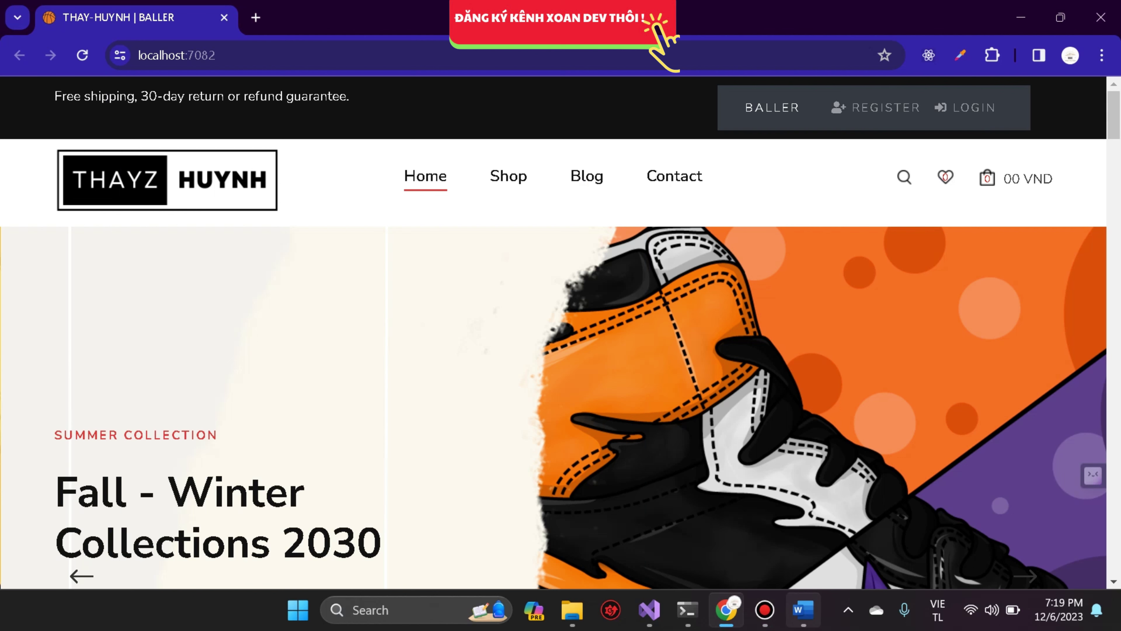
Bring the Word document 'WEB BÁN GIÀY THỂ THAO' to the front from the taskbar
click(803, 610)
click(514, 314)
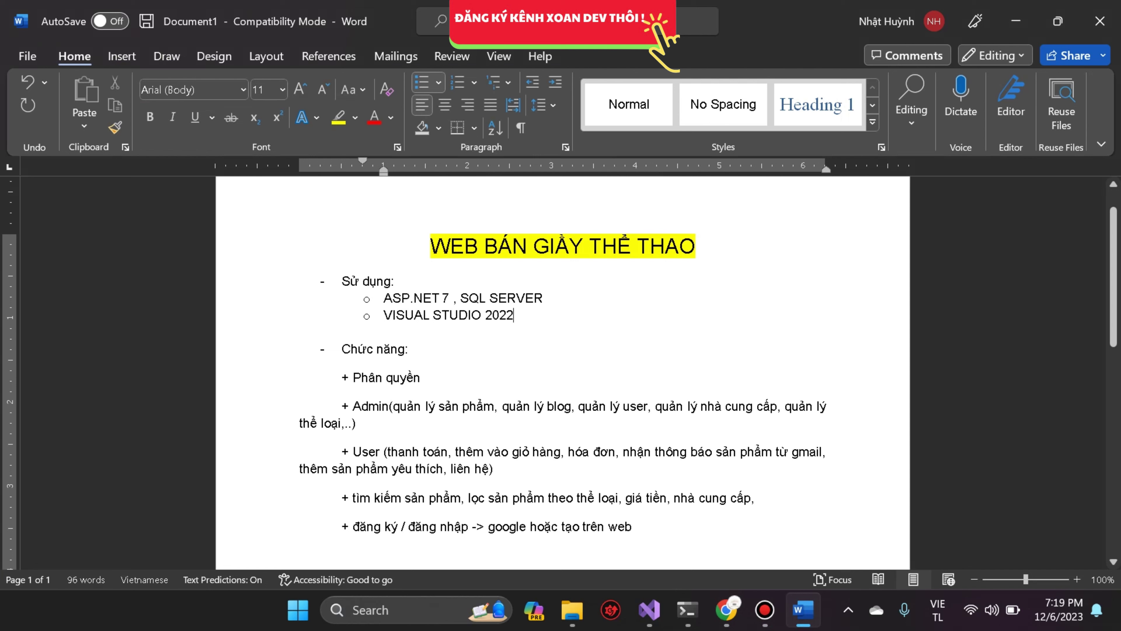
drag(384, 297, 553, 297)
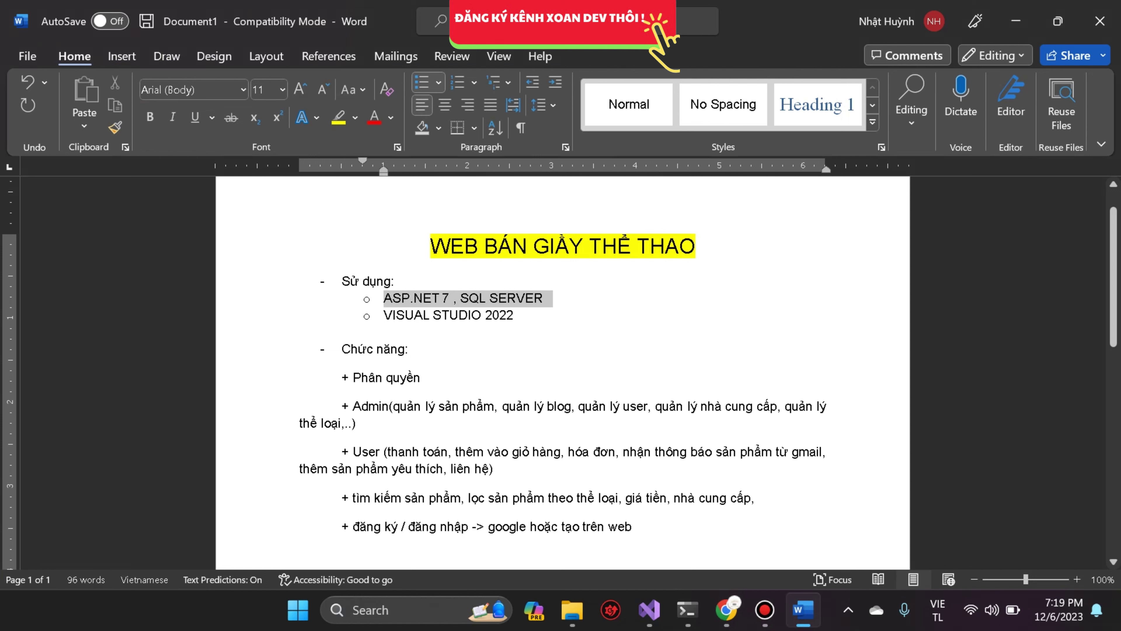
click(409, 349)
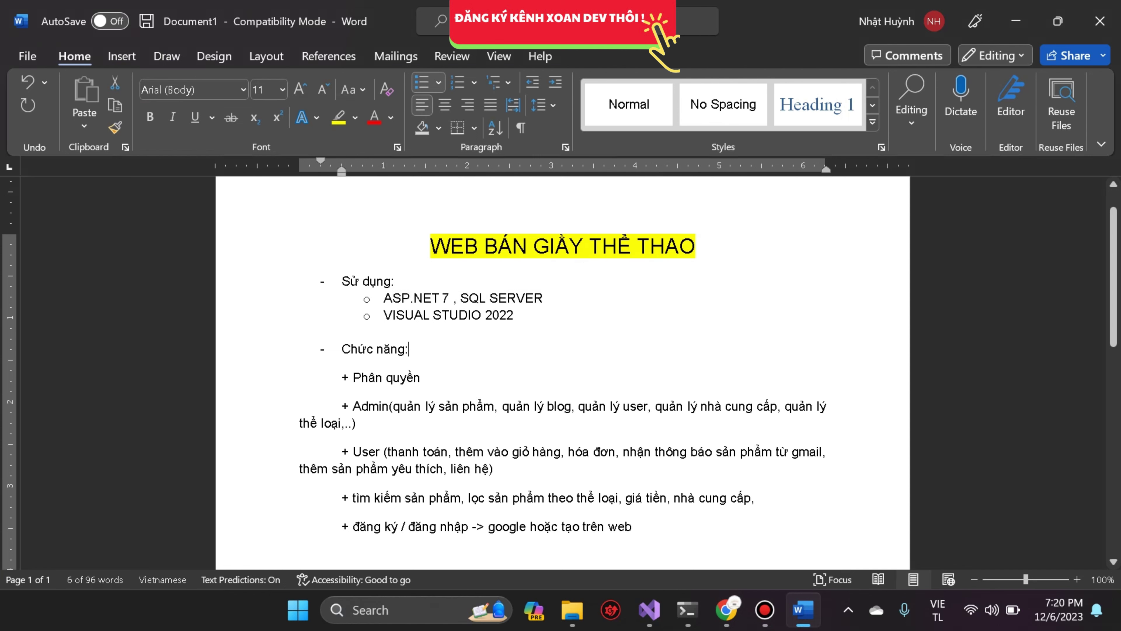
drag(384, 297, 546, 298)
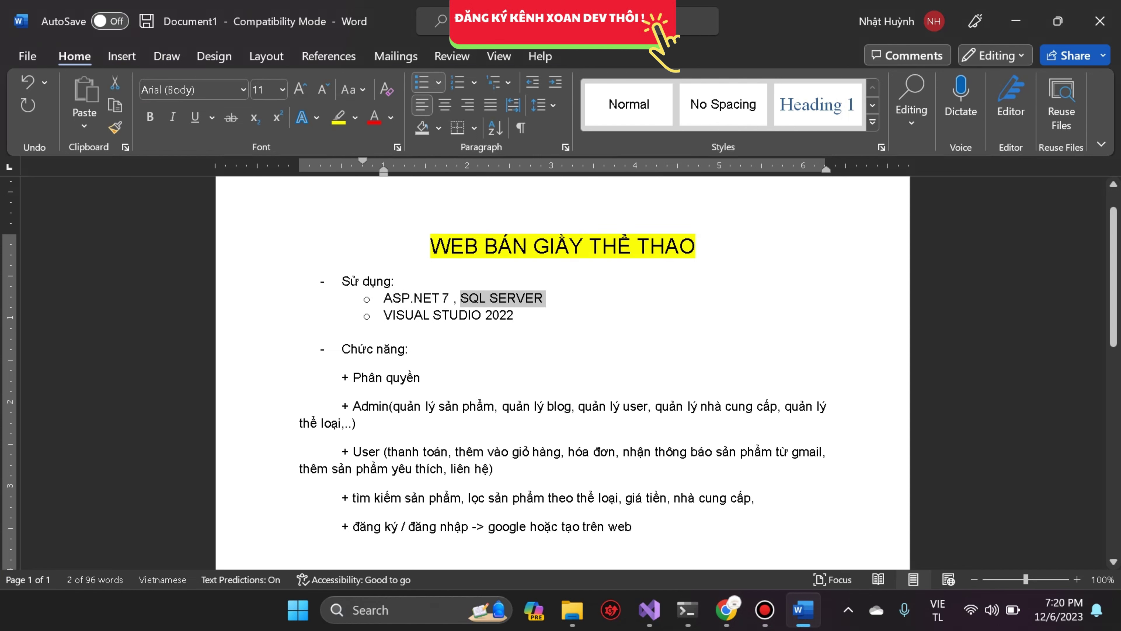
mouse_move(383, 314)
mouse_down()
mouse_move(485, 315)
mouse_move(433, 315)
mouse_up()
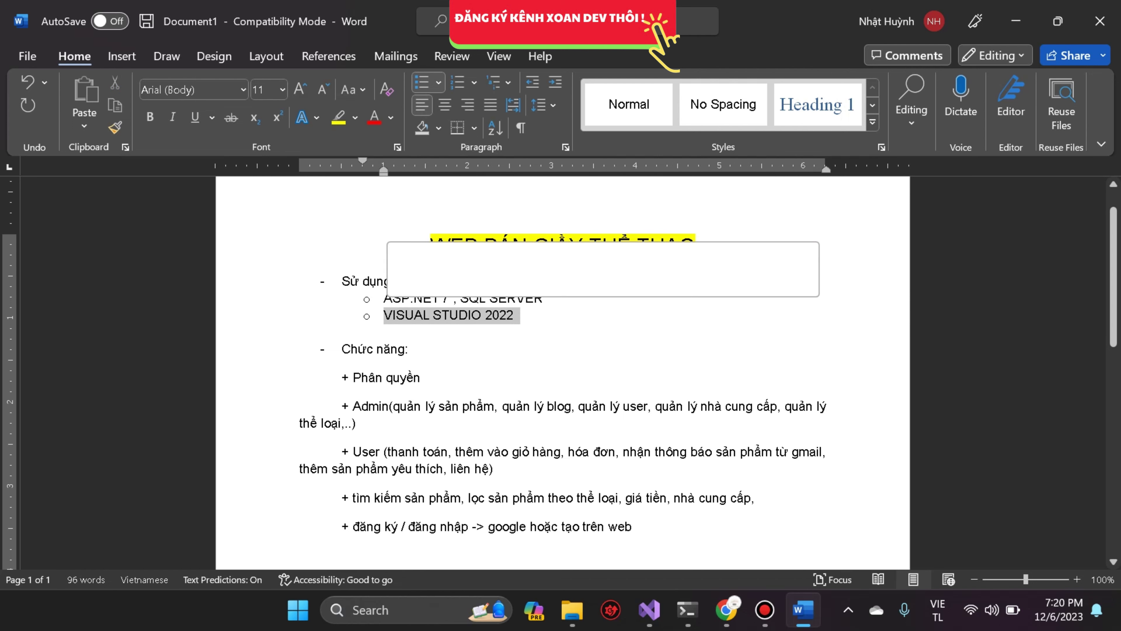
mouse_move(518, 314)
mouse_down()
mouse_move(363, 281)
mouse_move(384, 298)
mouse_up()
scroll(384, 298, down, 1)
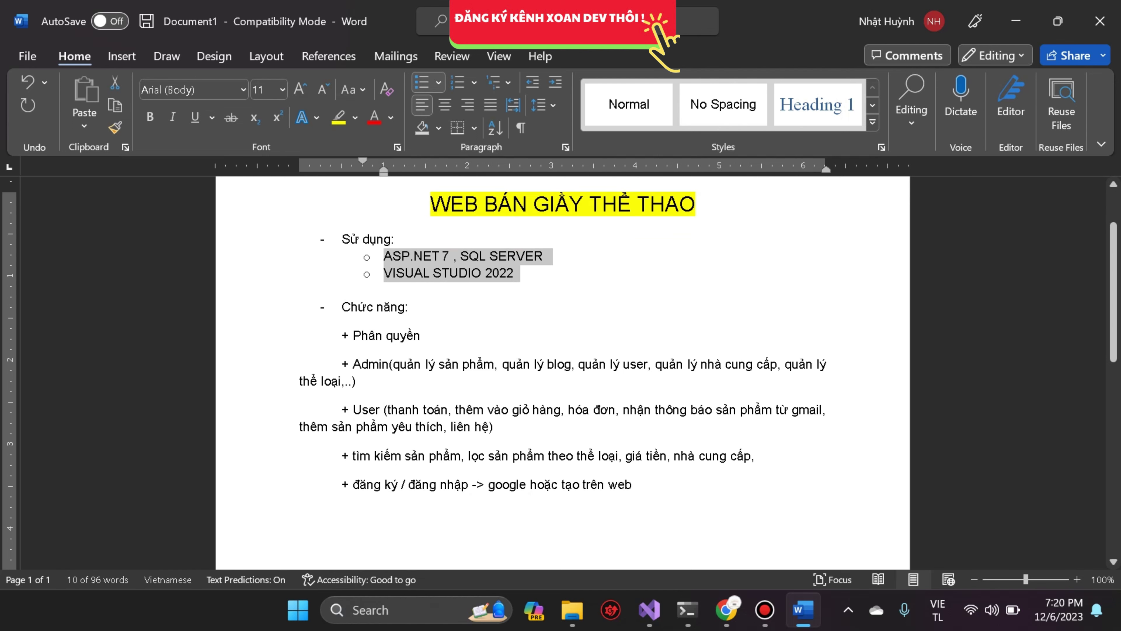
click(366, 306)
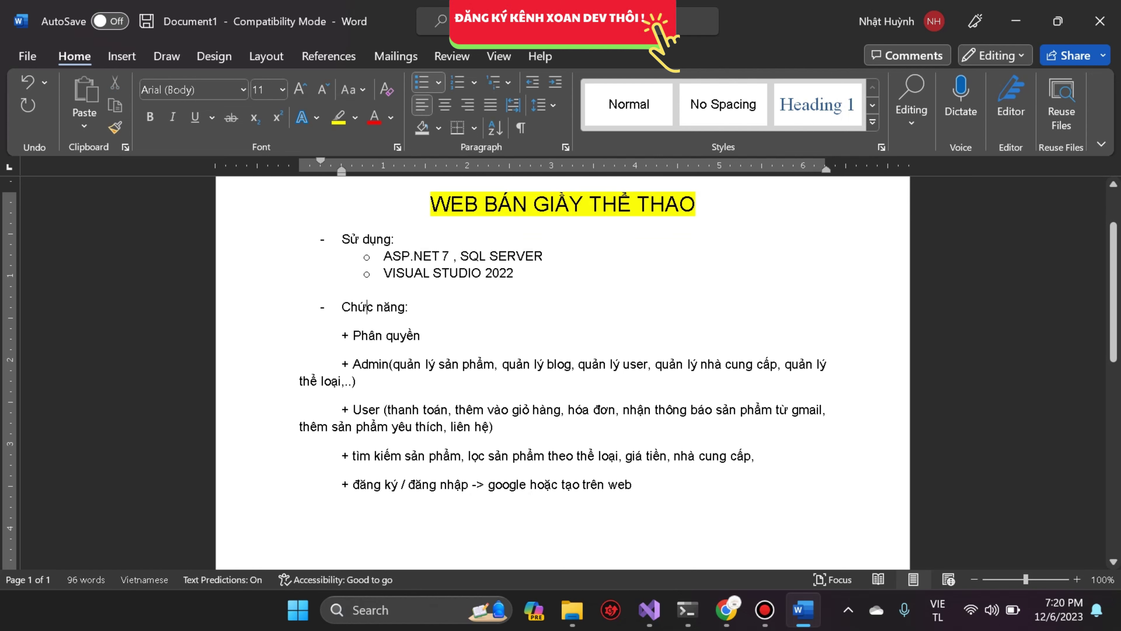
scroll(366, 306, down, 1)
double_click(367, 294)
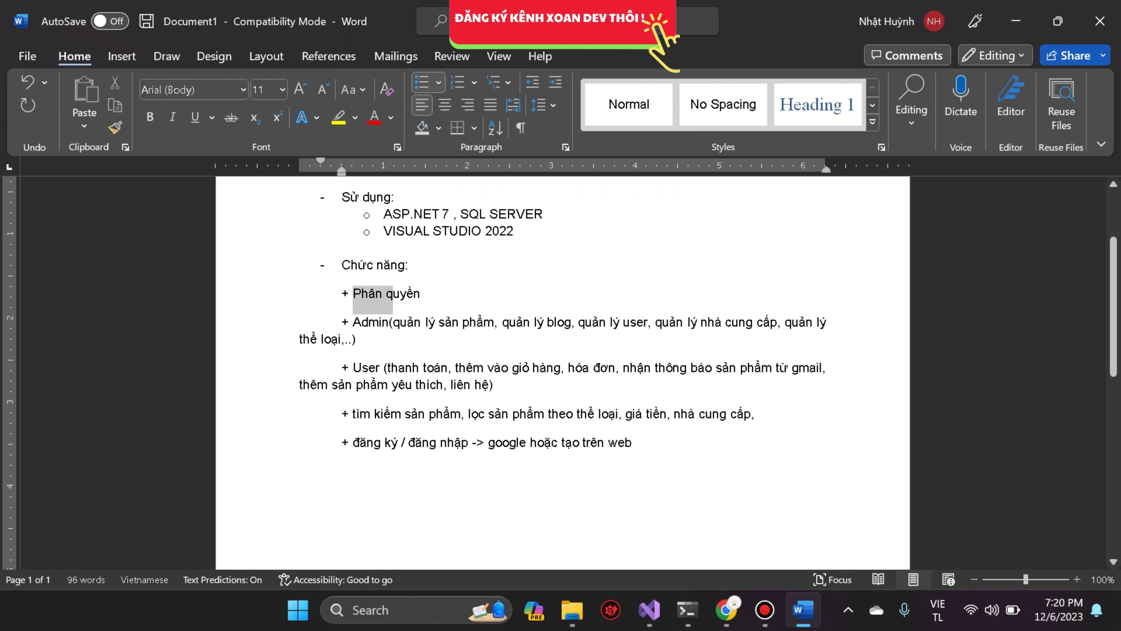
click(356, 339)
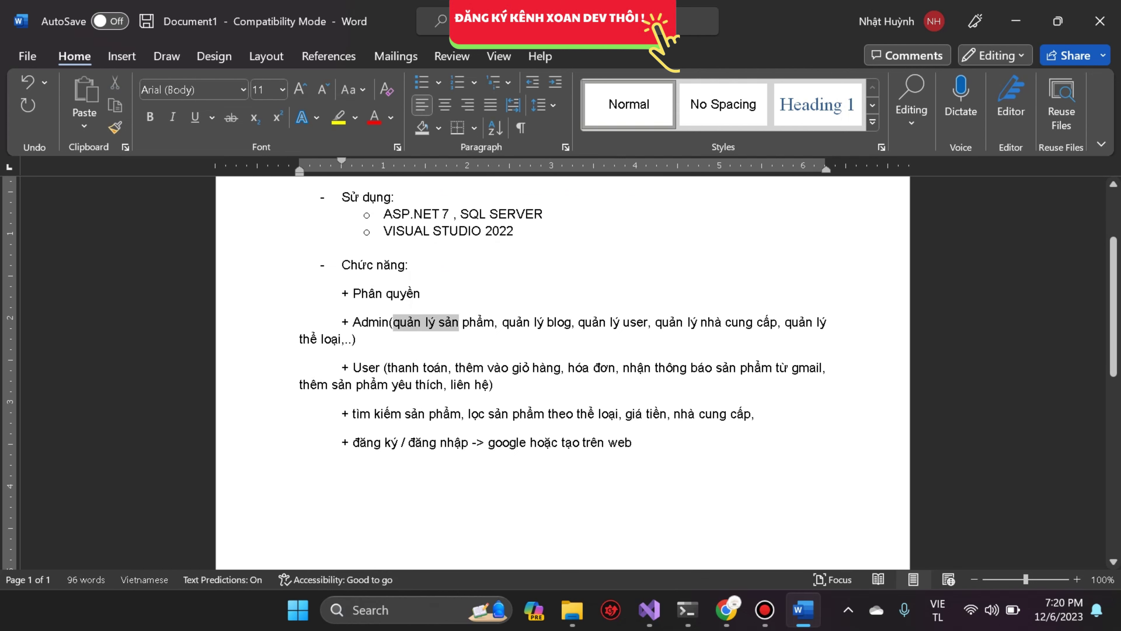
drag(392, 322, 701, 322)
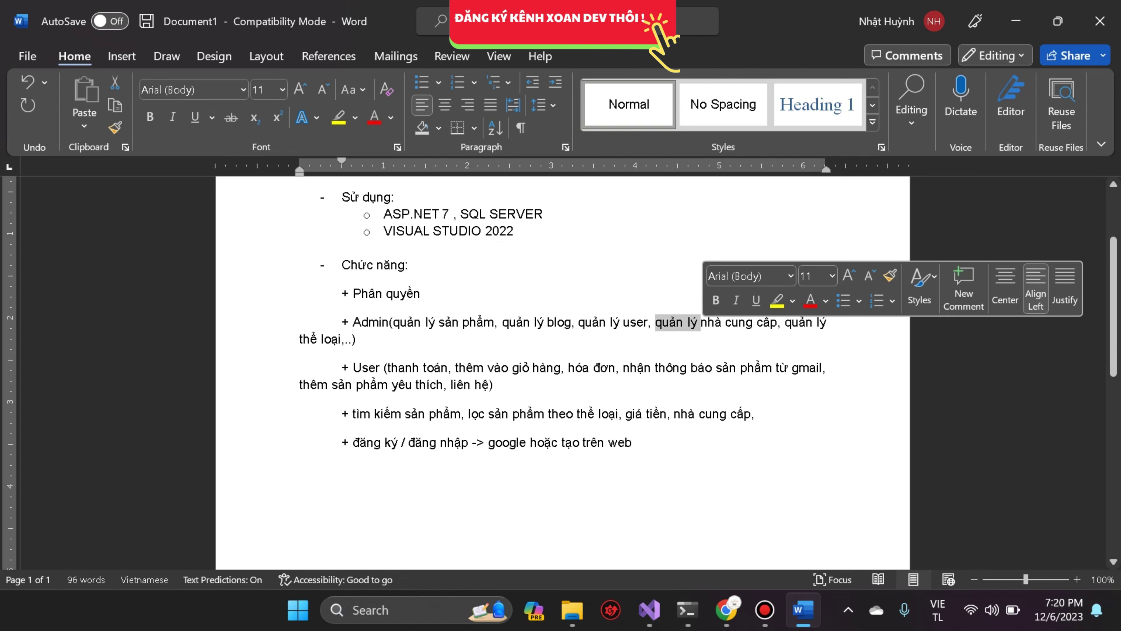
click(806, 322)
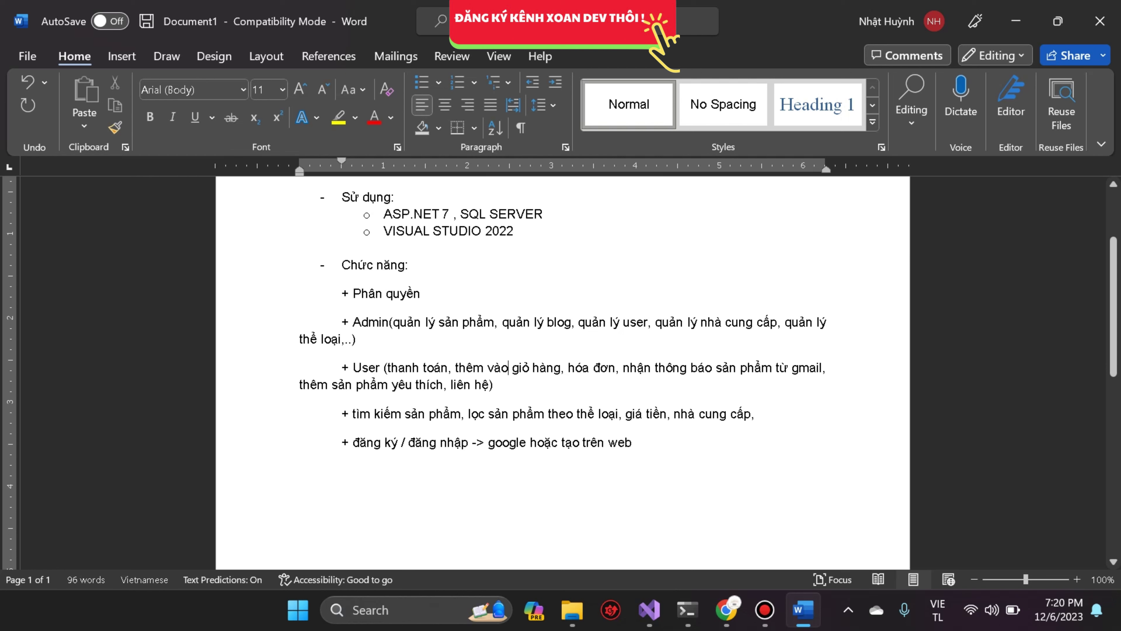
click(600, 367)
Highlight the gmail notification, product search, supplier filter and register / log in feature lines
click(666, 367)
drag(451, 385, 494, 385)
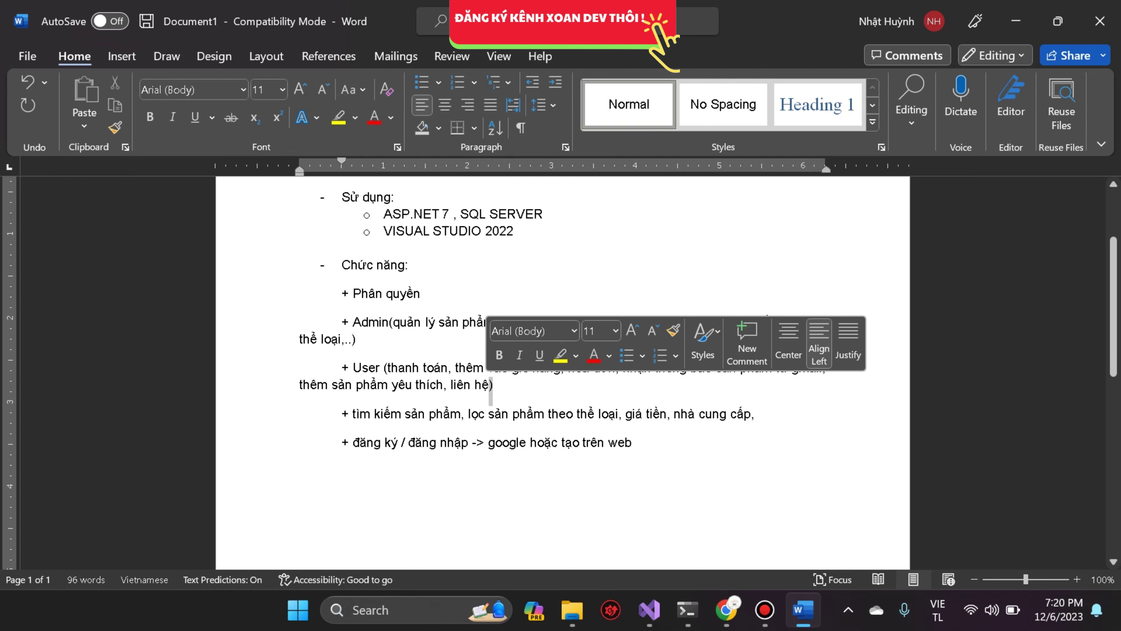
key(Left)
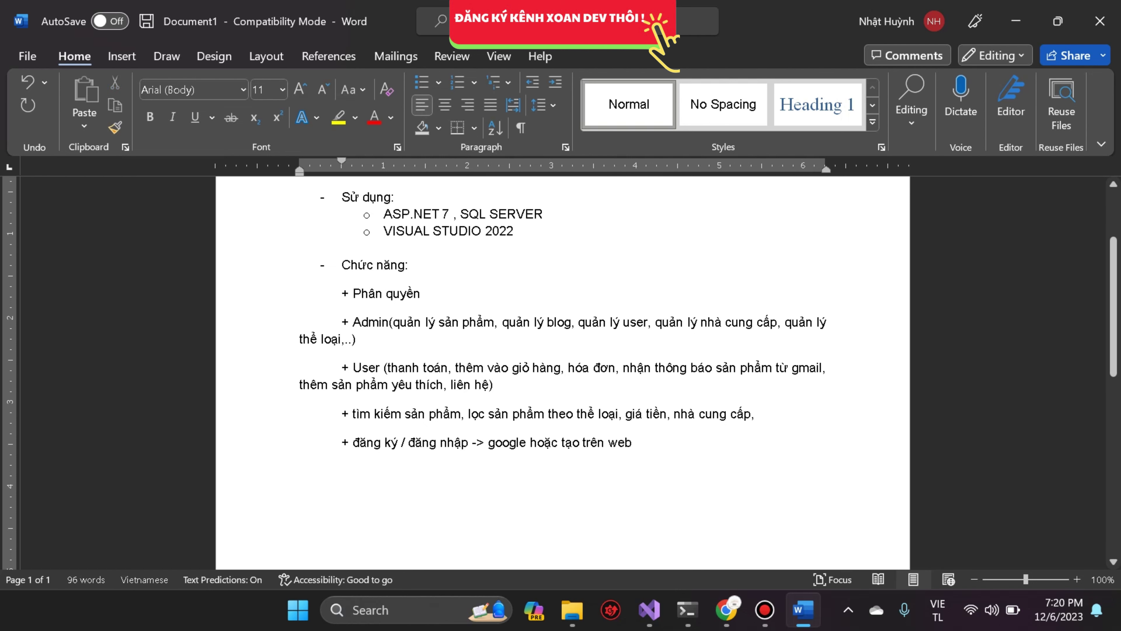
click(353, 414)
drag(342, 413, 599, 413)
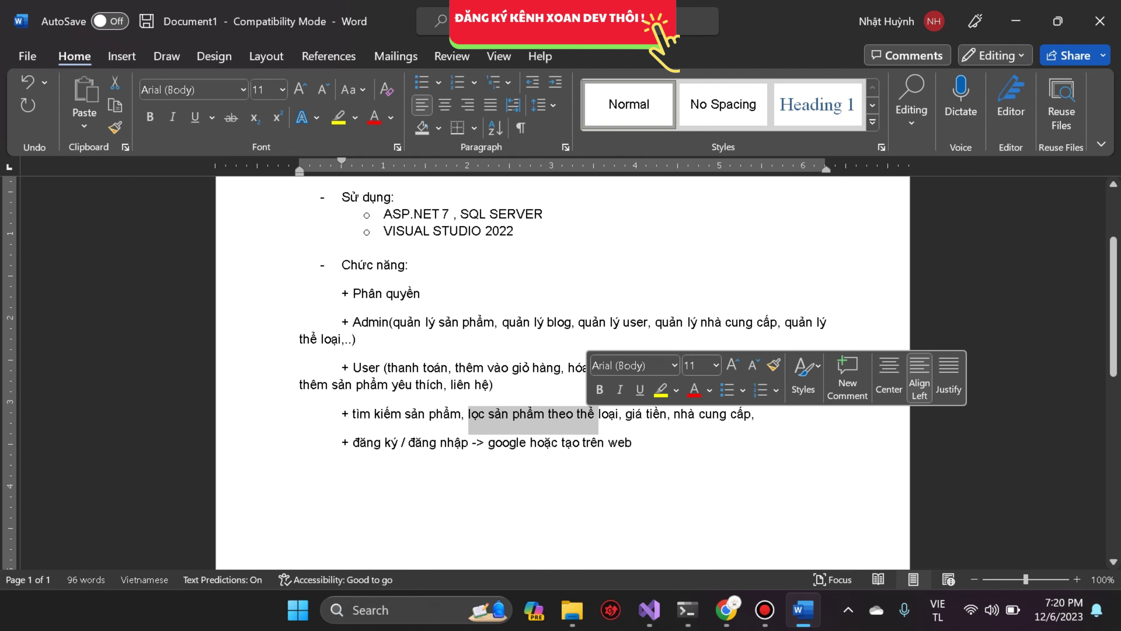
click(648, 413)
click(713, 414)
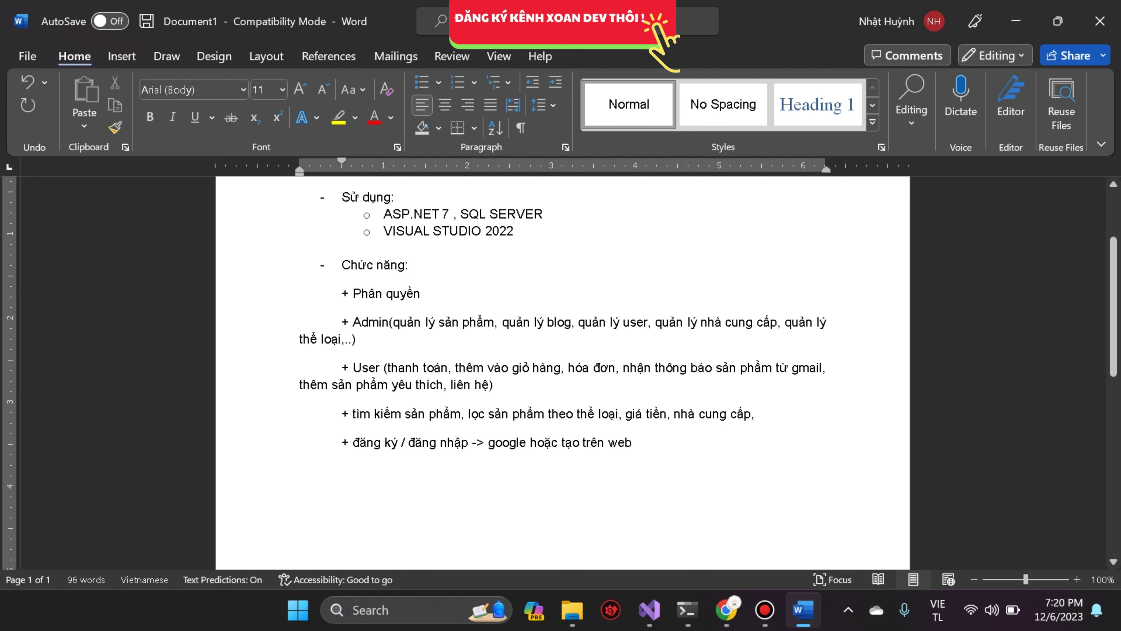
click(437, 442)
drag(437, 442, 353, 442)
click(510, 442)
Mark the whole Chức năng feature list, then switch back to the sneaker store in Chrome
scroll(560, 354, up, 2)
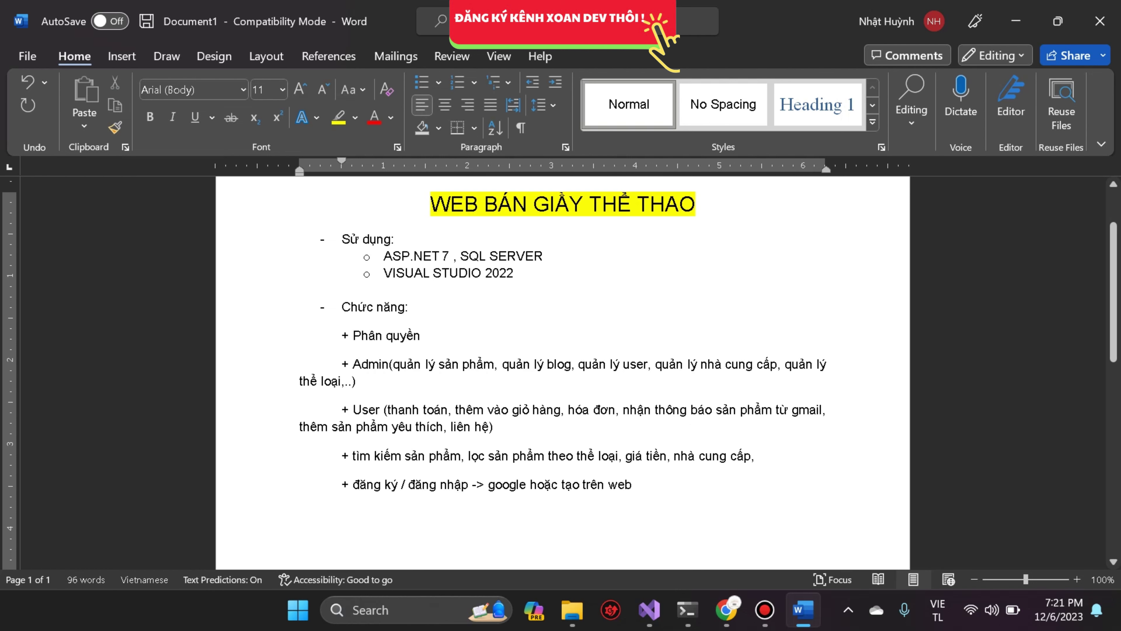
scroll(560, 353, up, 2)
drag(442, 298, 577, 497)
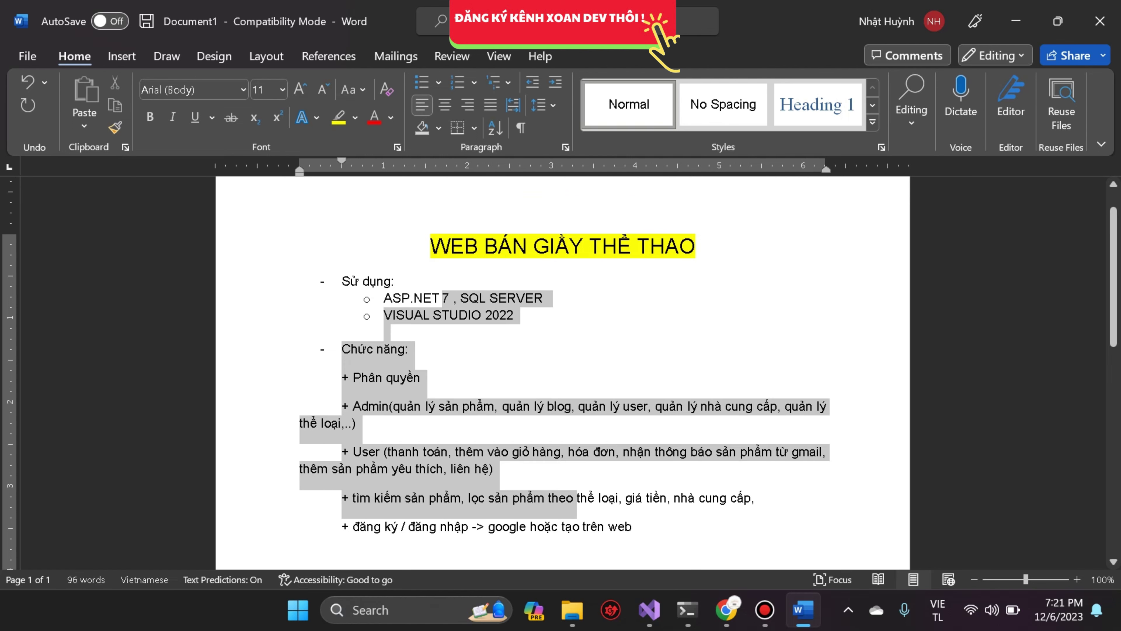
scroll(561, 354, down, 2)
scroll(561, 354, down, 4)
click(356, 297)
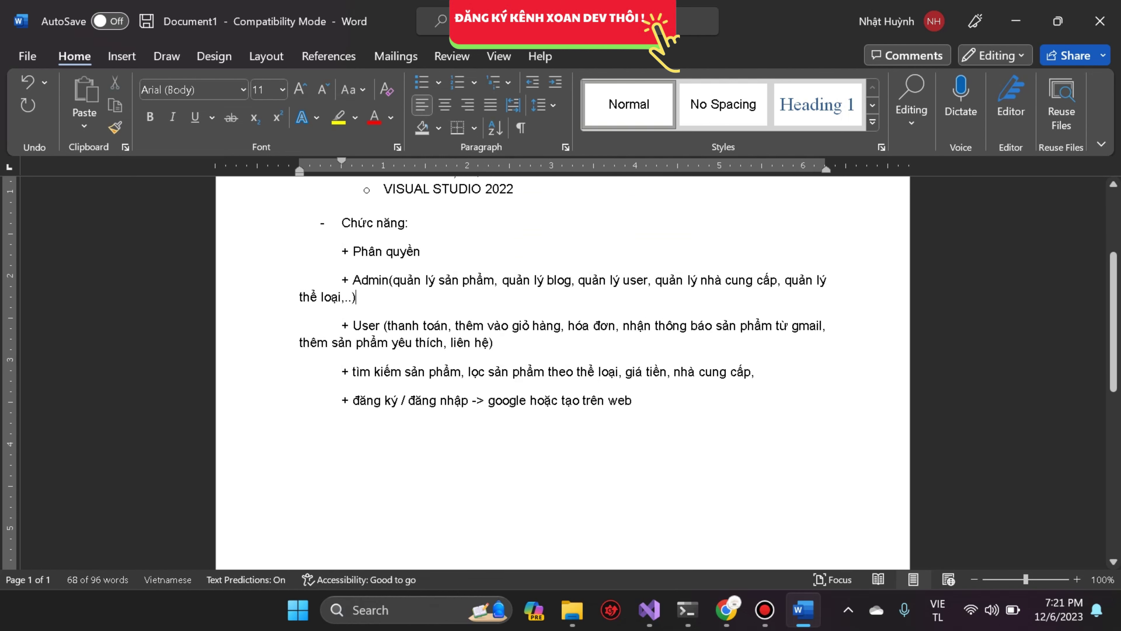
drag(371, 222, 636, 401)
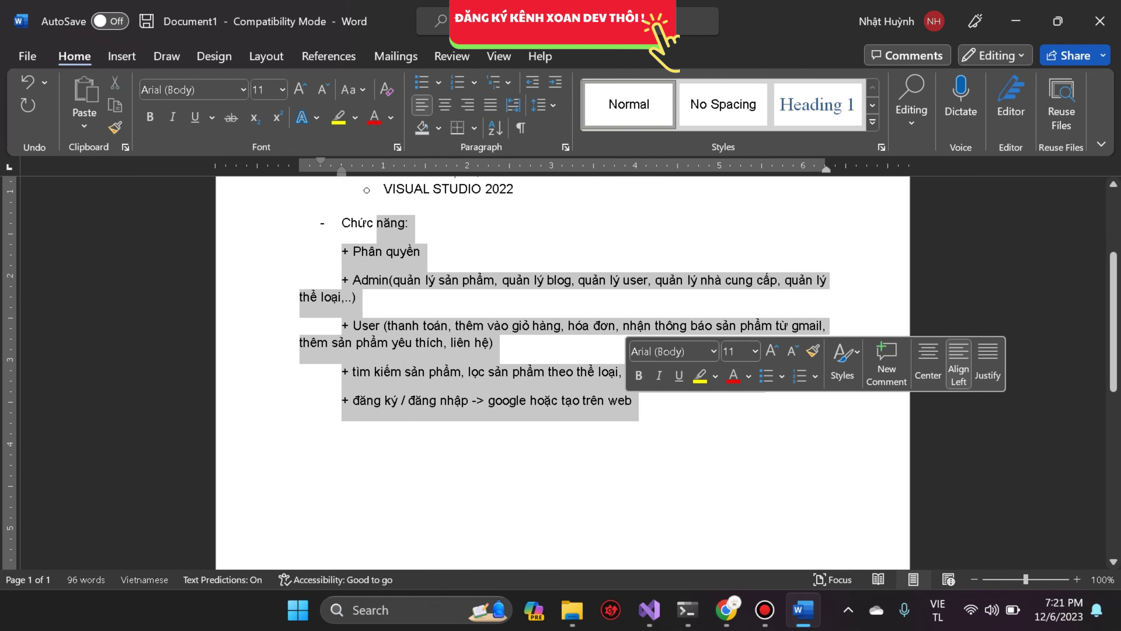
click(635, 401)
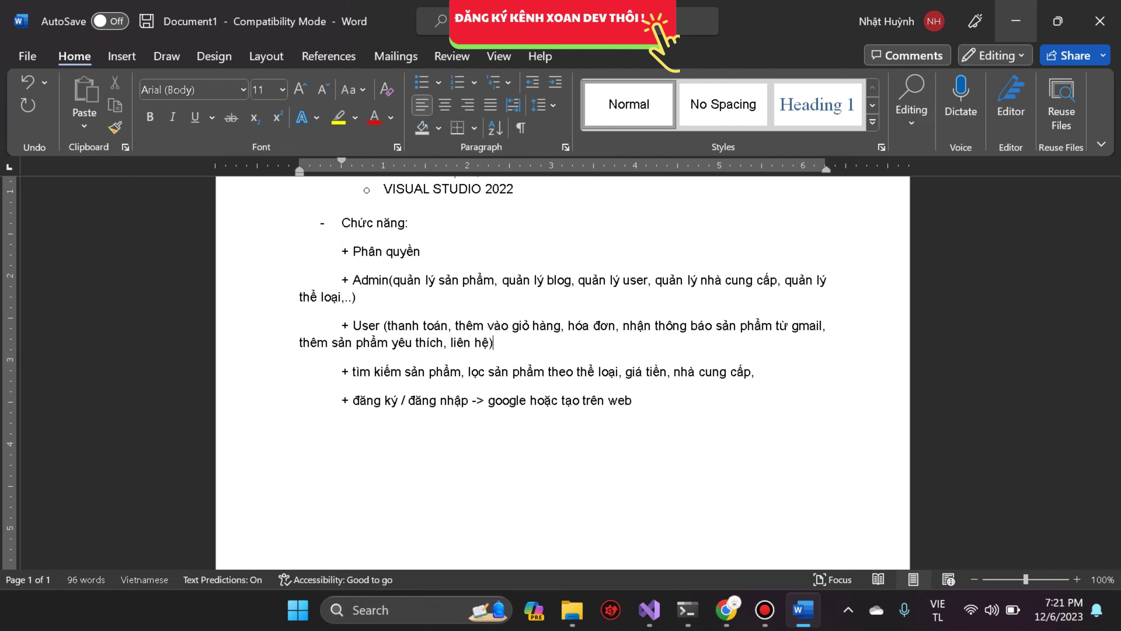
click(1016, 21)
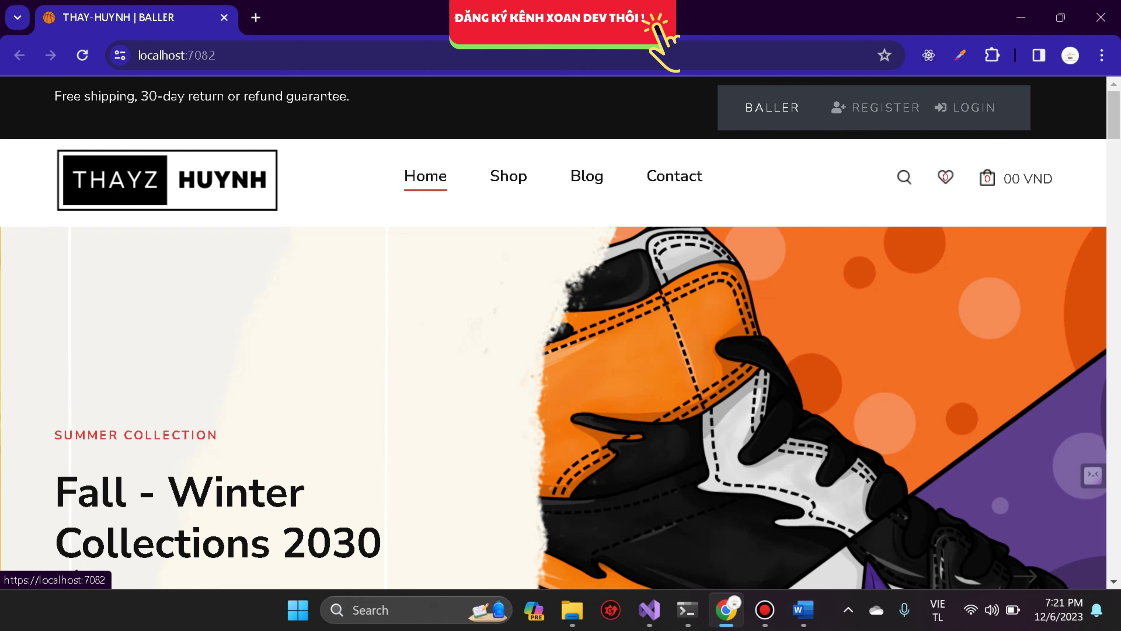
Scroll the homepage past the hero and collection cards to the Best Sellers row with Nike Air Force 1 '07
scroll(561, 331, down, 2)
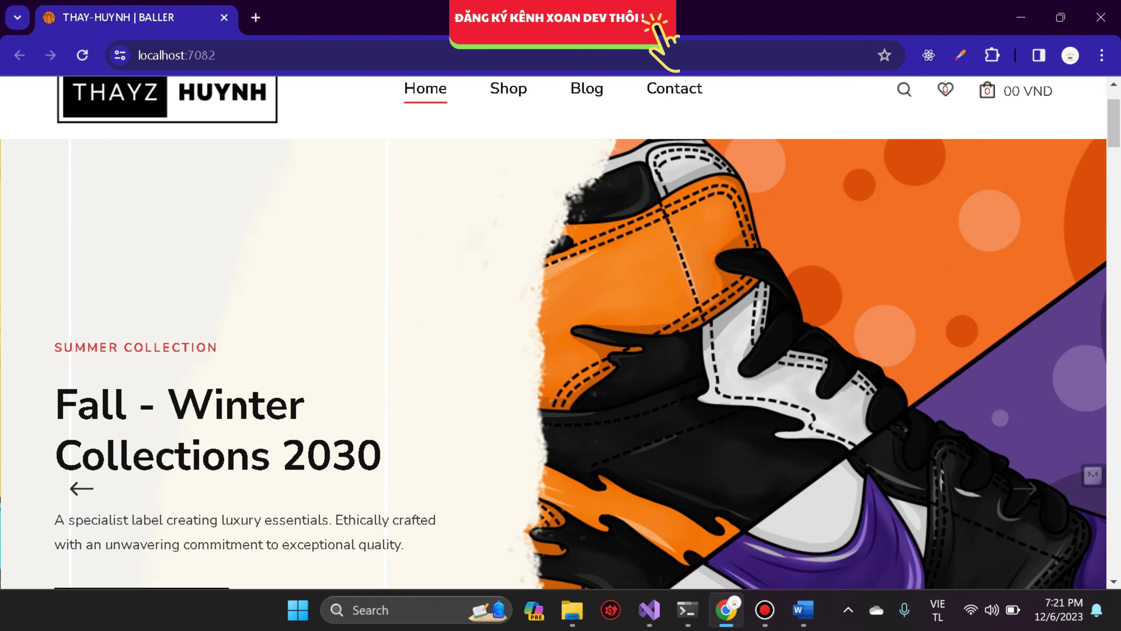
scroll(561, 331, down, 2)
scroll(561, 331, down, 2)
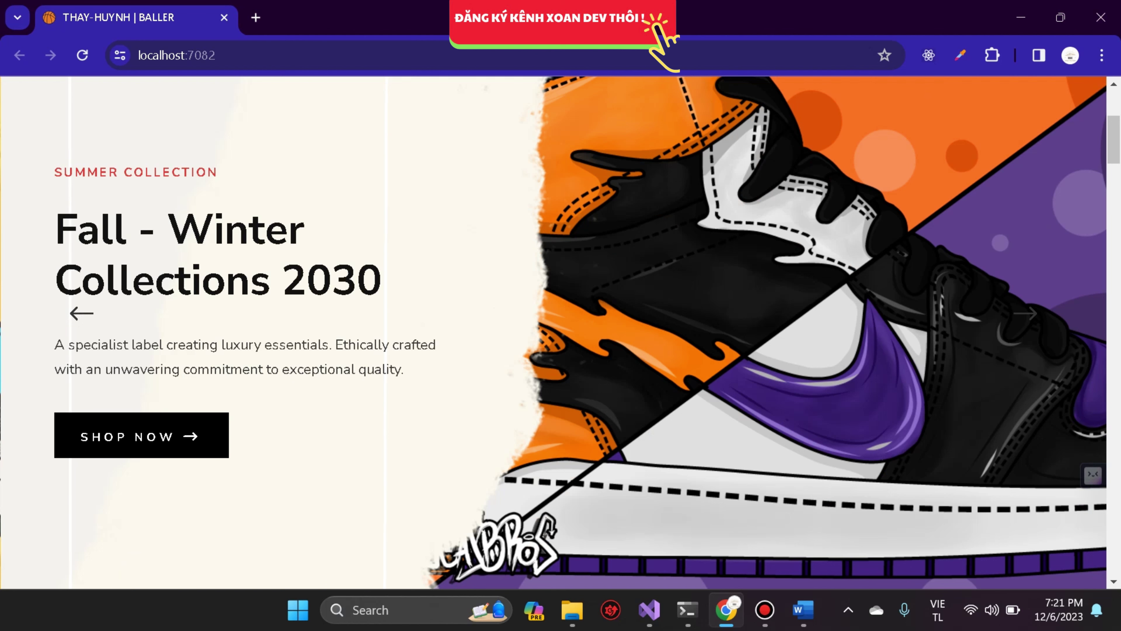
scroll(560, 331, down, 4)
scroll(561, 331, down, 4)
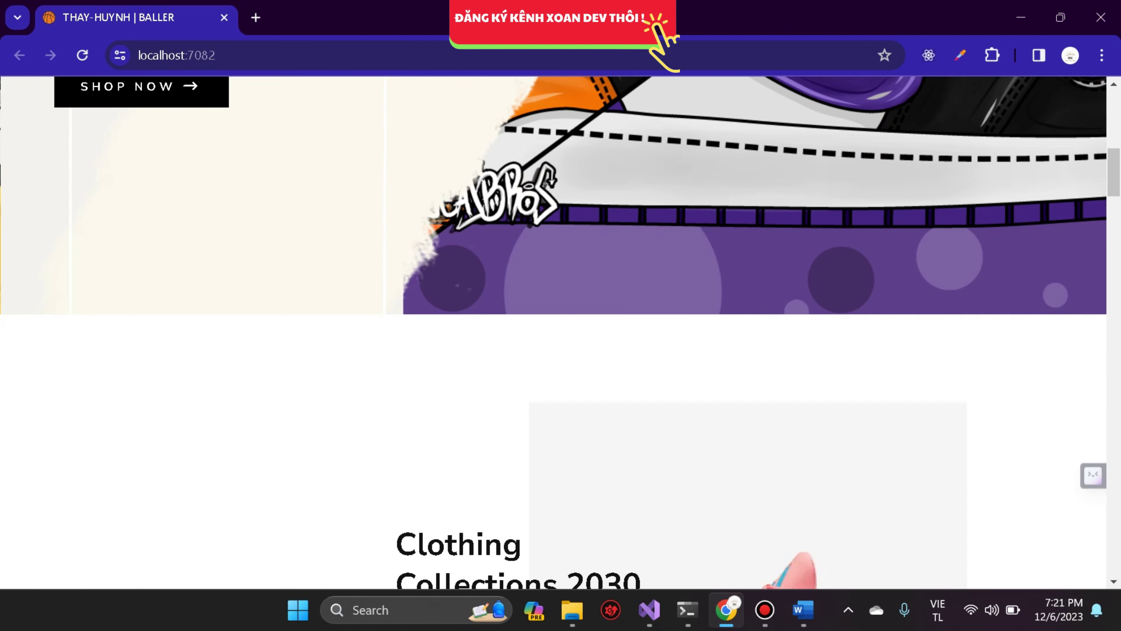
scroll(560, 331, down, 4)
scroll(561, 332, down, 6)
scroll(560, 331, down, 6)
scroll(561, 331, down, 6)
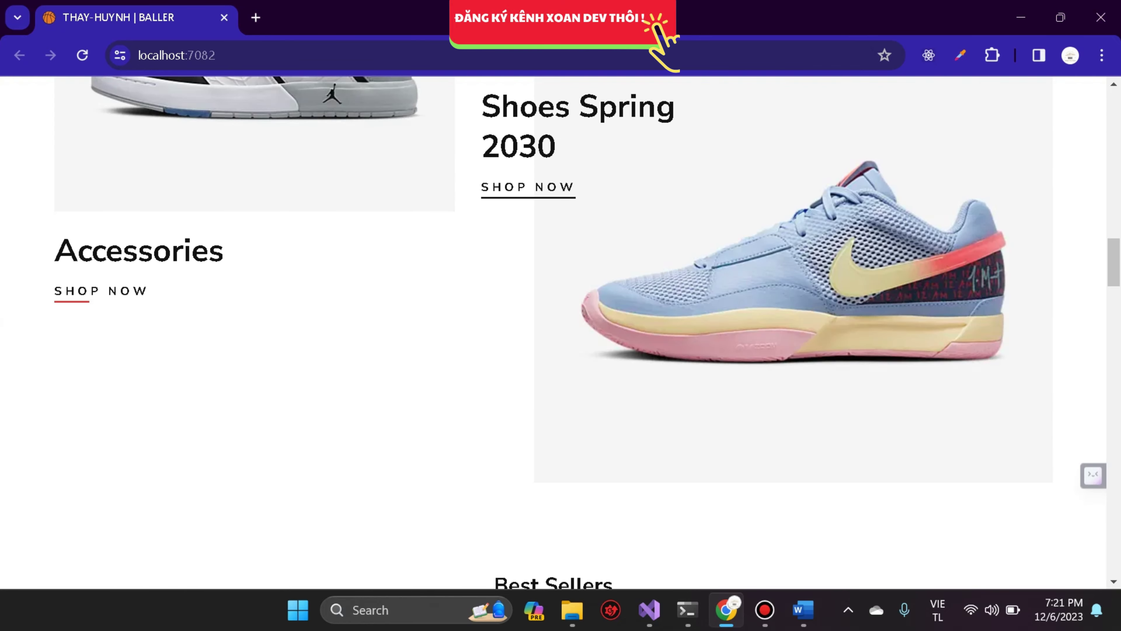
scroll(560, 332, up, 4)
scroll(561, 331, up, 6)
scroll(560, 331, up, 6)
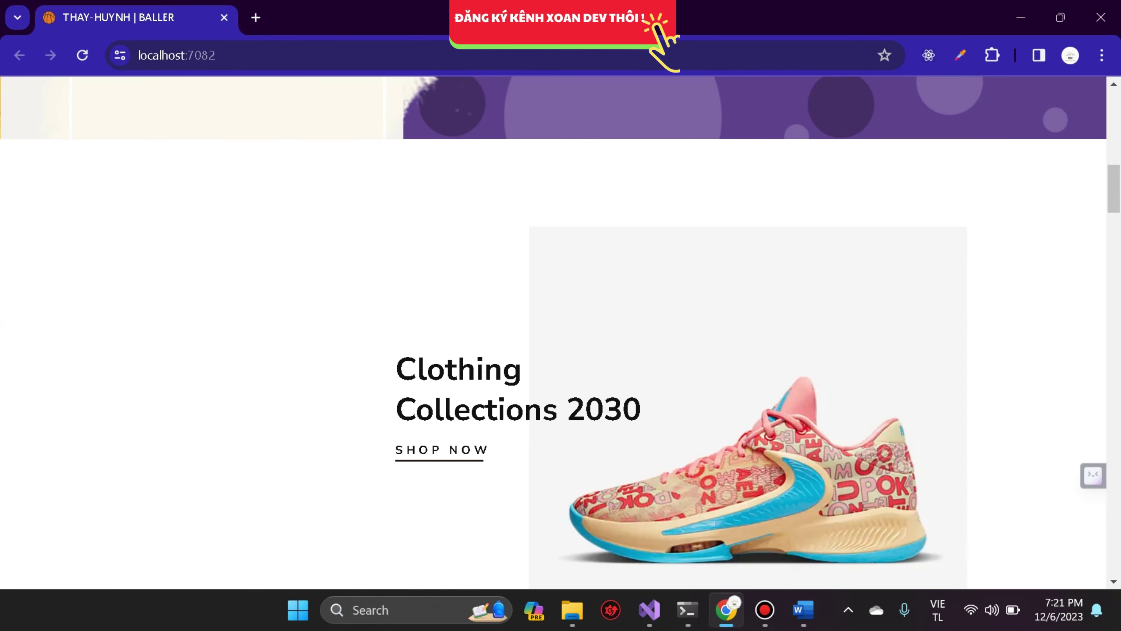
scroll(560, 331, up, 6)
scroll(560, 331, down, 4)
scroll(560, 331, down, 2)
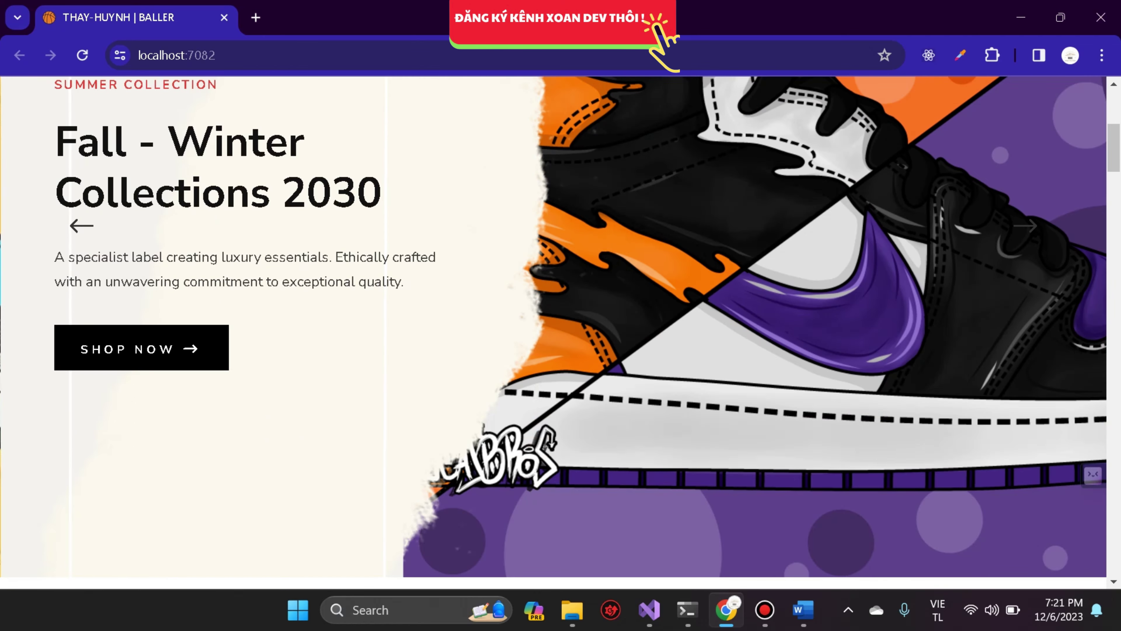
scroll(561, 331, down, 4)
scroll(561, 331, down, 6)
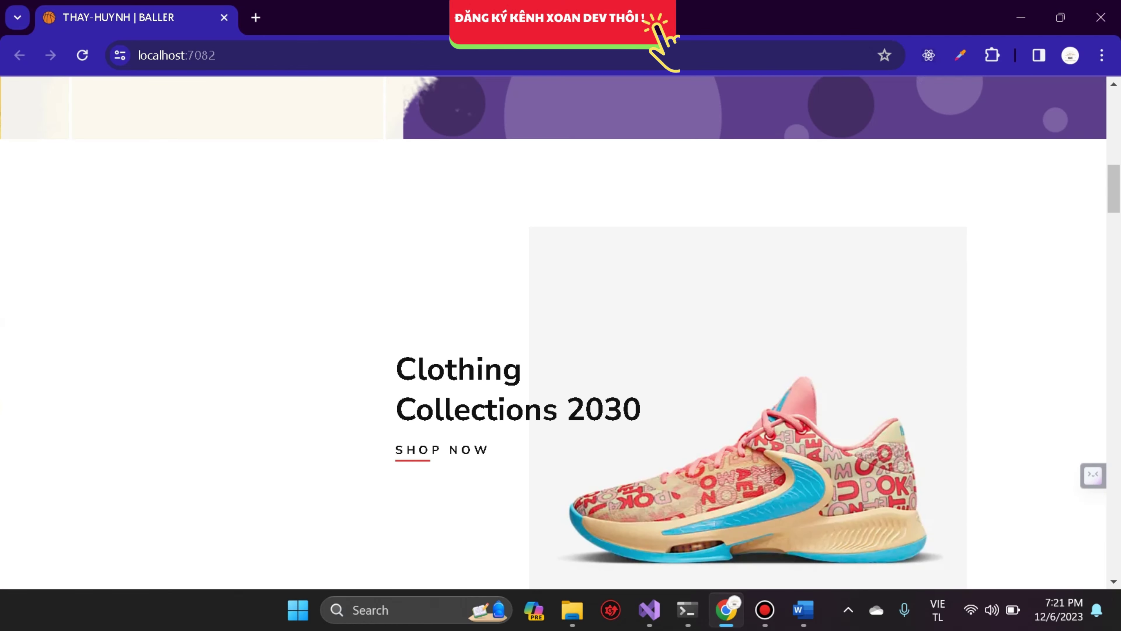
scroll(561, 331, down, 4)
scroll(561, 331, down, 6)
scroll(560, 331, down, 2)
scroll(561, 331, down, 2)
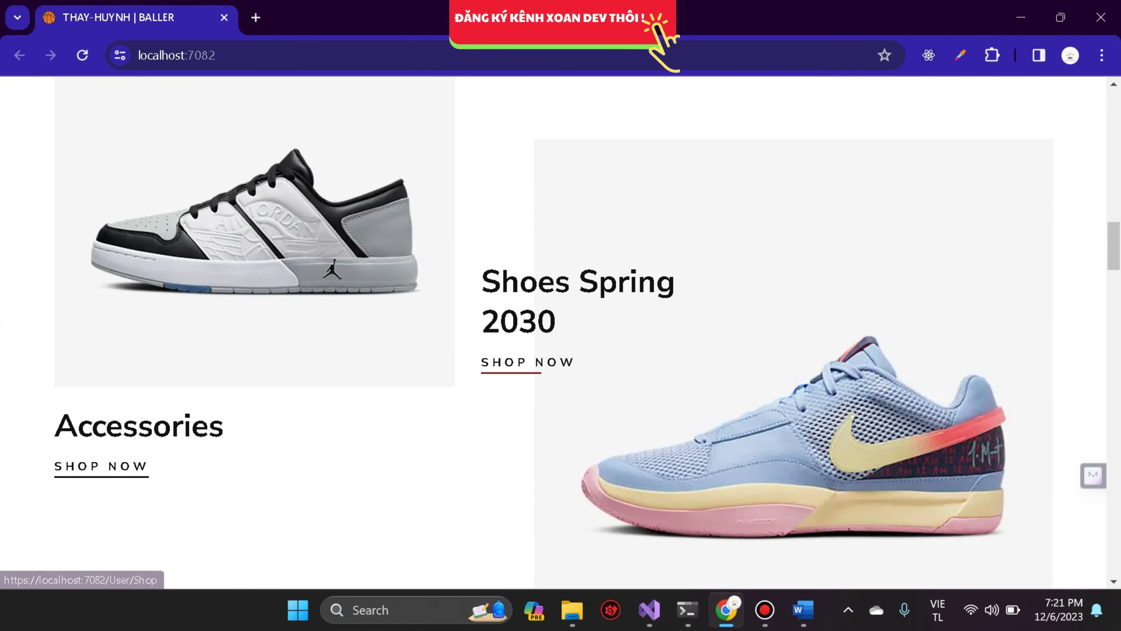
scroll(561, 331, down, 8)
scroll(561, 331, down, 2)
scroll(561, 332, down, 2)
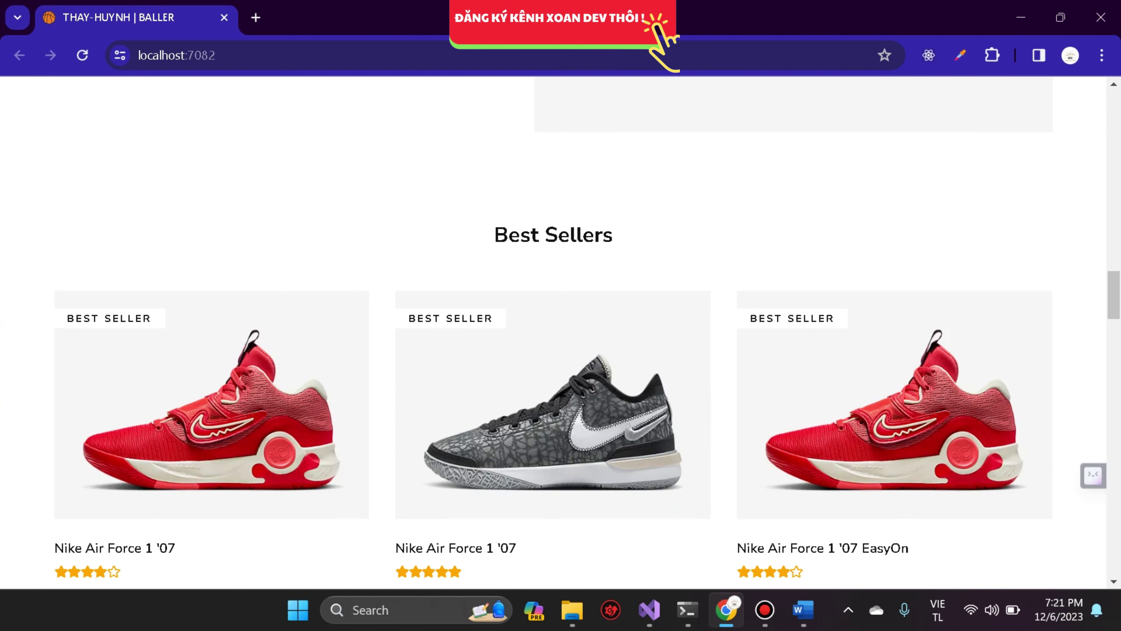
scroll(561, 331, down, 2)
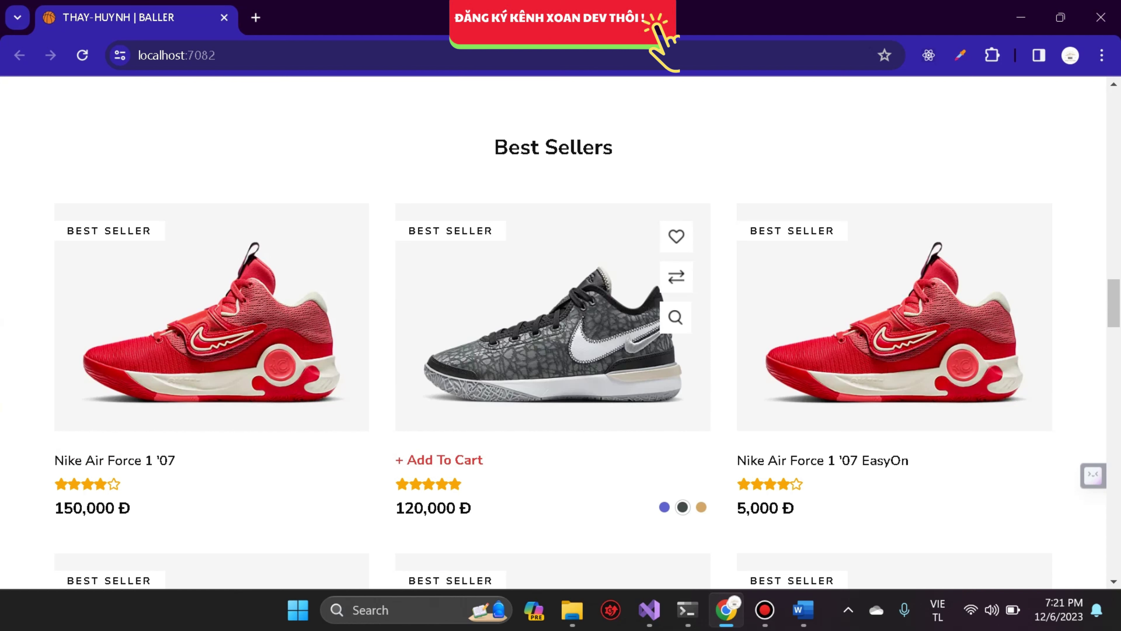
Scroll down through Deal of the Week, Instagram and news sections to the footer
scroll(561, 331, down, 2)
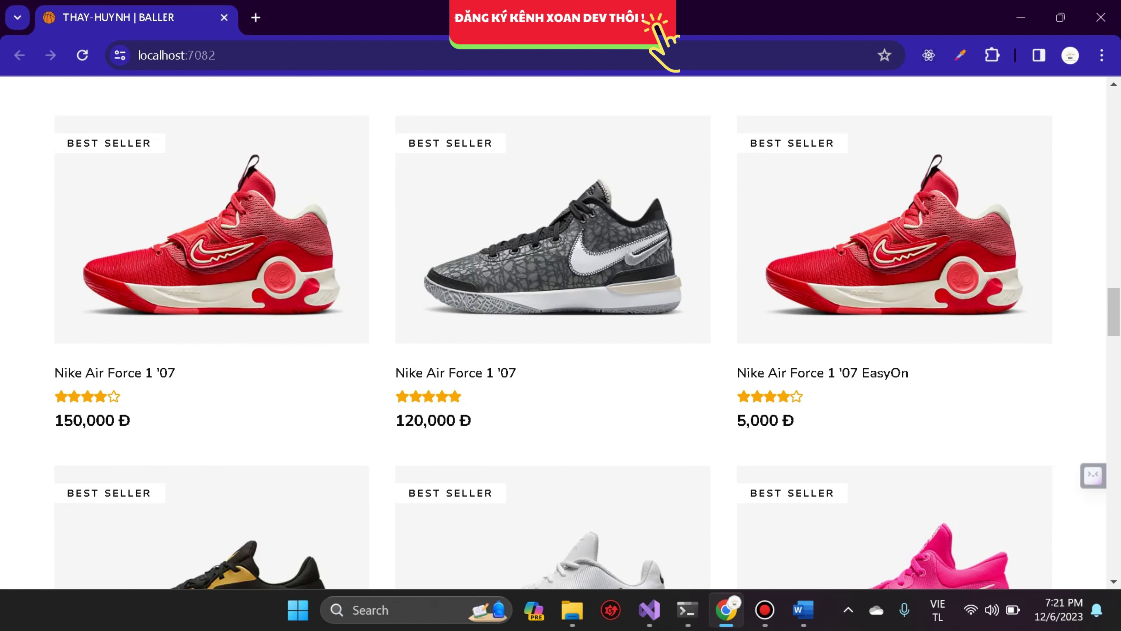
scroll(552, 221, down, 4)
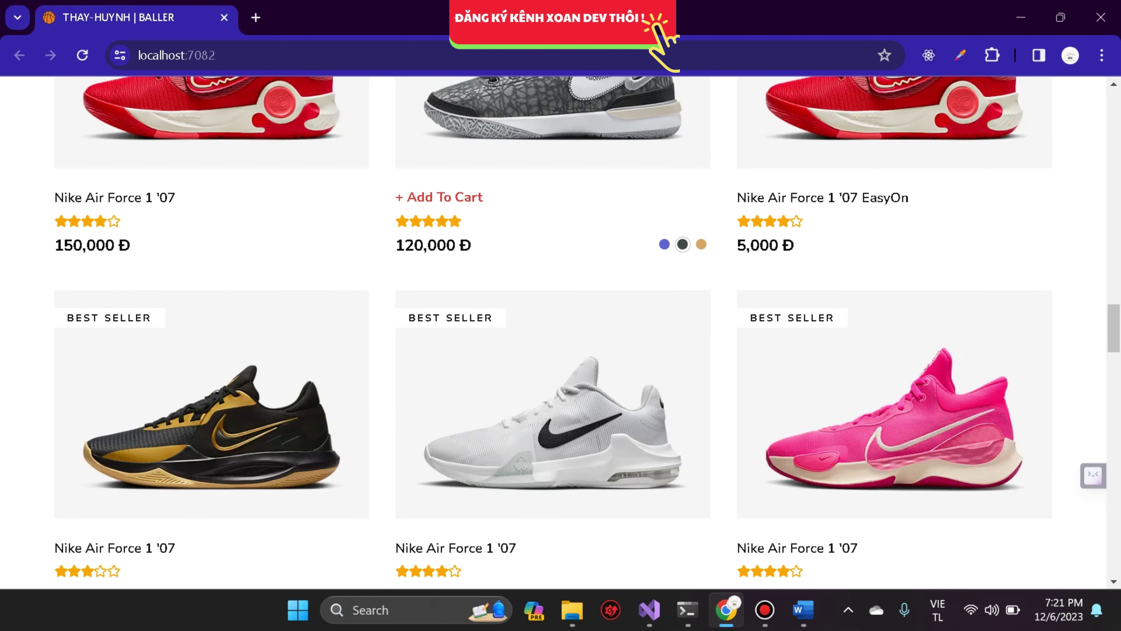
scroll(551, 309, down, 2)
scroll(552, 309, down, 2)
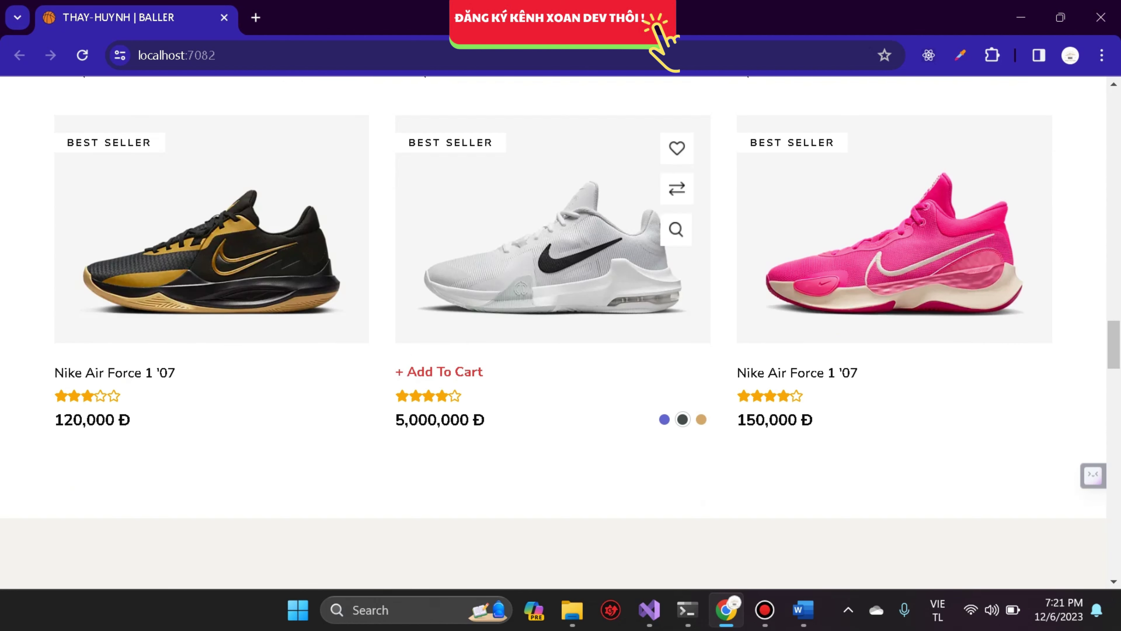
scroll(552, 310, down, 2)
scroll(552, 309, down, 2)
scroll(552, 309, down, 2)
scroll(552, 310, down, 4)
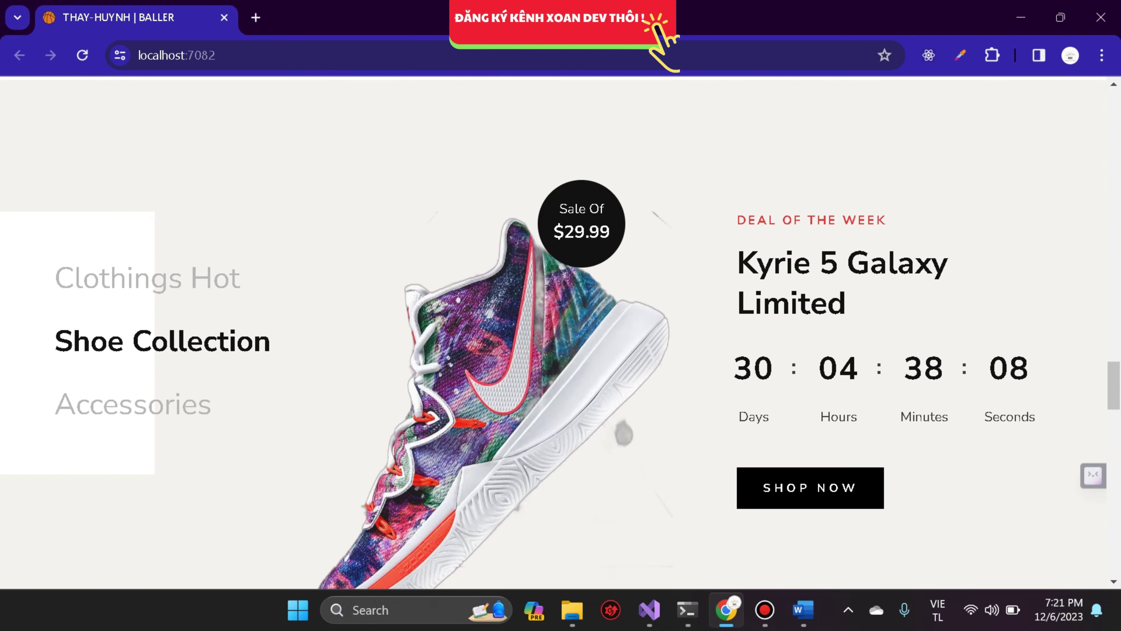
scroll(561, 331, down, 2)
scroll(560, 331, down, 2)
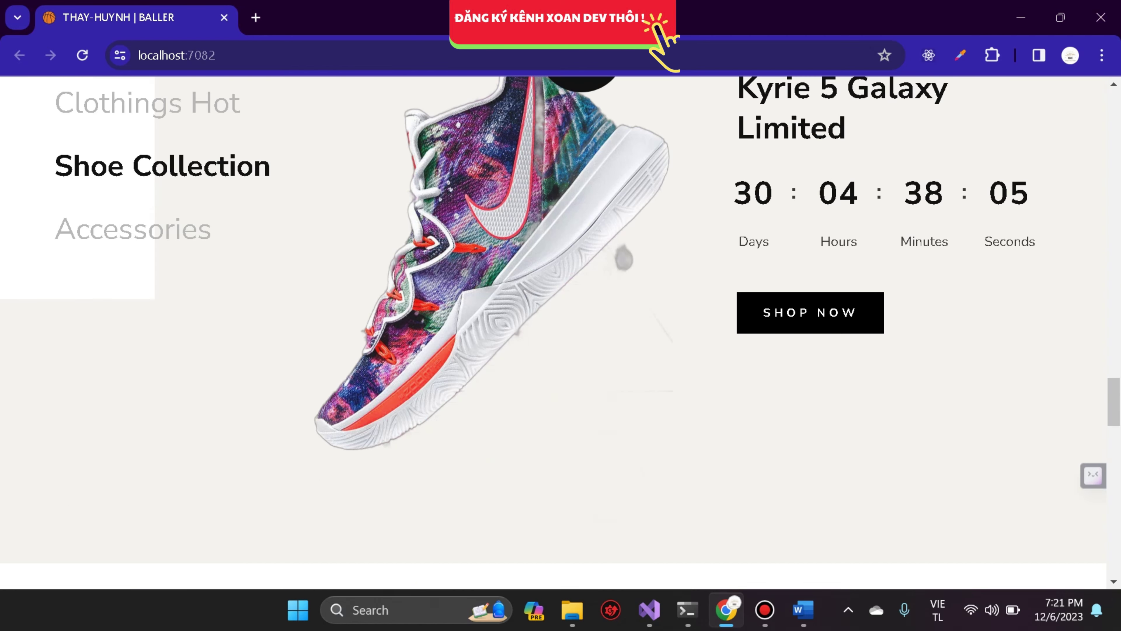
scroll(560, 331, down, 2)
scroll(561, 332, down, 4)
scroll(561, 332, down, 4)
scroll(560, 331, down, 2)
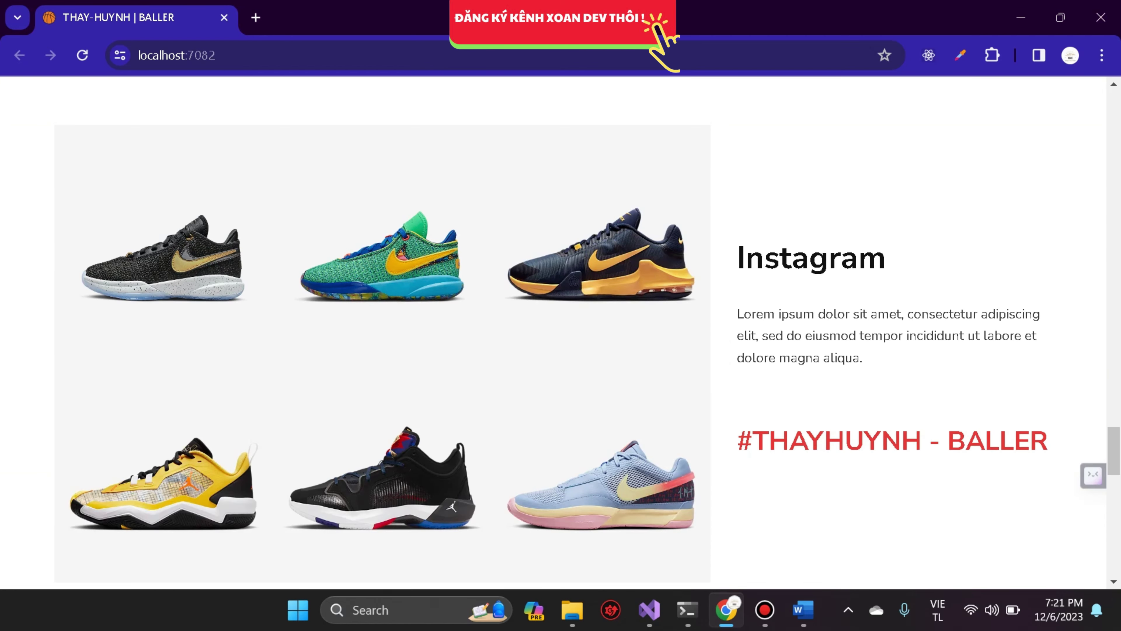
scroll(560, 331, down, 4)
scroll(561, 331, down, 6)
scroll(561, 331, down, 6)
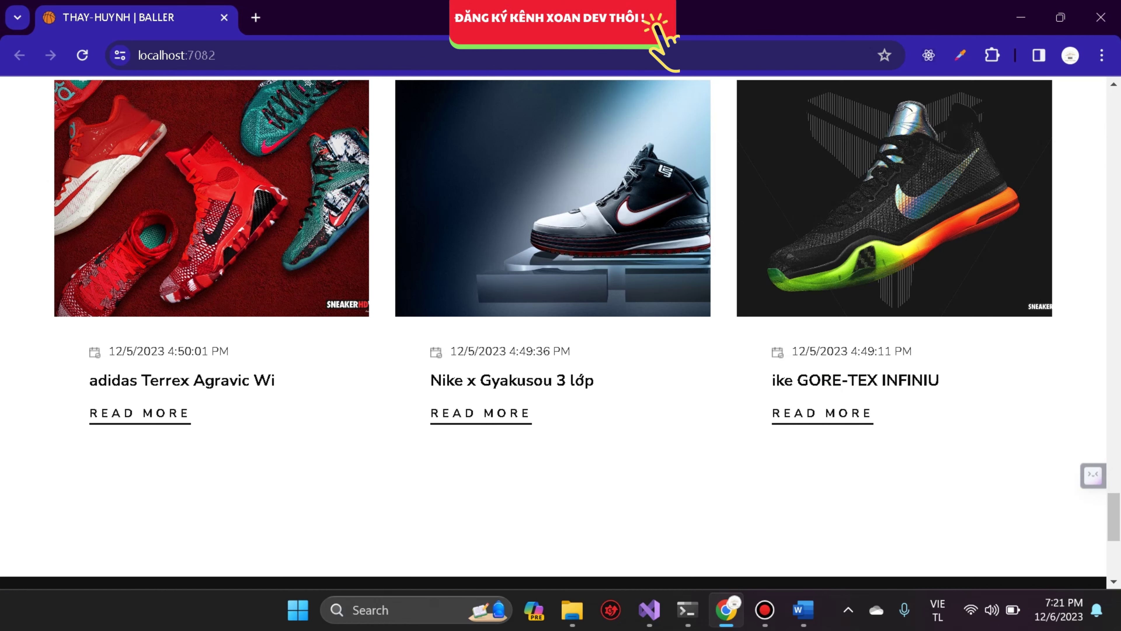
scroll(560, 331, up, 2)
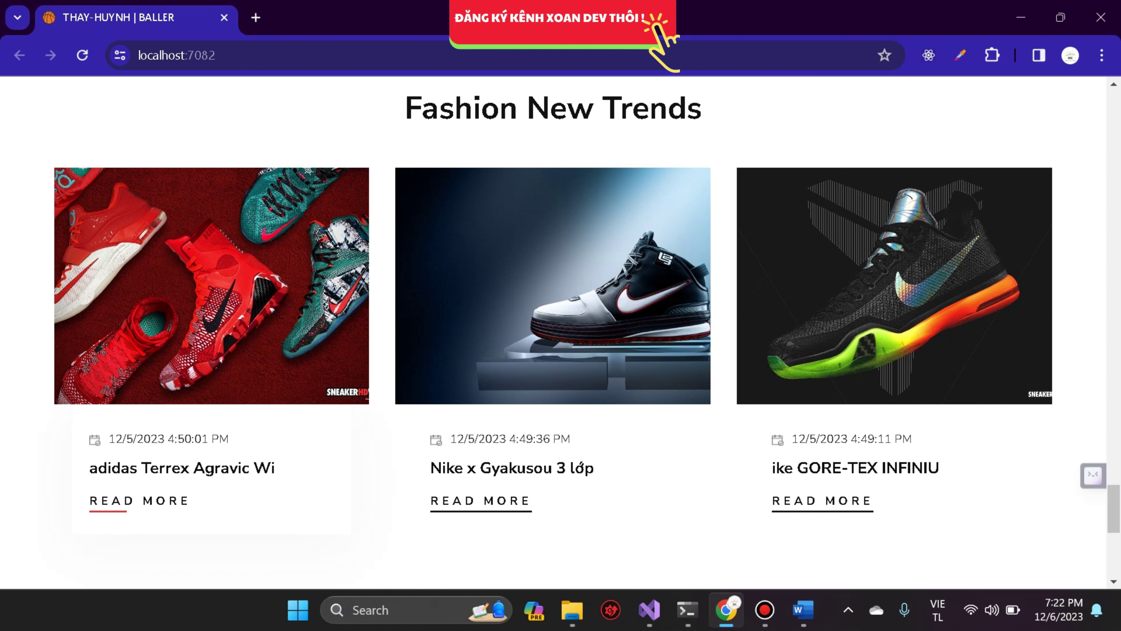
scroll(894, 441, down, 4)
scroll(894, 441, down, 6)
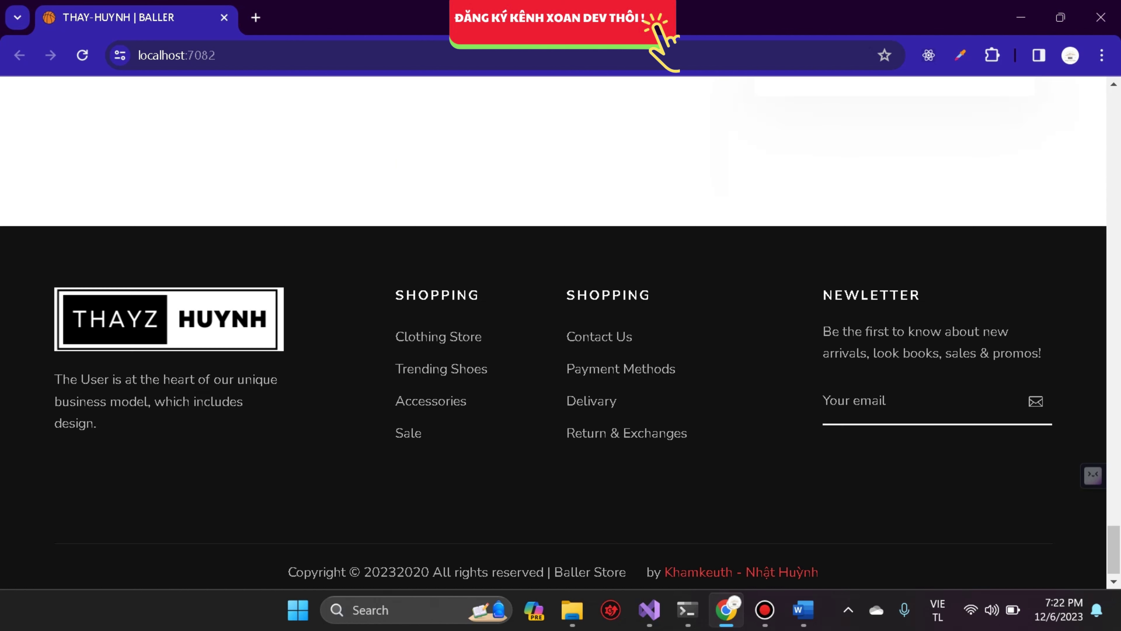
scroll(554, 397, down, 1)
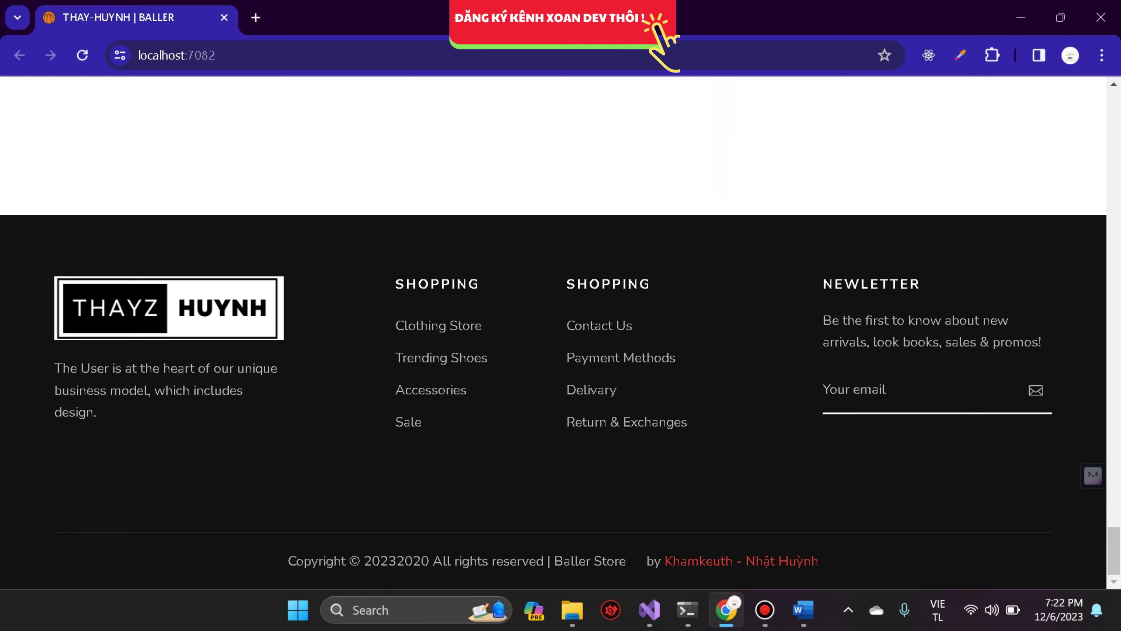
Scroll back up to the Summer Collection hero at the top of the homepage
scroll(554, 331, up, 2)
scroll(554, 332, up, 4)
scroll(553, 331, up, 3)
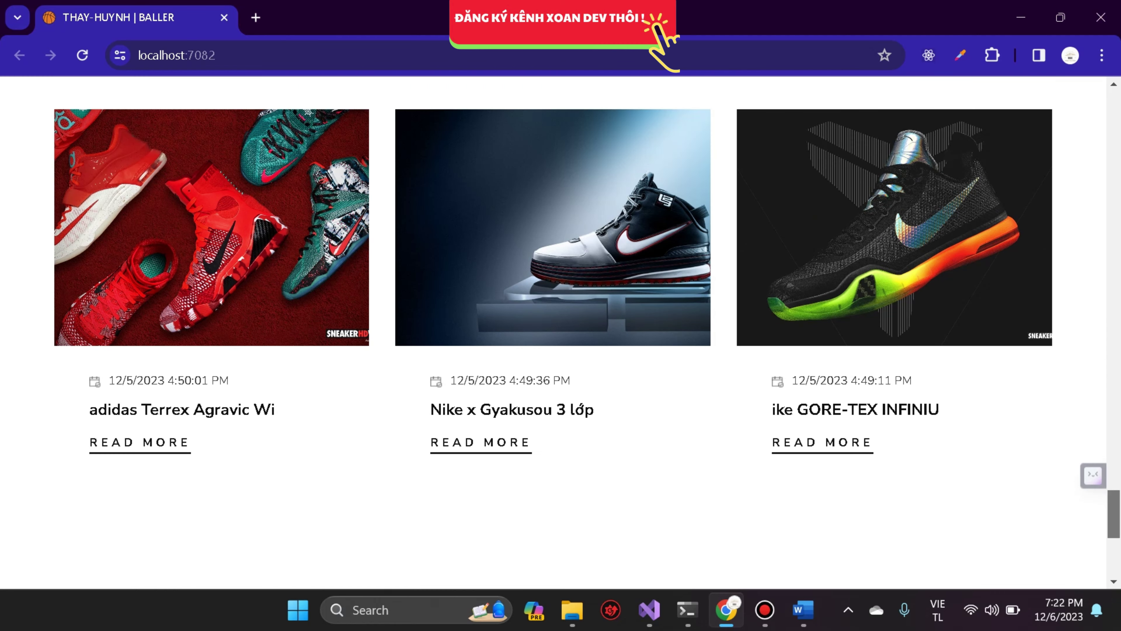
scroll(553, 331, up, 5)
scroll(554, 331, up, 20)
scroll(554, 331, up, 10)
scroll(553, 332, up, 10)
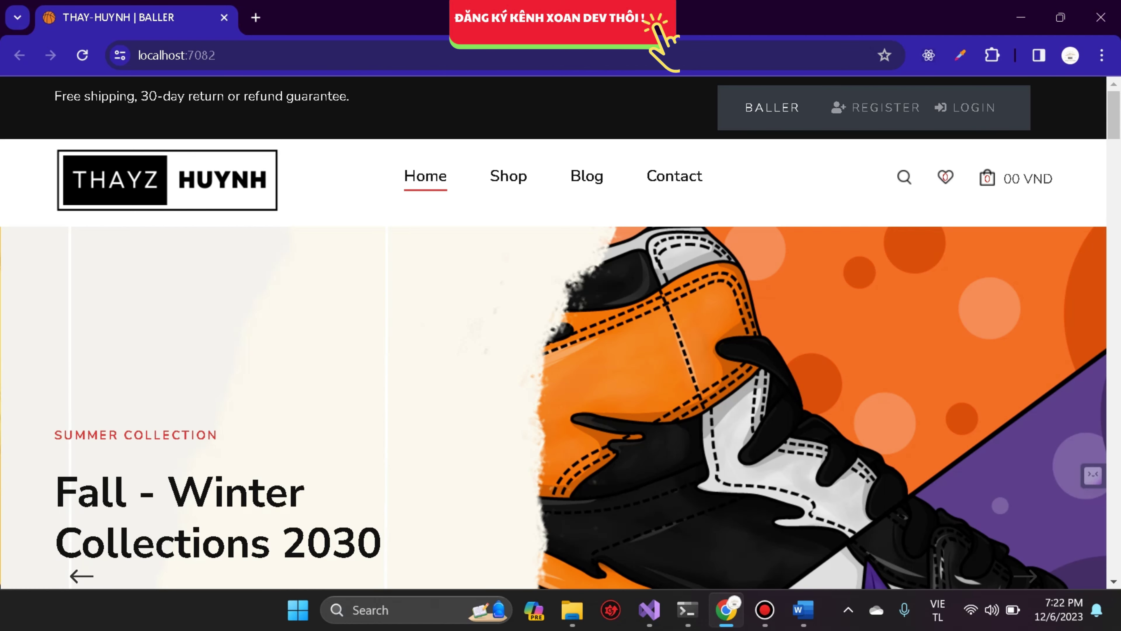
View the Shop page's sneaker grid sorted Low To High with its category and brand filters
click(508, 176)
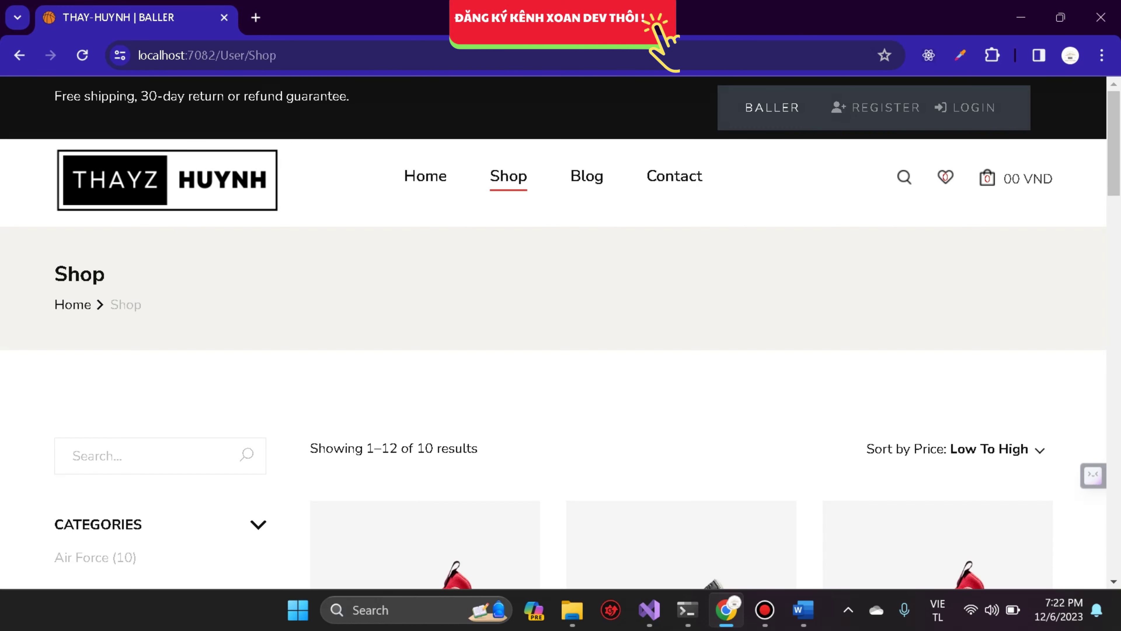
scroll(561, 331, down, 4)
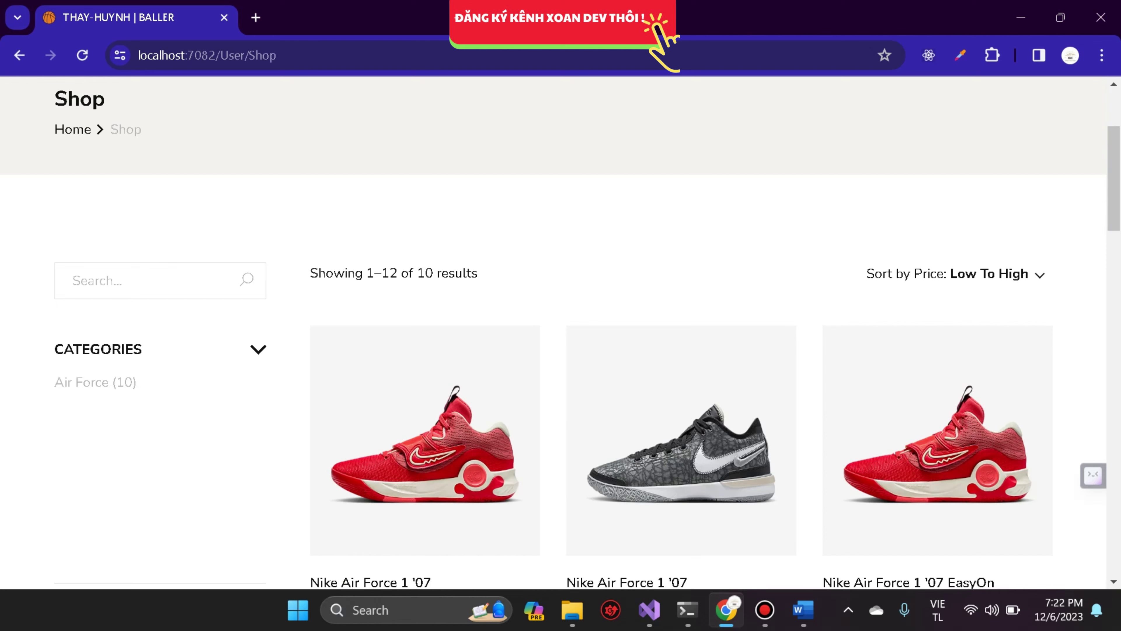
scroll(512, 455, down, 2)
scroll(512, 455, down, 2)
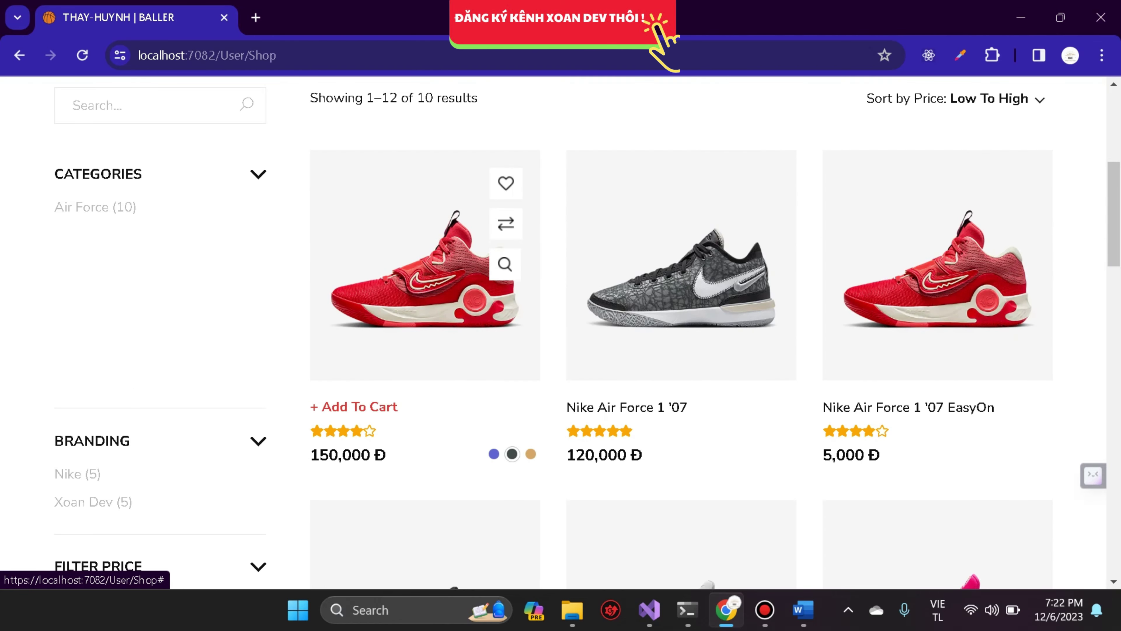
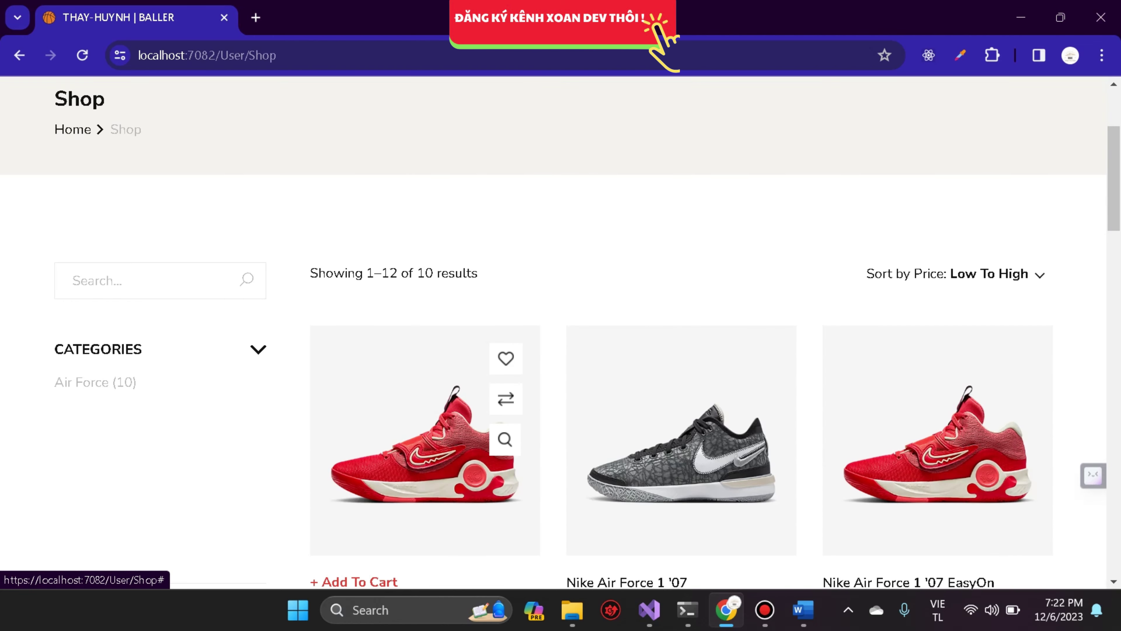
Browse the shop grid and filter the listing to Nike brand shoes
scroll(512, 442, down, 2)
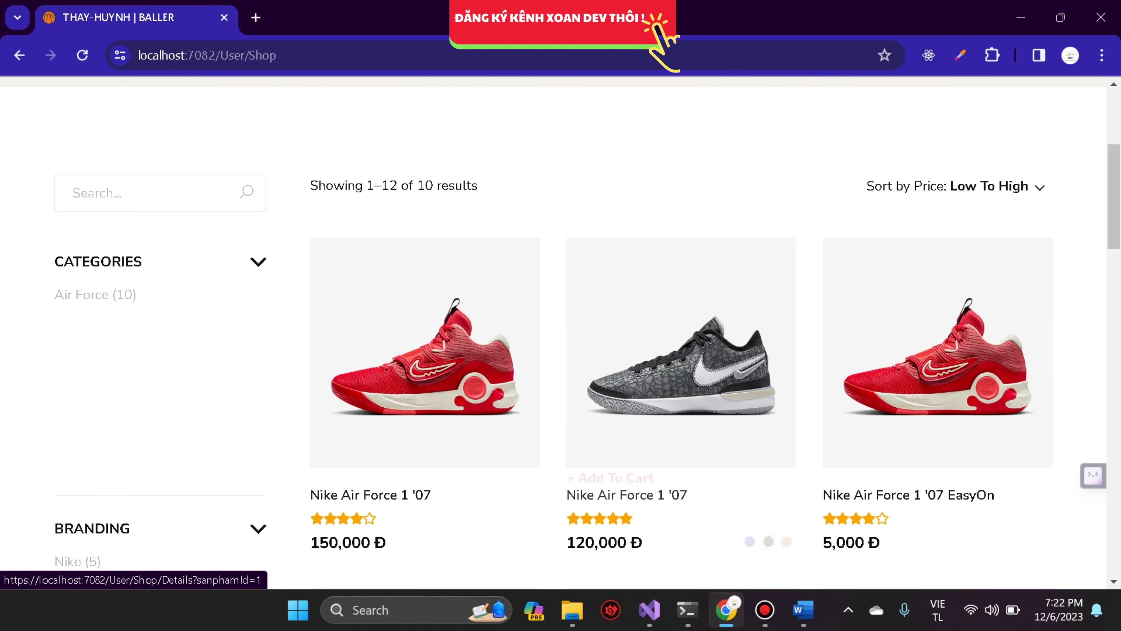
scroll(512, 442, down, 4)
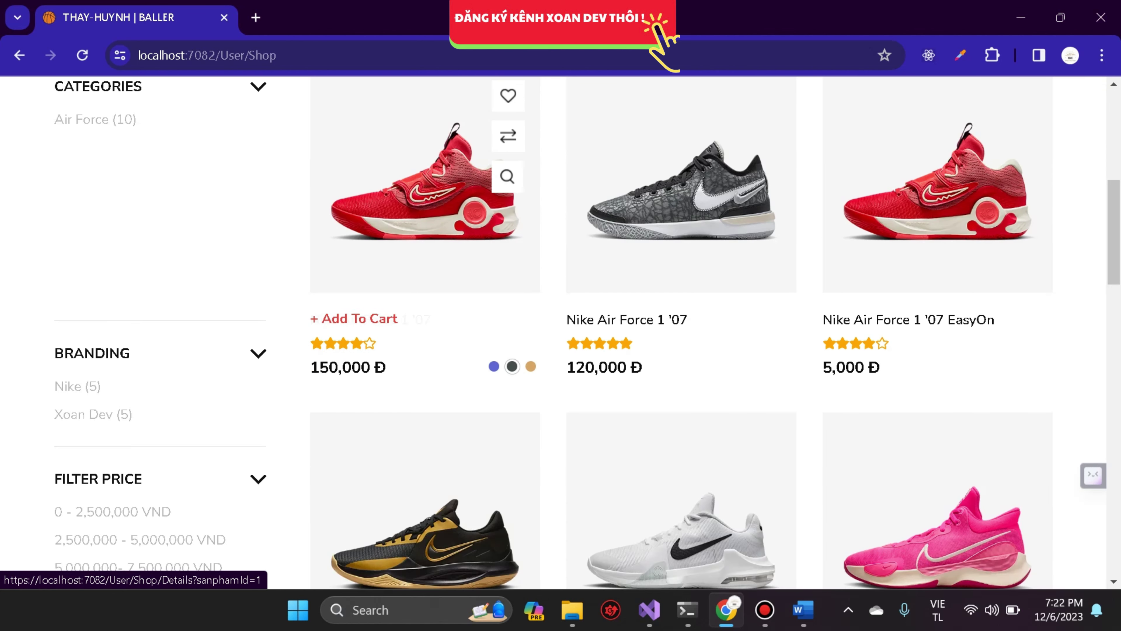
scroll(679, 397, down, 4)
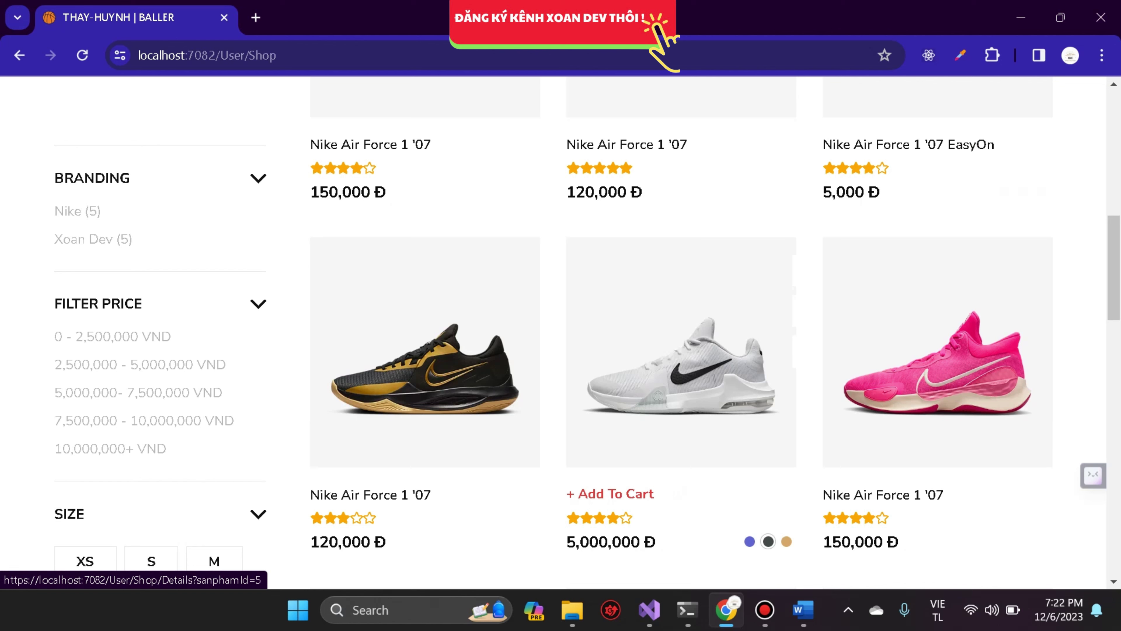
scroll(680, 354, up, 6)
scroll(424, 397, up, 2)
scroll(424, 398, up, 2)
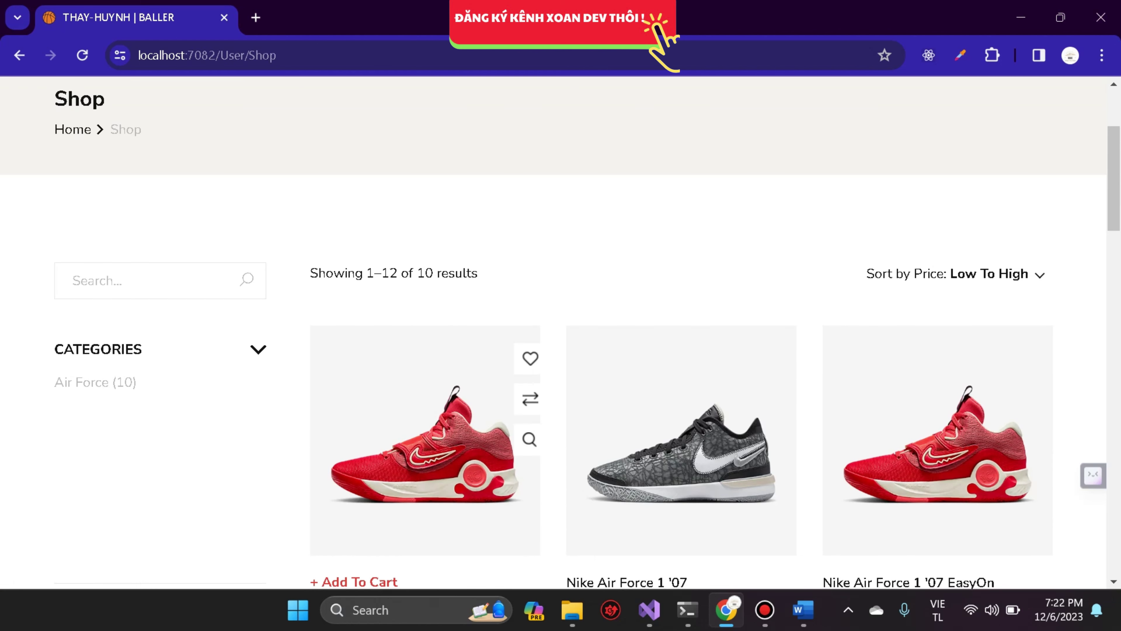
scroll(561, 398, up, 2)
scroll(561, 397, down, 2)
scroll(561, 353, down, 2)
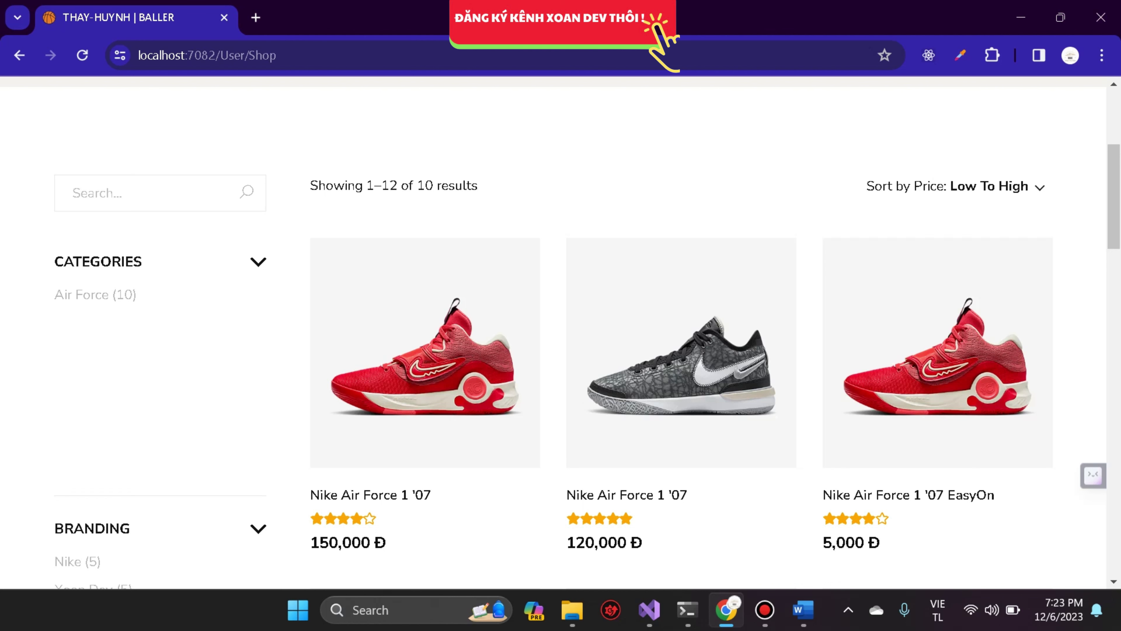
scroll(560, 332, down, 2)
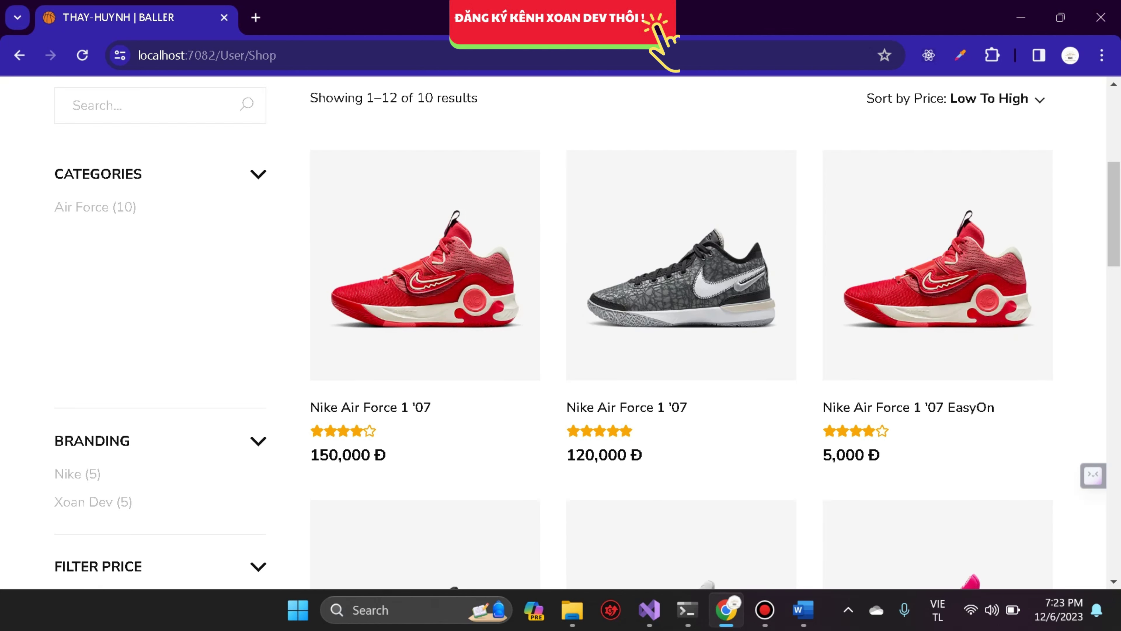
scroll(560, 331, down, 2)
scroll(561, 332, down, 2)
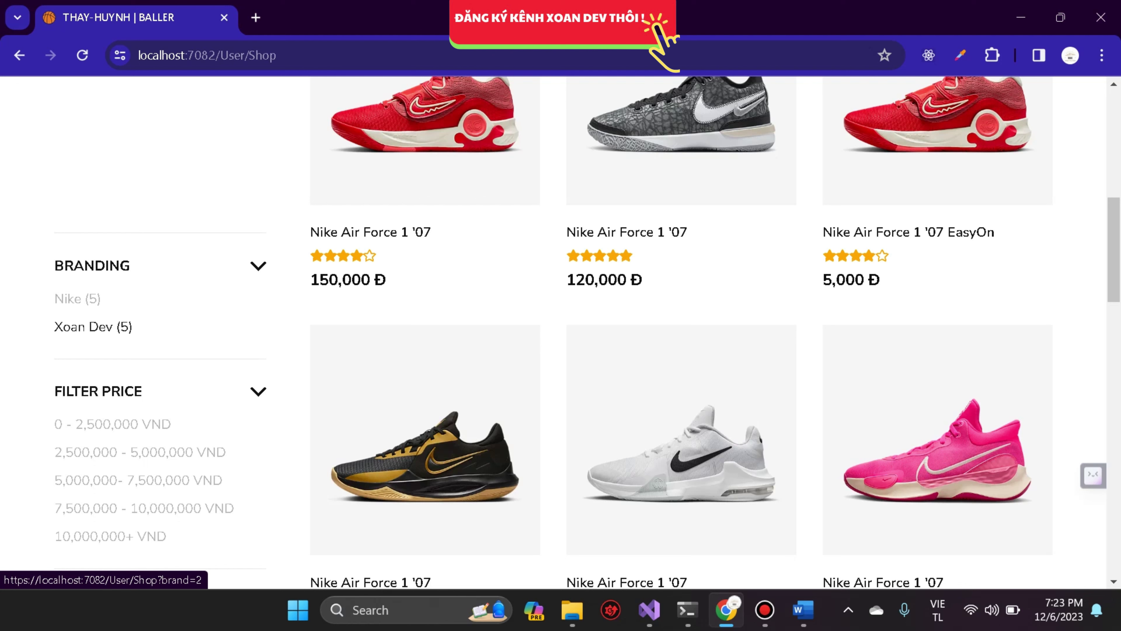
click(77, 298)
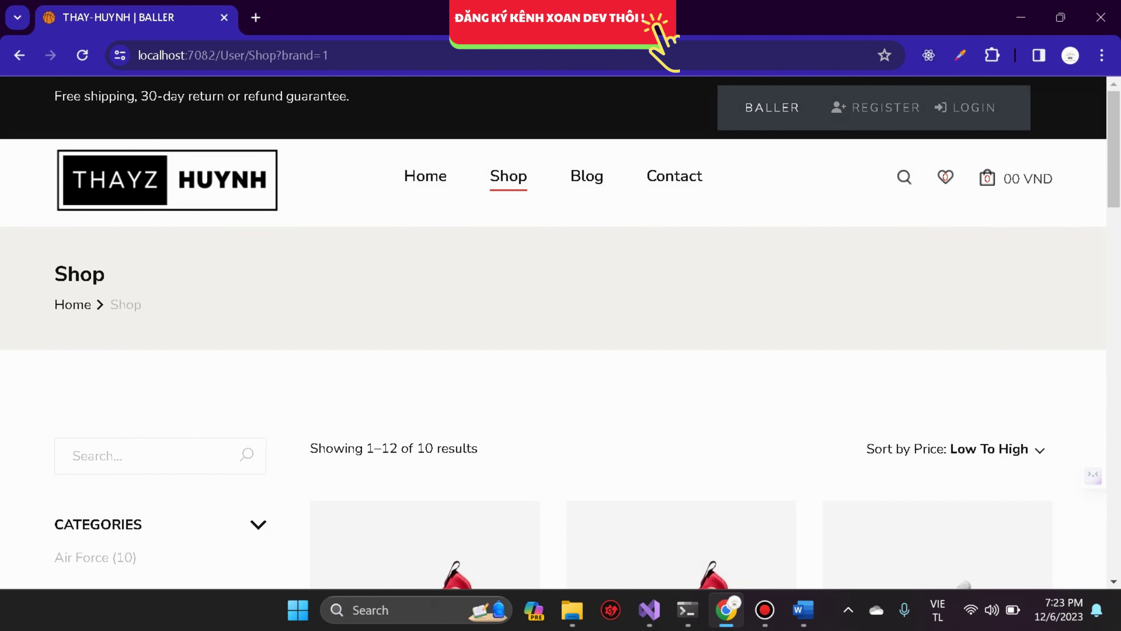
scroll(681, 331, down, 5)
scroll(681, 331, up, 2)
Switch the brand filter to Xoan Dev (5) and scroll through the results
click(93, 238)
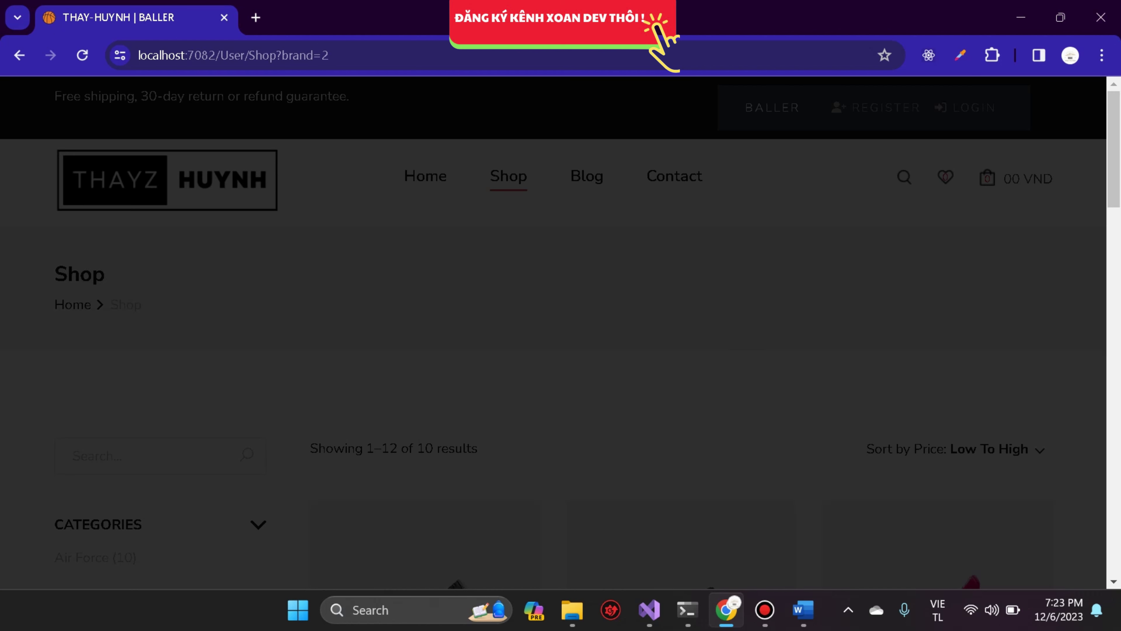
scroll(682, 332, down, 5)
scroll(681, 331, down, 3)
scroll(681, 331, down, 2)
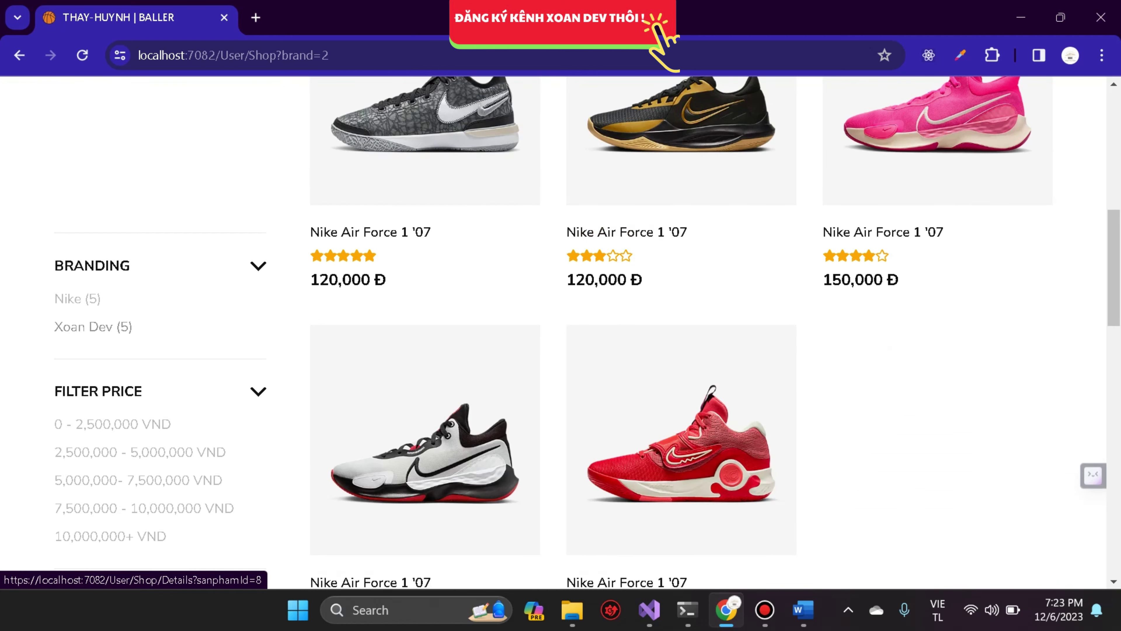
scroll(424, 441, down, 2)
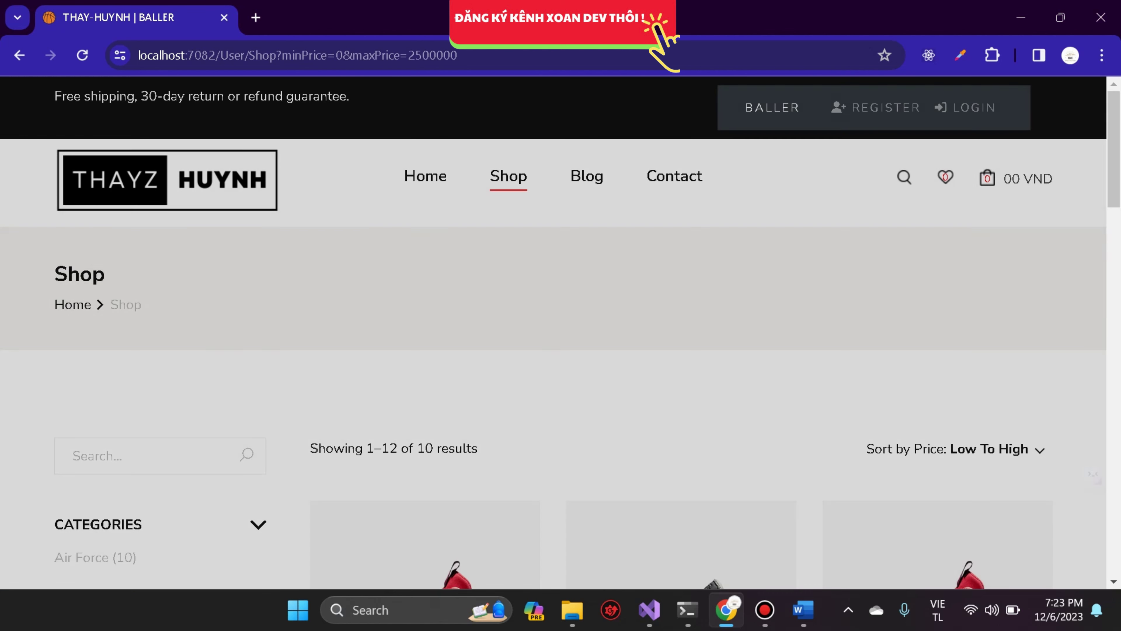
Scroll through the single-page 0 – 2,500,000 VND listing of shoes priced 5,000 to 150,000 Đ
scroll(553, 362, down, 2)
scroll(112, 337, down, 12)
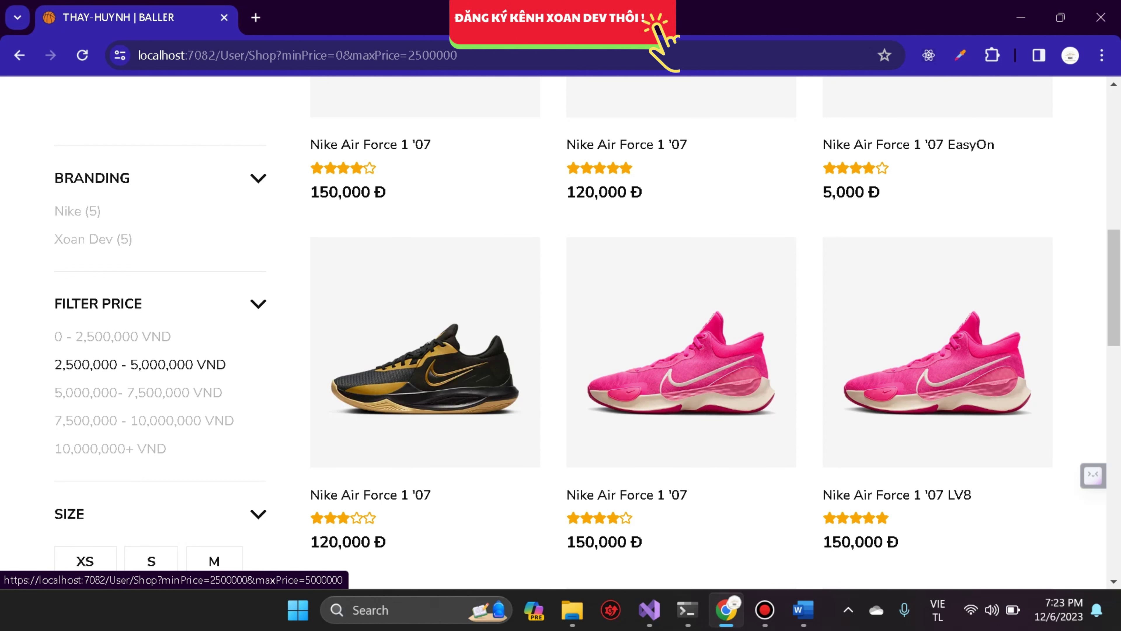
scroll(141, 336, down, 4)
scroll(142, 336, down, 4)
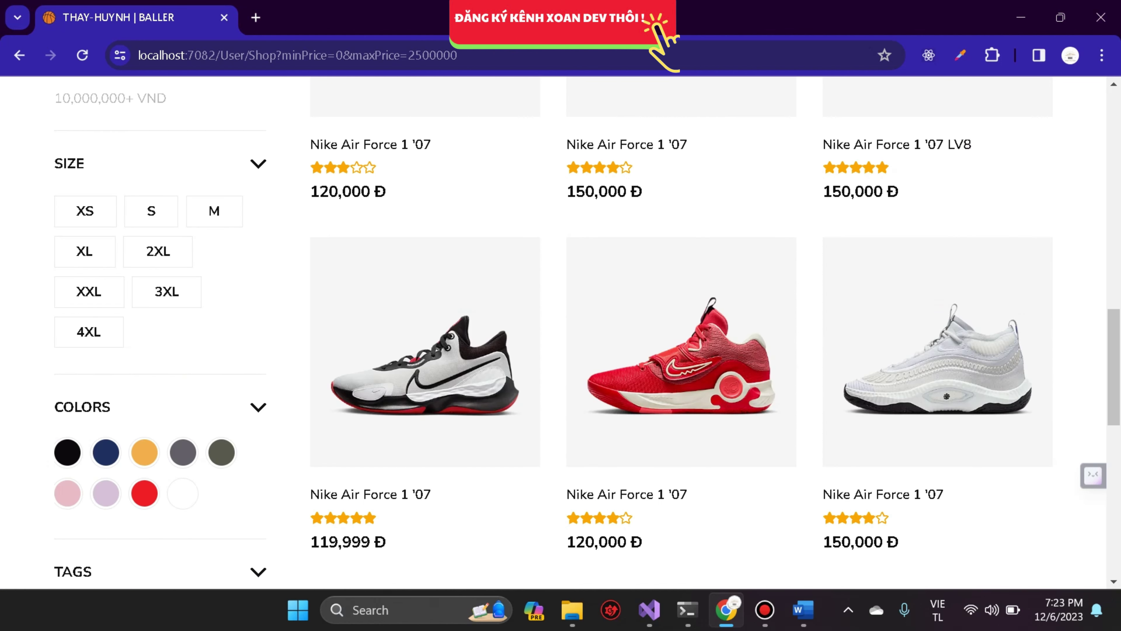
scroll(560, 331, down, 2)
scroll(560, 332, down, 4)
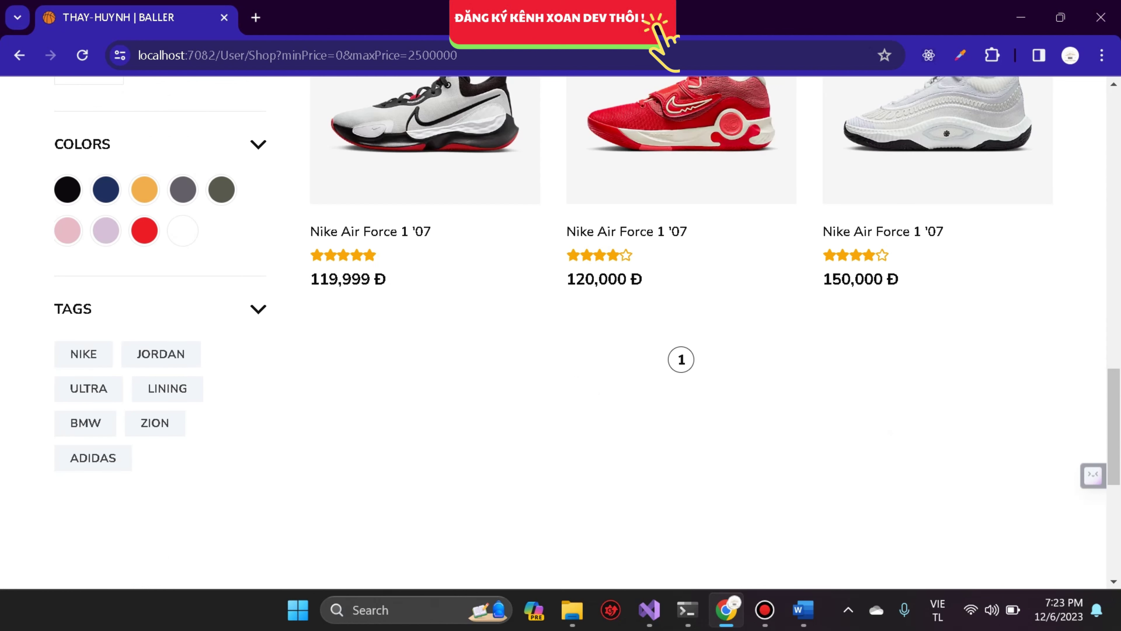
scroll(561, 331, down, 2)
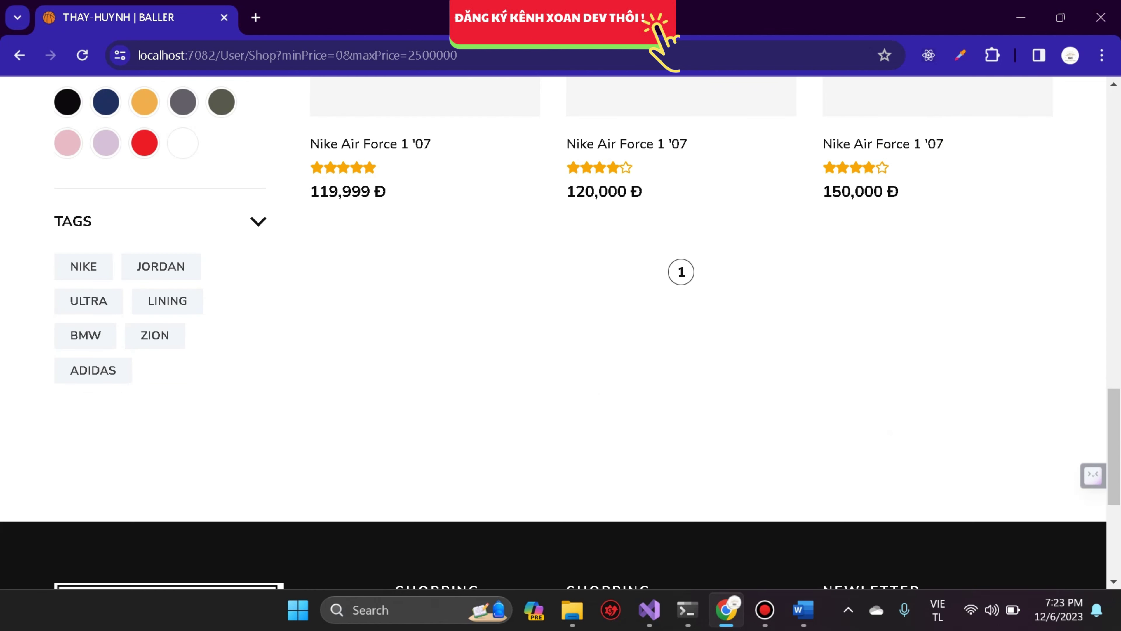
scroll(560, 331, up, 4)
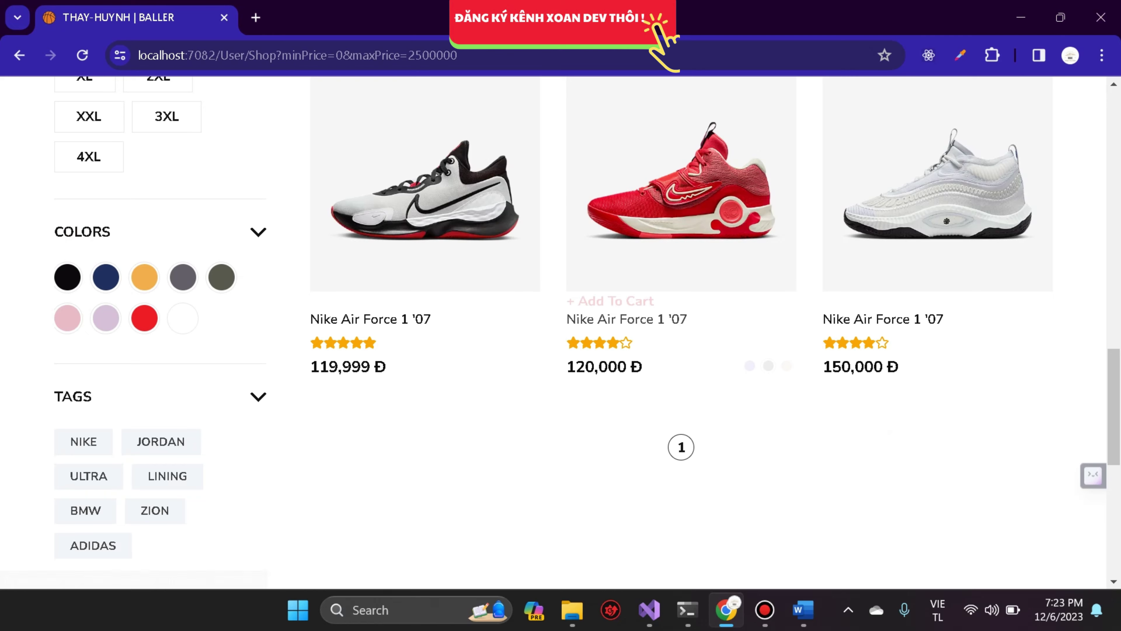
scroll(679, 331, up, 2)
scroll(680, 331, up, 2)
scroll(680, 331, up, 5)
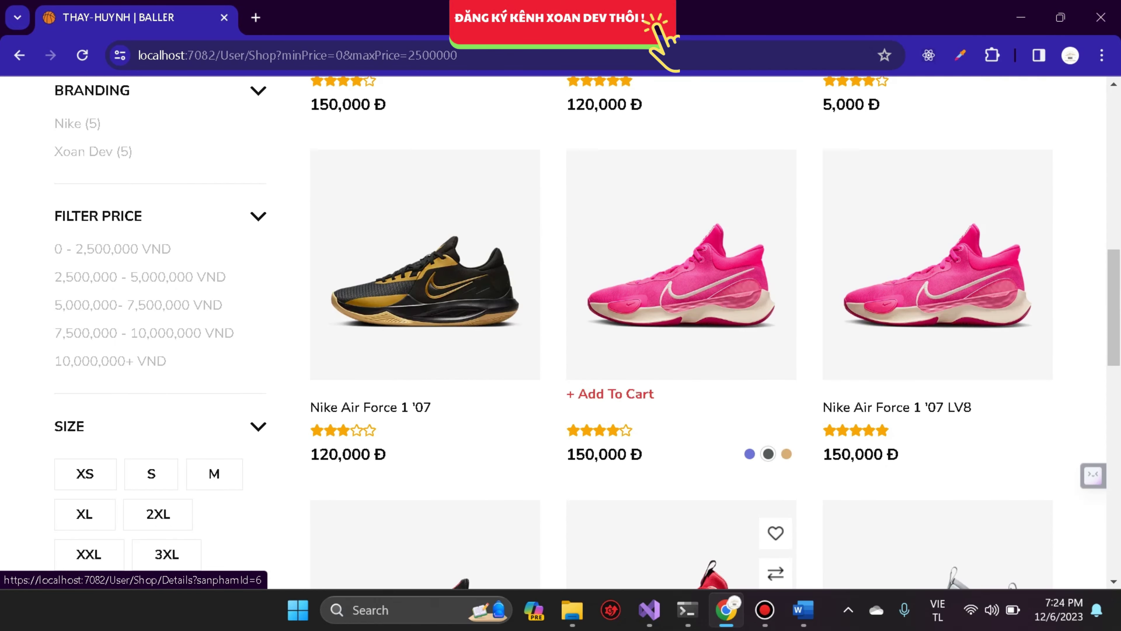
scroll(680, 331, up, 6)
scroll(680, 332, up, 6)
scroll(680, 331, up, 4)
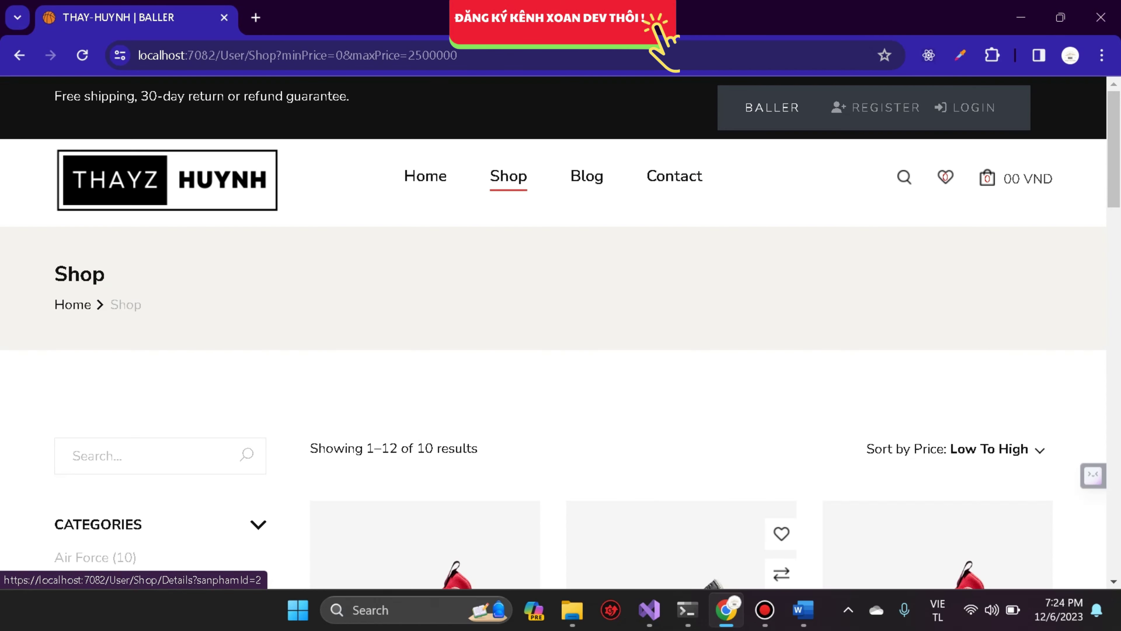
scroll(680, 331, down, 8)
scroll(680, 331, up, 8)
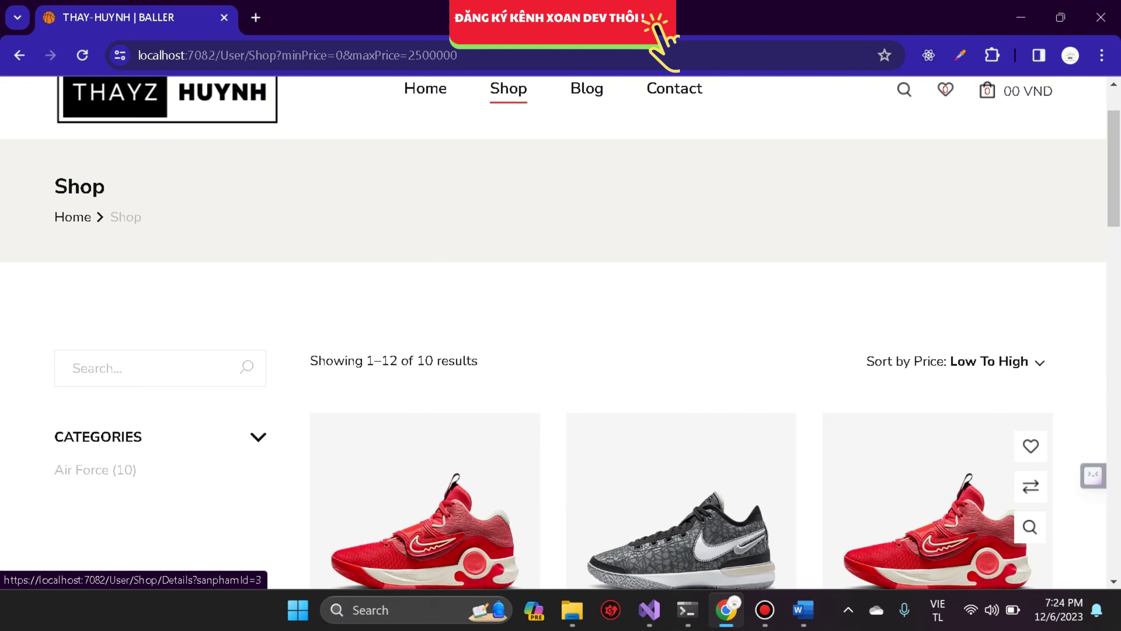
scroll(561, 331, down, 4)
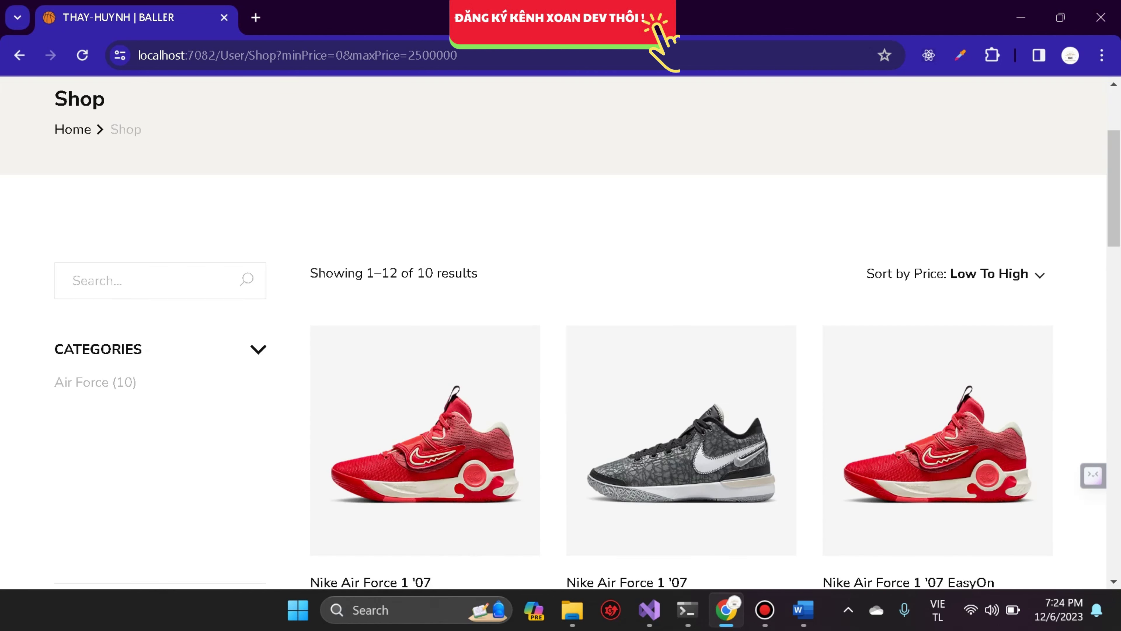
key(F5)
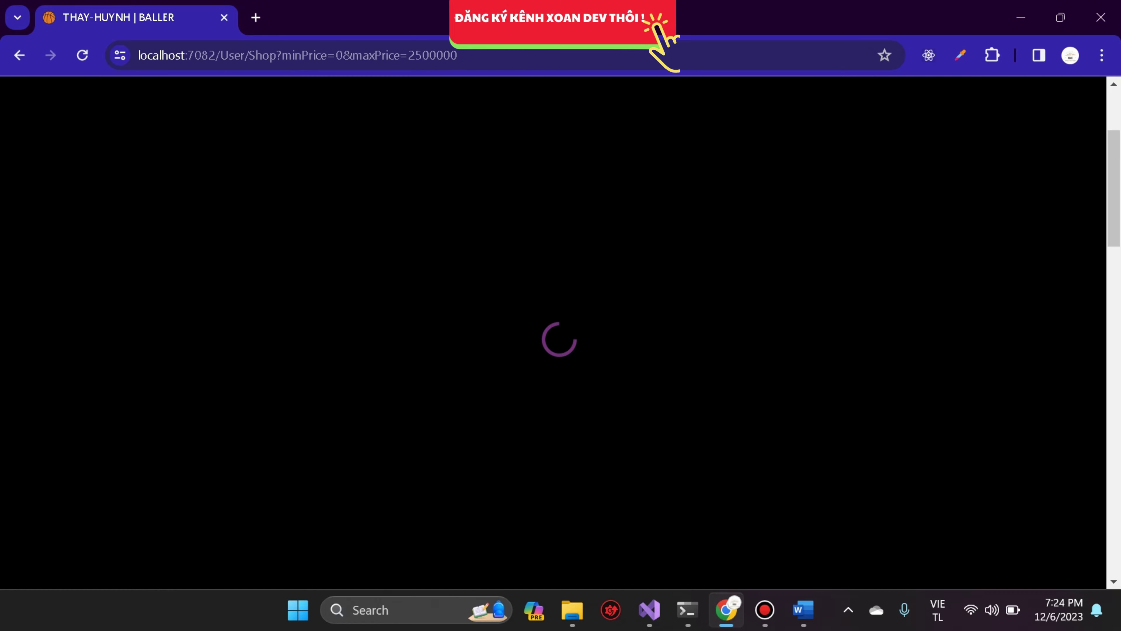
scroll(680, 354, down, 2)
scroll(680, 353, down, 6)
scroll(679, 354, down, 2)
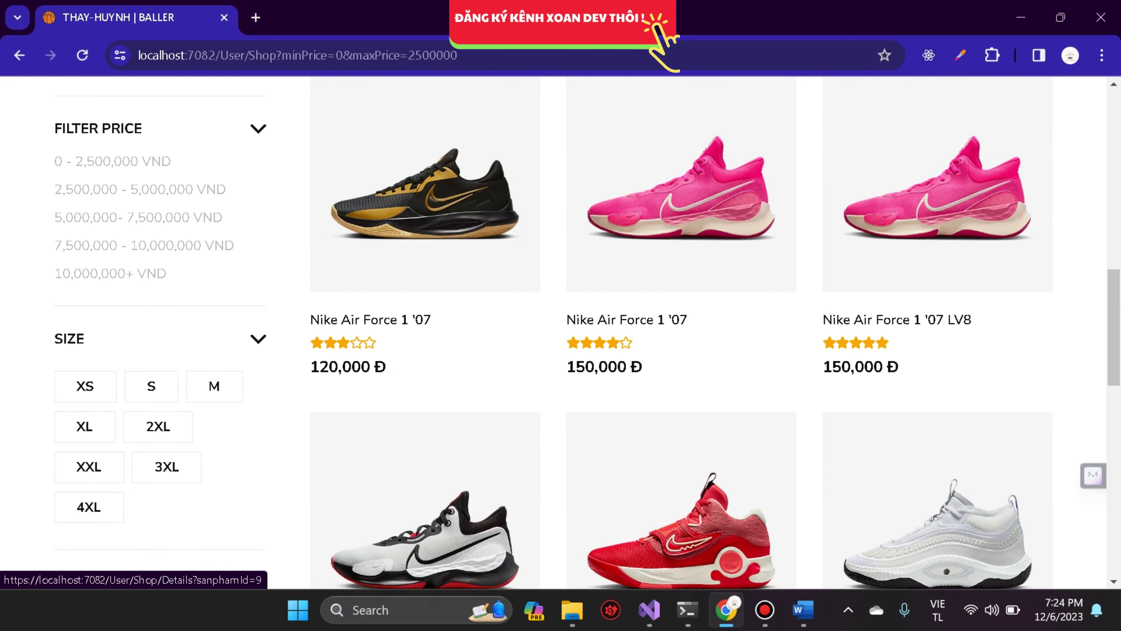
scroll(680, 353, down, 5)
scroll(680, 353, down, 10)
scroll(680, 354, up, 5)
scroll(679, 354, up, 3)
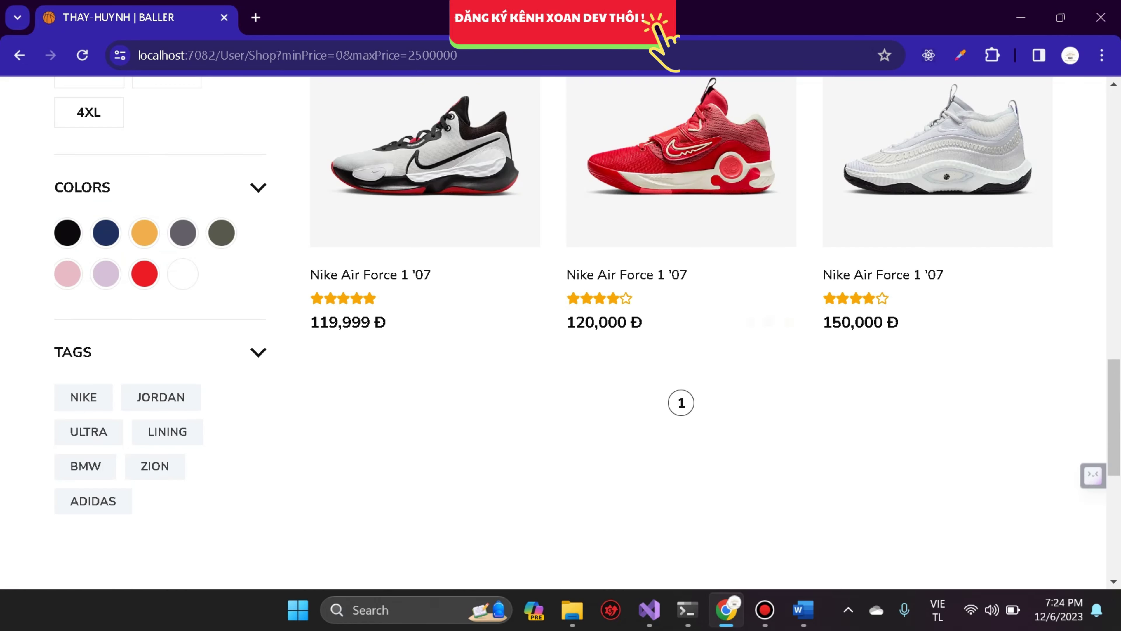
scroll(680, 353, up, 4)
scroll(679, 354, up, 10)
scroll(680, 353, up, 5)
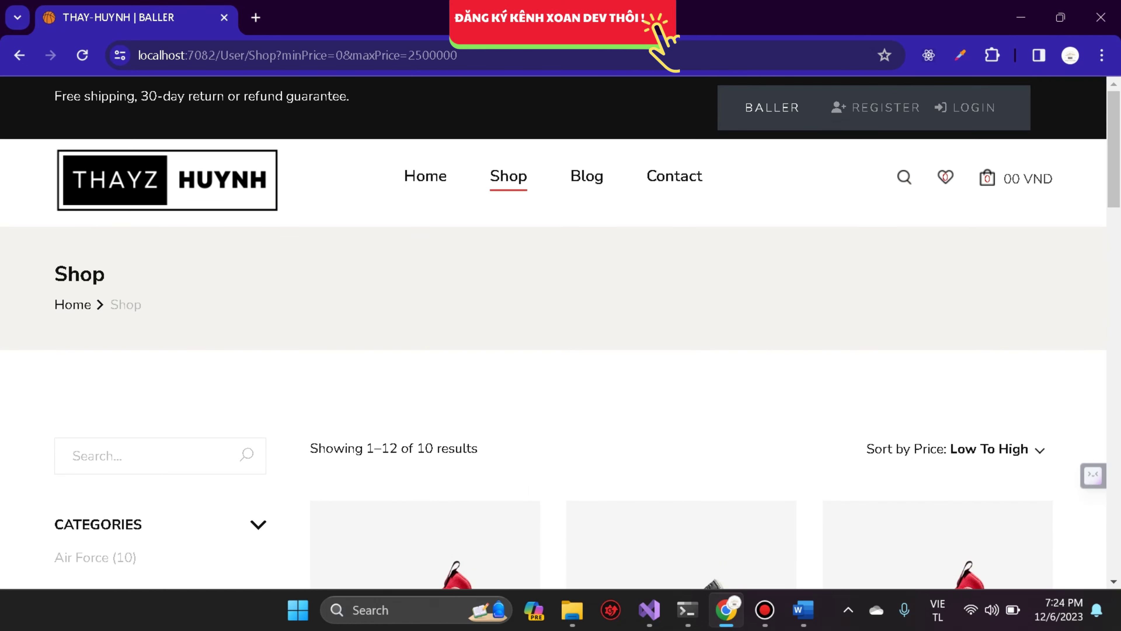
scroll(561, 331, down, 2)
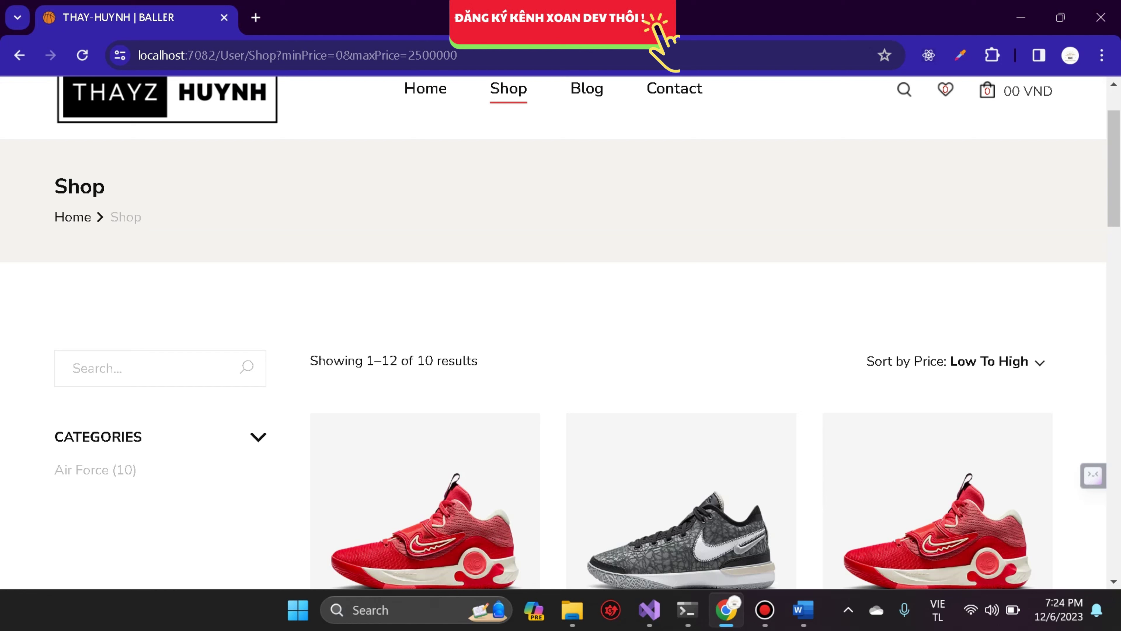
drag(373, 360, 477, 360)
click(1015, 361)
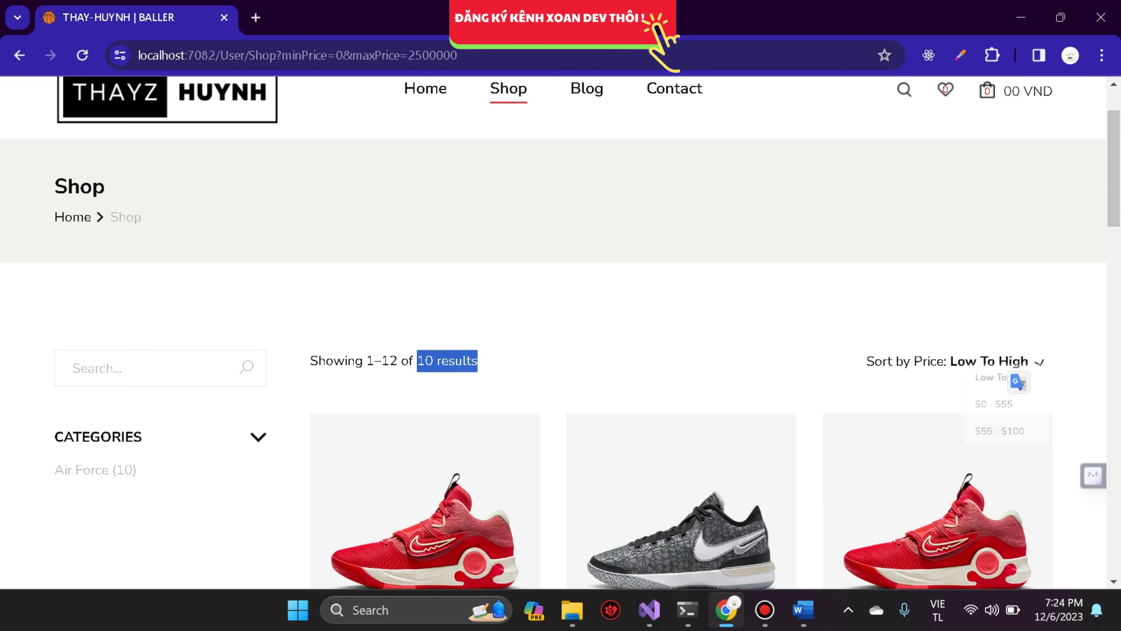
click(1010, 393)
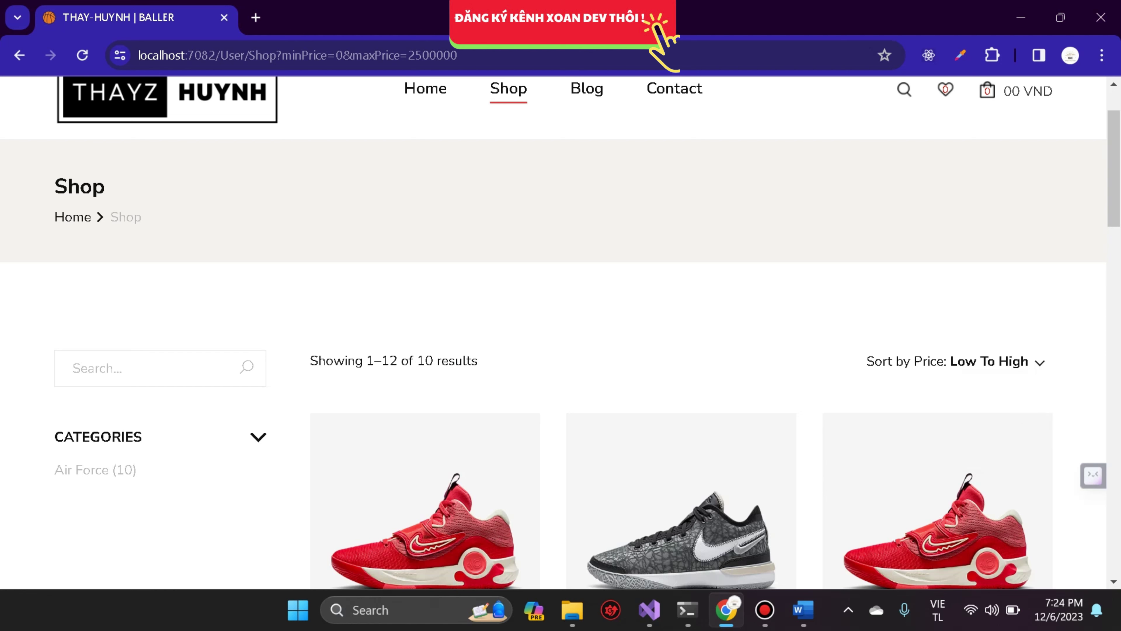
drag(363, 360, 417, 361)
click(367, 360)
scroll(417, 361, down, 3)
scroll(679, 331, down, 5)
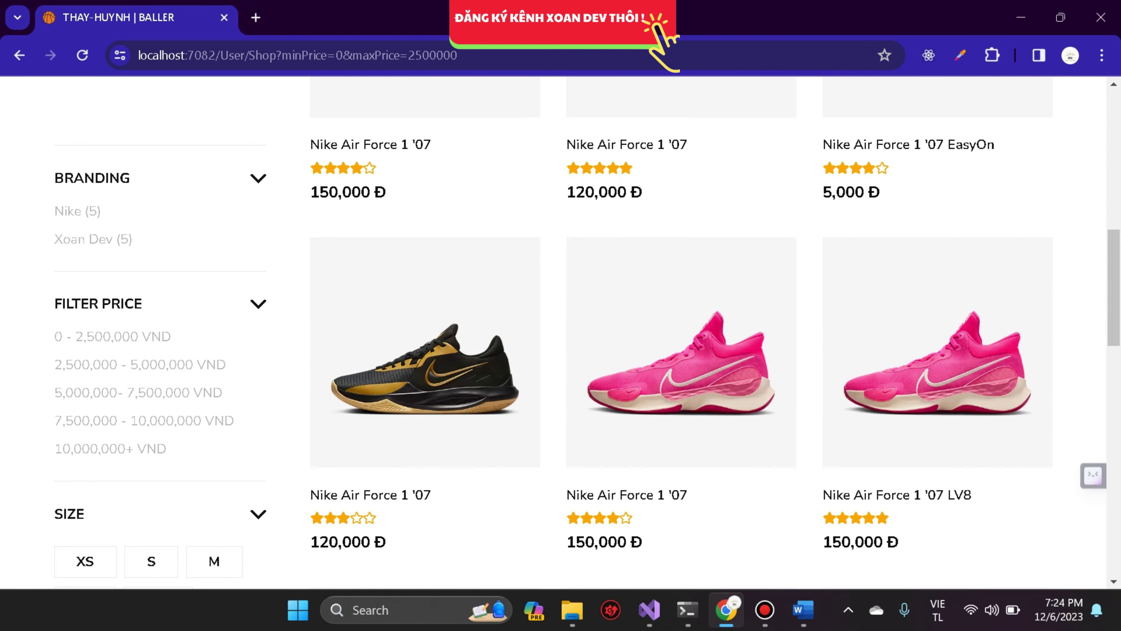
scroll(680, 331, down, 6)
scroll(680, 331, down, 3)
scroll(679, 331, down, 4)
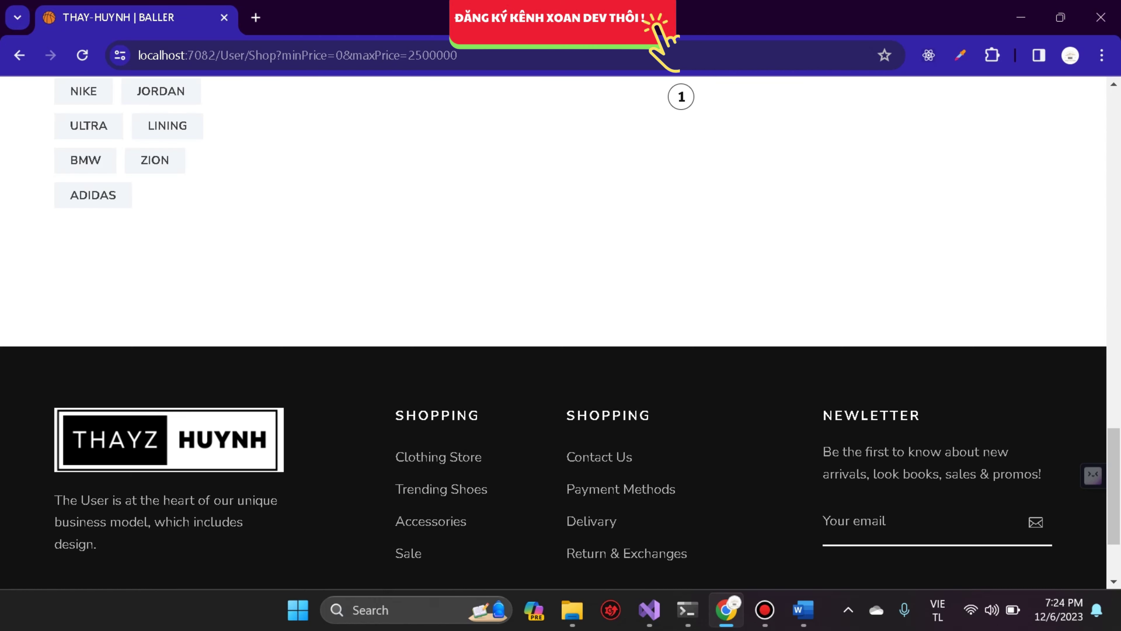
scroll(680, 331, up, 4)
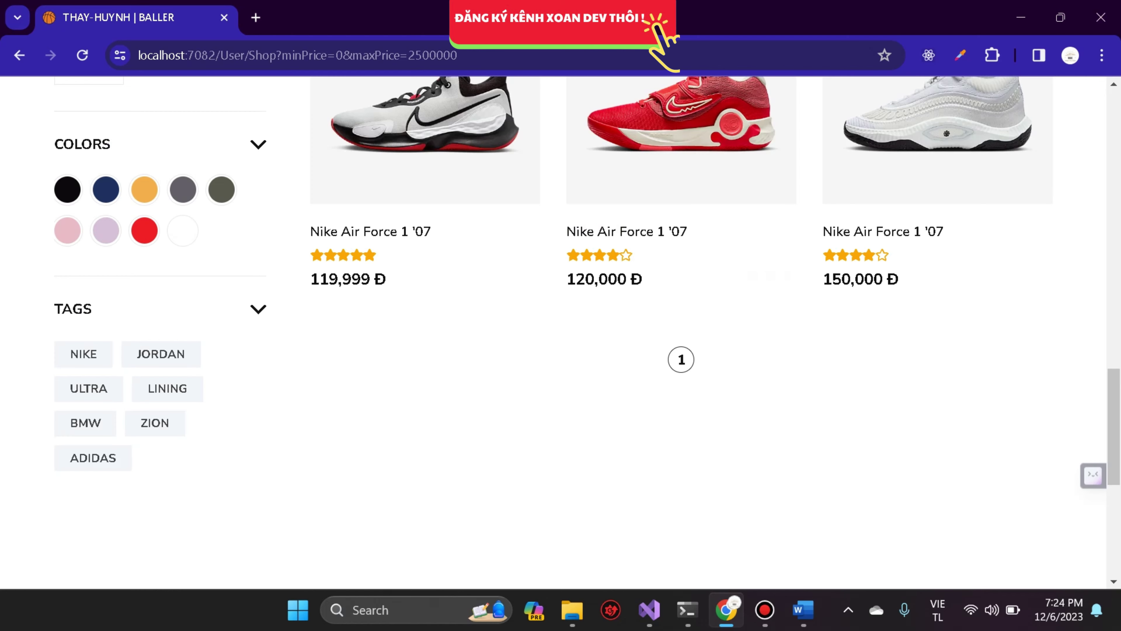
scroll(679, 353, up, 3)
scroll(680, 354, up, 1)
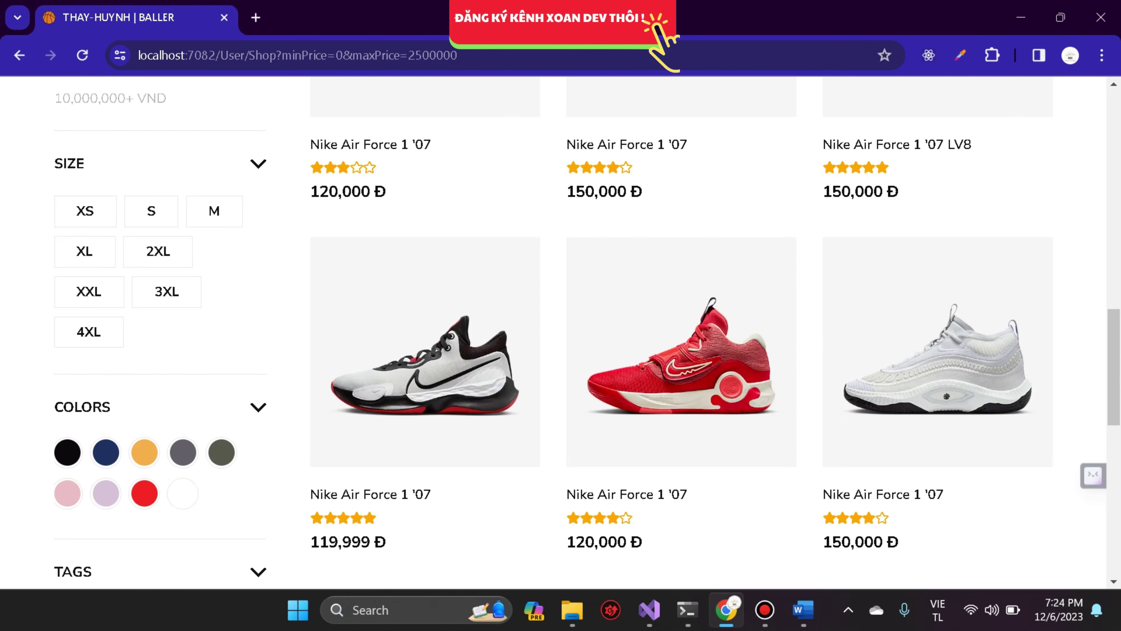
scroll(680, 354, up, 2)
scroll(680, 353, up, 3)
scroll(679, 354, up, 8)
drag(389, 448, 416, 448)
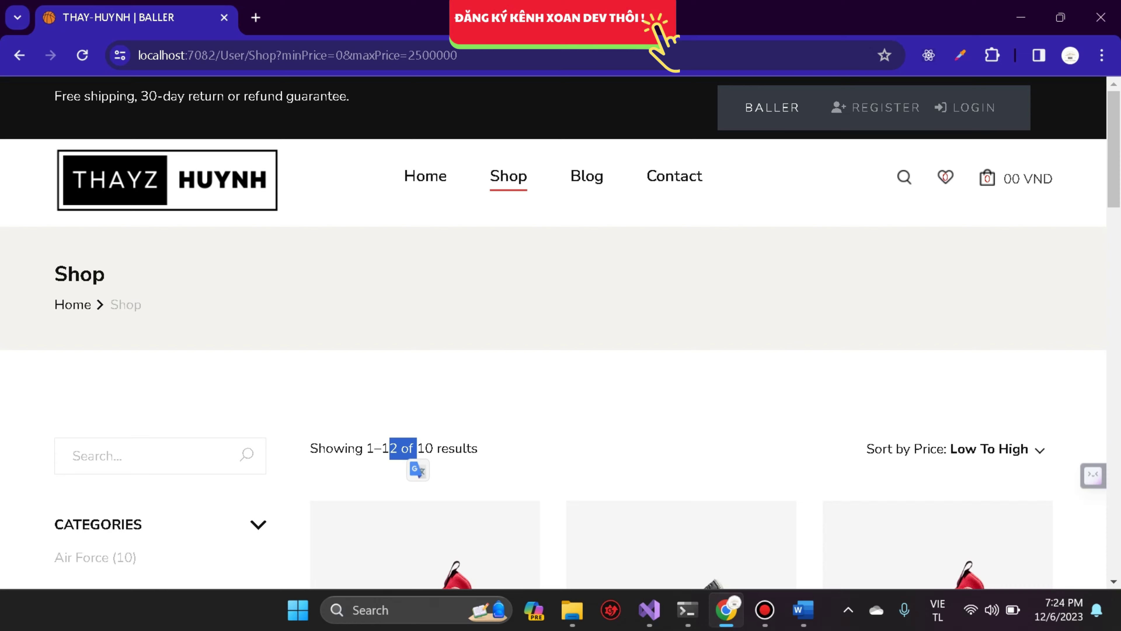
click(417, 448)
scroll(680, 353, down, 5)
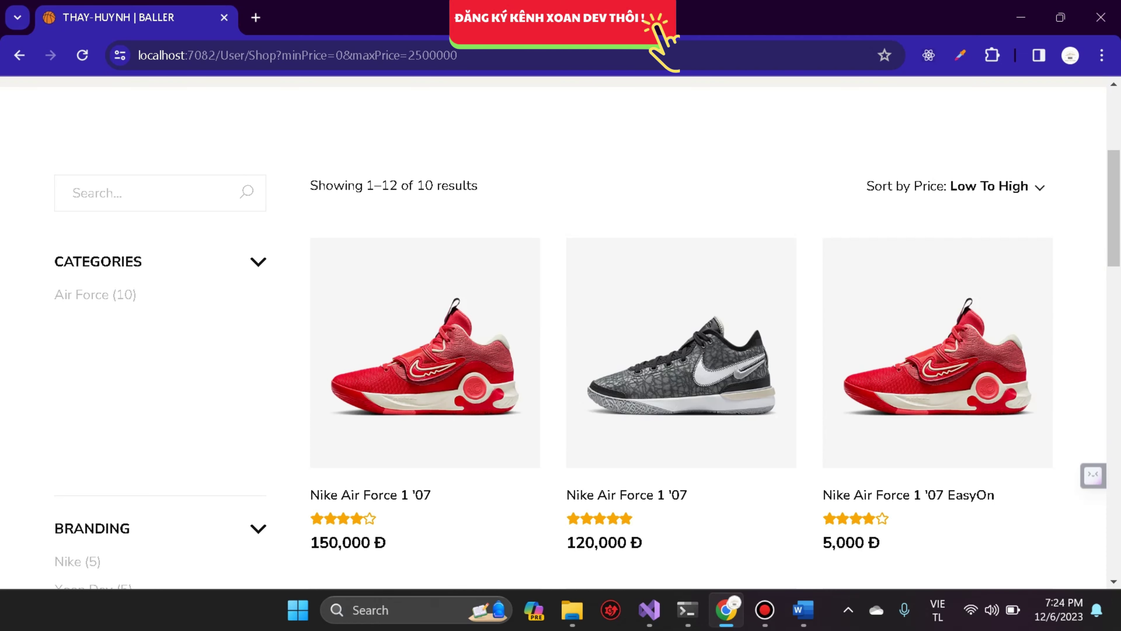
scroll(680, 353, down, 3)
scroll(680, 441, up, 5)
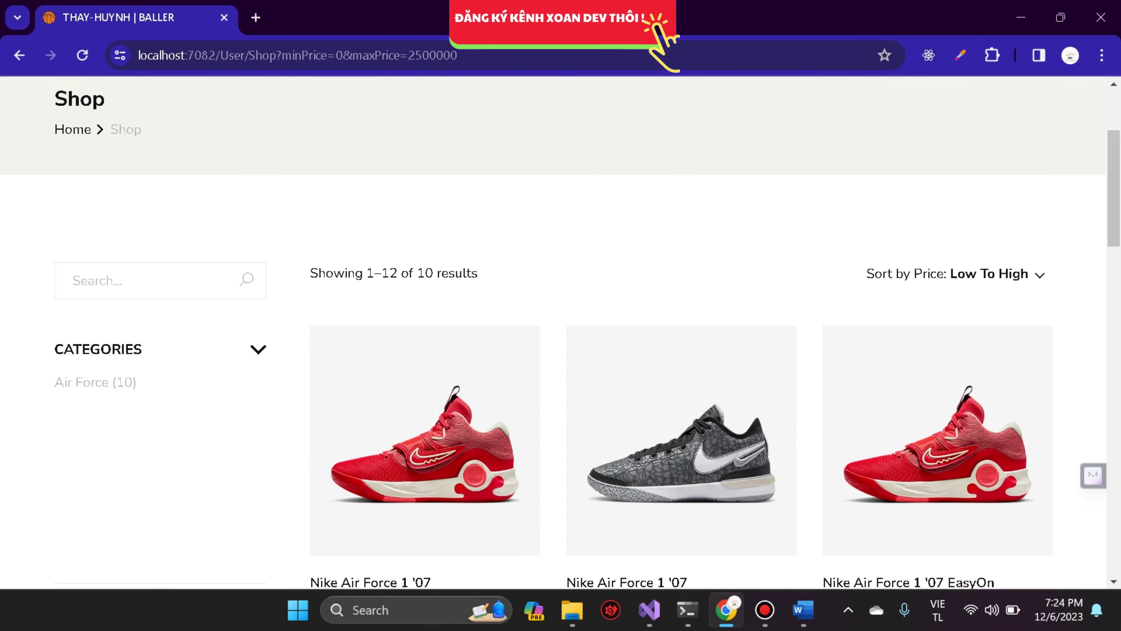
scroll(680, 441, up, 2)
scroll(679, 442, up, 2)
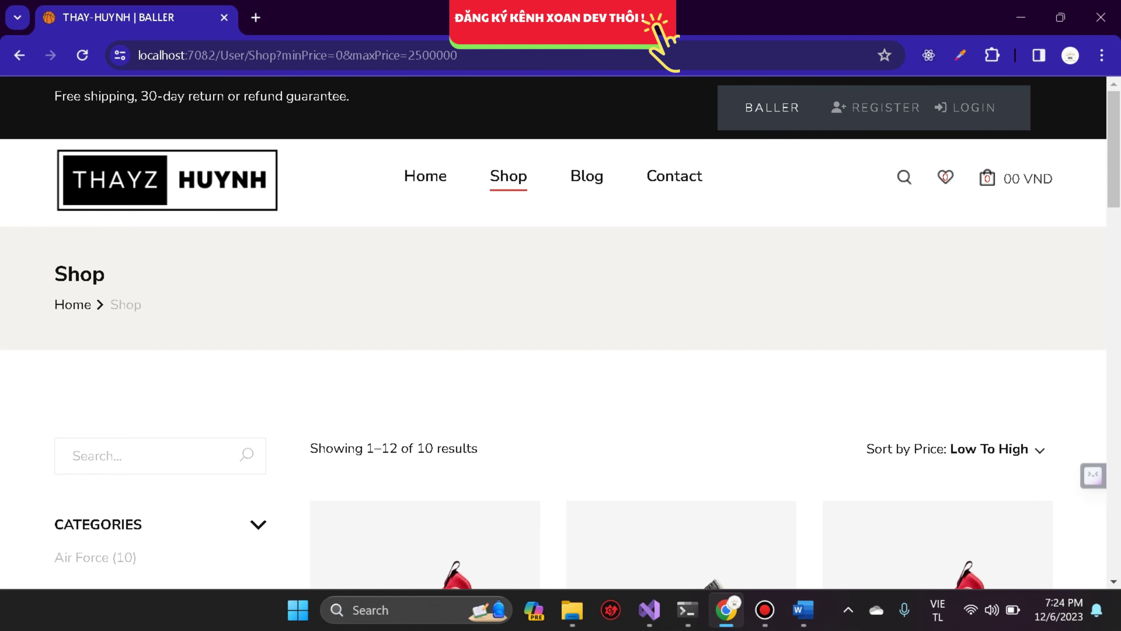
Go to the Blog page and look over its six shoe post cards
click(587, 176)
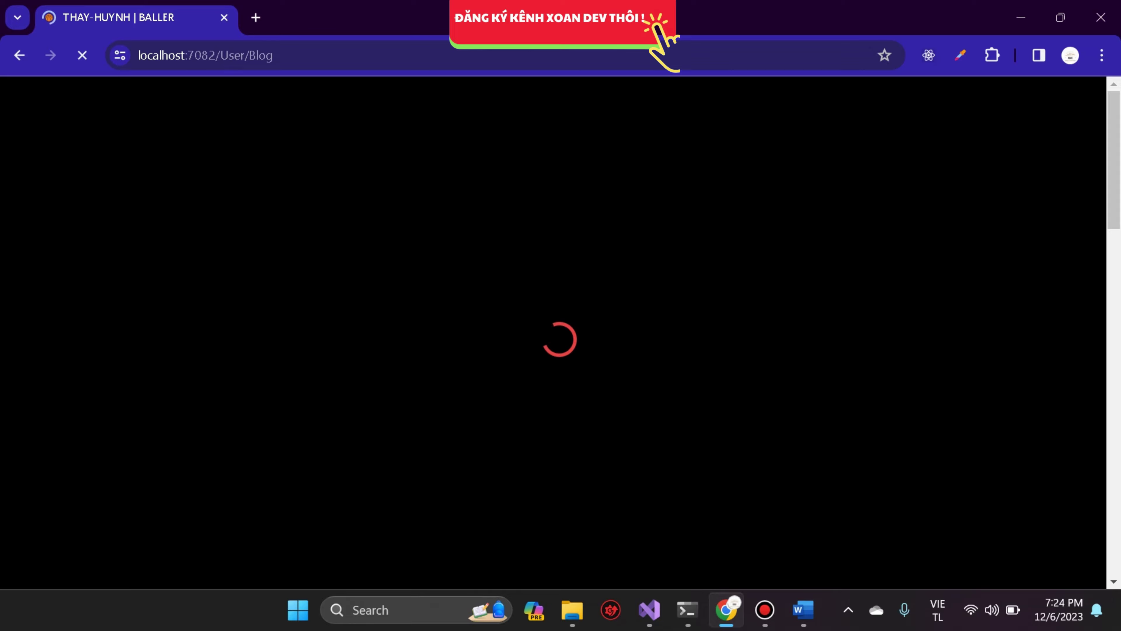
scroll(554, 333, down, 5)
scroll(554, 334, down, 5)
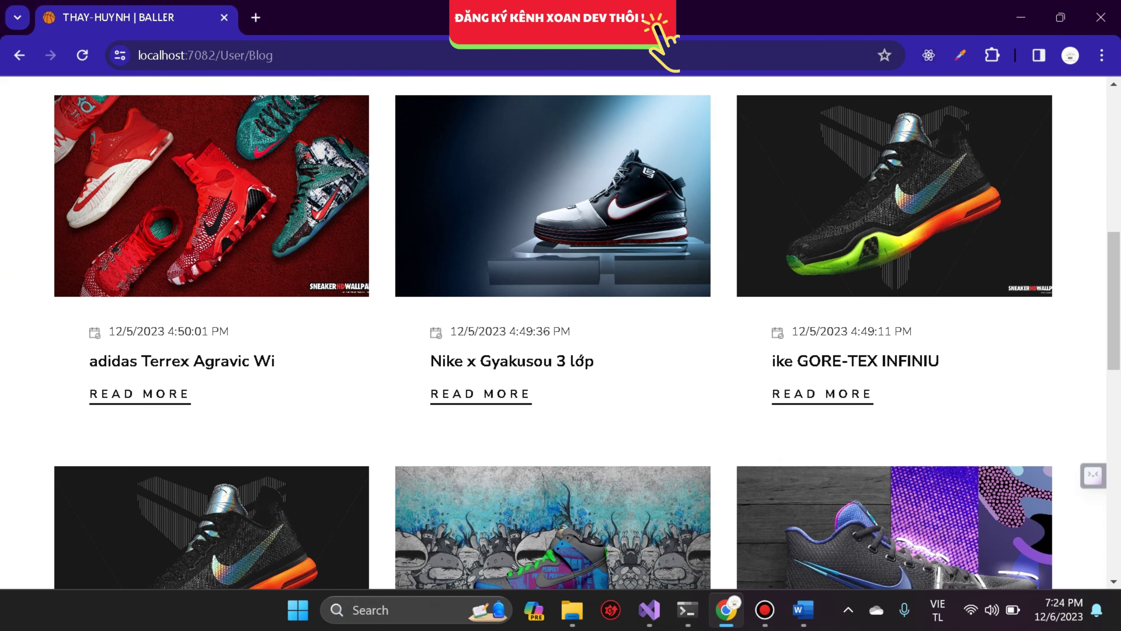
scroll(554, 333, down, 3)
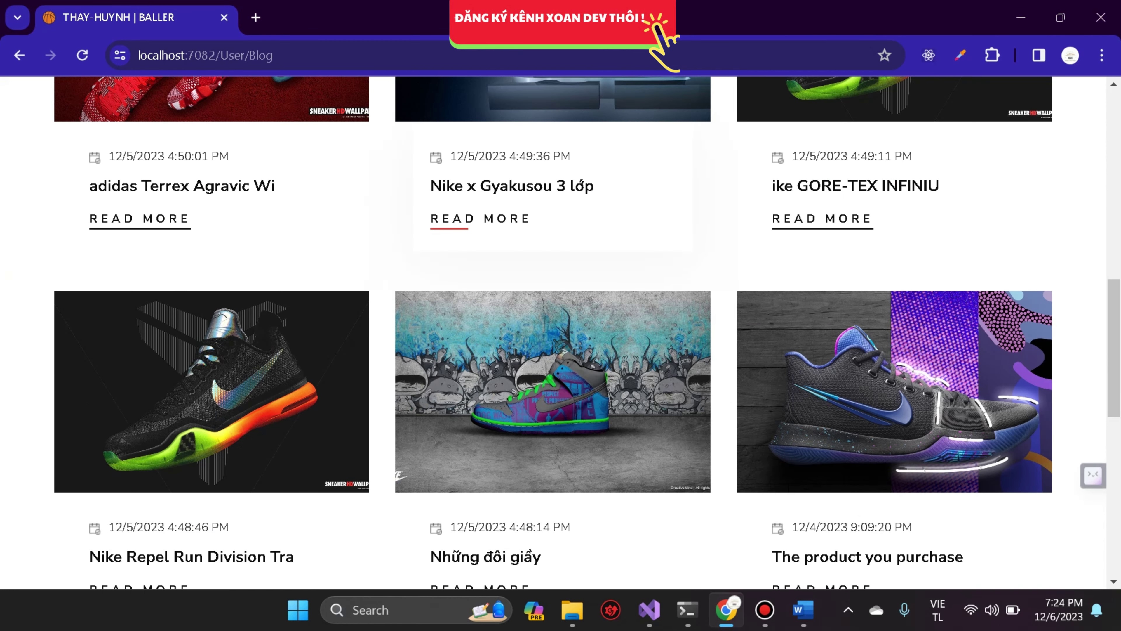
scroll(554, 333, up, 3)
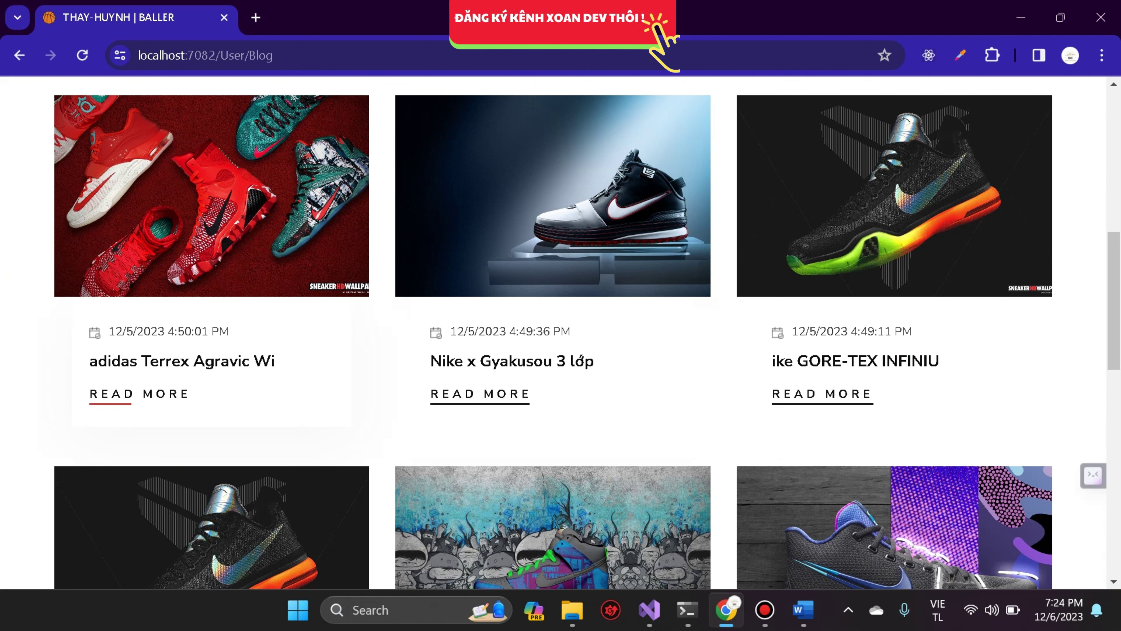
scroll(554, 310, down, 2)
scroll(553, 309, down, 3)
scroll(553, 309, down, 2)
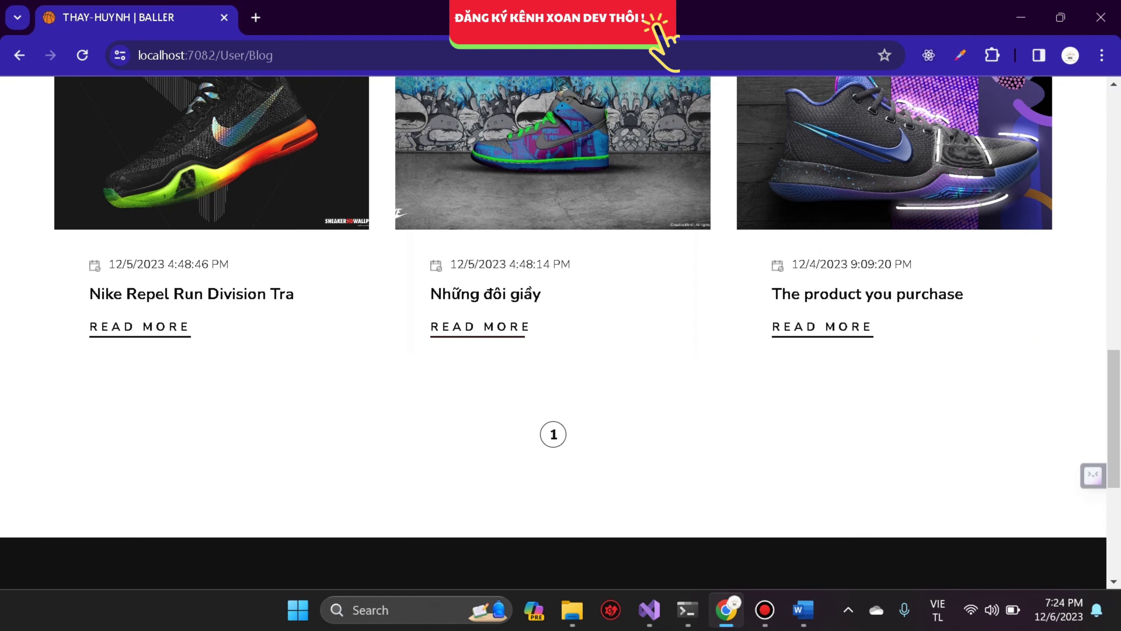
scroll(553, 309, up, 3)
scroll(554, 309, up, 3)
scroll(553, 309, up, 1)
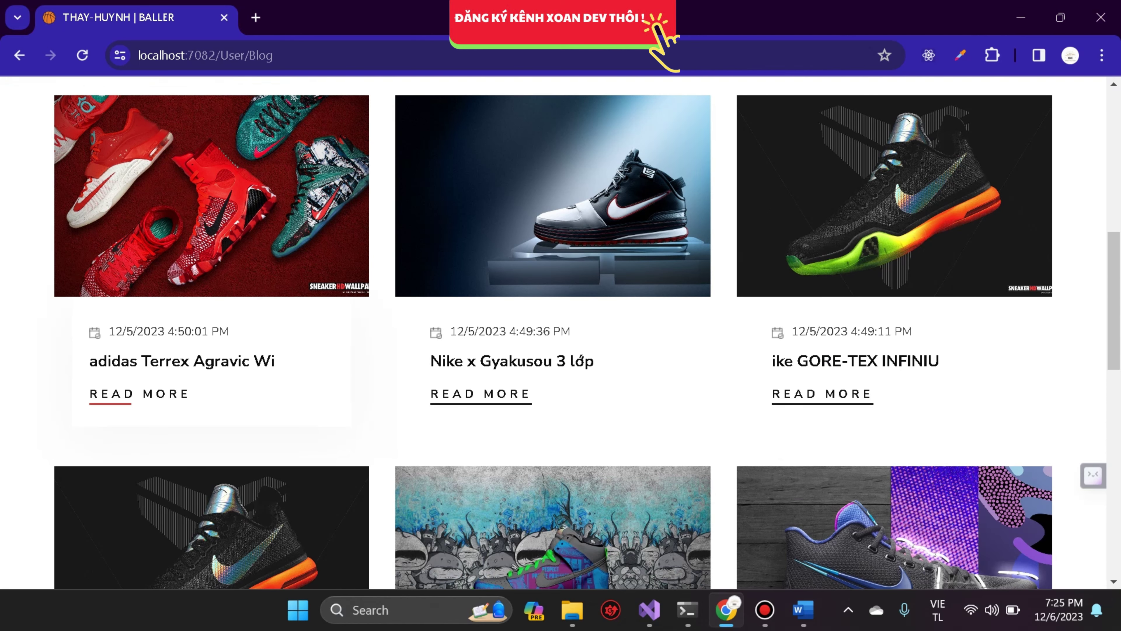
Open the adidas Terrex Agravic Wi post and highlight its title and author line
click(139, 393)
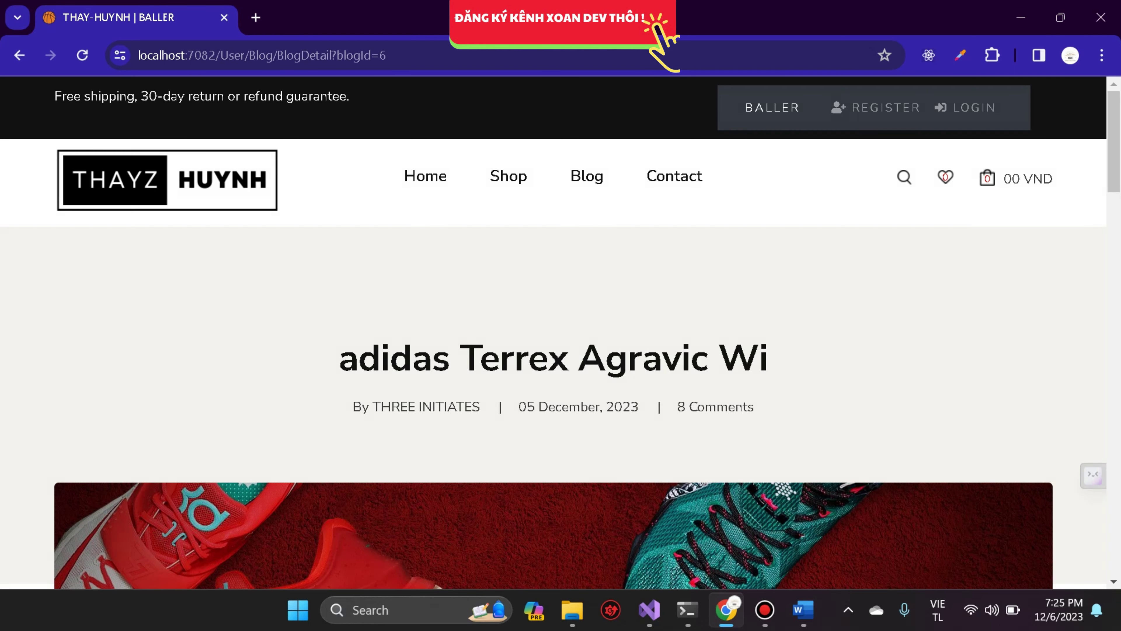
scroll(554, 332, down, 2)
drag(339, 271, 769, 270)
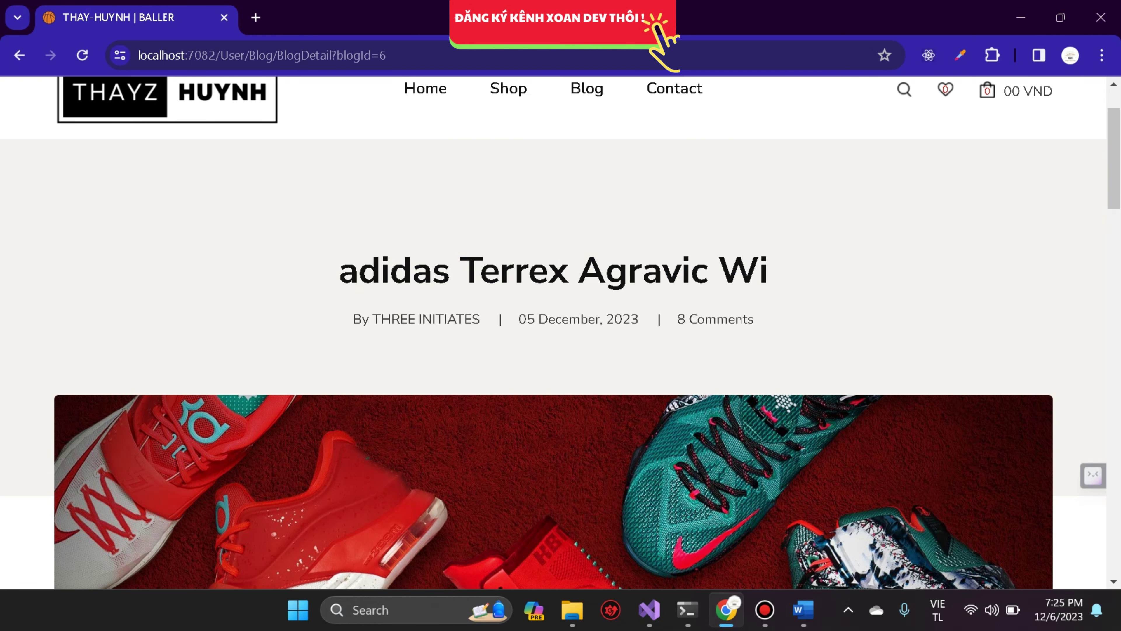
drag(352, 319, 623, 319)
Highlight the article's opening paragraph and scroll down to the Leave A Comment form
scroll(561, 331, down, 4)
scroll(561, 331, down, 4)
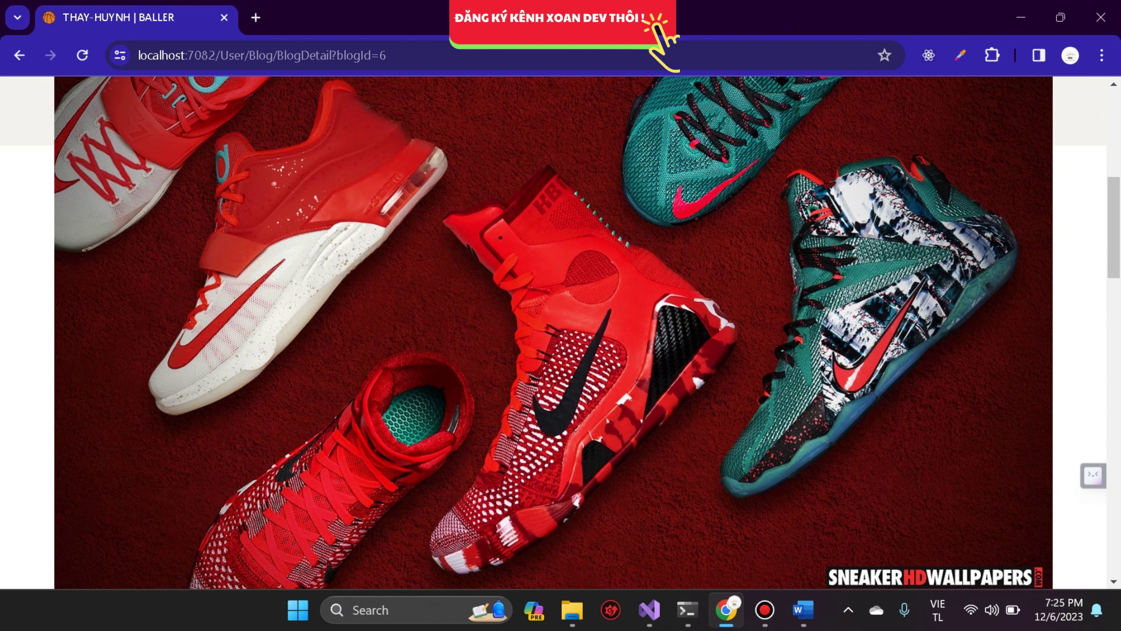
scroll(561, 332, down, 3)
scroll(561, 331, down, 7)
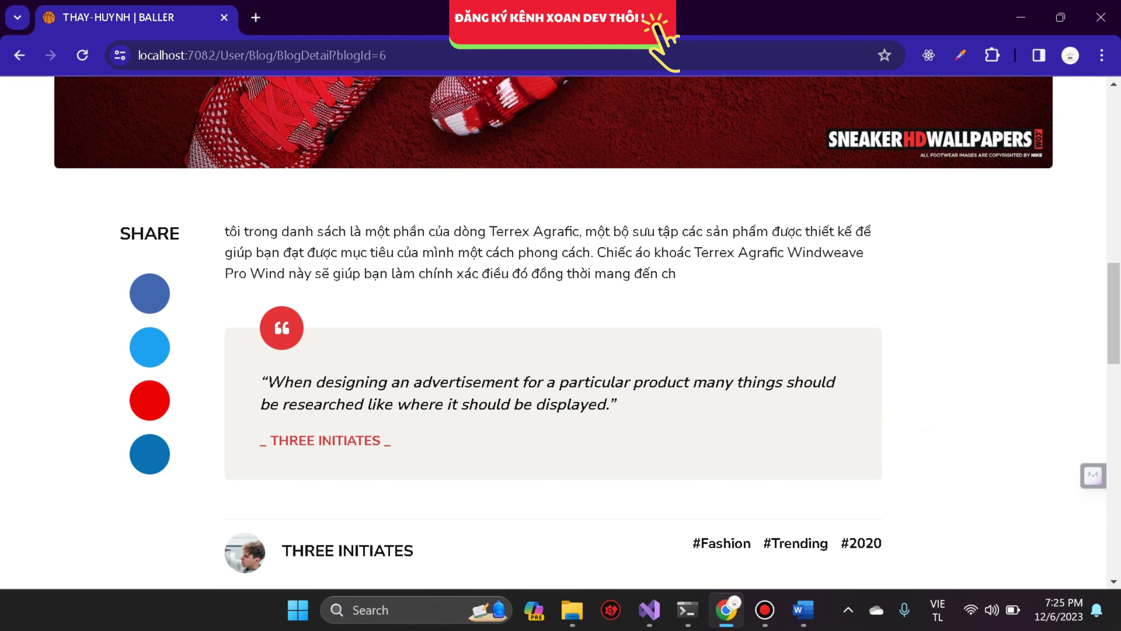
drag(229, 231, 676, 274)
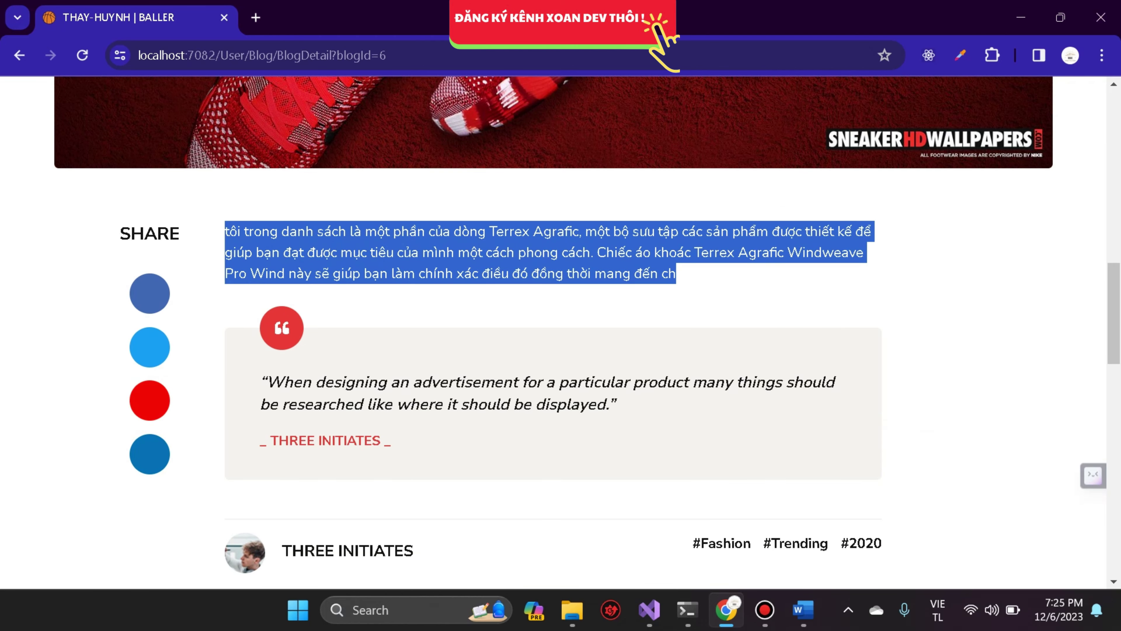
scroll(561, 331, down, 6)
scroll(560, 331, down, 8)
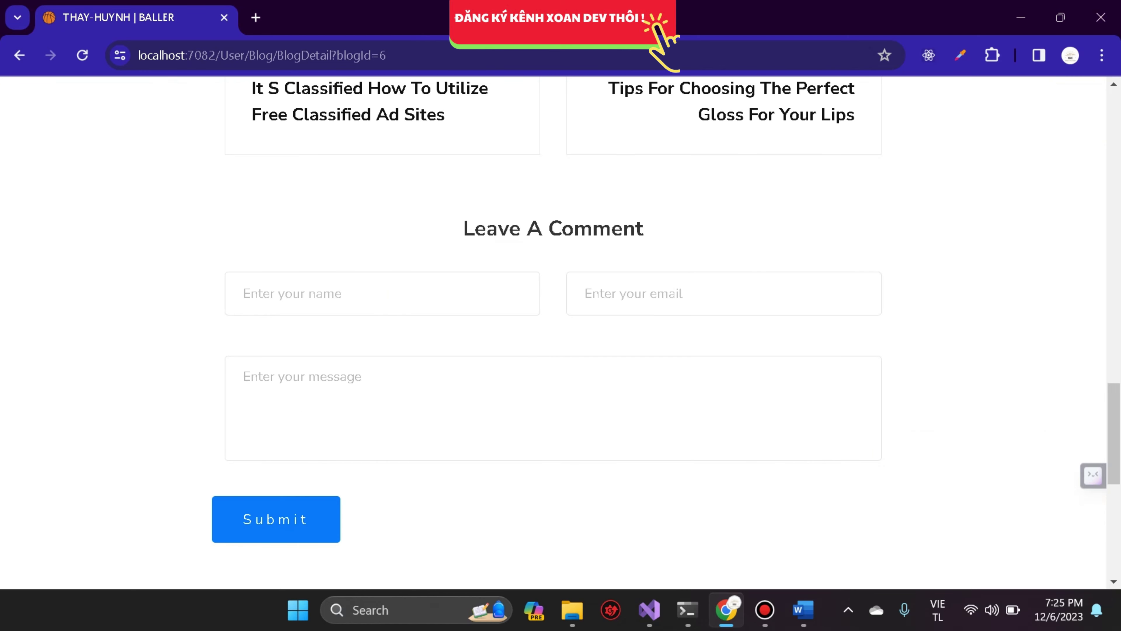
scroll(561, 331, up, 4)
scroll(560, 331, down, 4)
Highlight the Leave A Comment heading and focus the name, message and email fields
drag(463, 228, 643, 228)
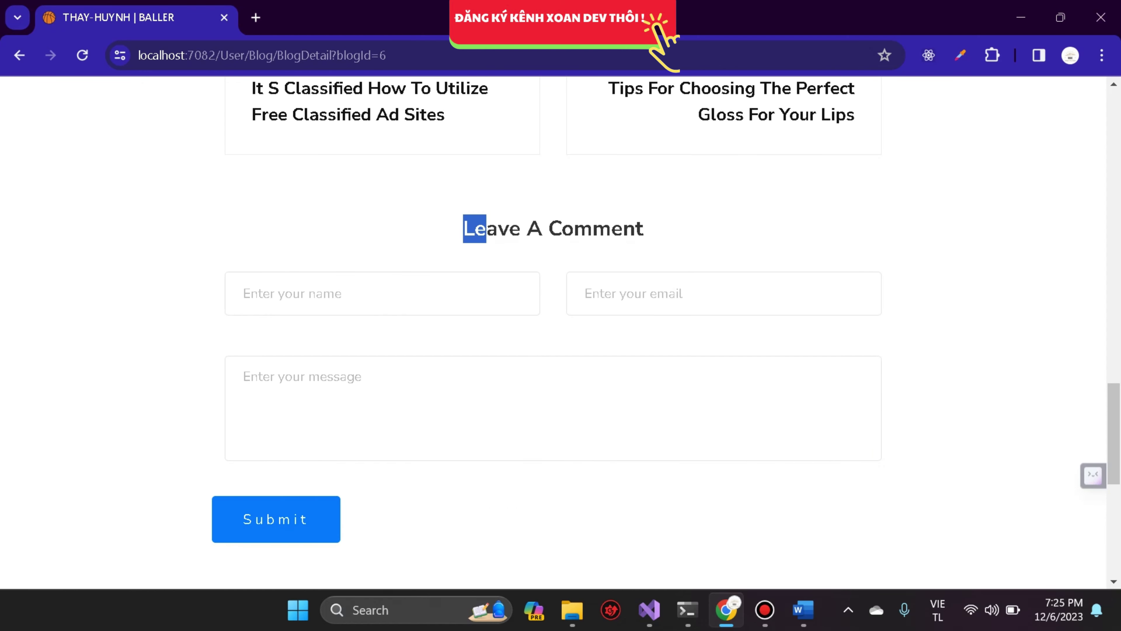
click(244, 294)
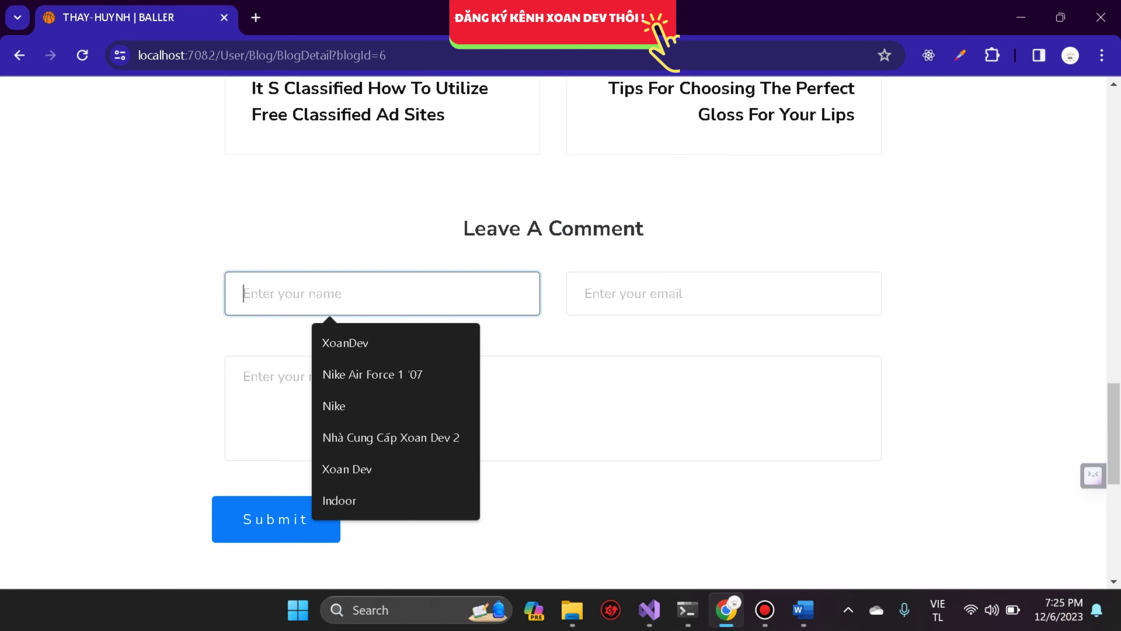
click(244, 376)
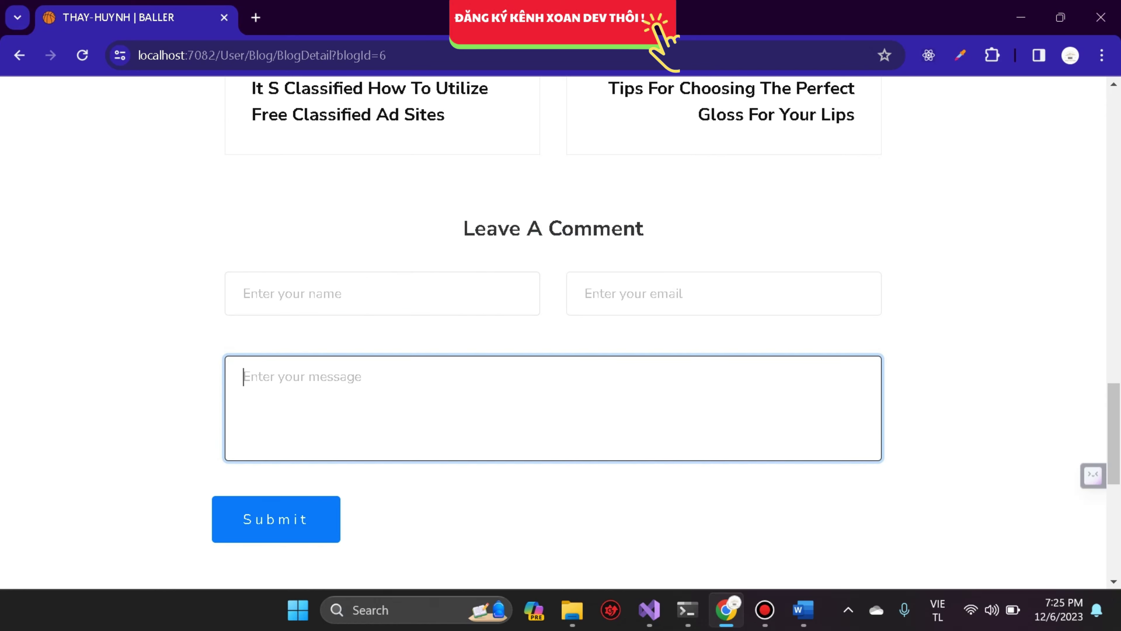
click(585, 293)
Return to the top of the post and go to the Contact page
scroll(560, 331, up, 3)
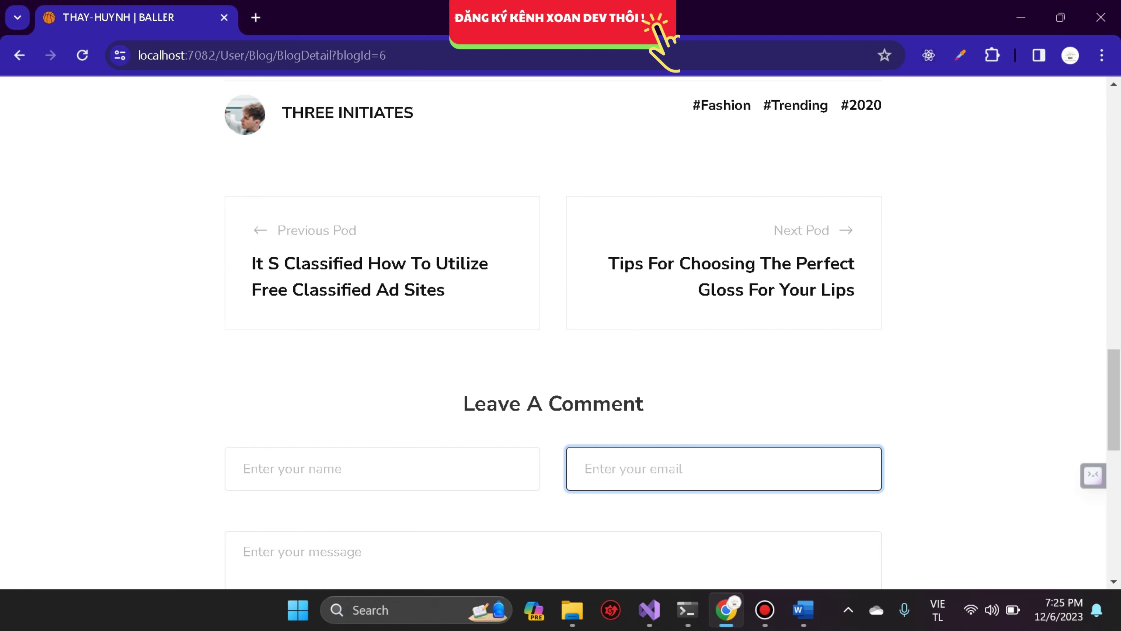
scroll(560, 331, up, 5)
scroll(561, 331, up, 3)
scroll(561, 332, up, 5)
scroll(561, 331, up, 5)
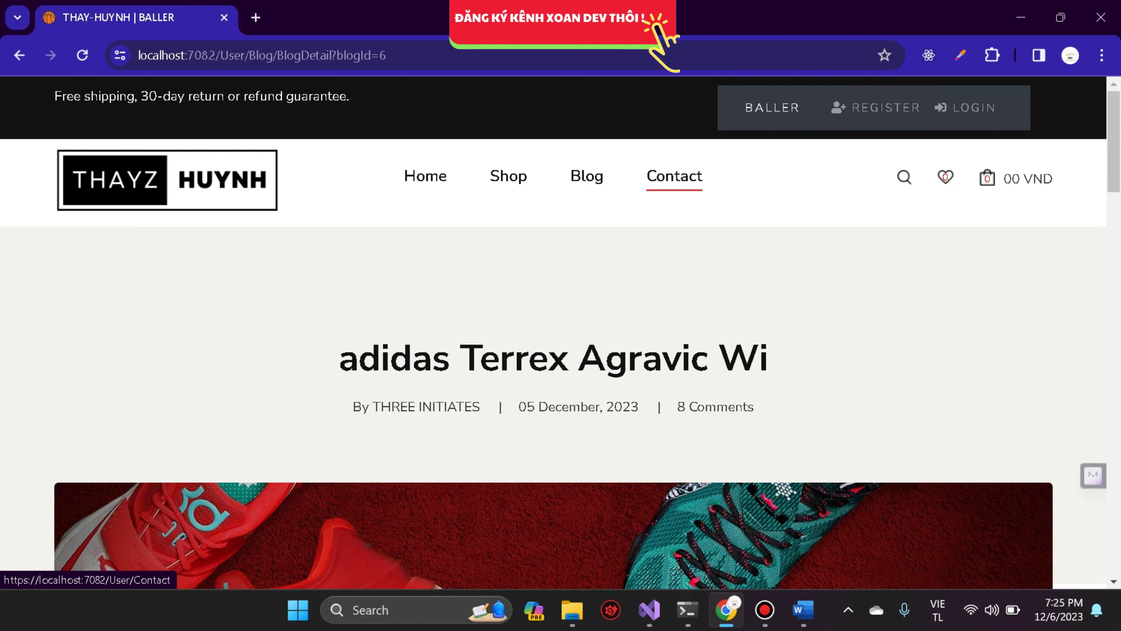
click(675, 175)
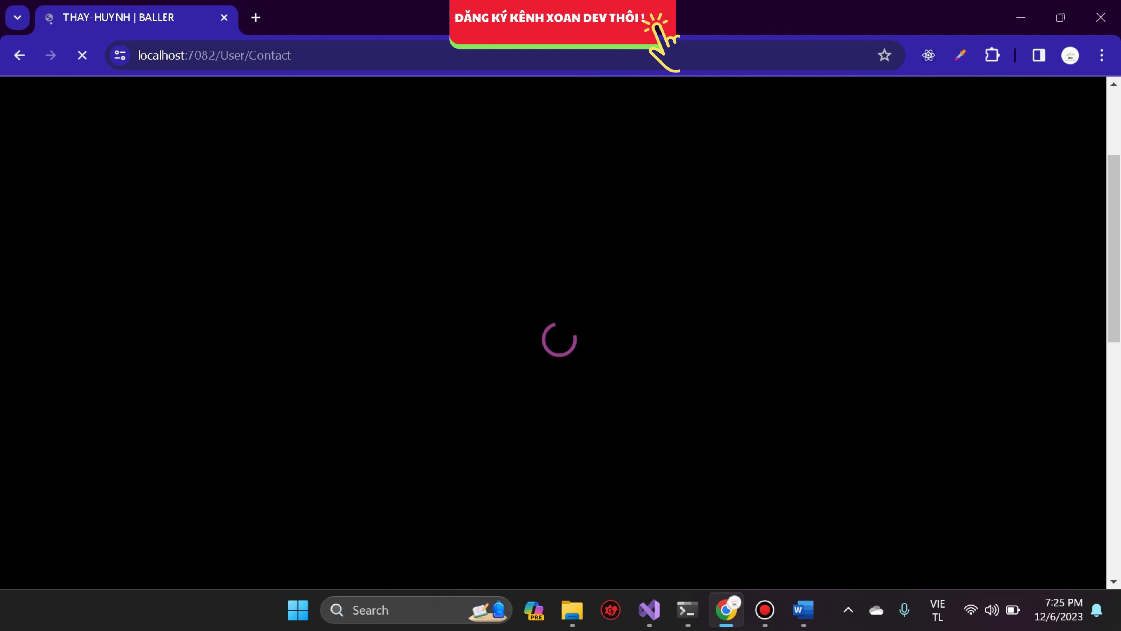
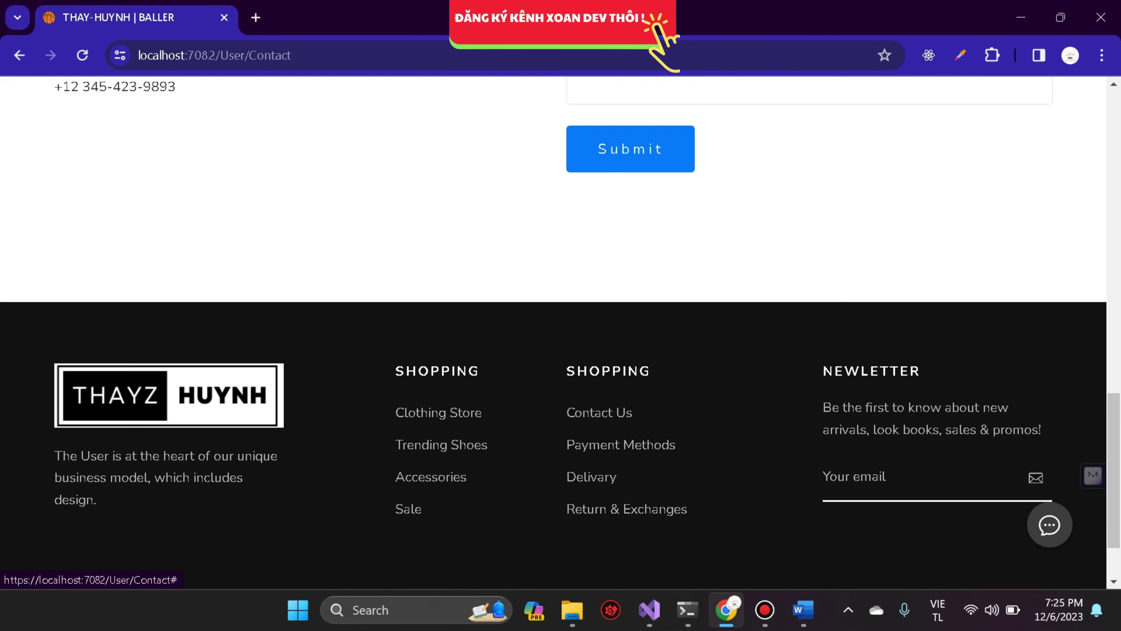
Look over the Contact Us form's Name, Email and Message fields, scrolling the page up and down
scroll(561, 331, up, 4)
scroll(561, 331, up, 5)
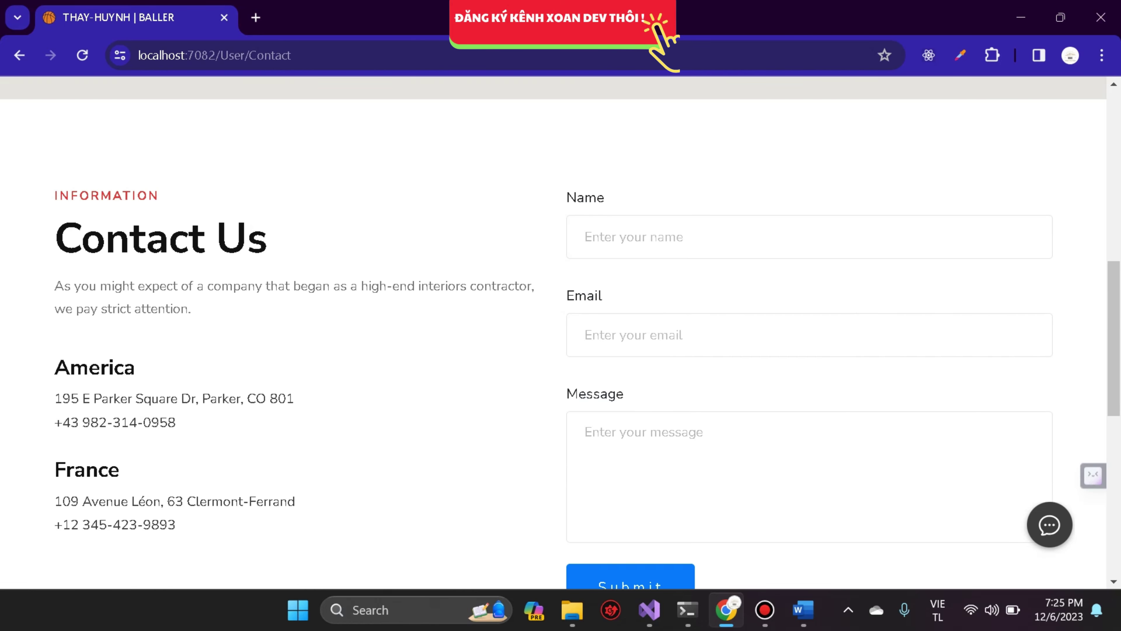
click(618, 237)
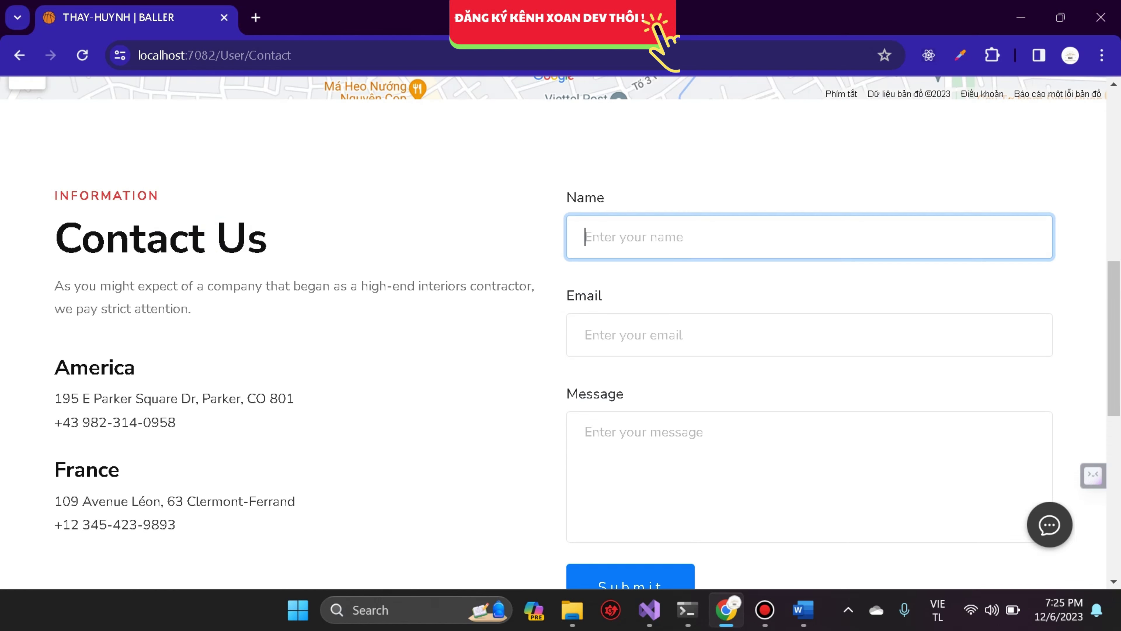
click(618, 335)
click(609, 441)
scroll(561, 331, down, 2)
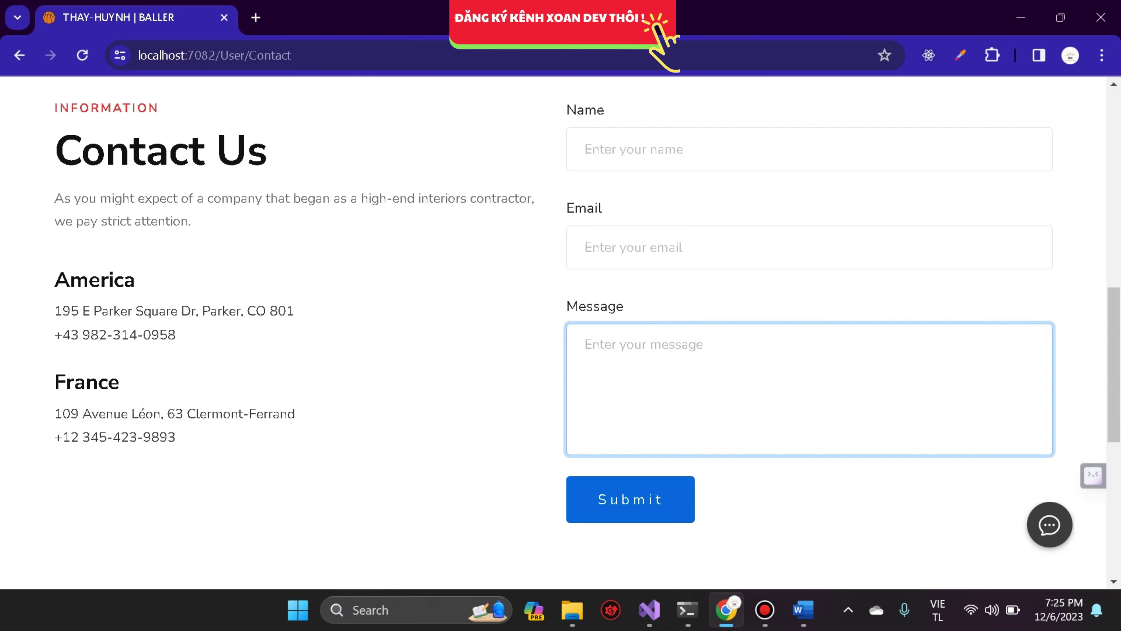
scroll(561, 331, up, 4)
scroll(561, 331, down, 1)
scroll(560, 331, down, 1)
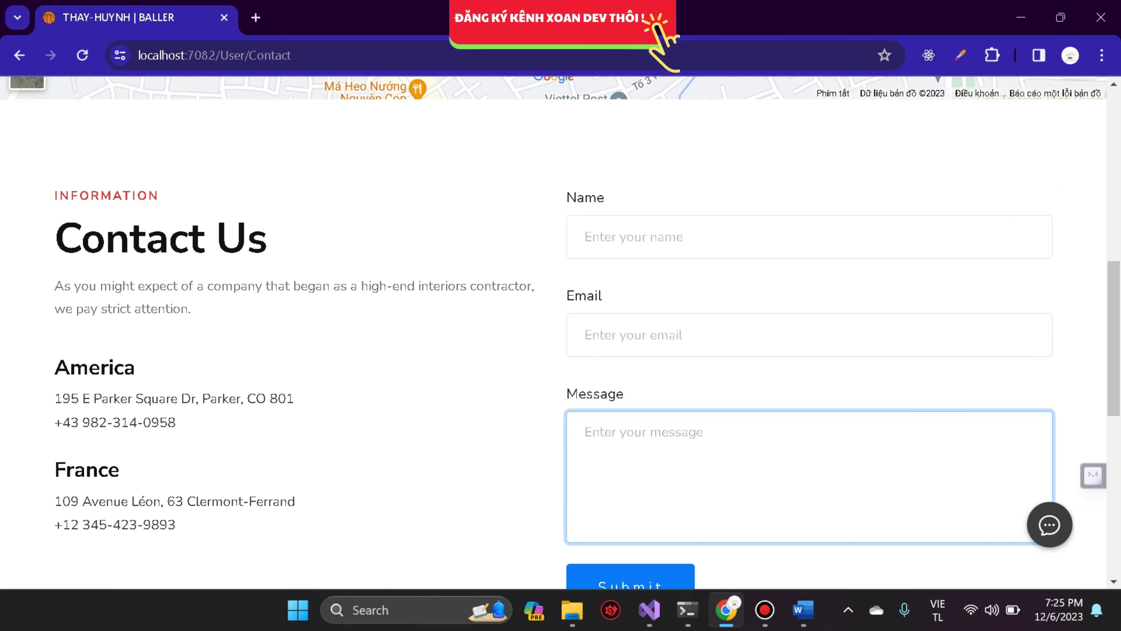
scroll(561, 331, up, 5)
scroll(561, 331, up, 5)
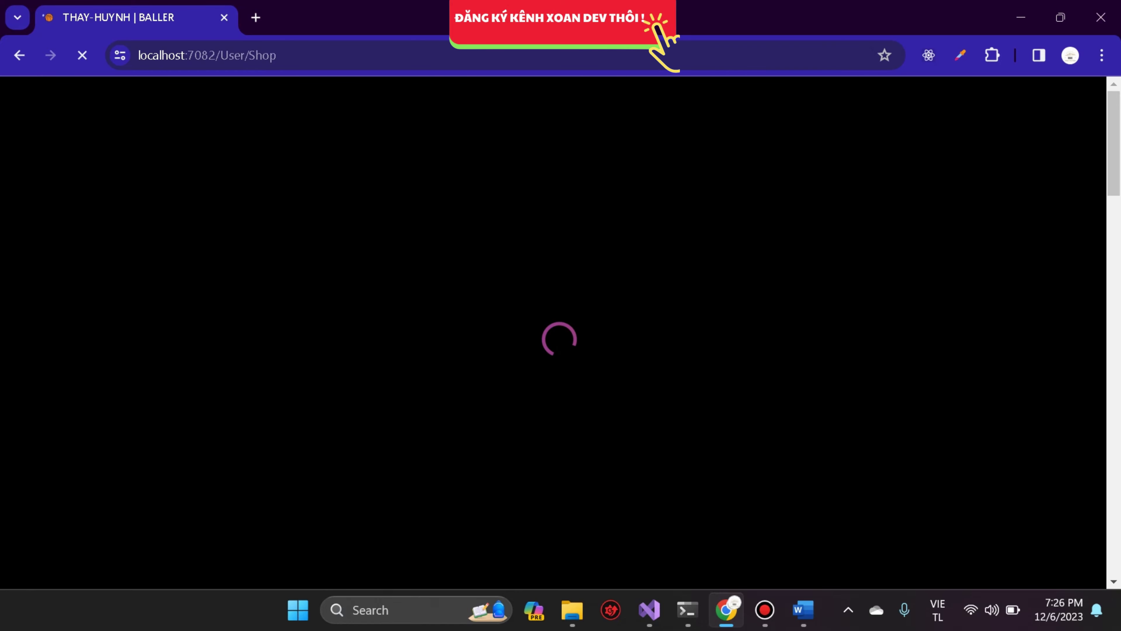
Open the product details of the first shoe, the Nike Air Force 1 '07
scroll(423, 353, down, 2)
scroll(424, 354, down, 4)
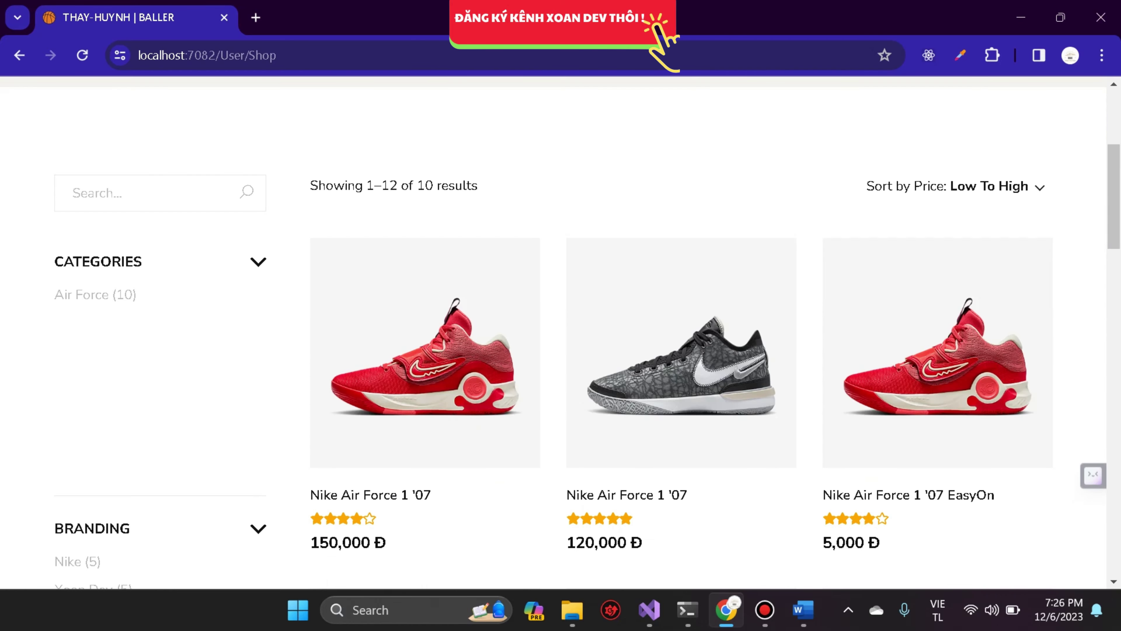
click(424, 353)
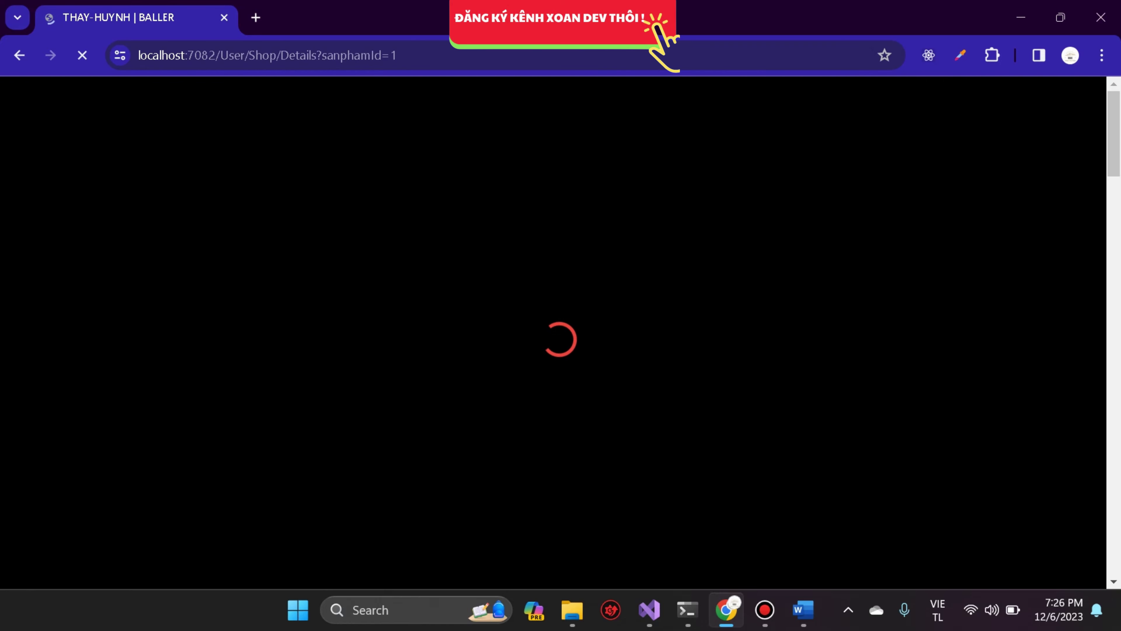
Try adding it to the cart, dismiss the missing-size warning, and pick size 42
scroll(554, 331, down, 5)
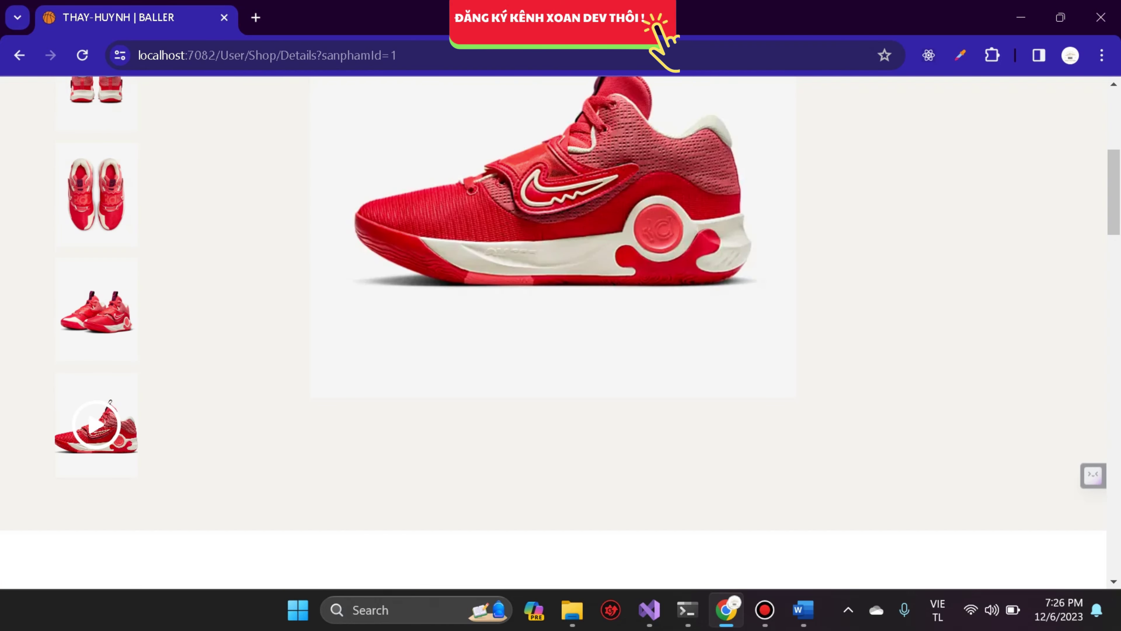
scroll(553, 331, down, 3)
scroll(554, 331, down, 2)
scroll(553, 331, down, 4)
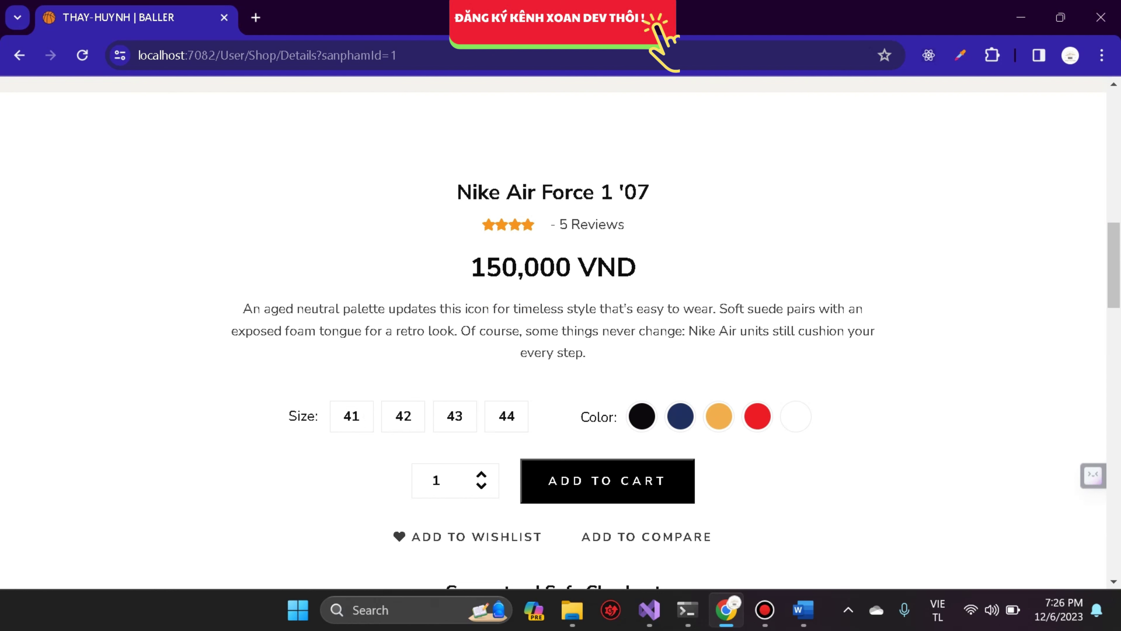
click(607, 480)
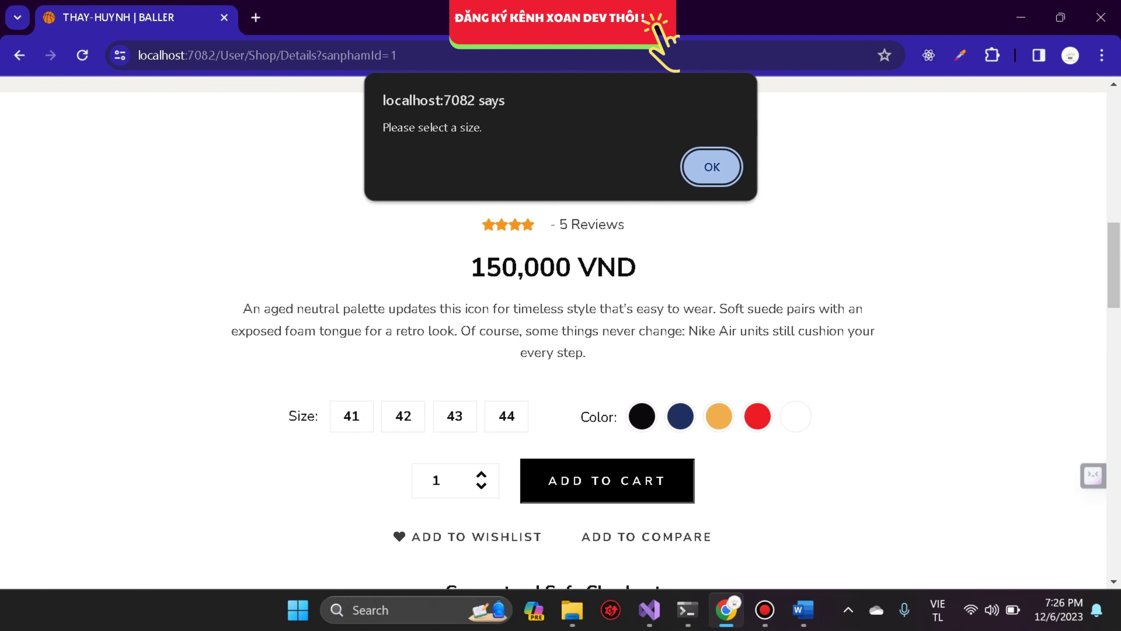
key(Return)
click(403, 416)
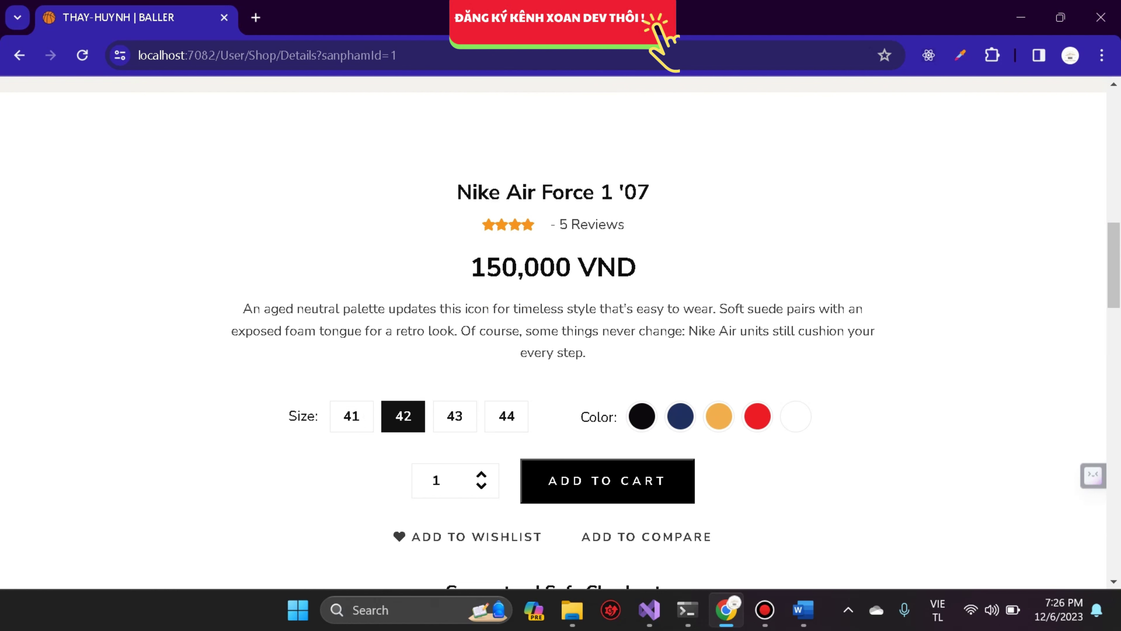
scroll(561, 331, down, 4)
Add the size-42 Air Force 1 to the cart, then try the login Email and Password fields
click(608, 305)
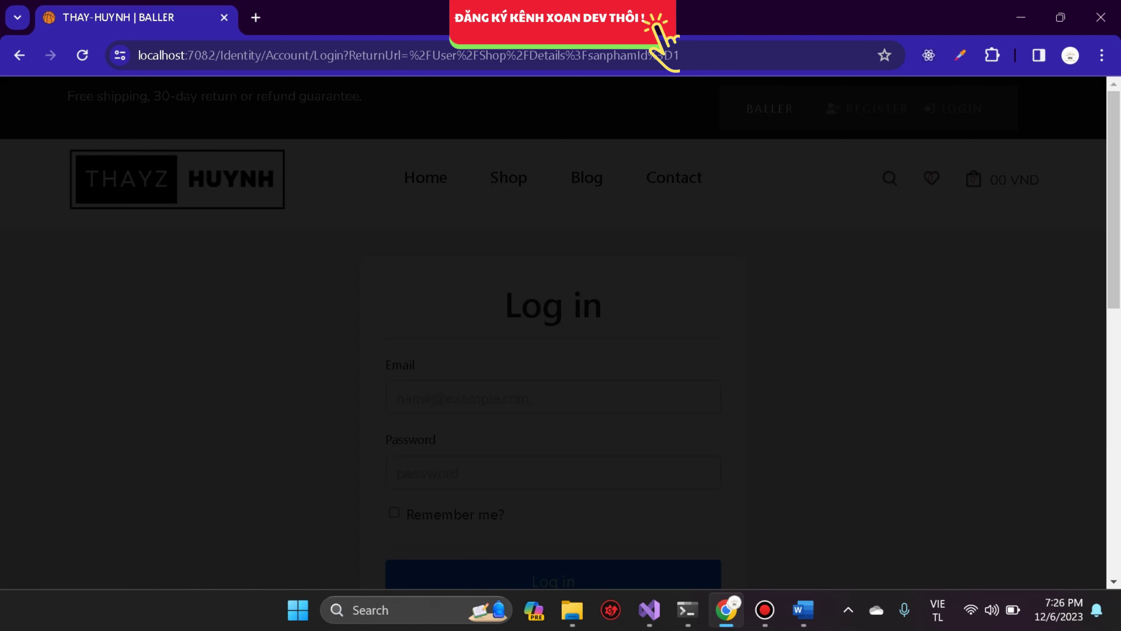
scroll(553, 331, down, 1)
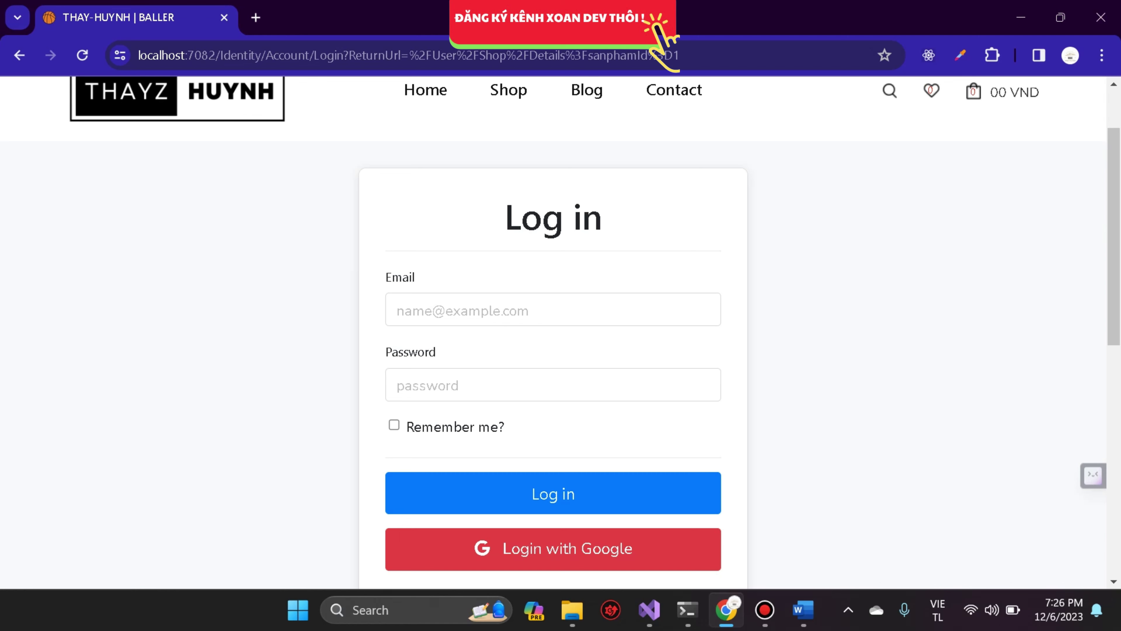
click(490, 310)
click(552, 384)
Return to the login email field, then go to the account Register page
click(553, 310)
scroll(560, 331, up, 2)
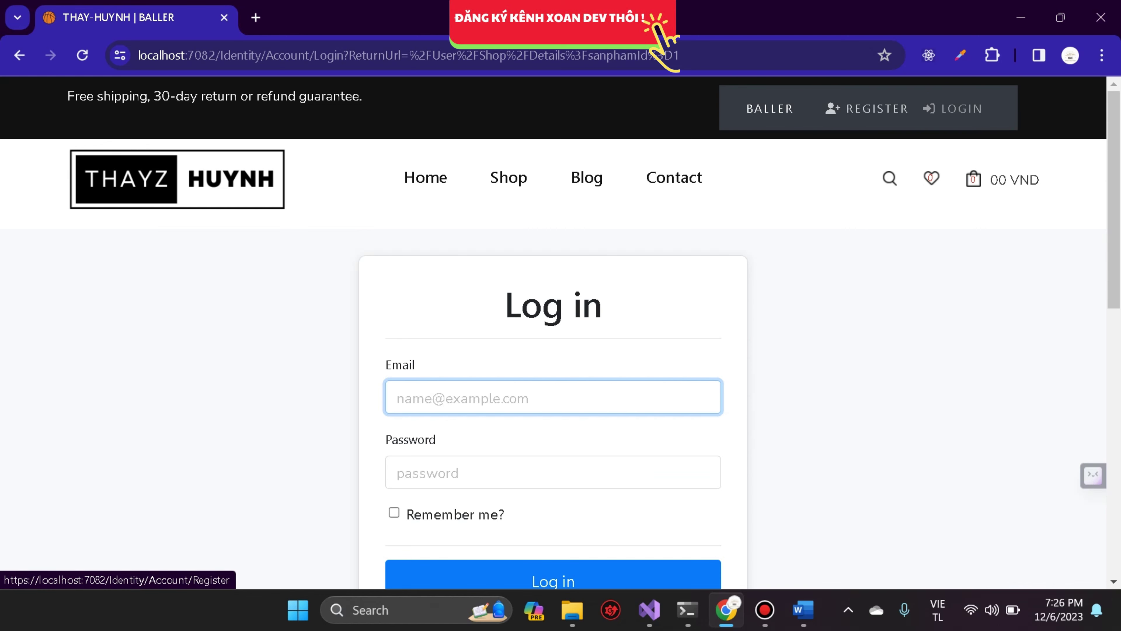
click(876, 109)
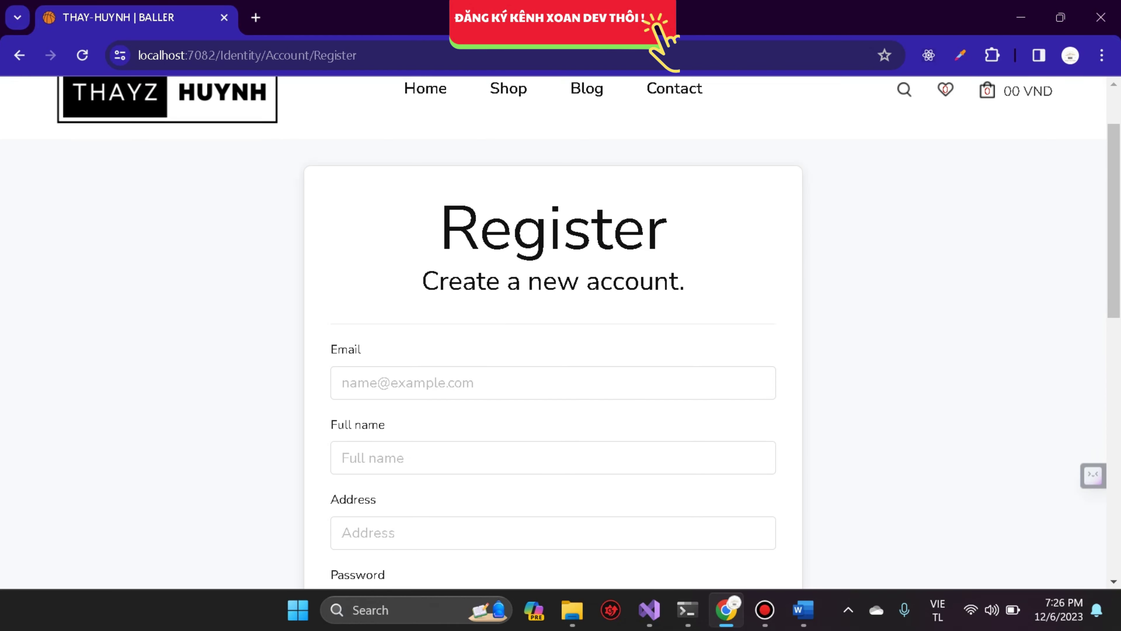
Enter the new account's e-mail address, replacing the browser's autofilled suggestion
scroll(553, 332, down, 2)
click(342, 294)
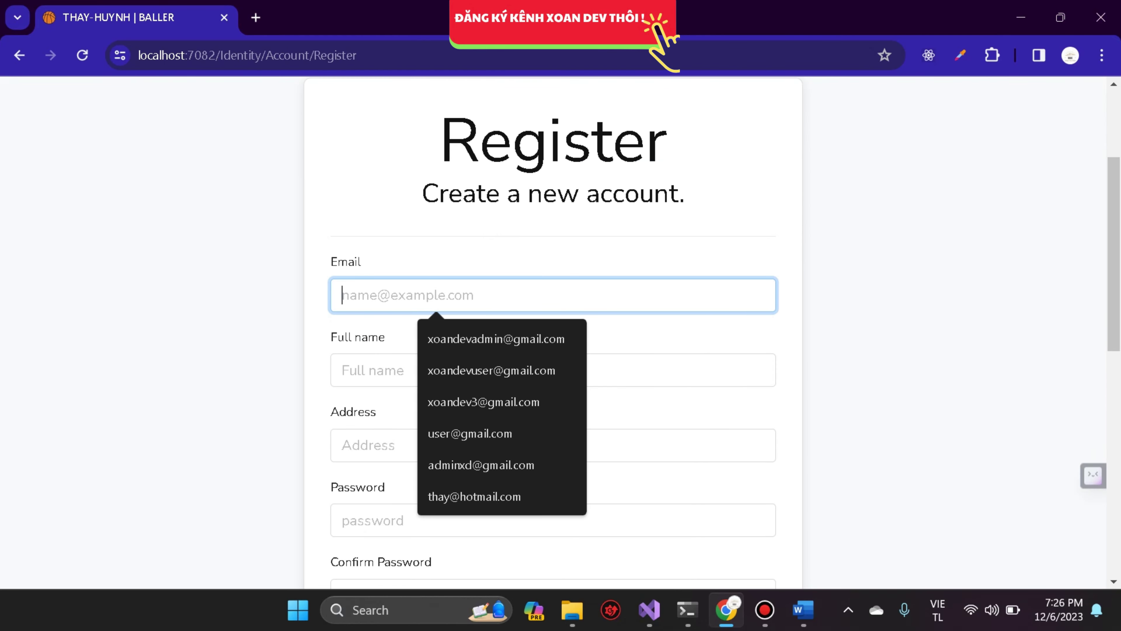
text(vodan)
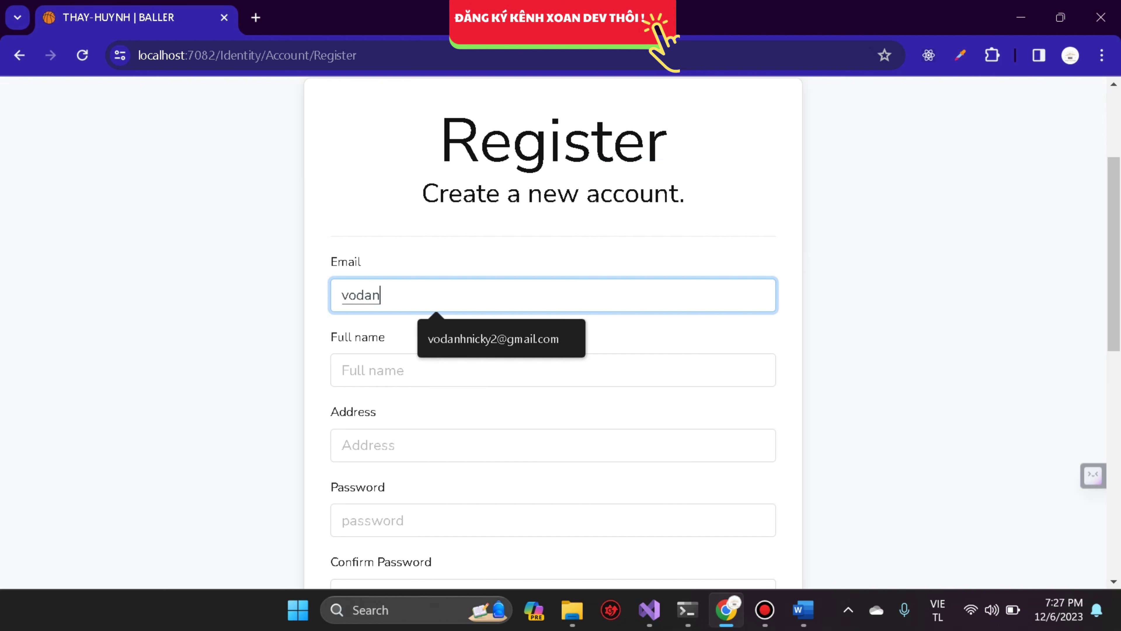
key(Down)
key(Return)
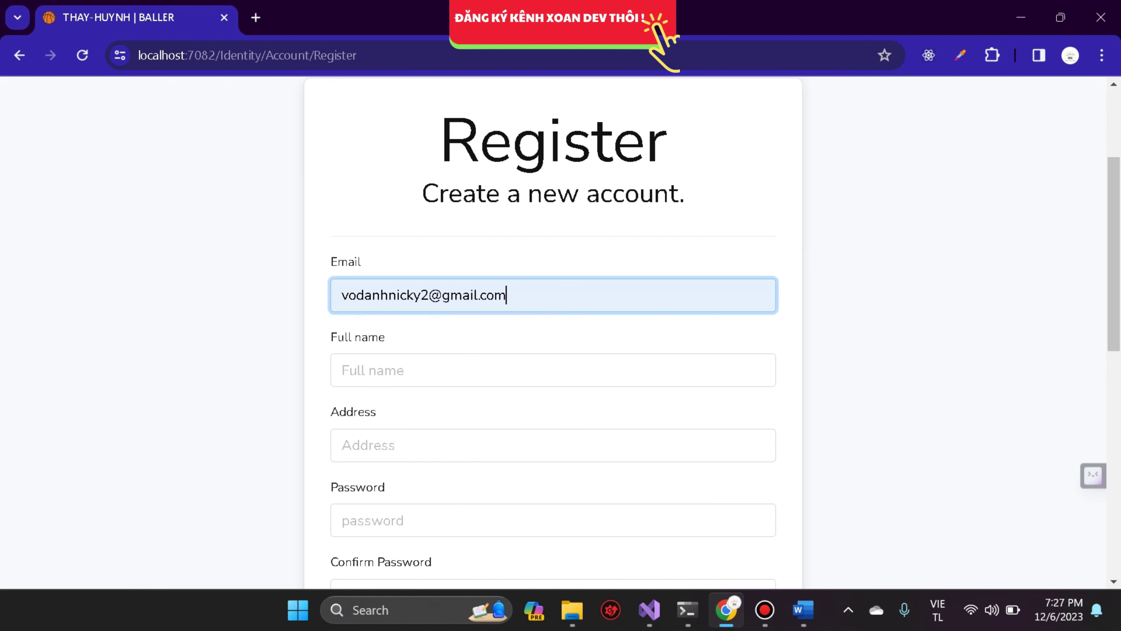
key(BackSpace)
key(BackSpace)
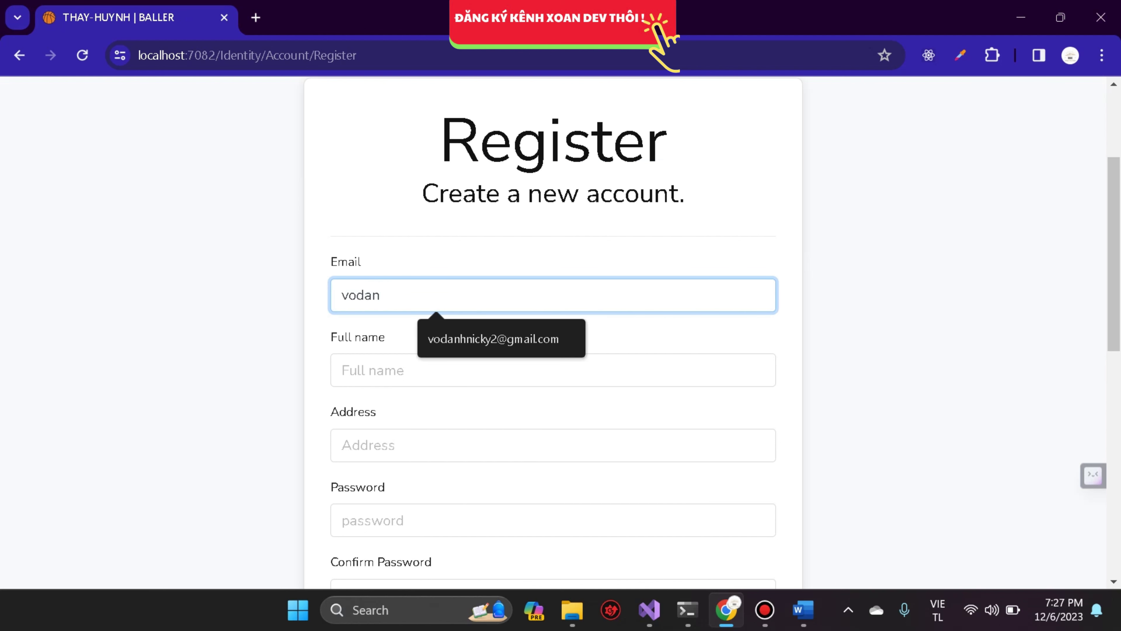
key(BackSpace)
key(BackSpace)
key(BackSpace)
key(BackSpace)
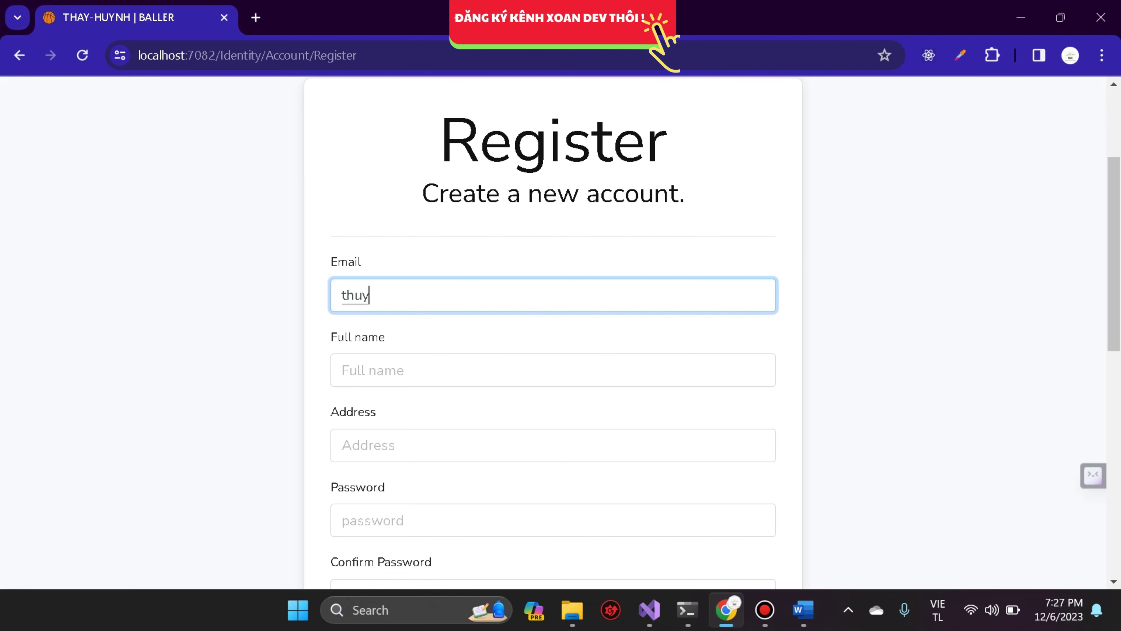
Type the account holder's full name, dismissing the saved-name suggestions
click(437, 370)
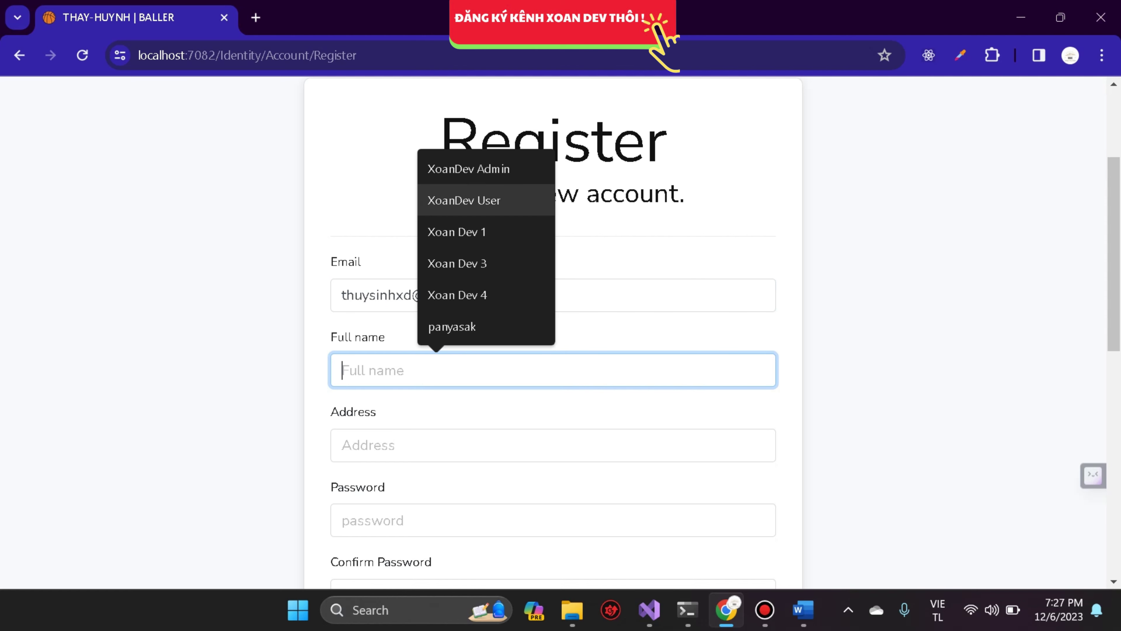
key(Escape)
text(Xo)
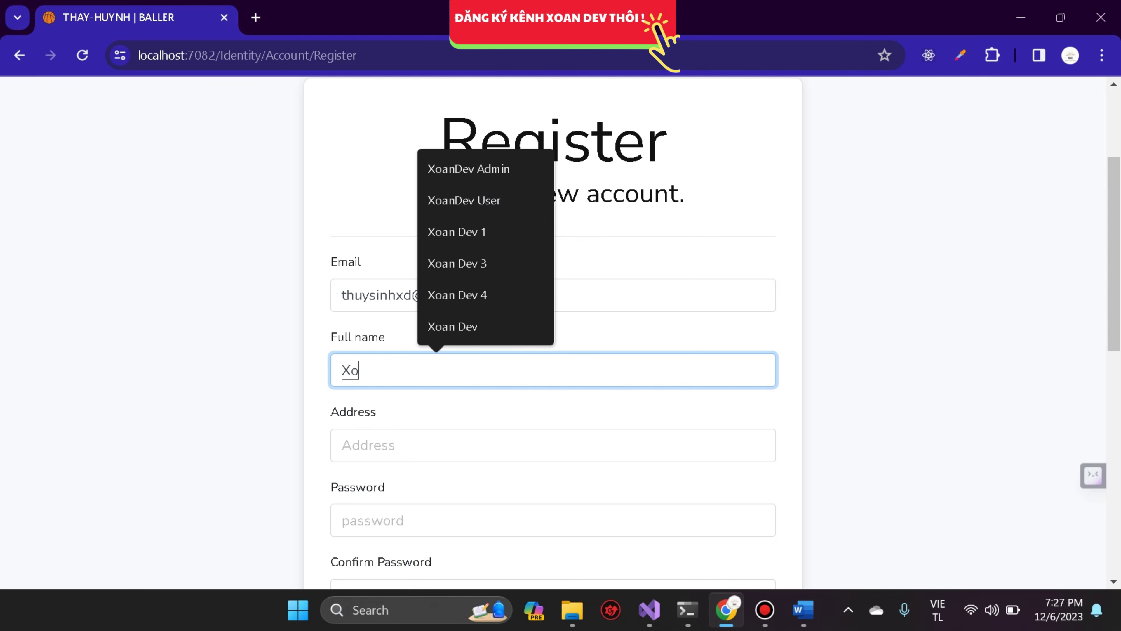
text(an Dev User)
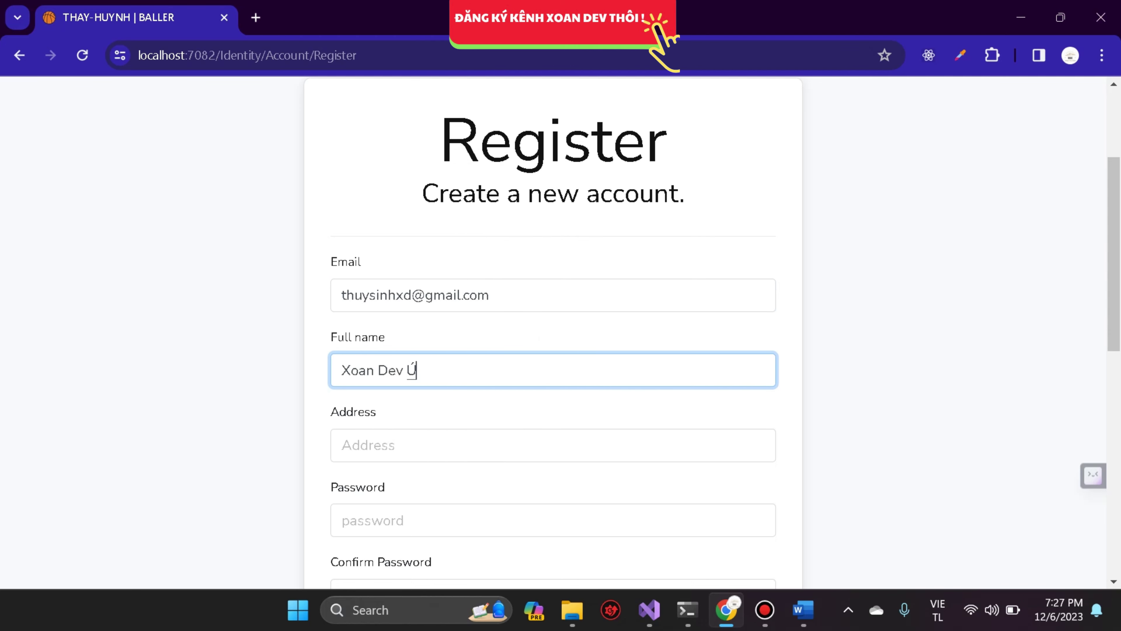
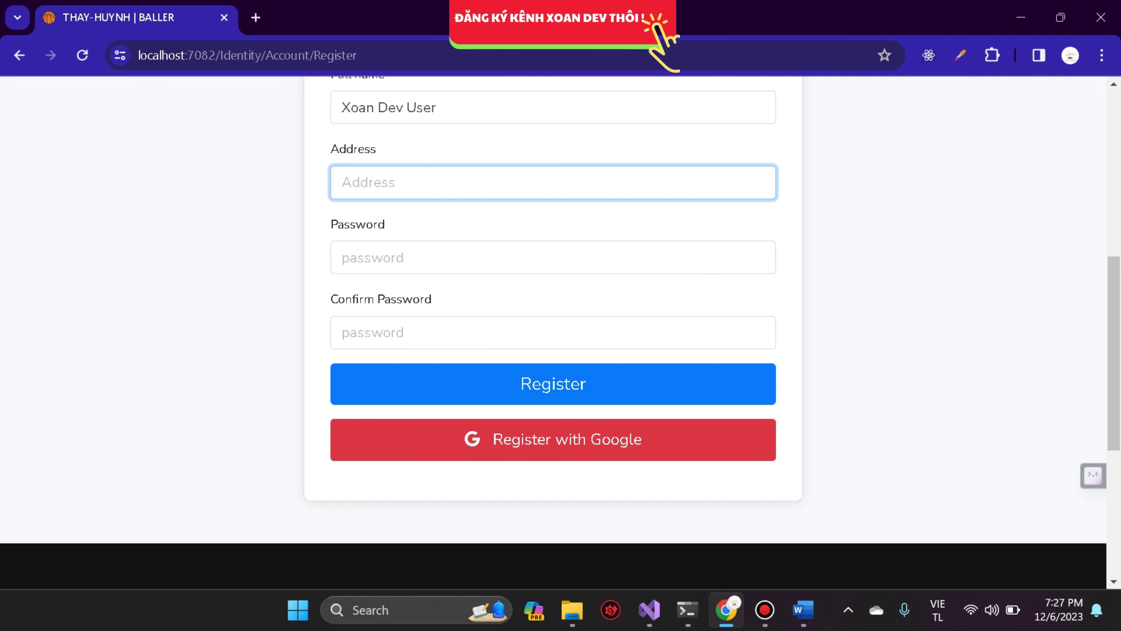
Fill the address with the saved Sai Gon City and type the account password
key(Down)
key(Down)
key(Return)
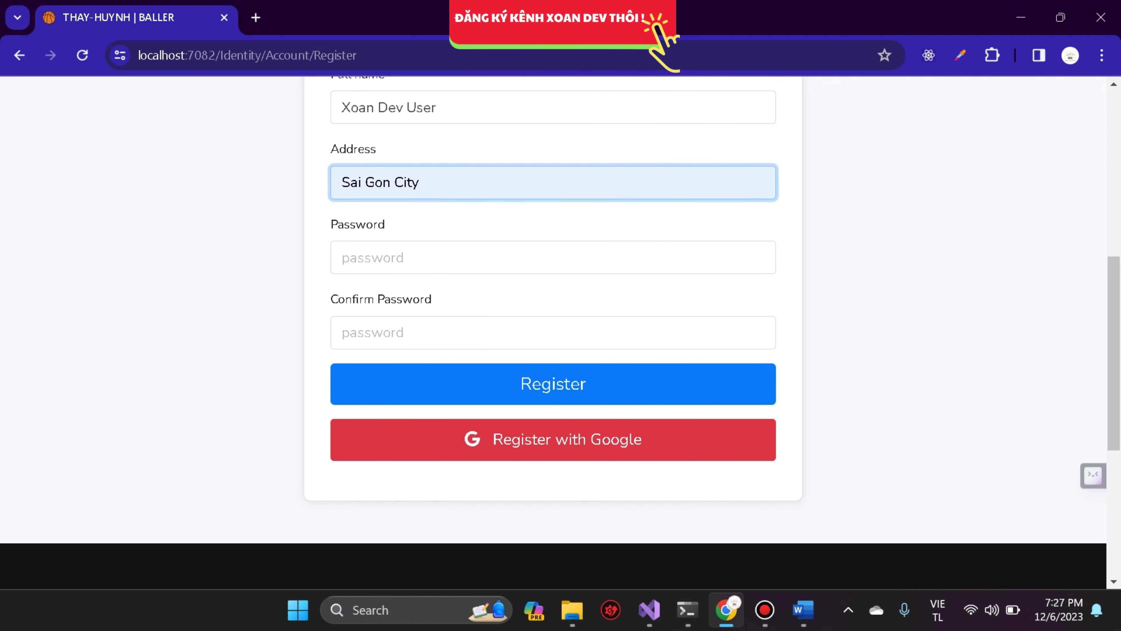
click(553, 257)
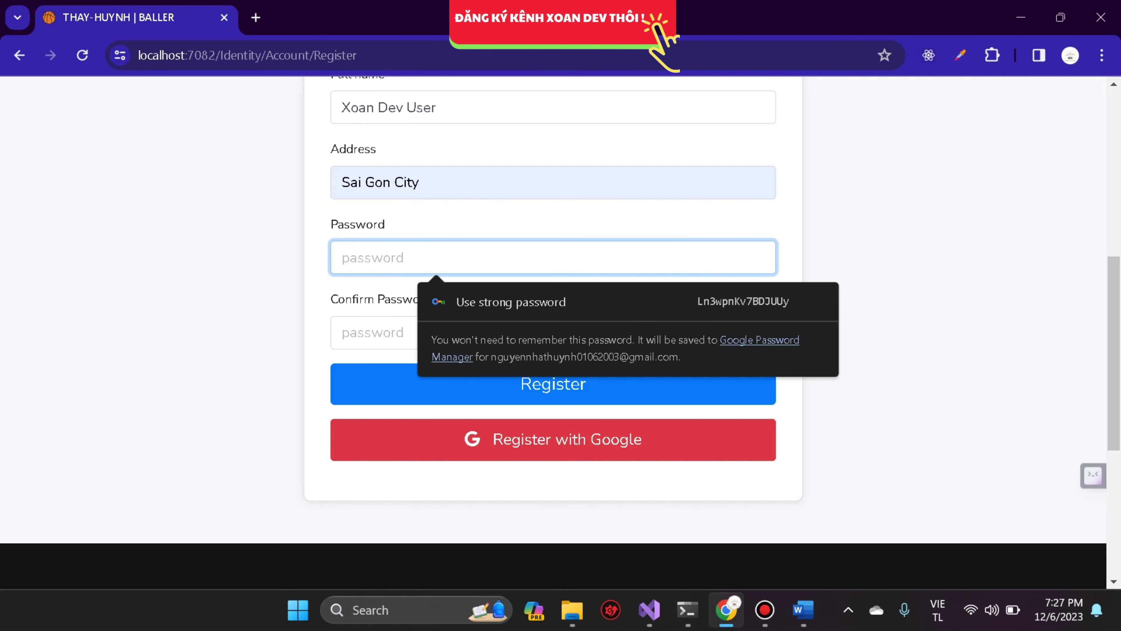
scroll(560, 309, up, 1)
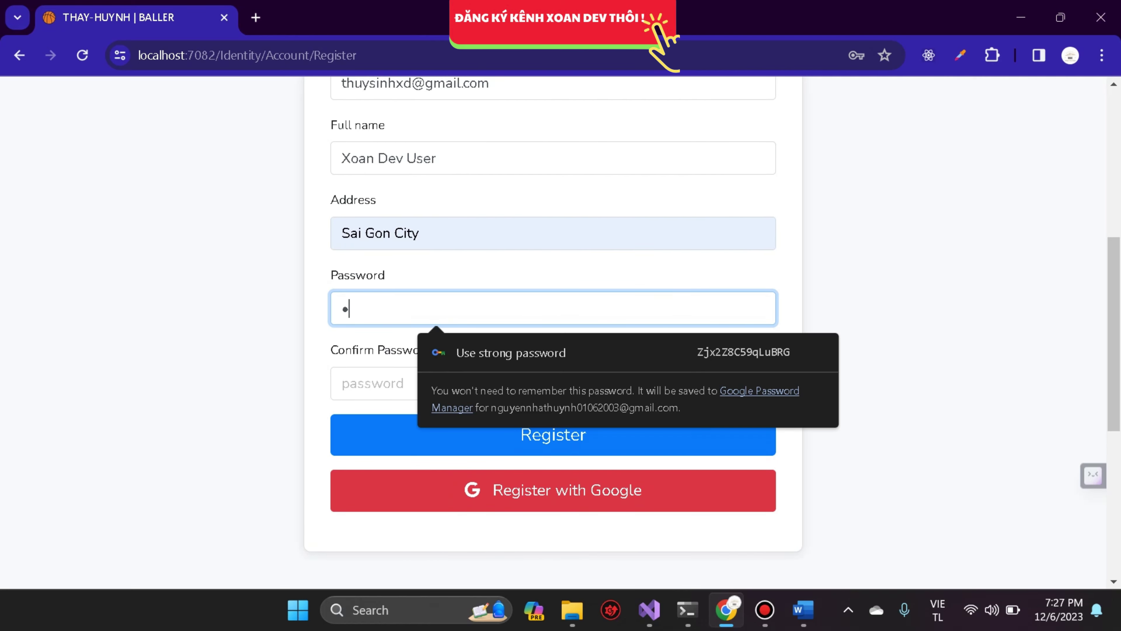
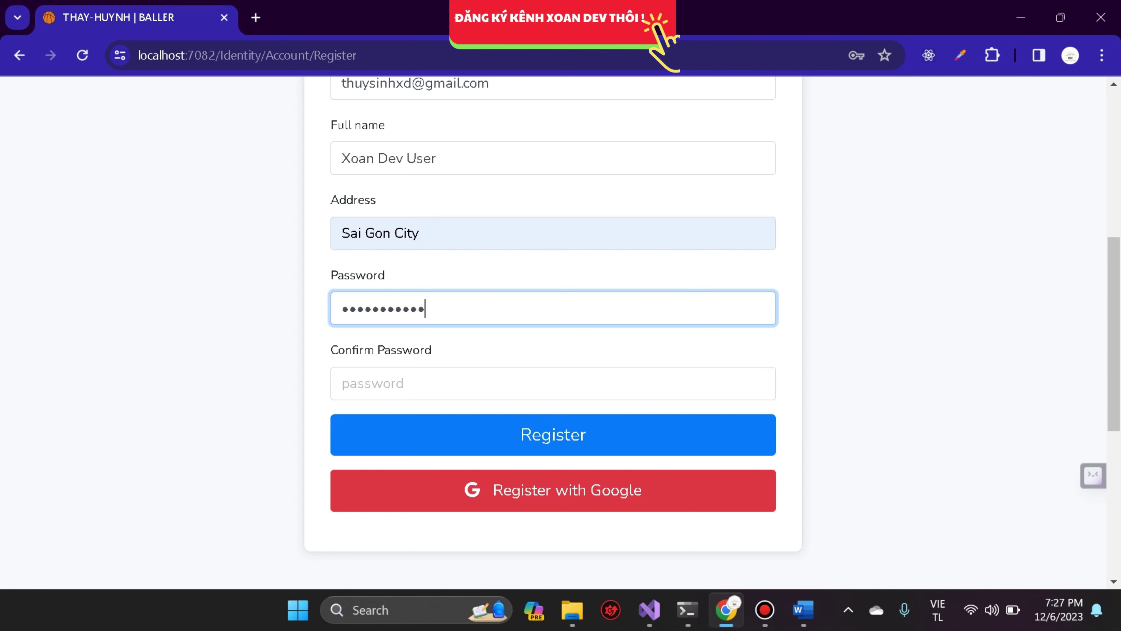
Enter the password again in the Confirm Password field
click(342, 383)
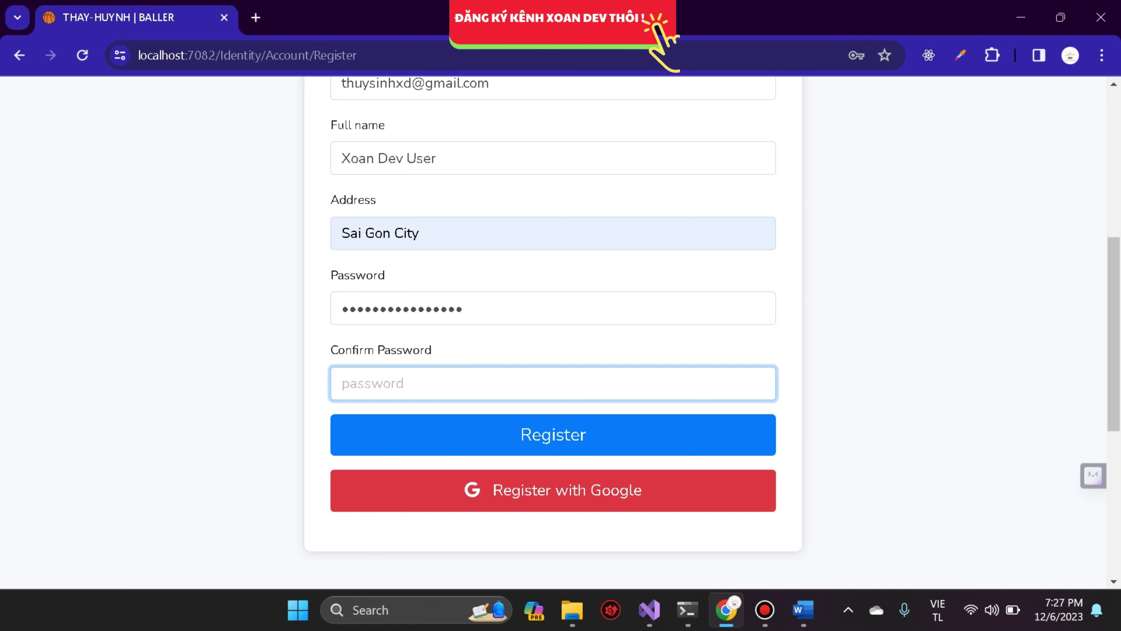
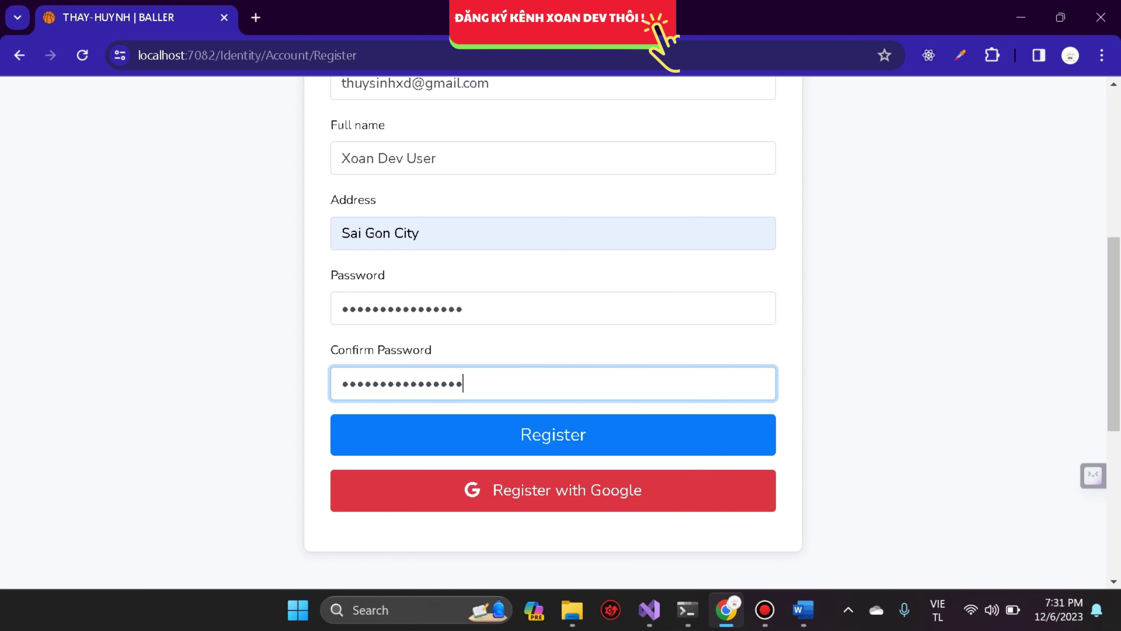
scroll(553, 331, up, 3)
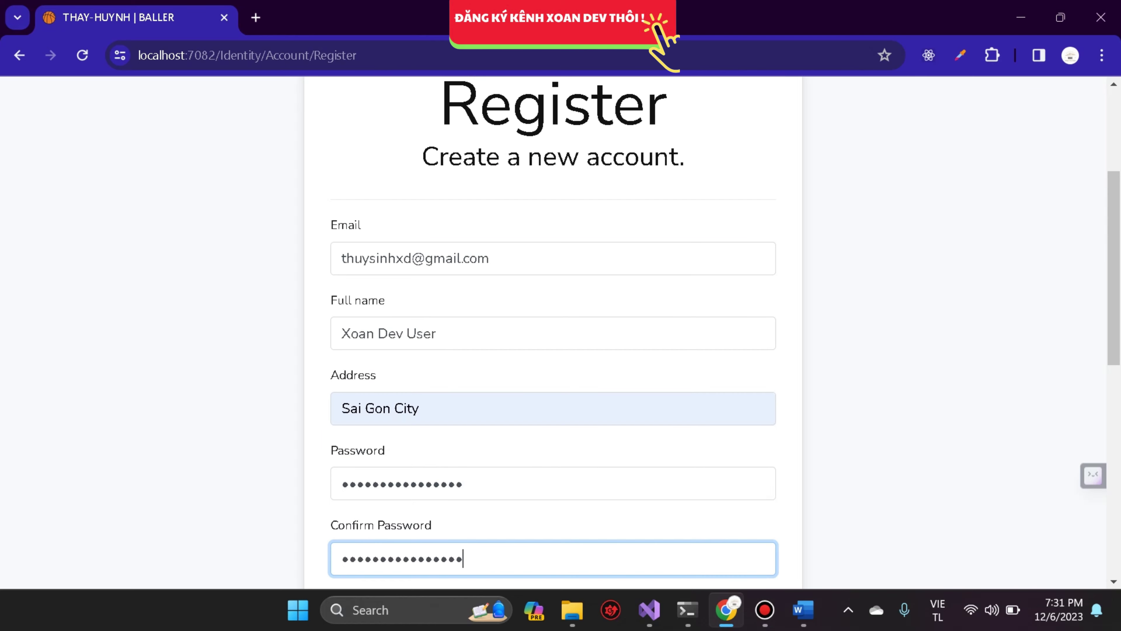
scroll(552, 331, down, 3)
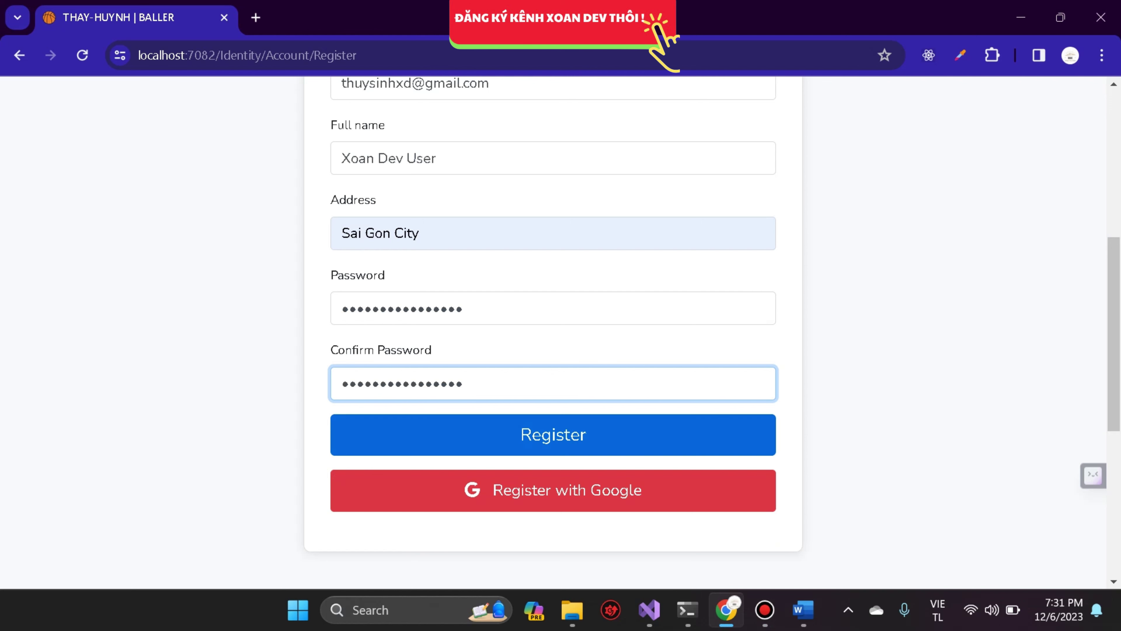
Submit the registration form and dismiss Chrome's save-password offer
click(553, 434)
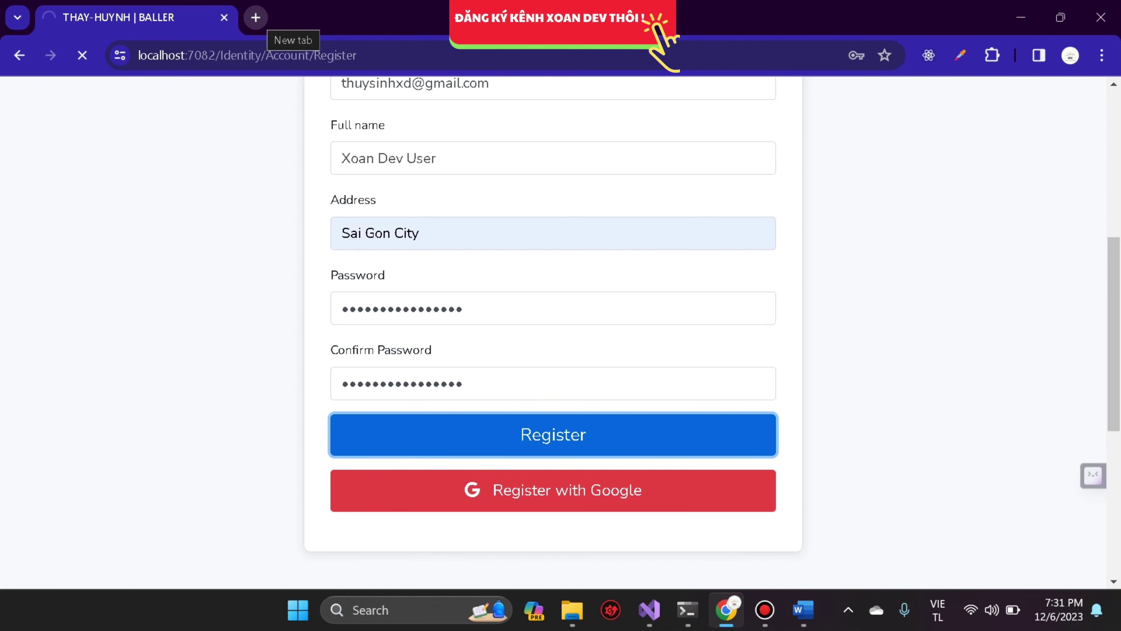
scroll(554, 309, up, 2)
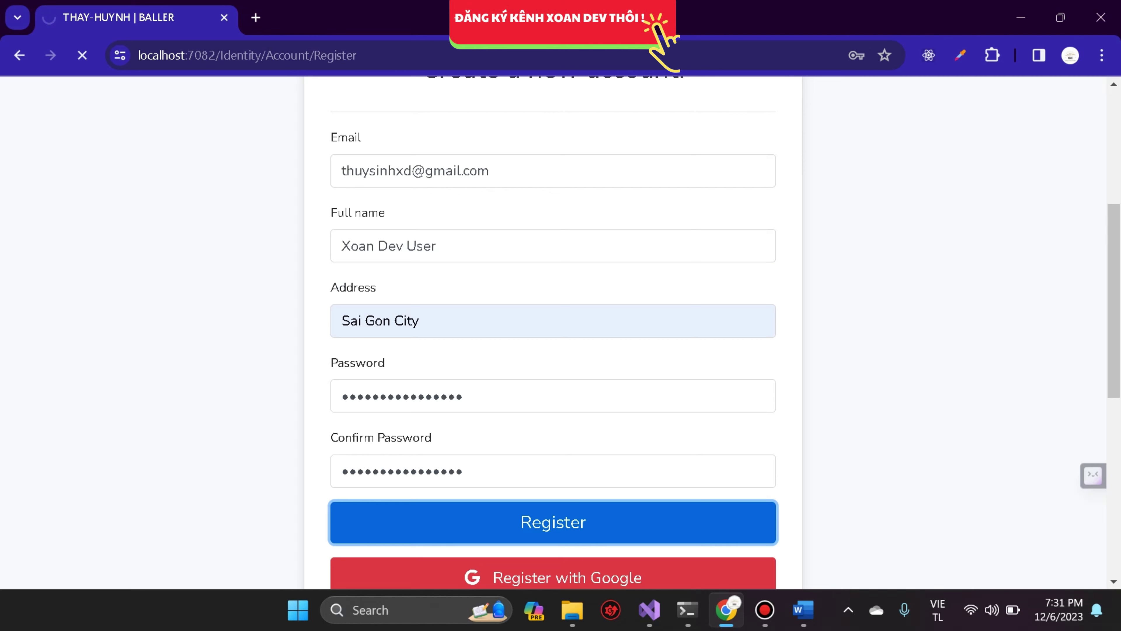
scroll(553, 309, down, 2)
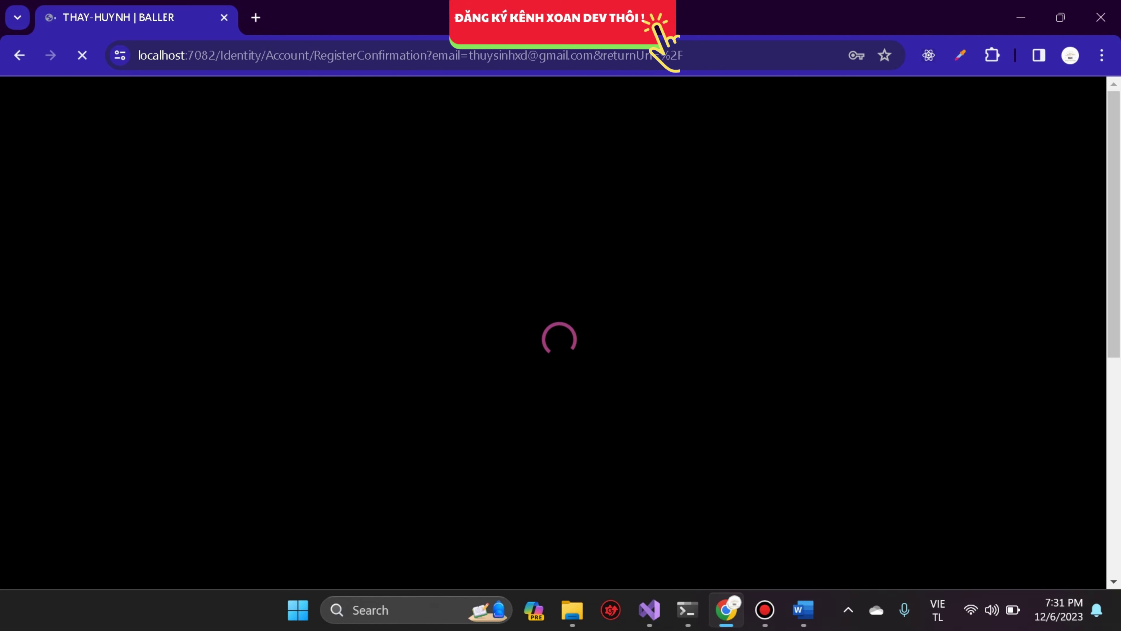
key(Escape)
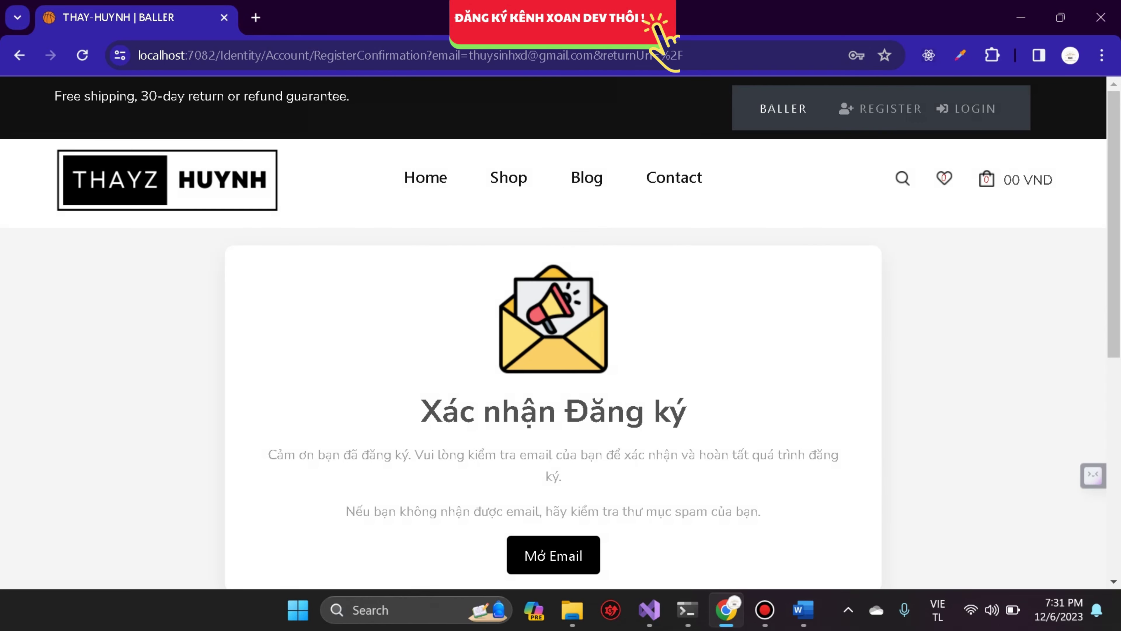
Highlight the Xác nhận Đăng ký heading and the check-email and spam-folder instructions
scroll(553, 331, down, 2)
drag(421, 325, 675, 335)
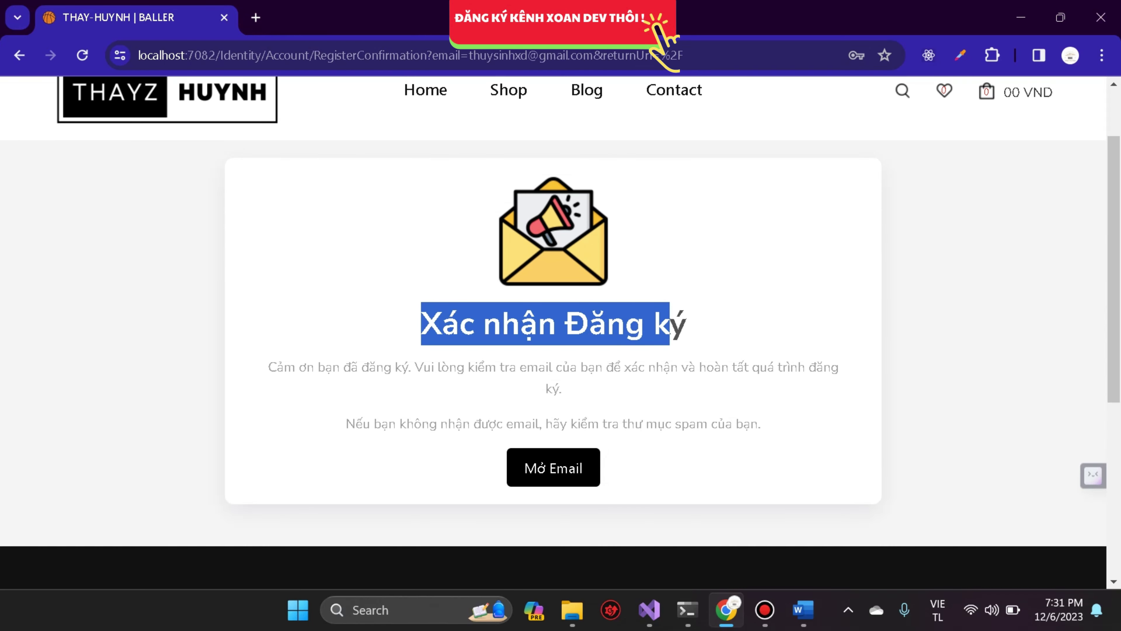
click(661, 356)
drag(508, 367, 689, 397)
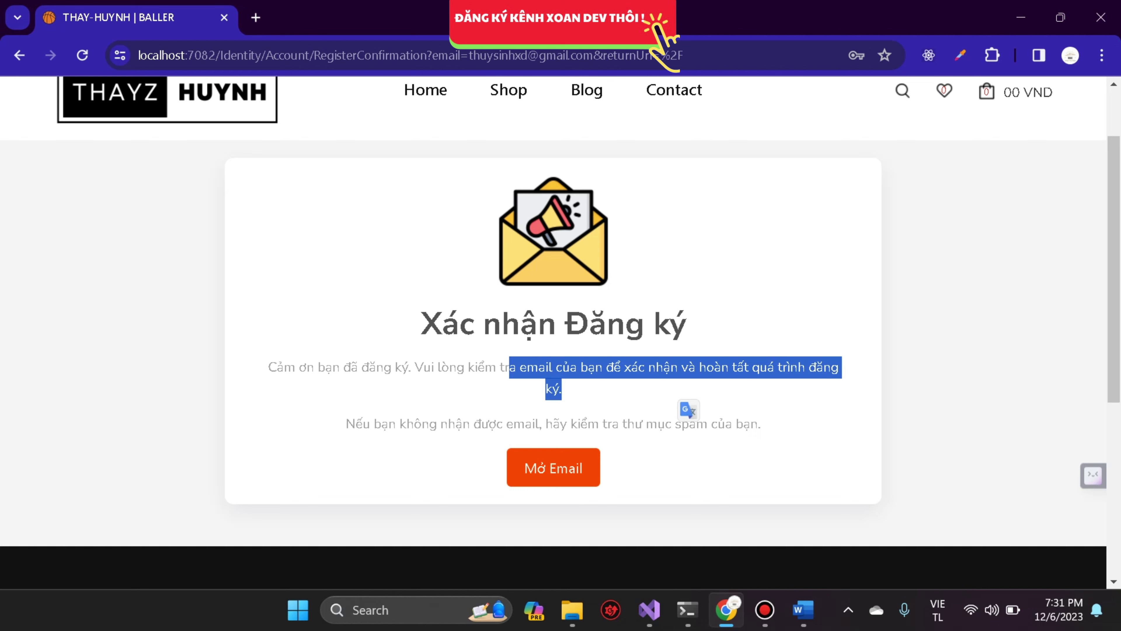
drag(513, 424, 671, 424)
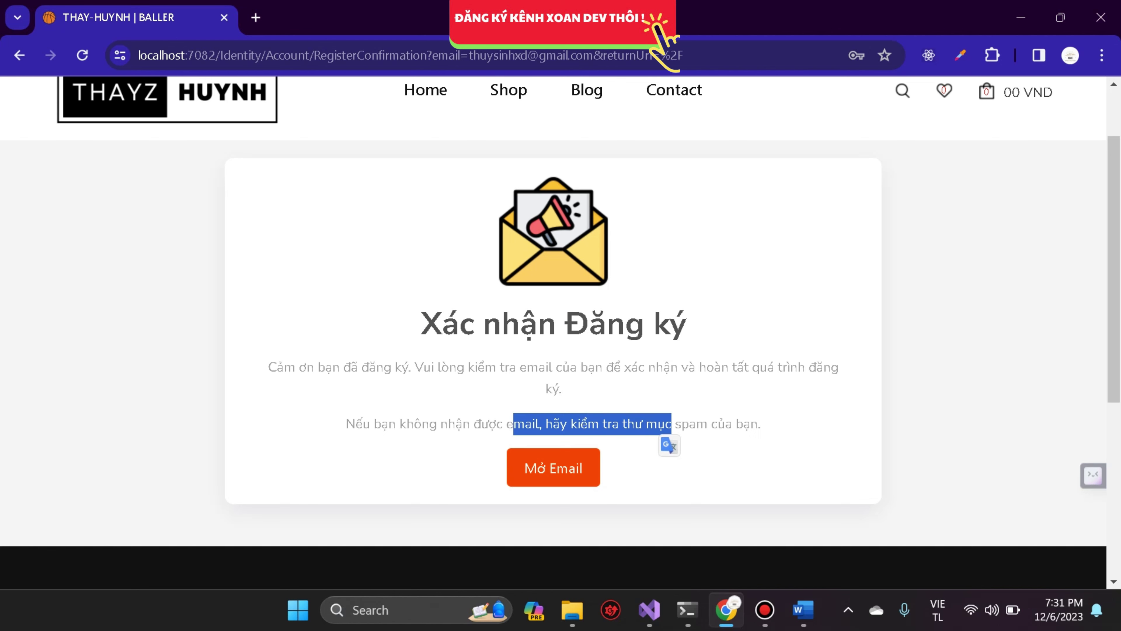
drag(502, 325, 645, 327)
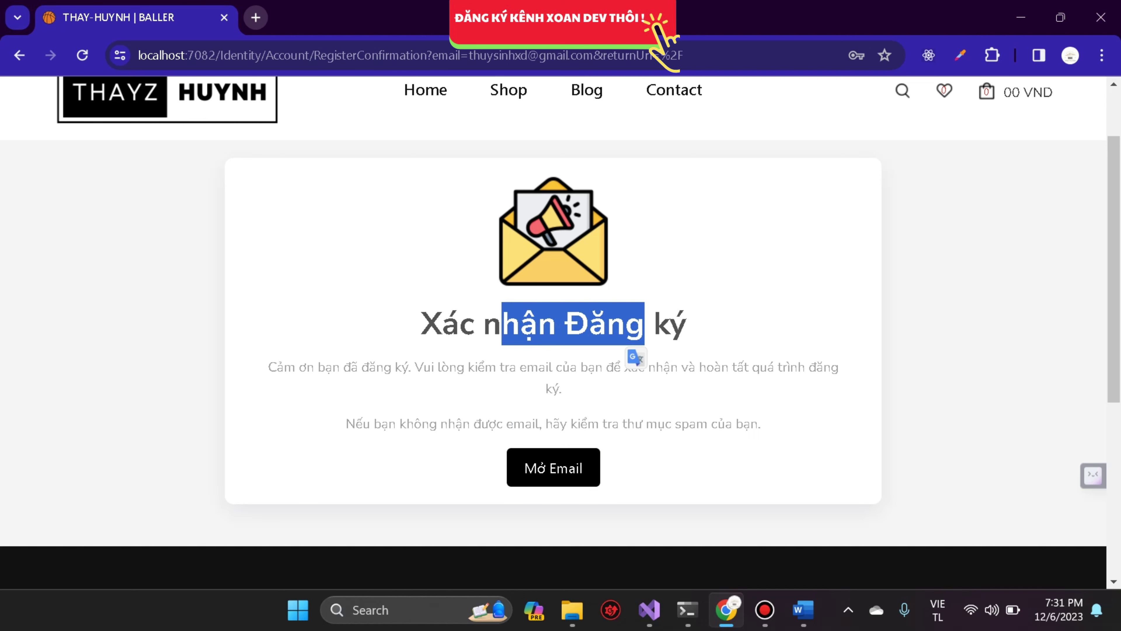
Open gmail.com in a new tab, open the Confirm your email message and follow its link
click(256, 18)
text(gm)
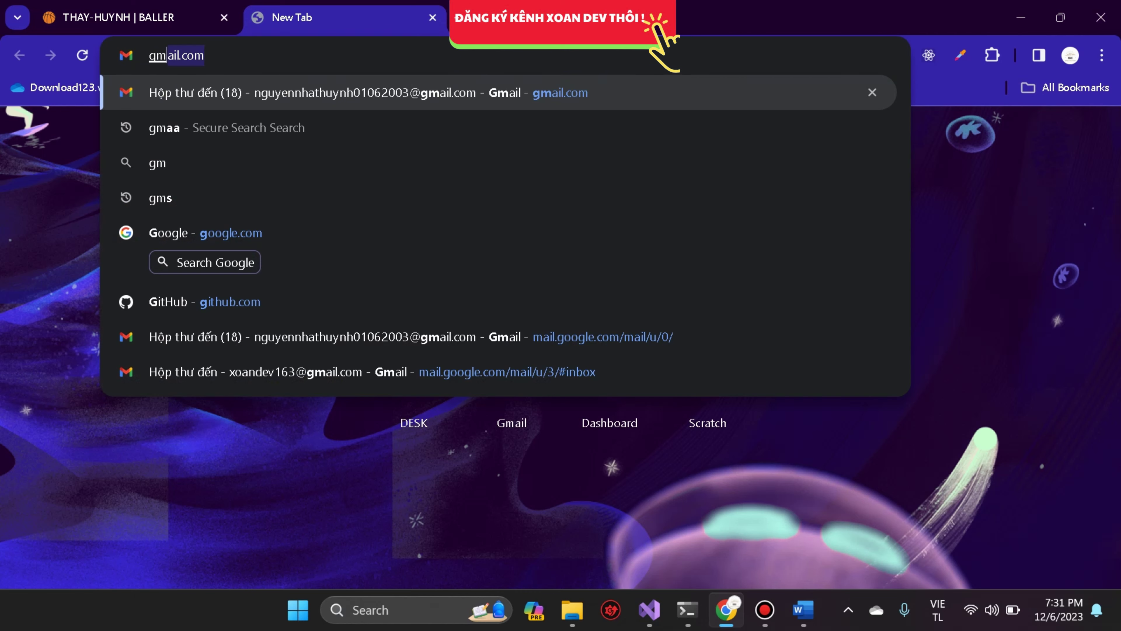
text(ail.com)
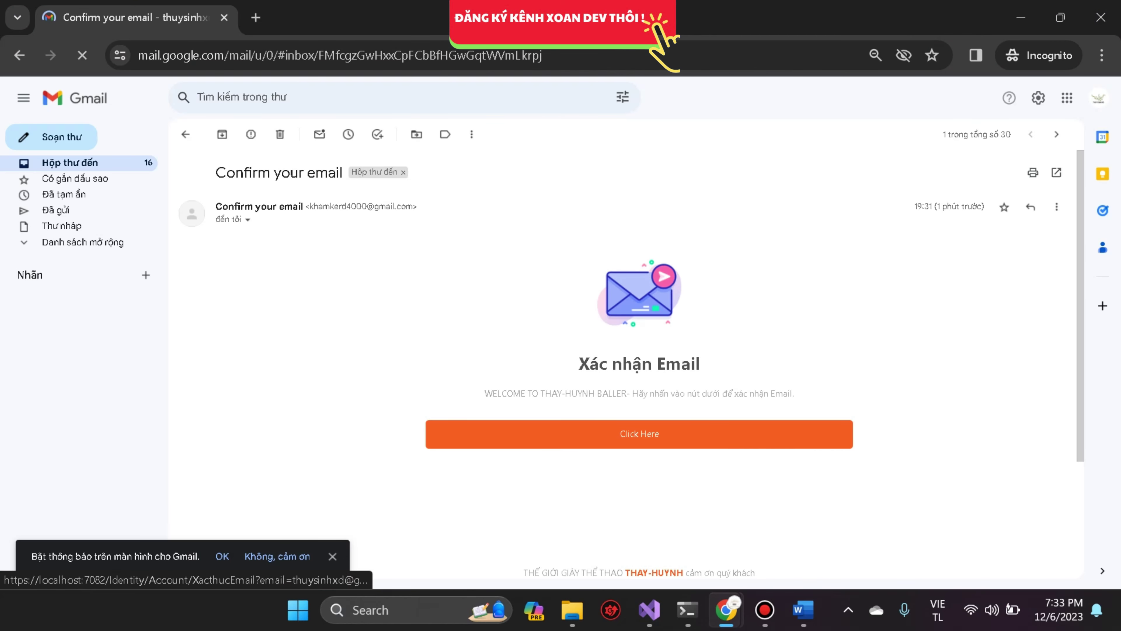
click(332, 556)
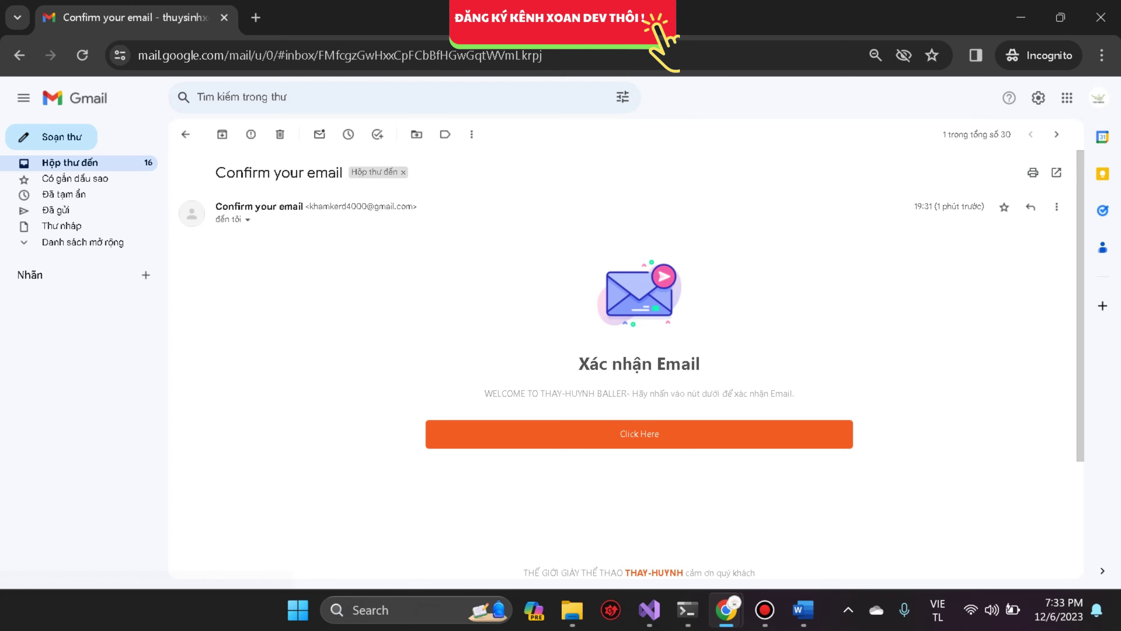
click(185, 133)
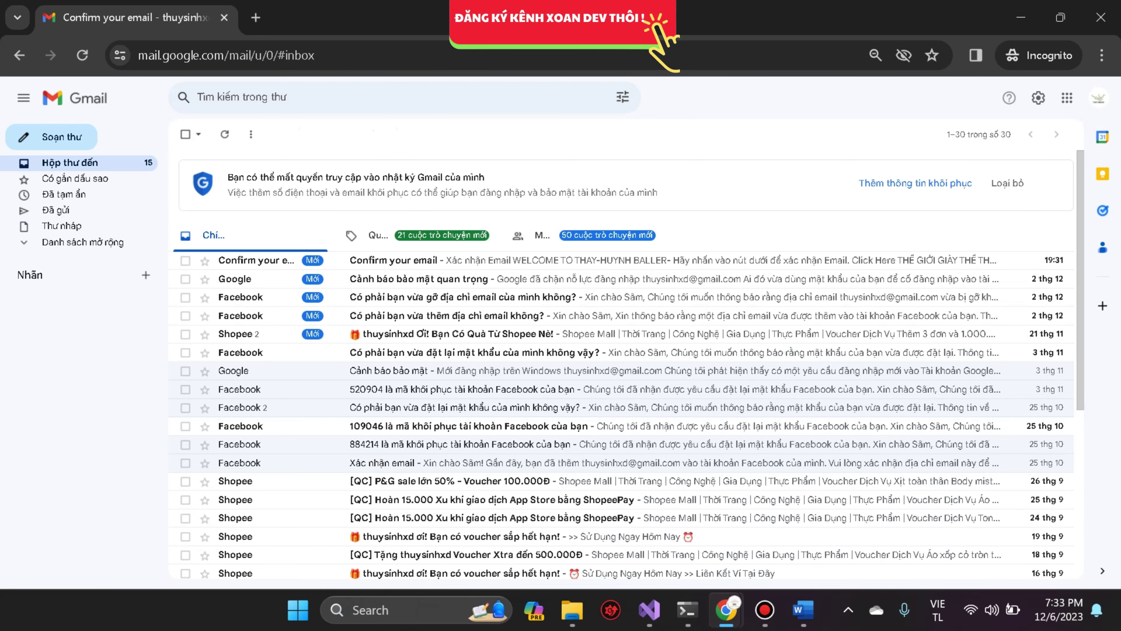
click(398, 260)
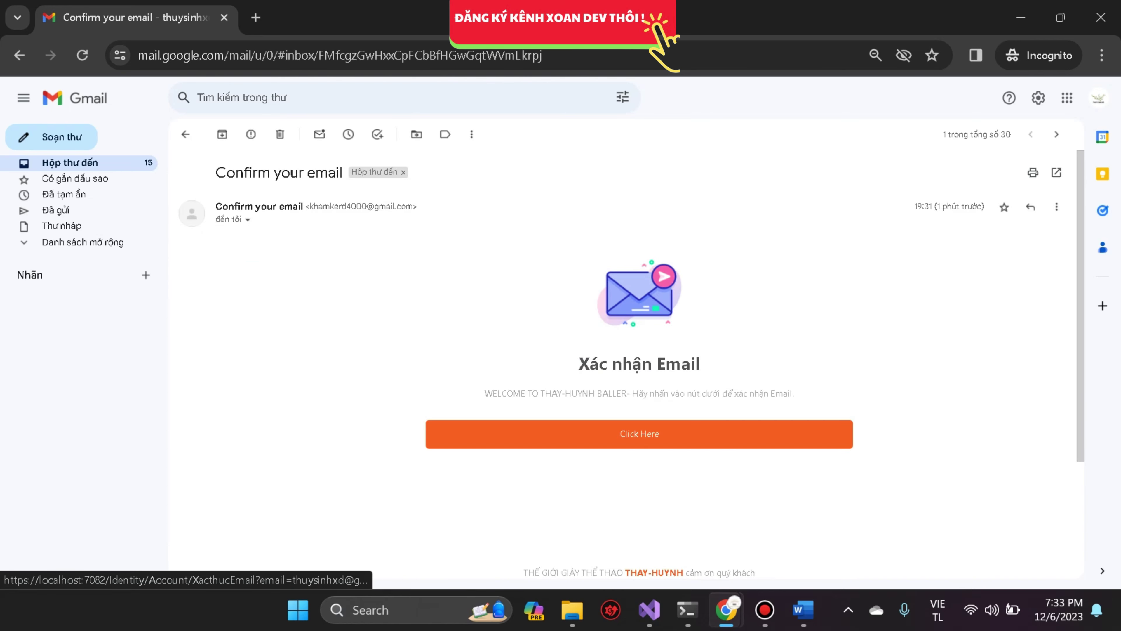
click(639, 433)
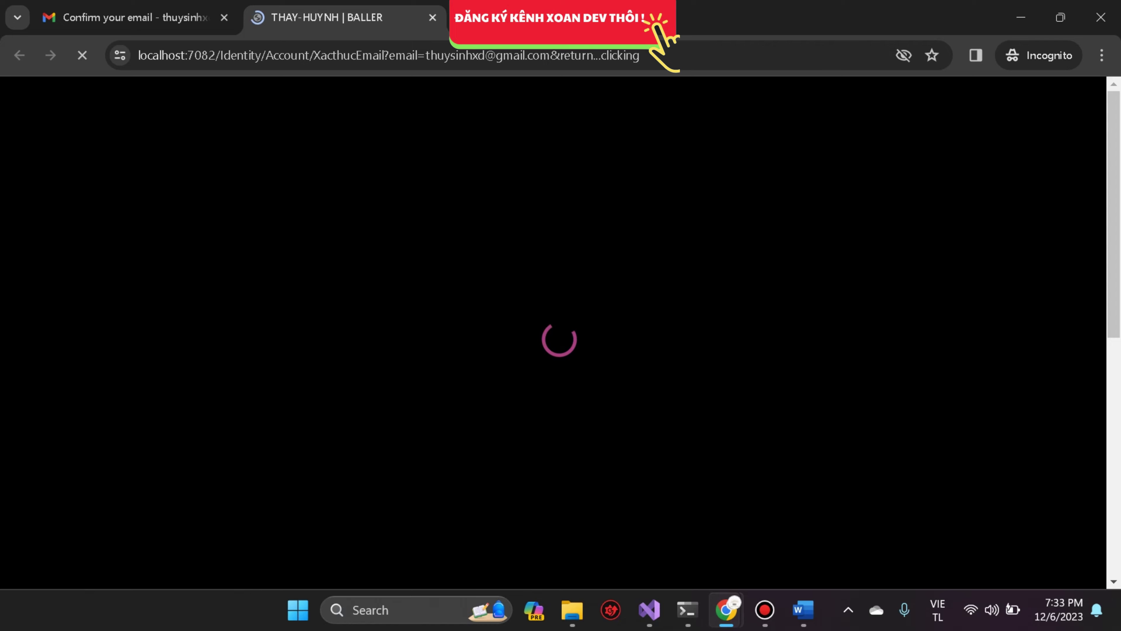
Highlight the Xác nhận Email heading and confirm the new account's email address
scroll(554, 332, down, 2)
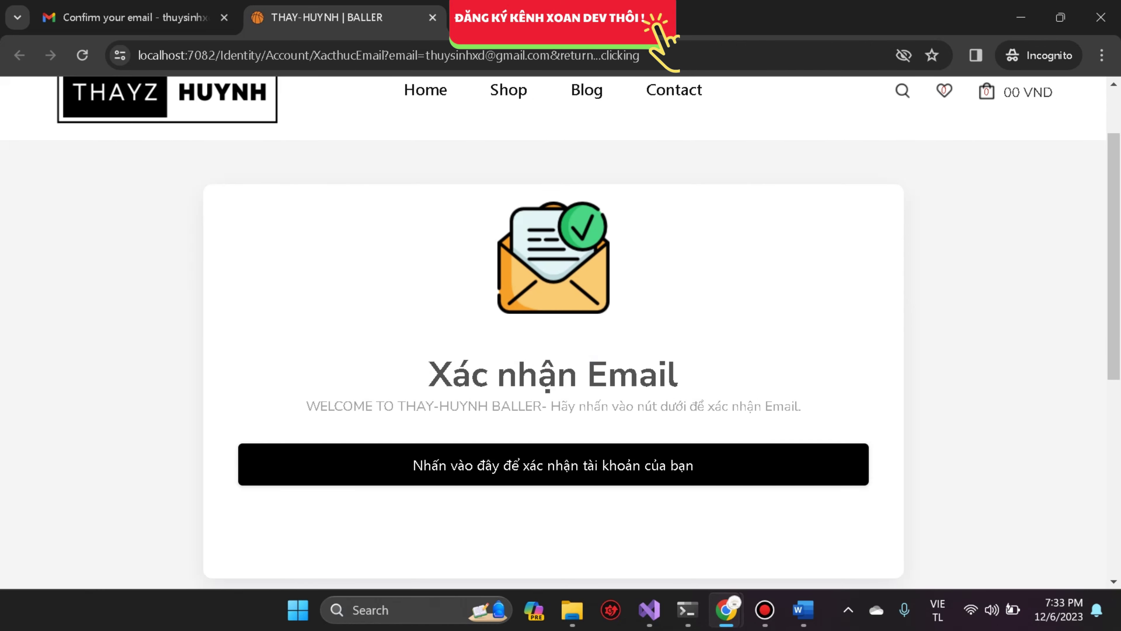
drag(429, 375, 667, 375)
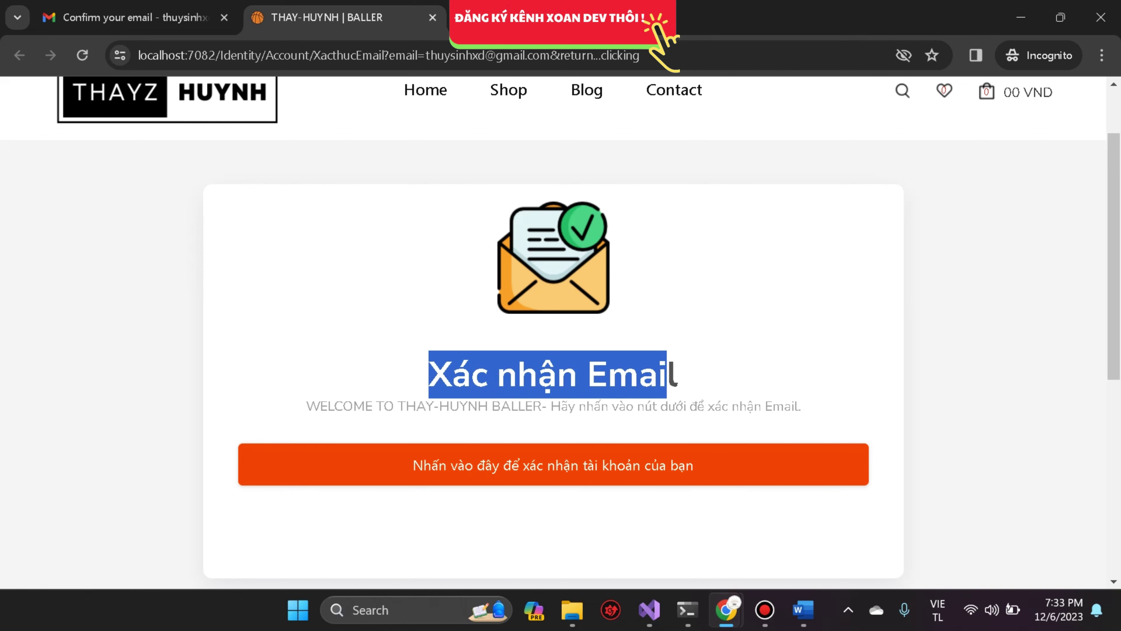
click(553, 464)
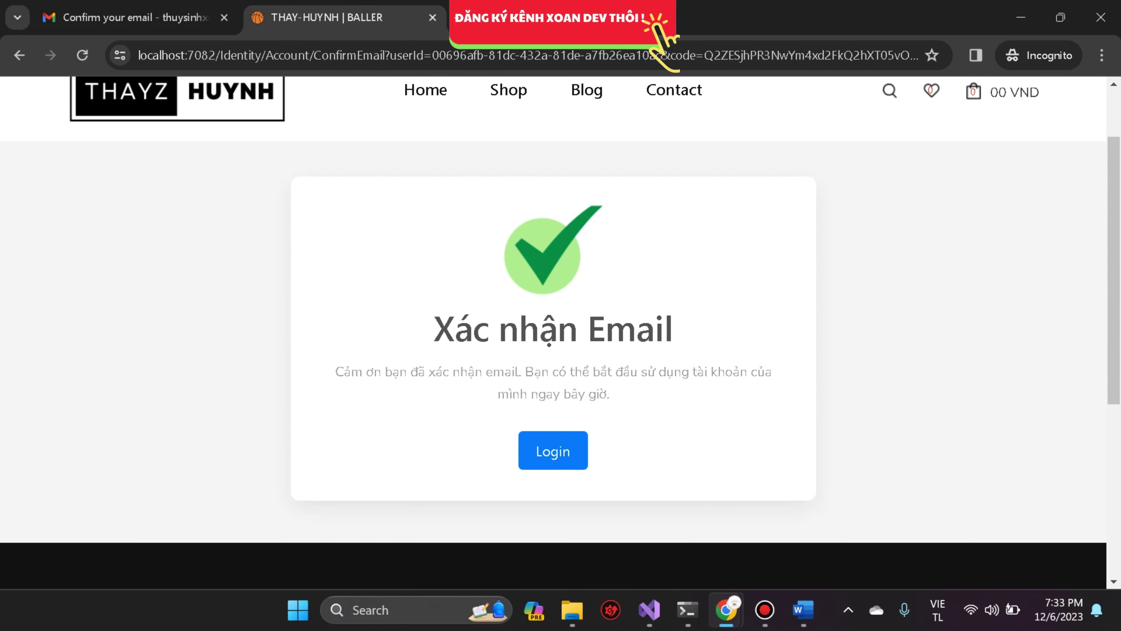
Highlight the confirmation heading, then minimize the browser to the desktop
drag(434, 329, 600, 329)
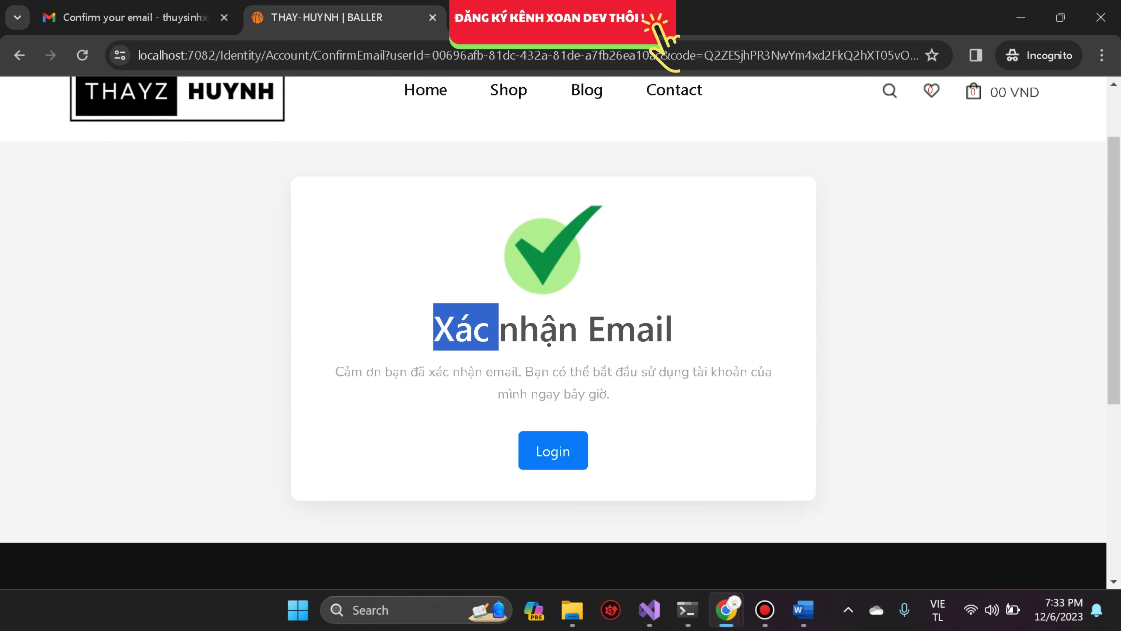
click(600, 329)
drag(673, 329, 434, 329)
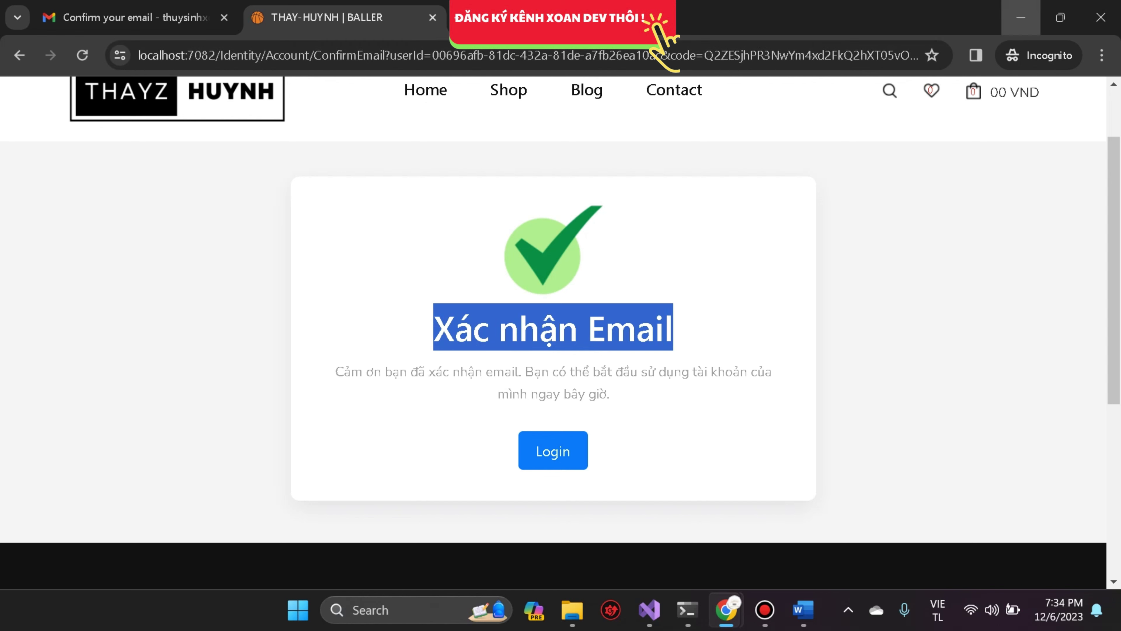
click(1021, 18)
mouse_move(726, 611)
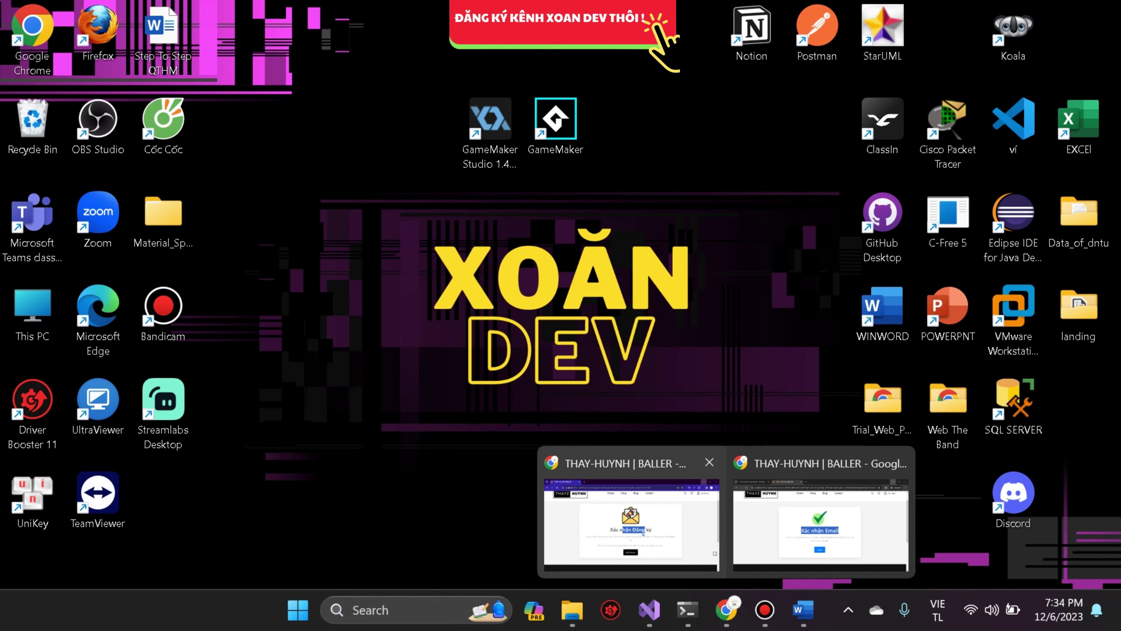
Restore the registration window, go to the shop home page and open the Log in page
click(631, 522)
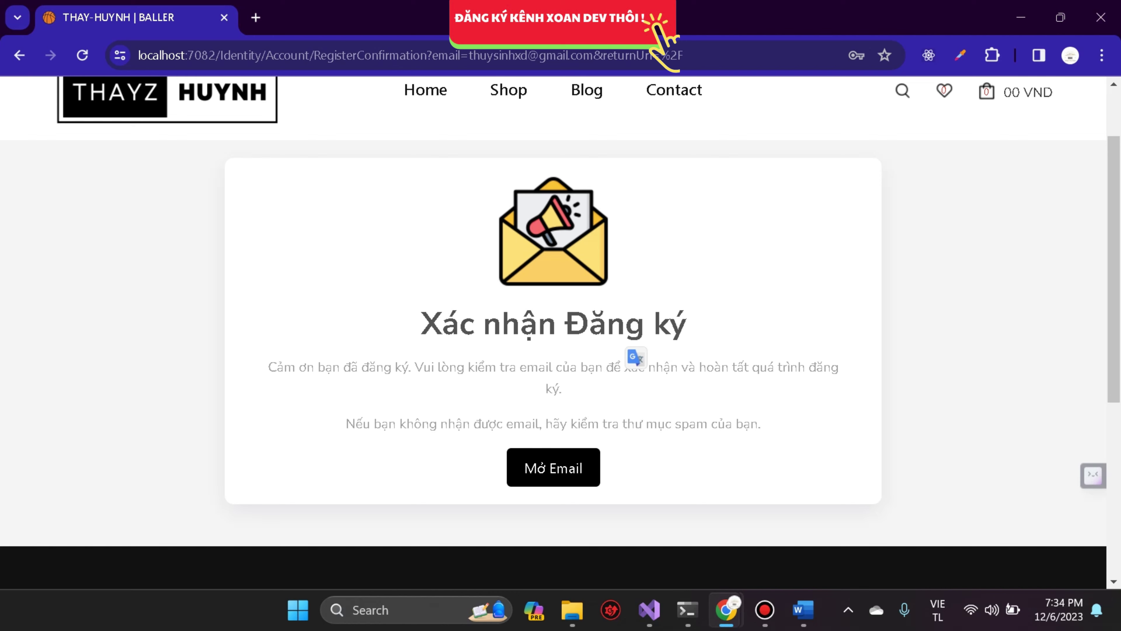
scroll(553, 331, up, 2)
scroll(553, 332, down, 2)
scroll(553, 331, up, 2)
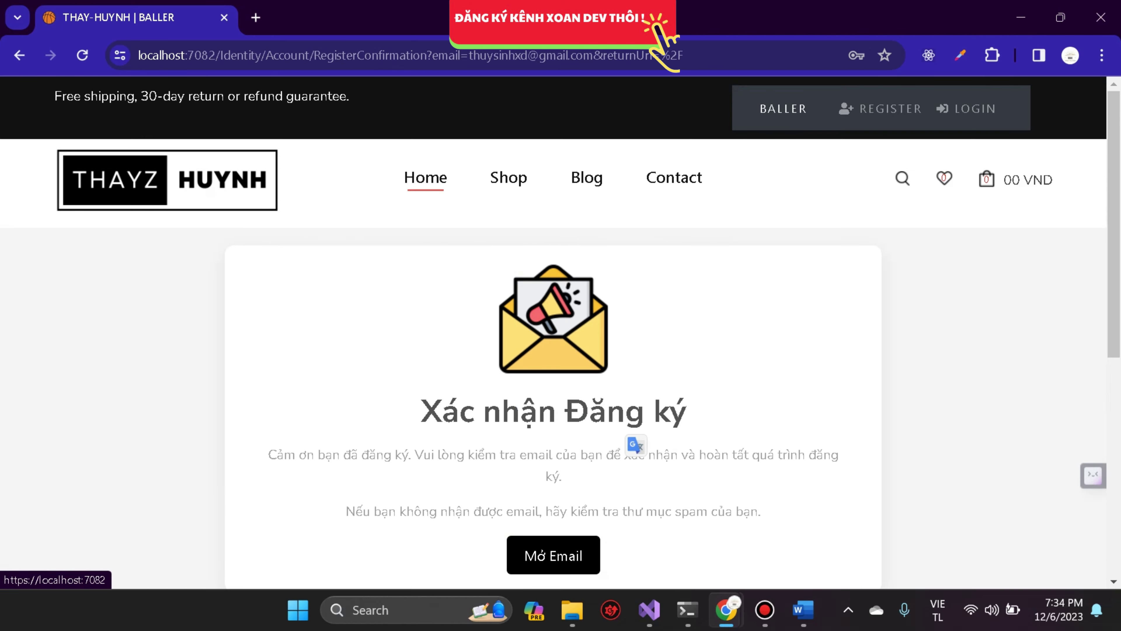
click(426, 177)
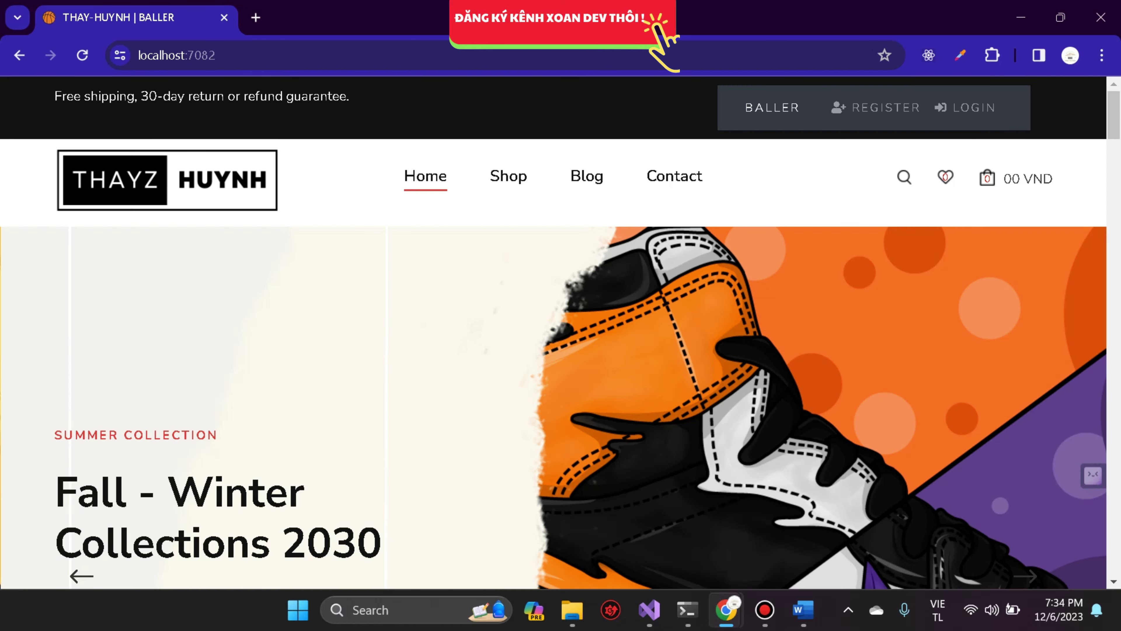
click(967, 108)
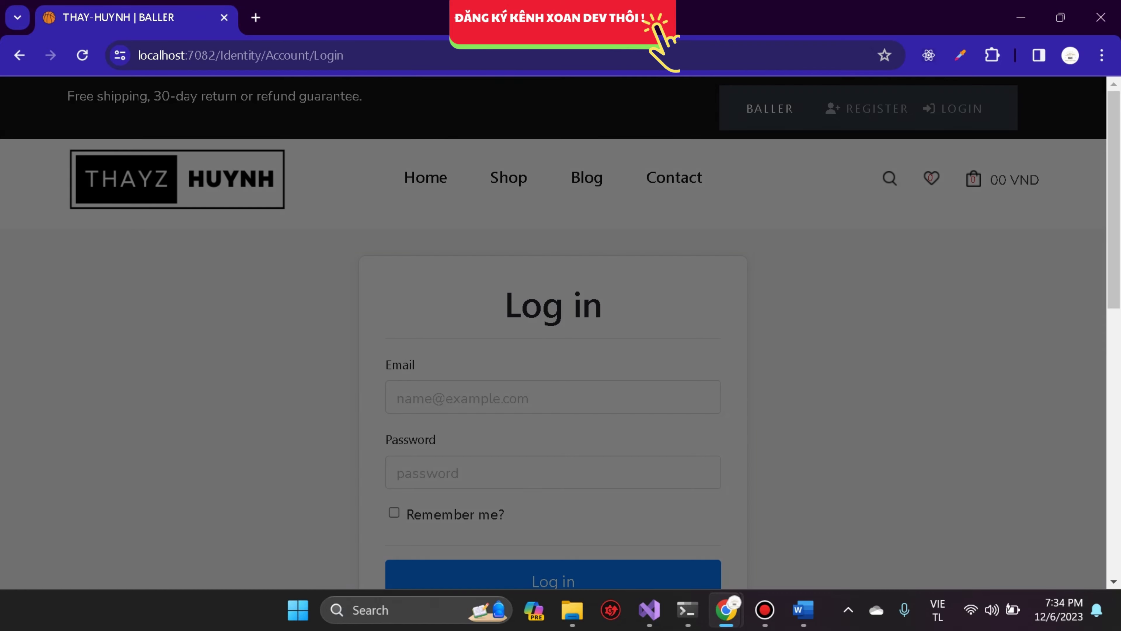
Fill the Email field with the customer's saved email address from autofill
click(490, 398)
key(Up)
key(Up)
key(Down)
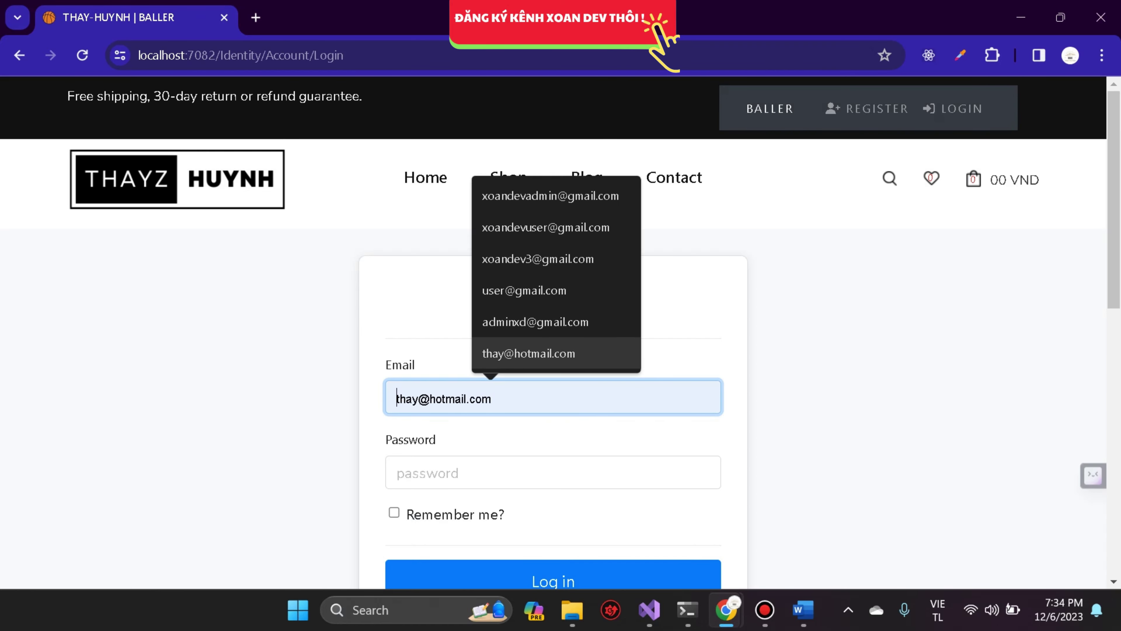
key(Up)
text(thu)
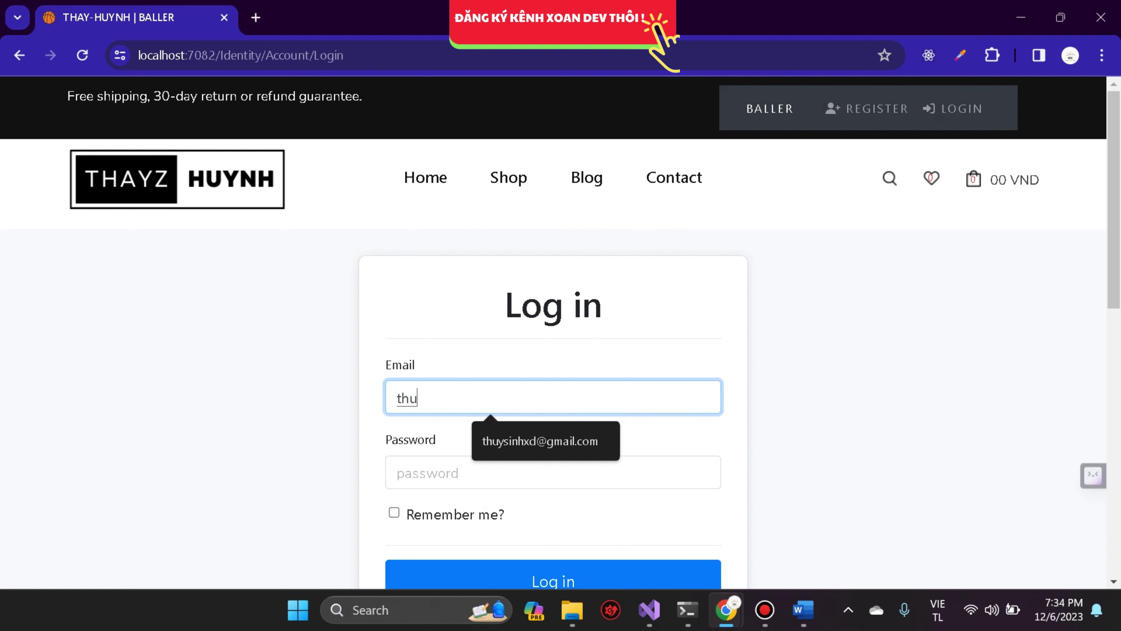
key(Down)
key(Return)
key(ctrl+z)
key(Down)
key(Return)
scroll(561, 331, down, 2)
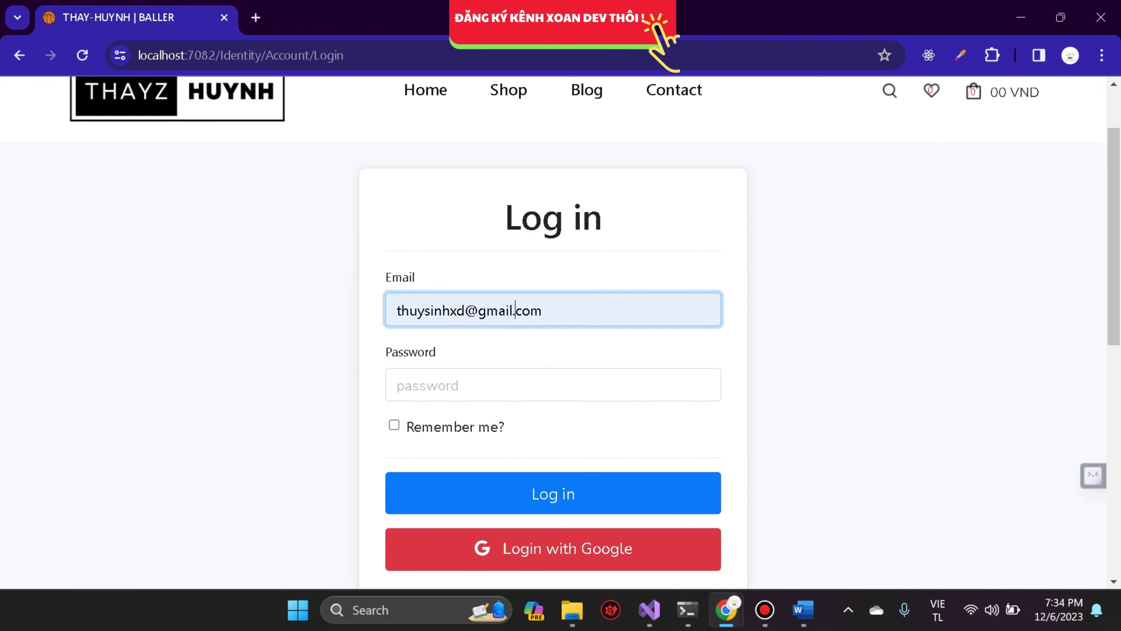
Enter the account password to sign in, dismiss the save-password offer, and bring up the Word notes
click(553, 385)
text(••••••••)
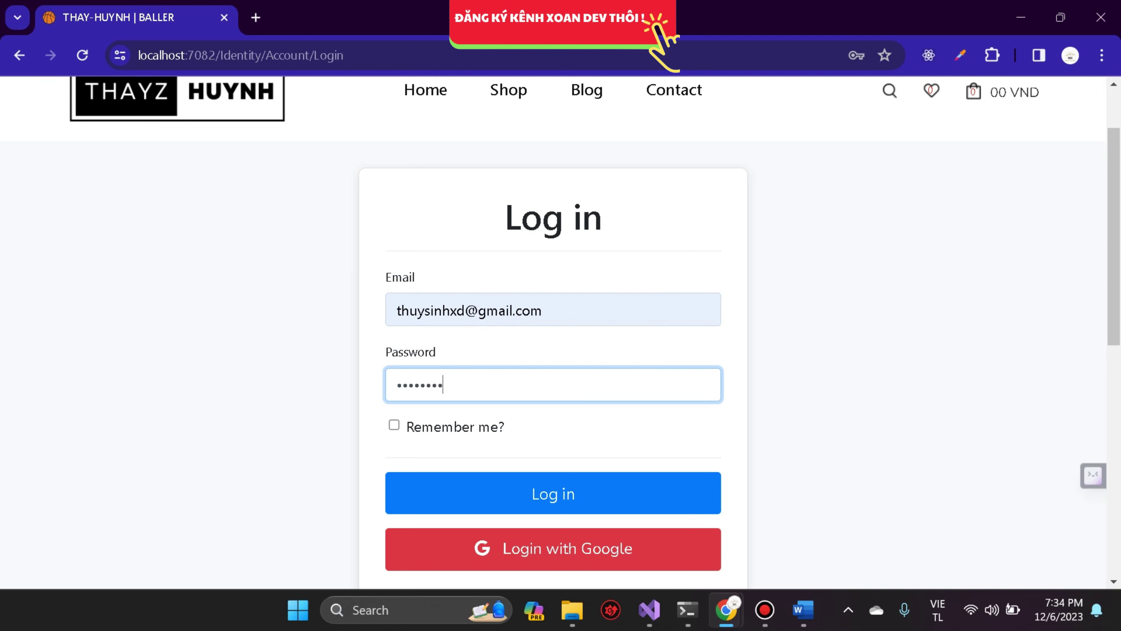
text(••••••••)
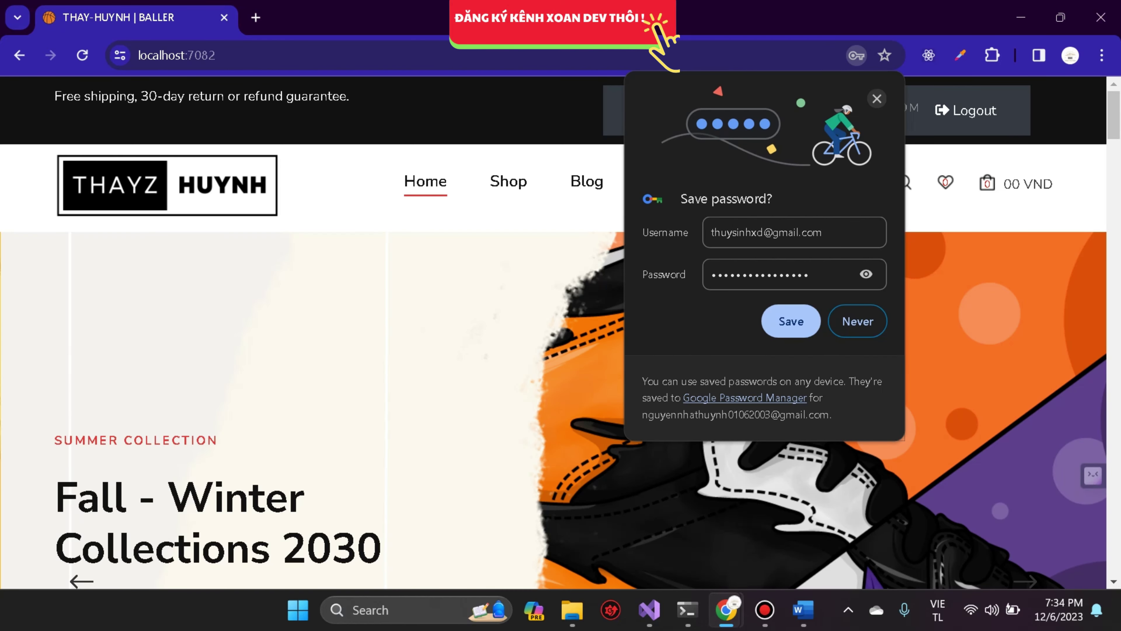
click(876, 98)
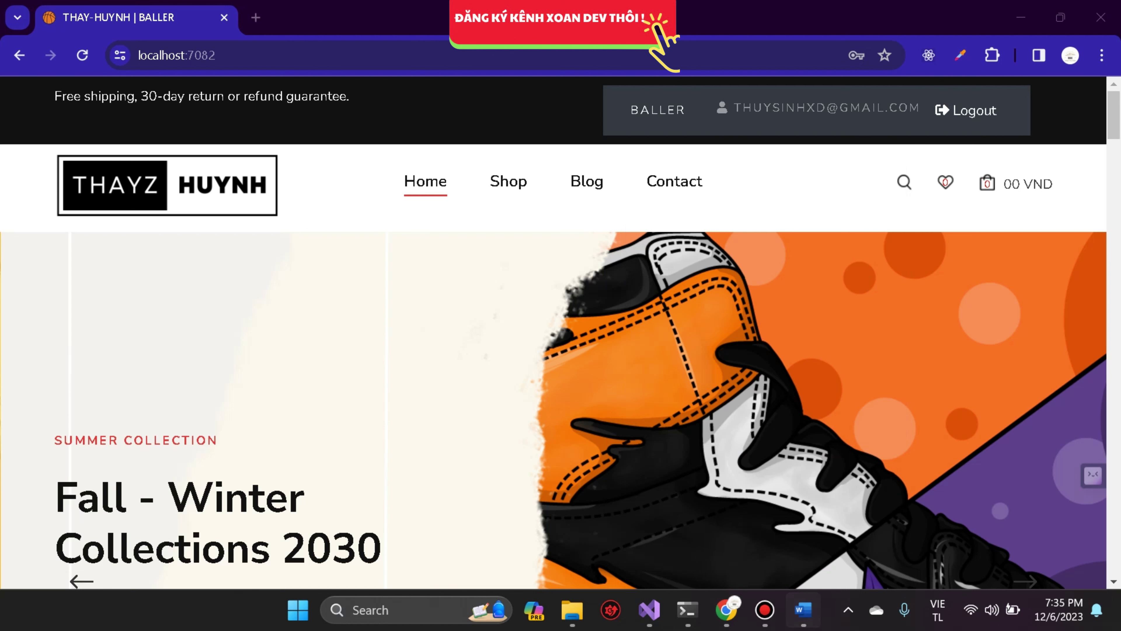
click(804, 610)
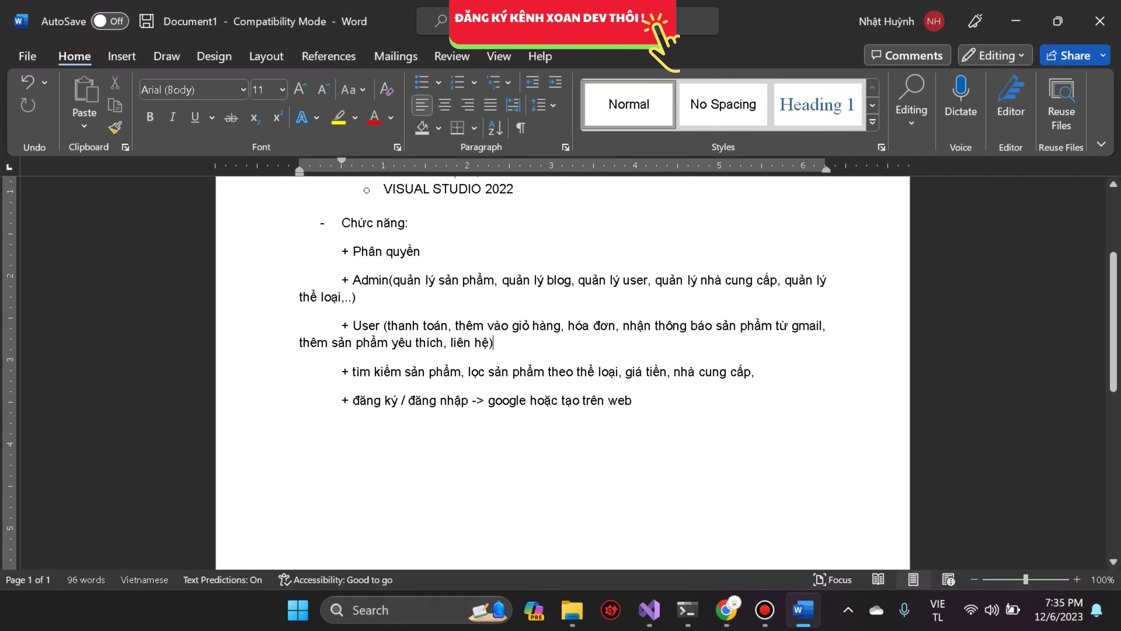
Highlight the payment, add-to-cart and wishlist features in the User line, then minimize Word
drag(387, 326, 792, 326)
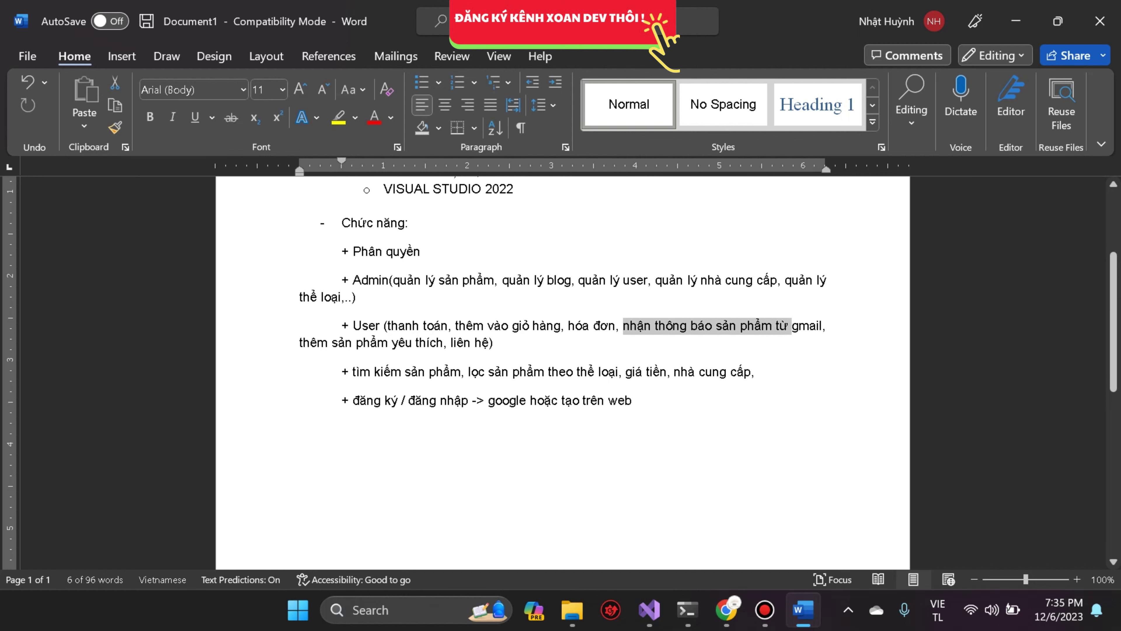
drag(333, 342, 489, 342)
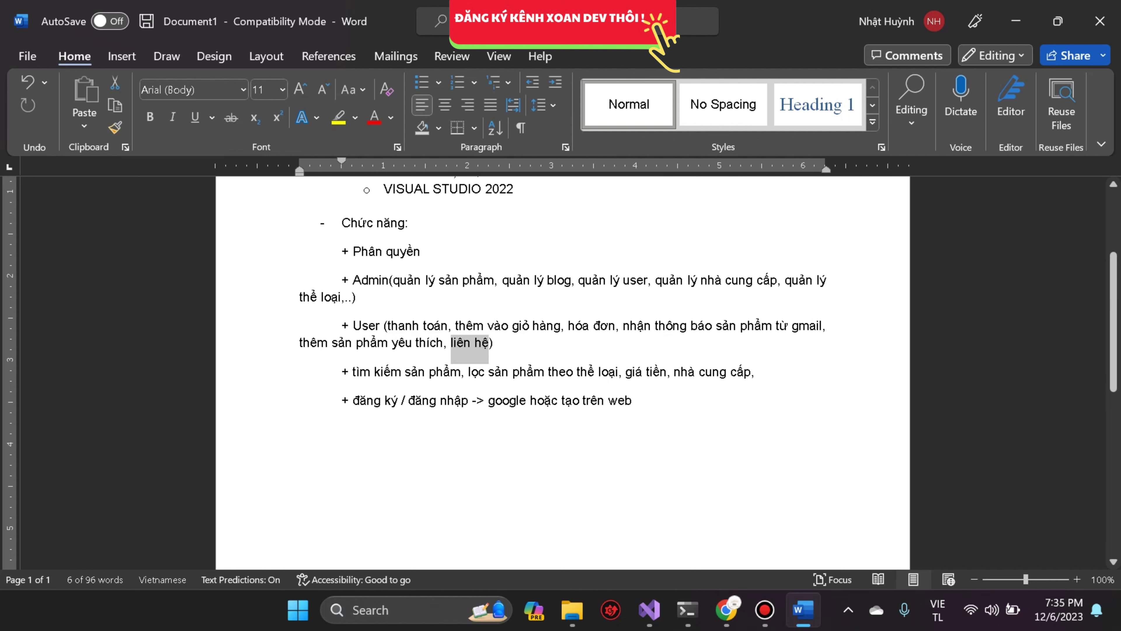
click(519, 400)
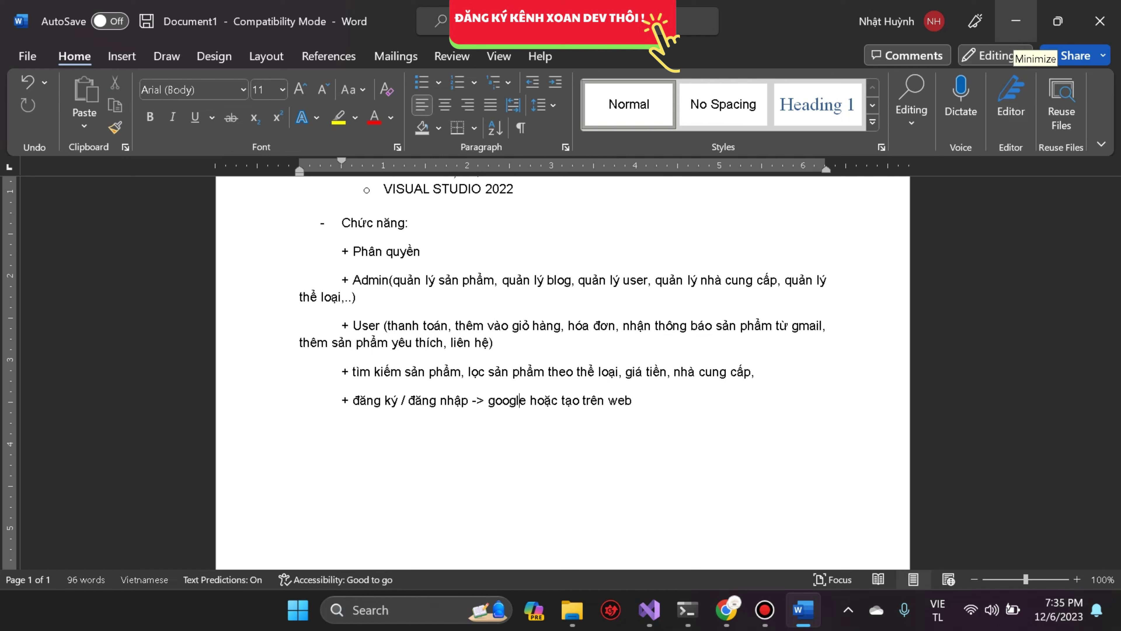
click(1015, 21)
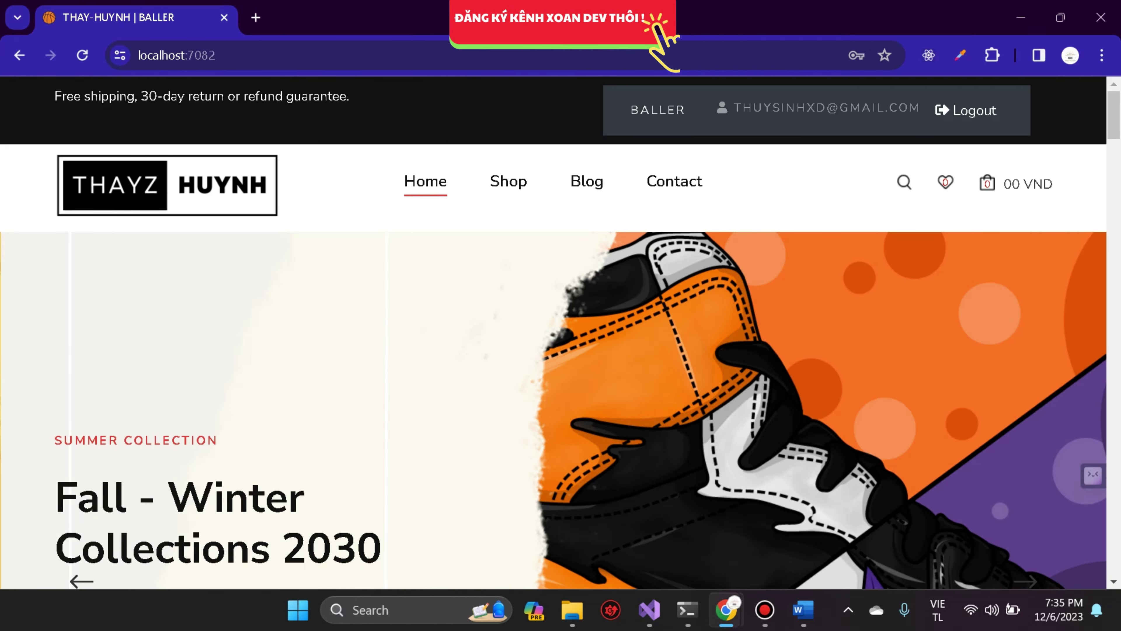
Open the Shop listing and the grey Nike Air Force 1 '07 priced at 120,000 VND
click(508, 181)
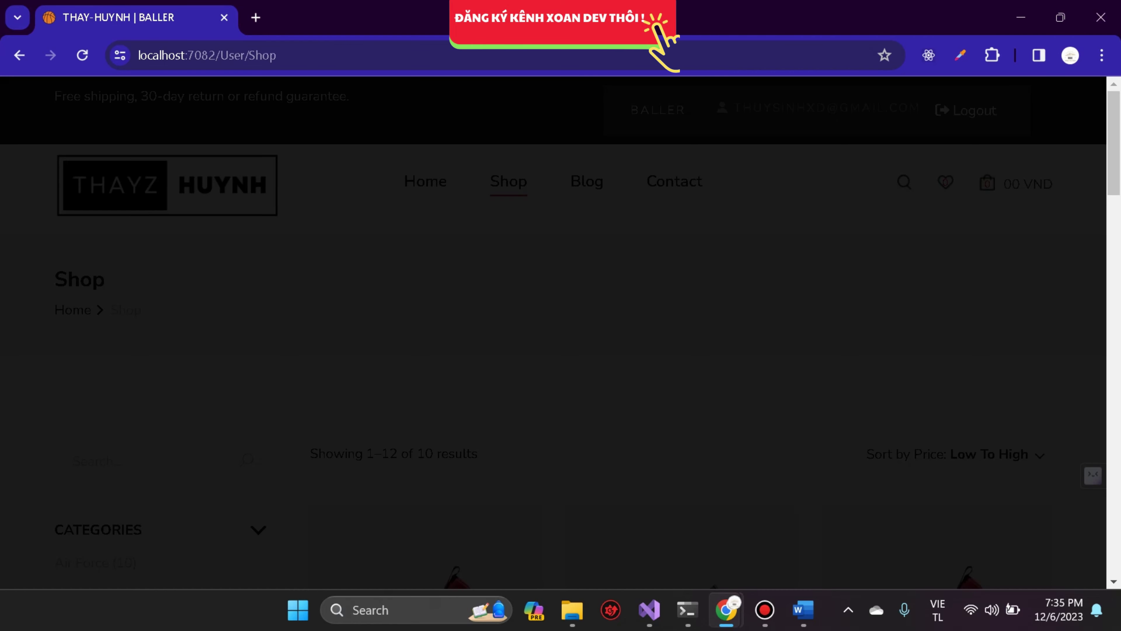
scroll(423, 309, down, 4)
scroll(424, 310, down, 2)
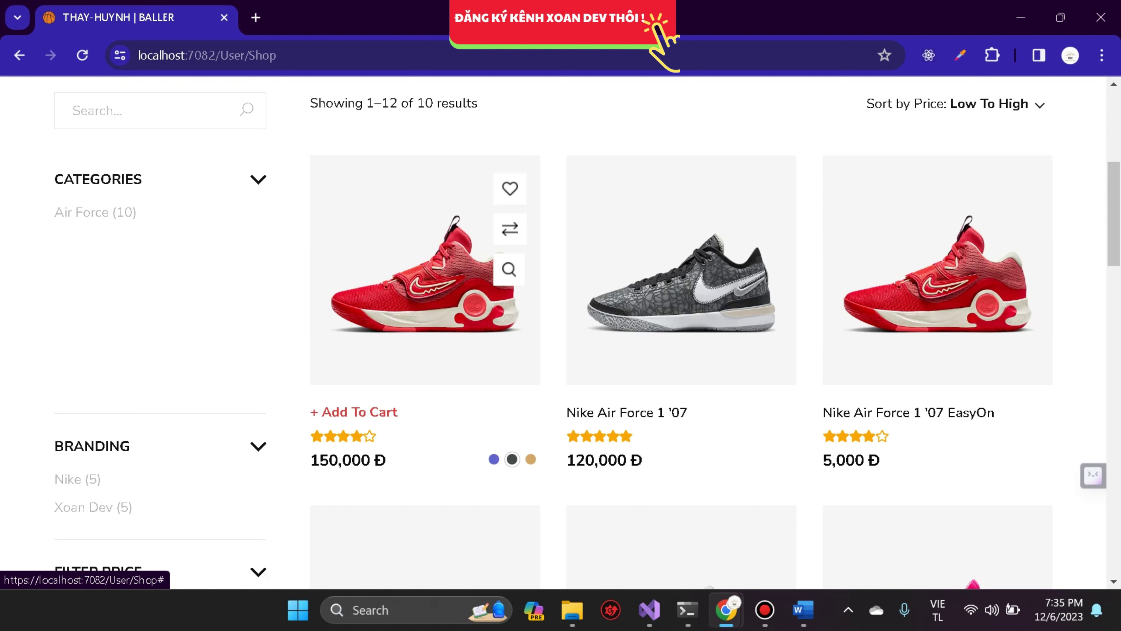
mouse_move(682, 289)
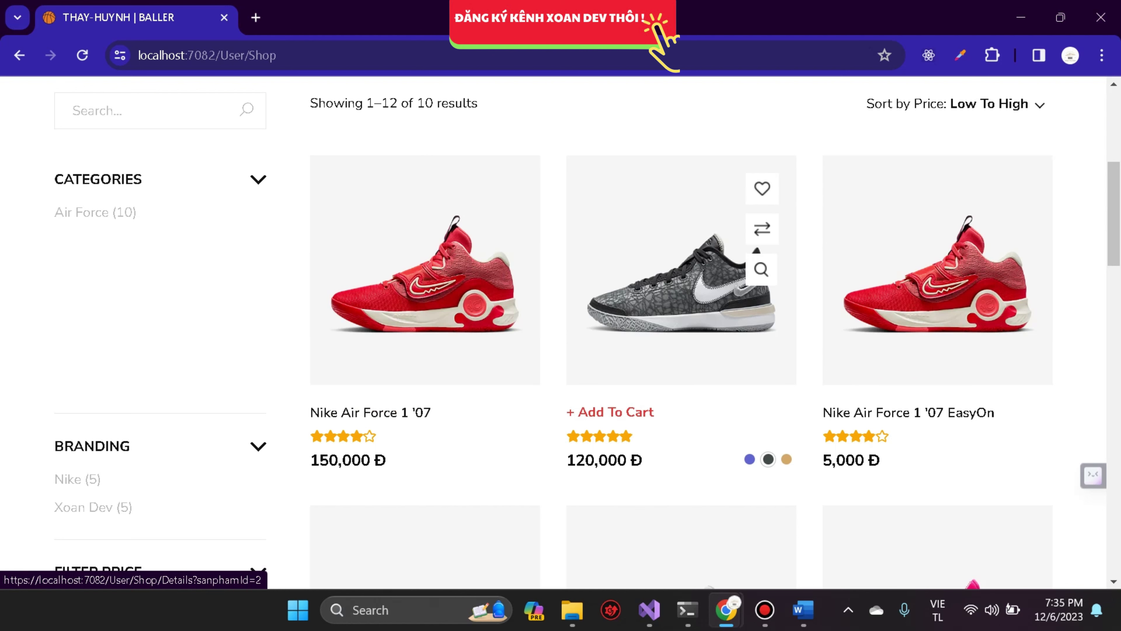
click(679, 283)
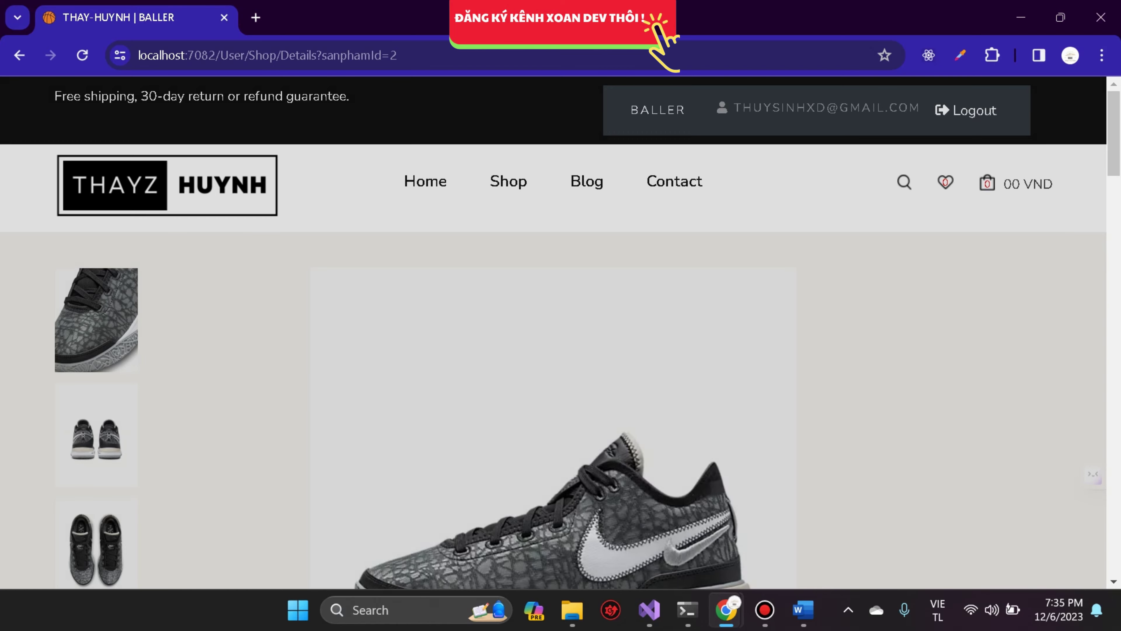
Choose size 41 and add the shoe to the cart
scroll(553, 334, down, 2)
scroll(554, 333, down, 2)
scroll(554, 334, down, 4)
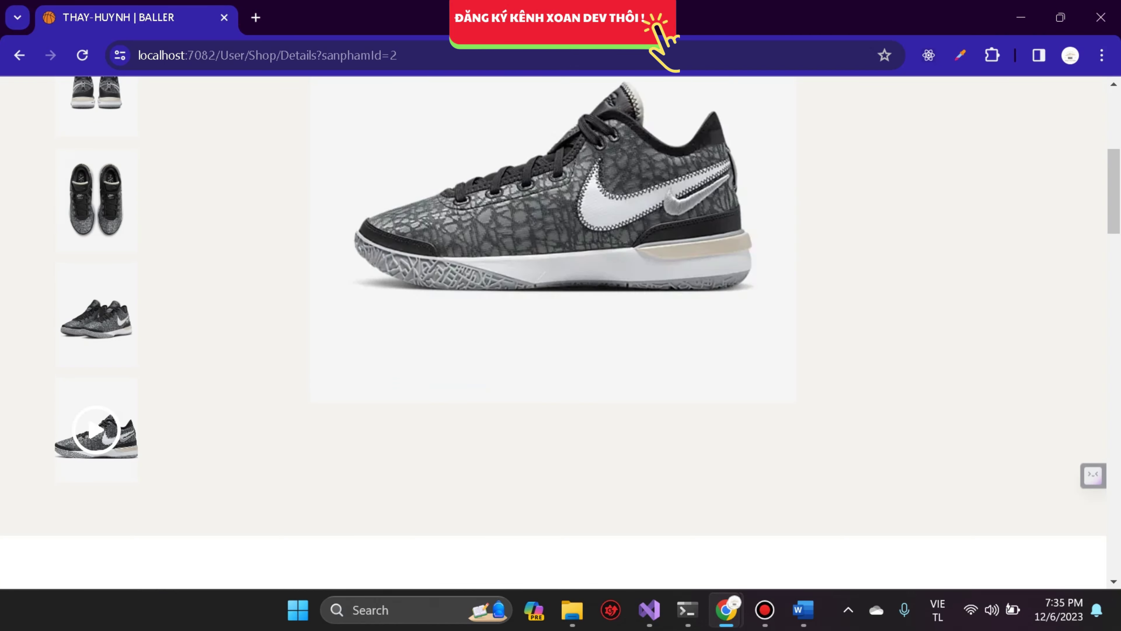
scroll(554, 333, down, 2)
scroll(554, 334, up, 10)
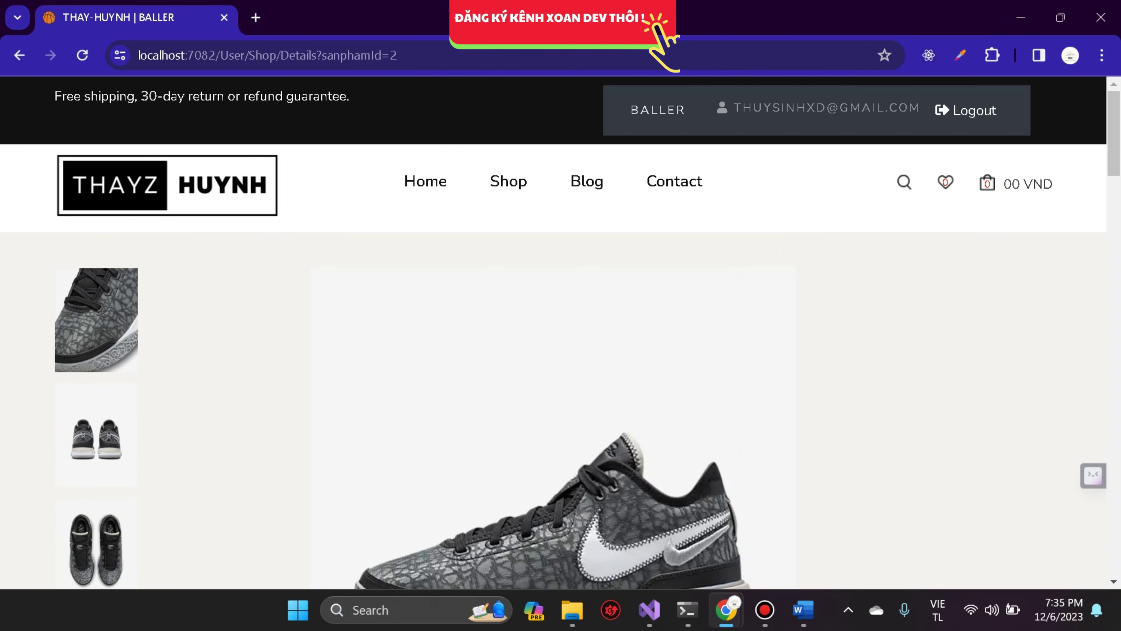
scroll(553, 333, down, 2)
scroll(553, 333, down, 8)
scroll(554, 333, down, 6)
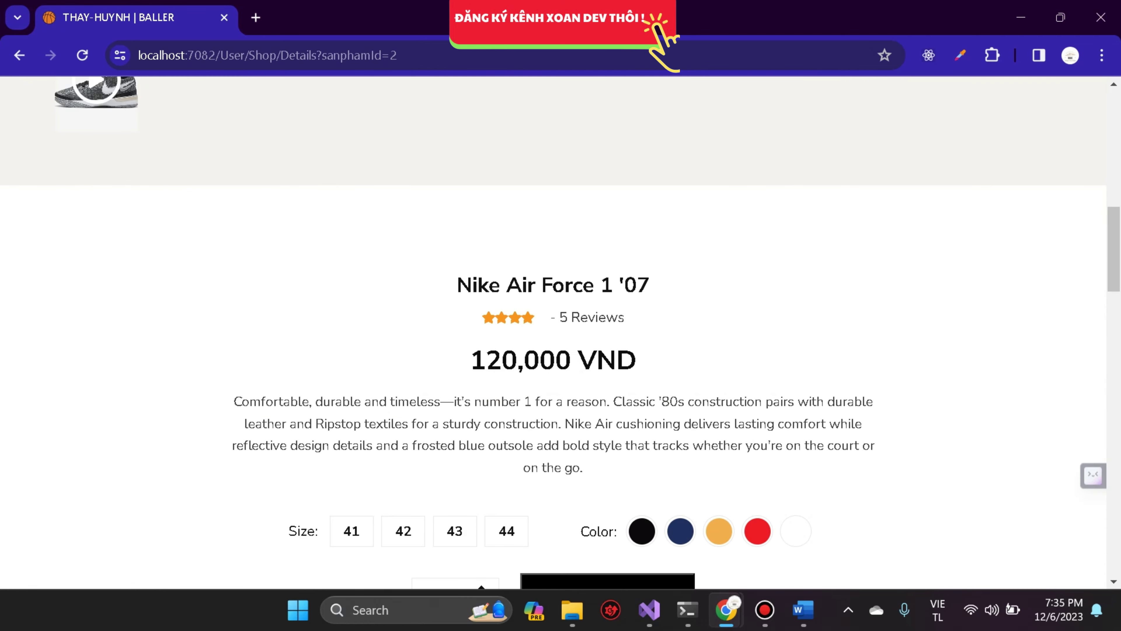
scroll(553, 333, down, 6)
scroll(554, 334, up, 4)
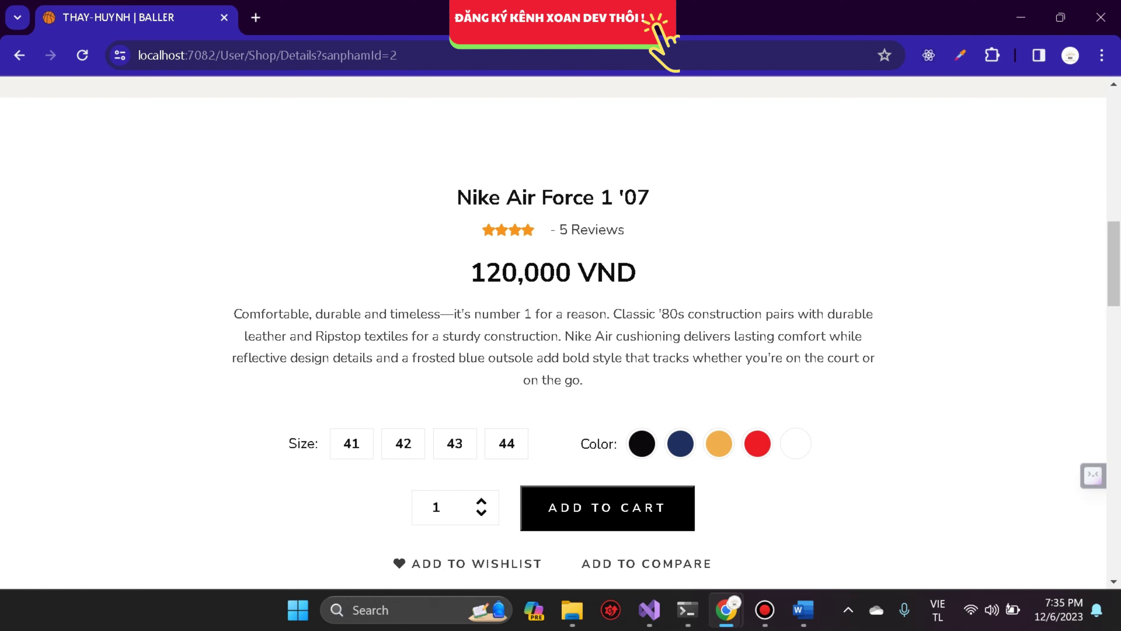
click(351, 443)
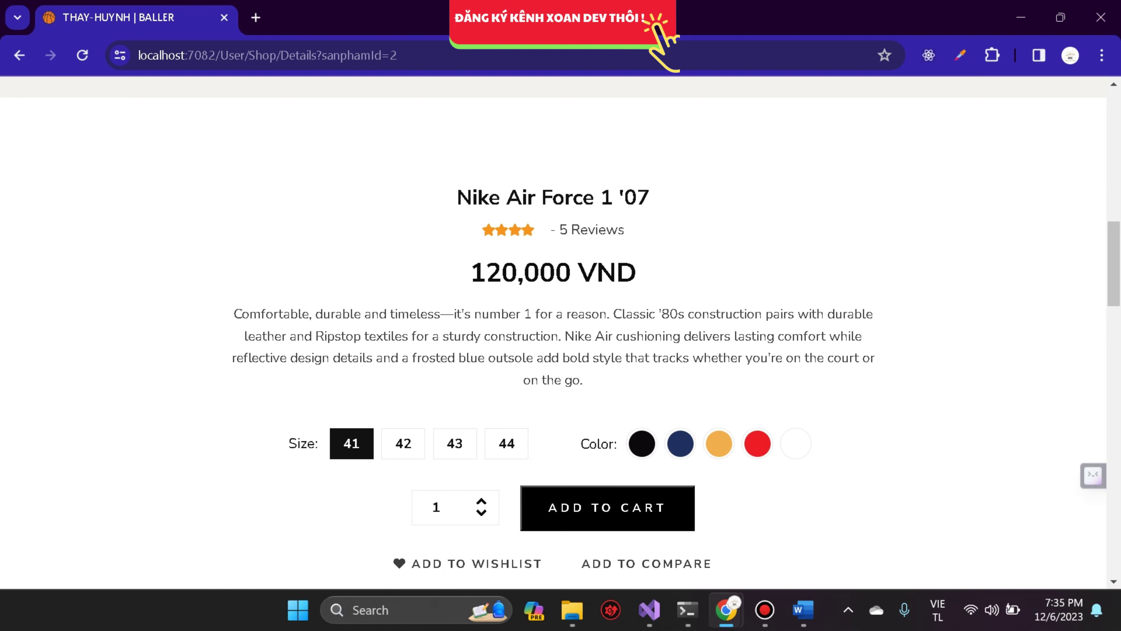
click(608, 508)
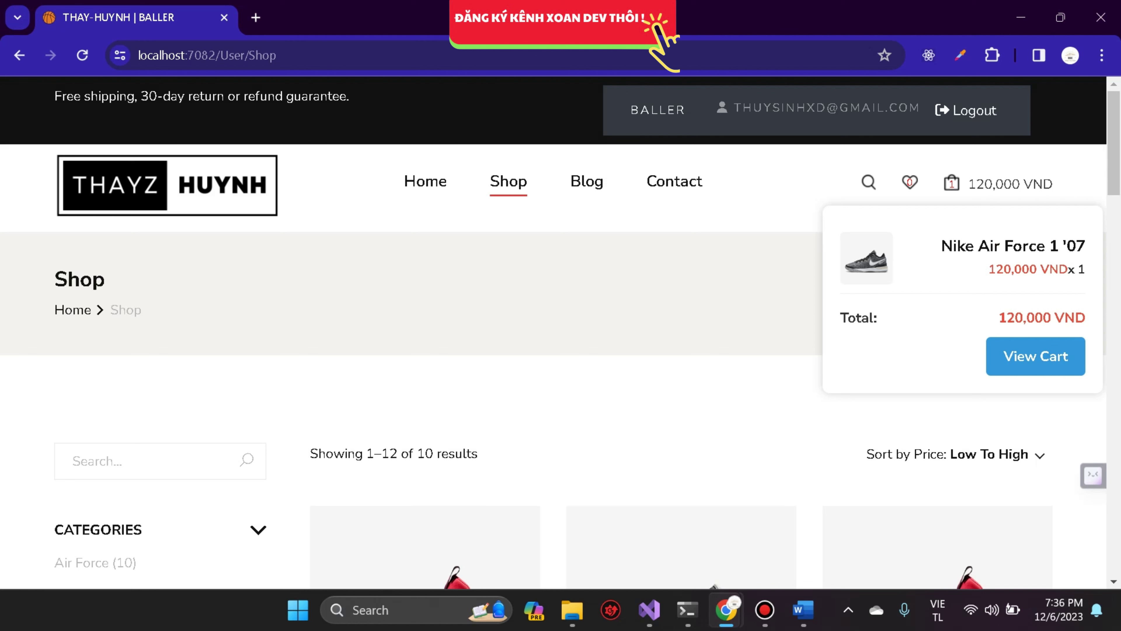
Point out the cart quantity of 1, then open the black-and-gold shoe's details page
double_click(1013, 269)
click(1014, 269)
double_click(1080, 269)
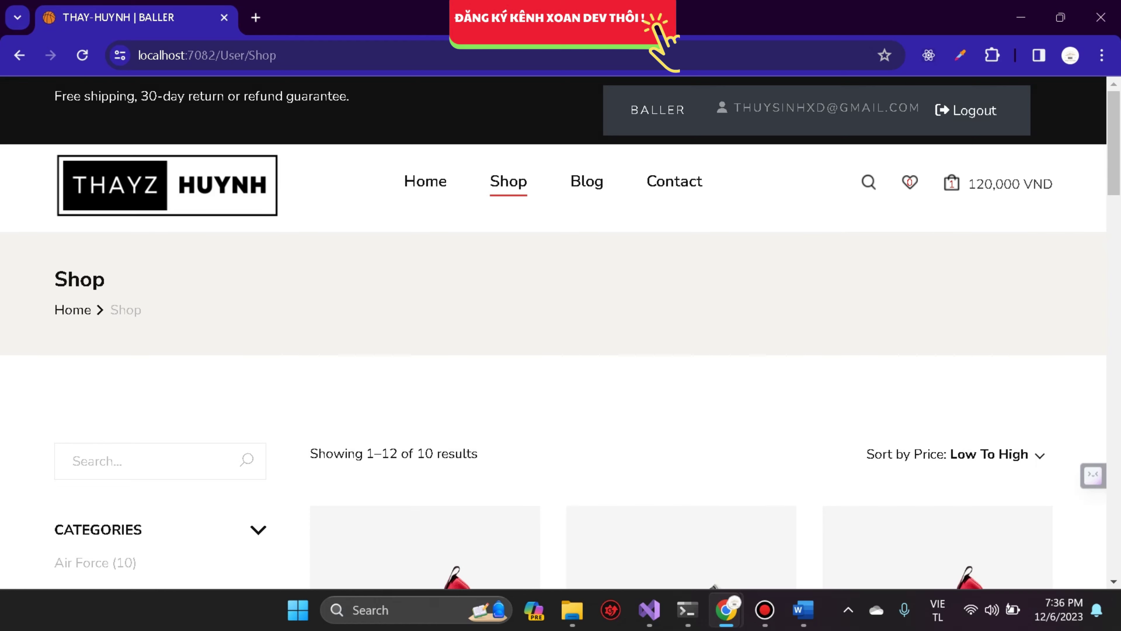
scroll(627, 500, down, 3)
scroll(627, 499, down, 3)
scroll(627, 499, down, 2)
scroll(627, 500, down, 3)
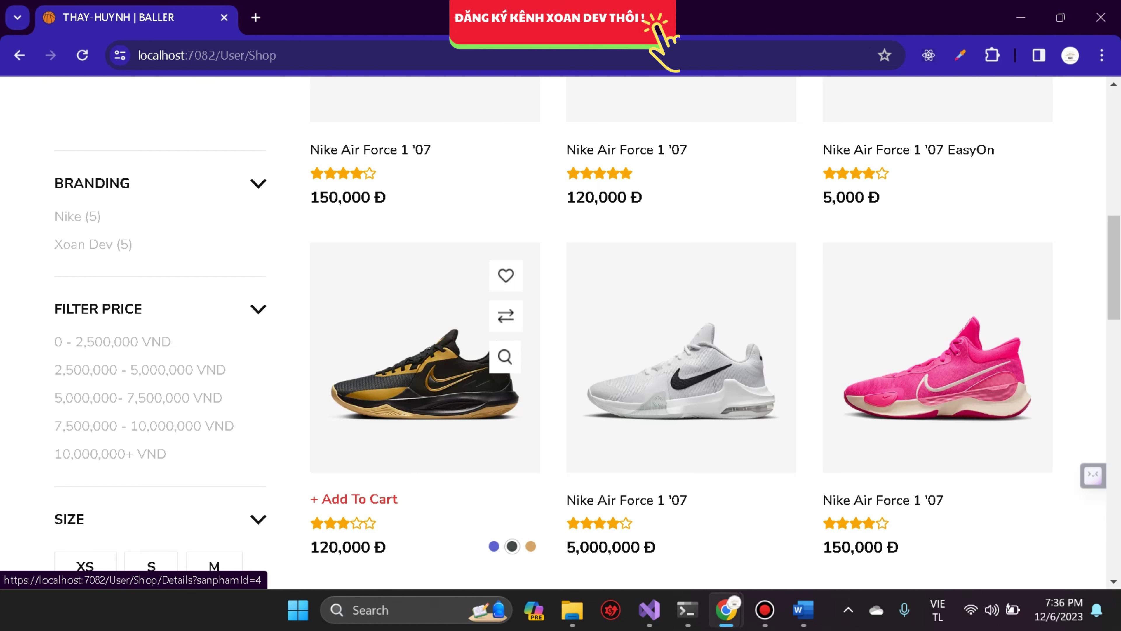
click(424, 376)
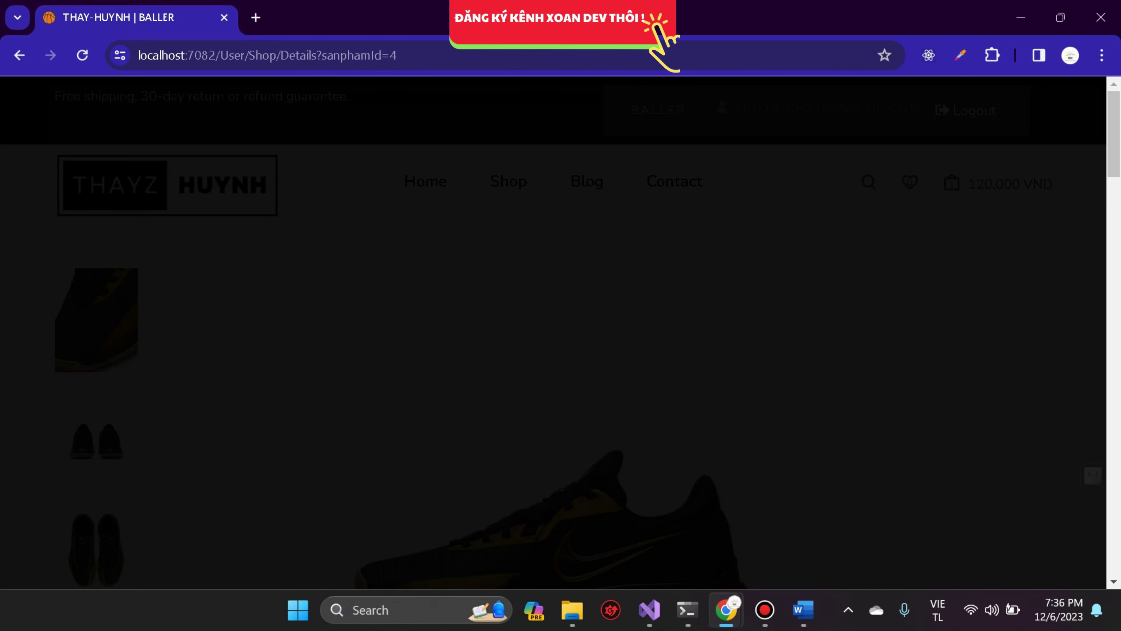
Choose size 43 and add the shoe to the wishlist
scroll(554, 331, down, 5)
scroll(554, 331, down, 5)
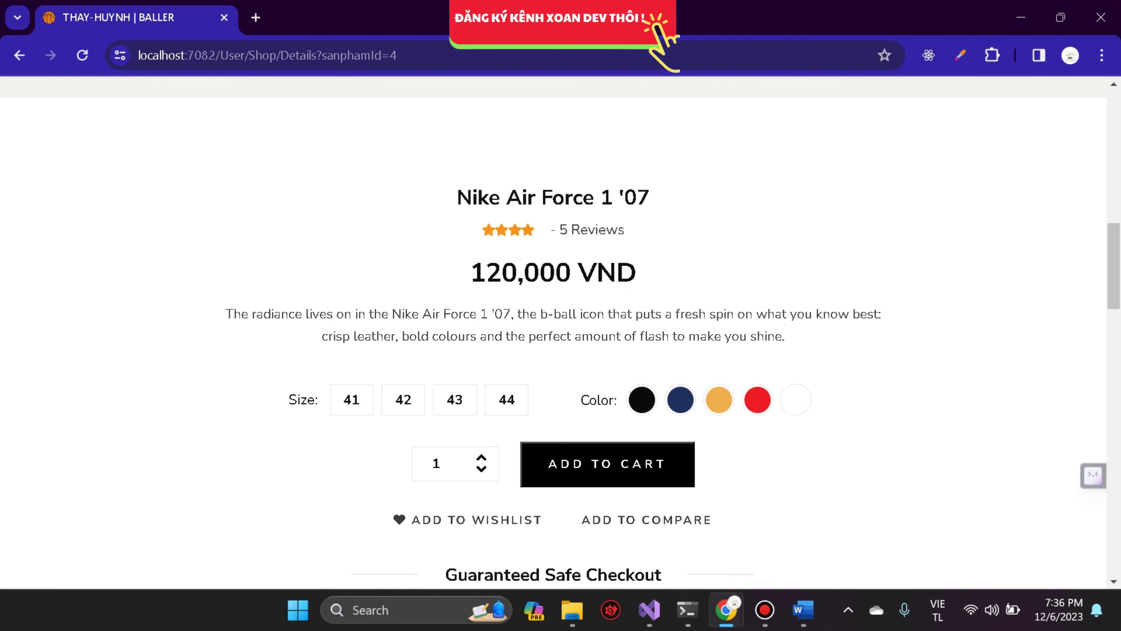
click(455, 399)
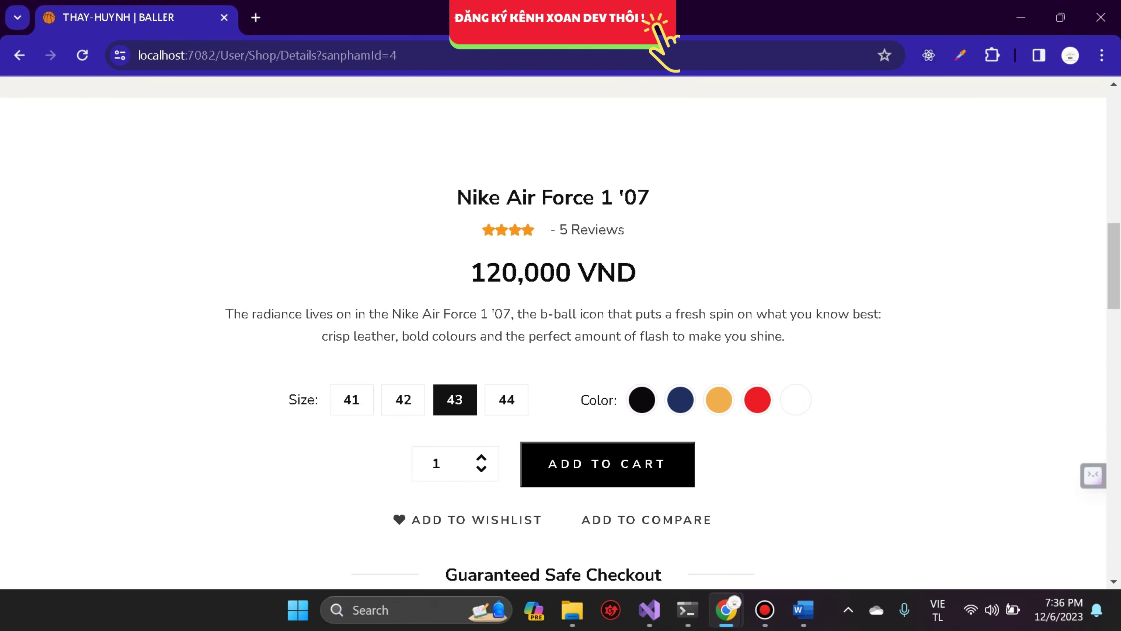
scroll(553, 332, down, 4)
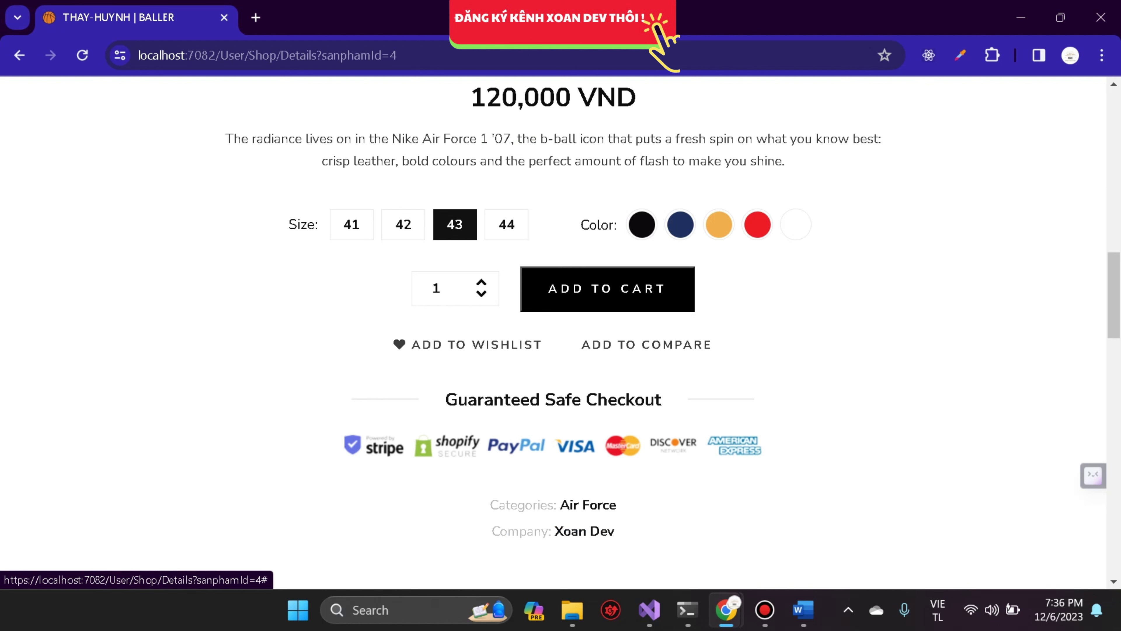
click(468, 345)
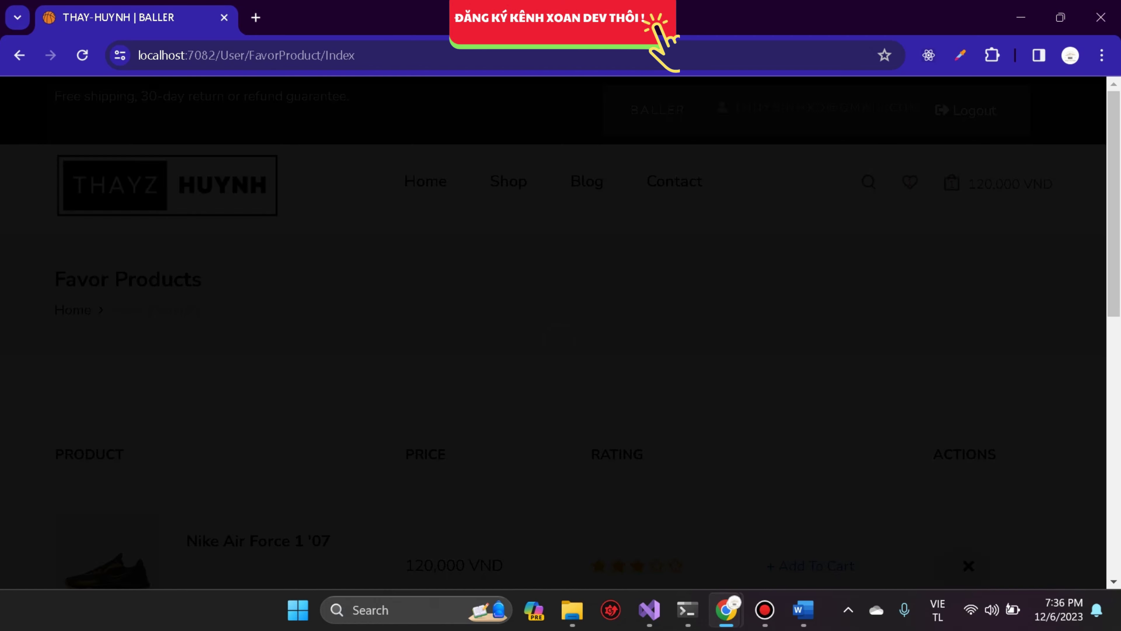
Return to the Shop listing and open the black-and-gold Nike Air Force 1 '07
scroll(560, 331, down, 2)
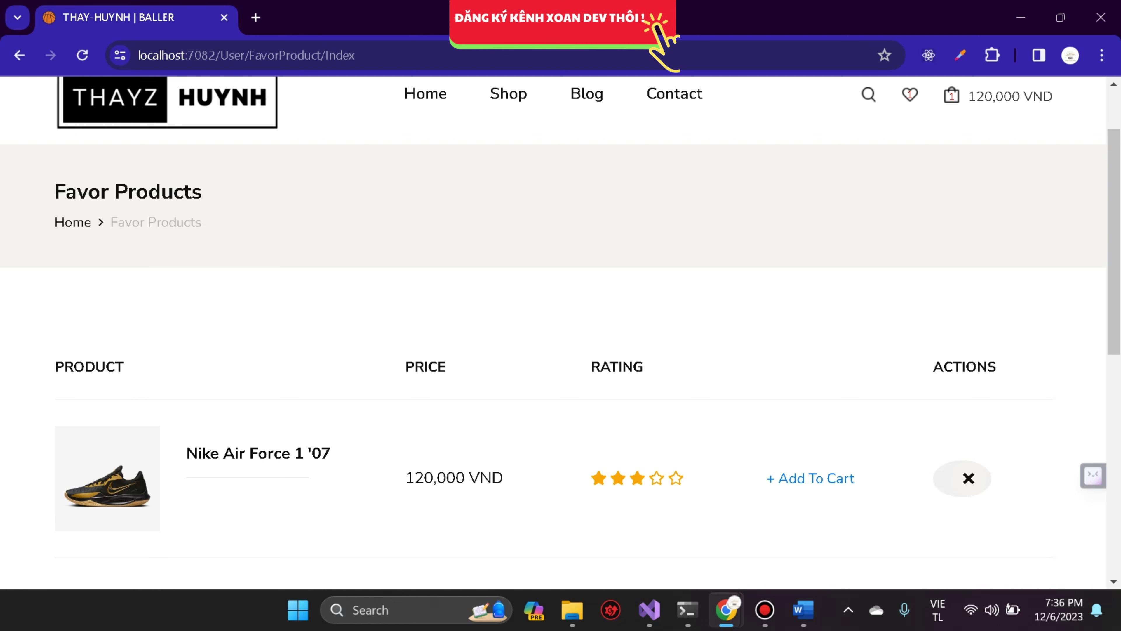
scroll(561, 331, down, 2)
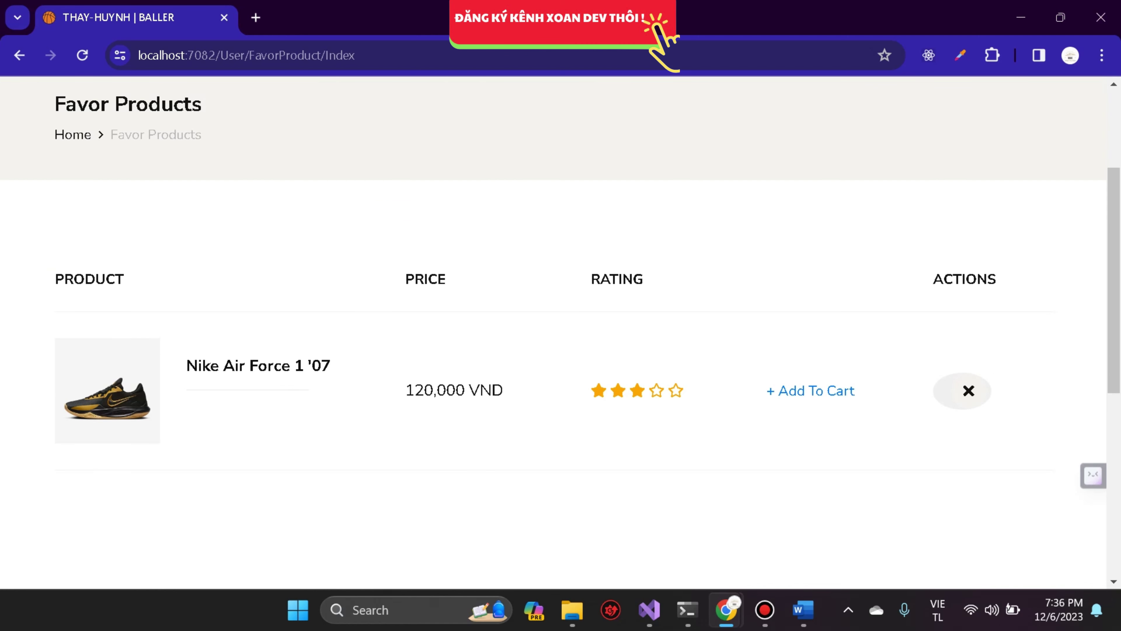
scroll(560, 332, up, 4)
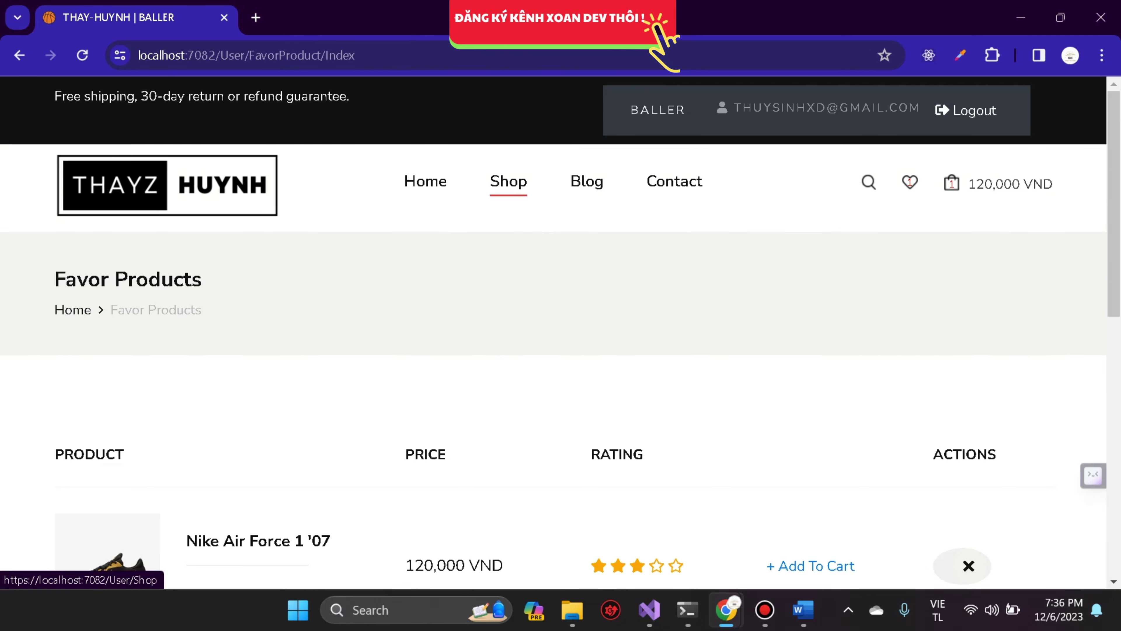
click(509, 181)
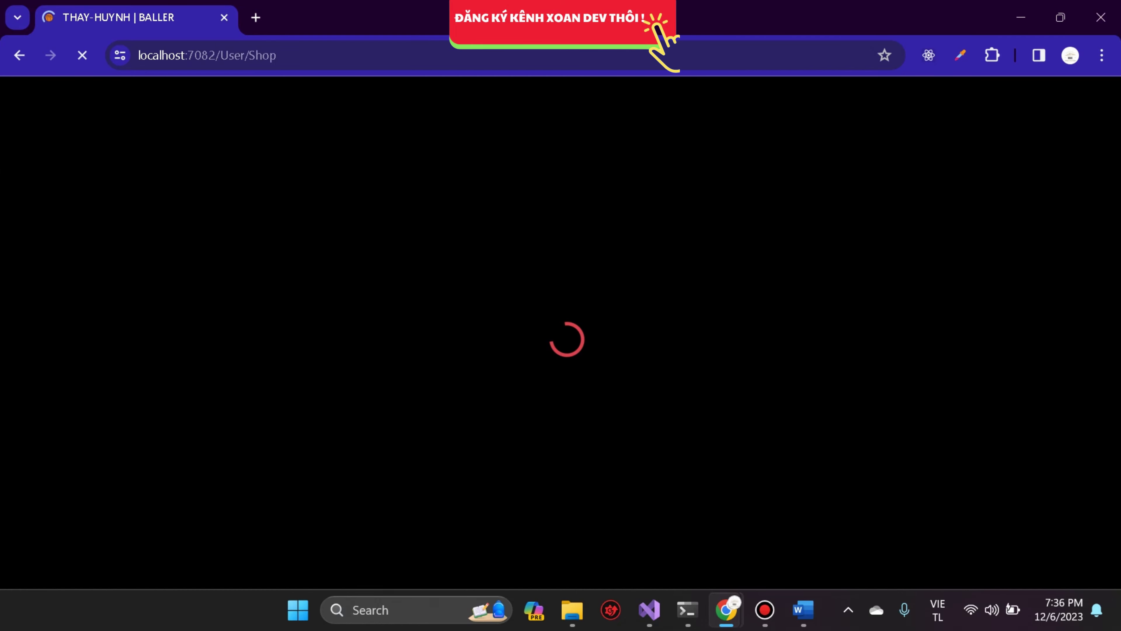
scroll(680, 274, down, 4)
scroll(680, 274, down, 2)
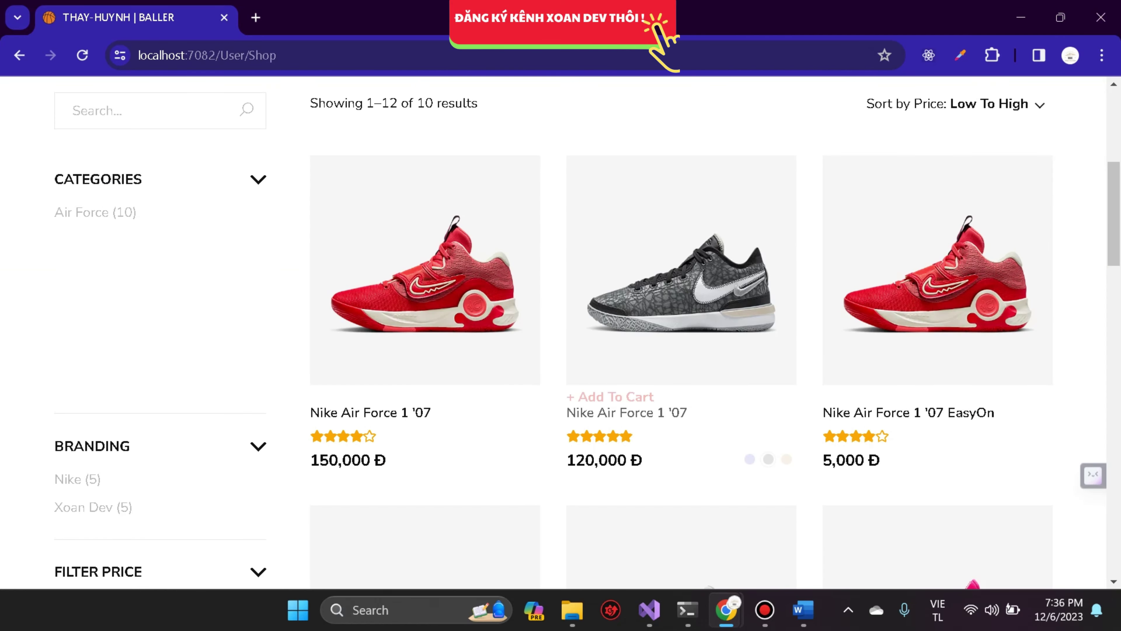
scroll(680, 274, down, 4)
scroll(680, 274, down, 3)
scroll(423, 220, up, 2)
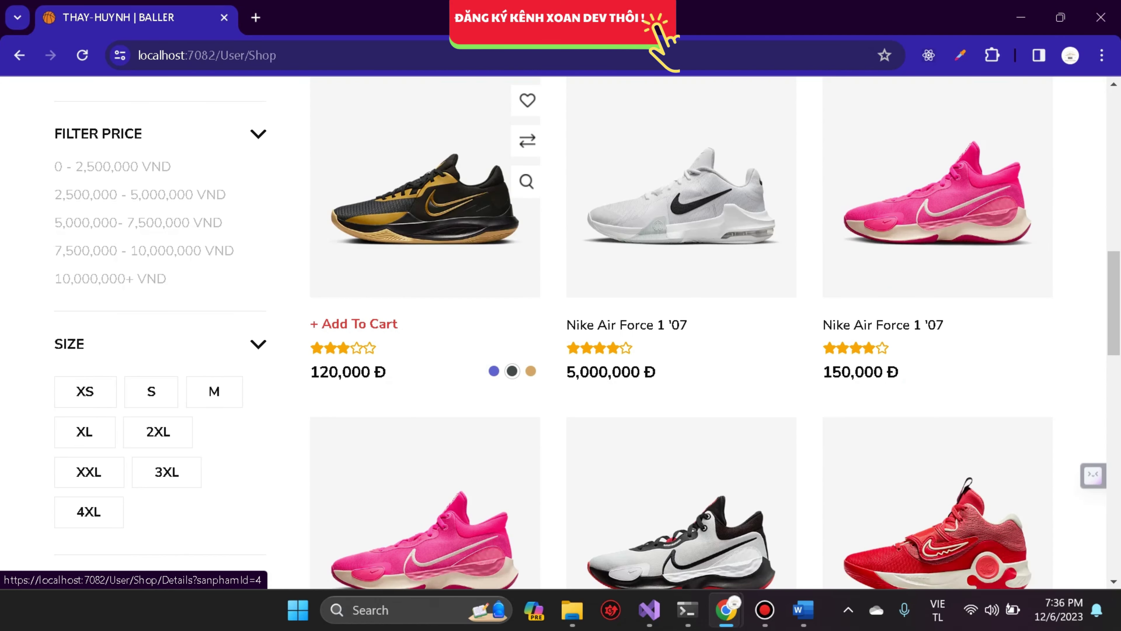
click(505, 181)
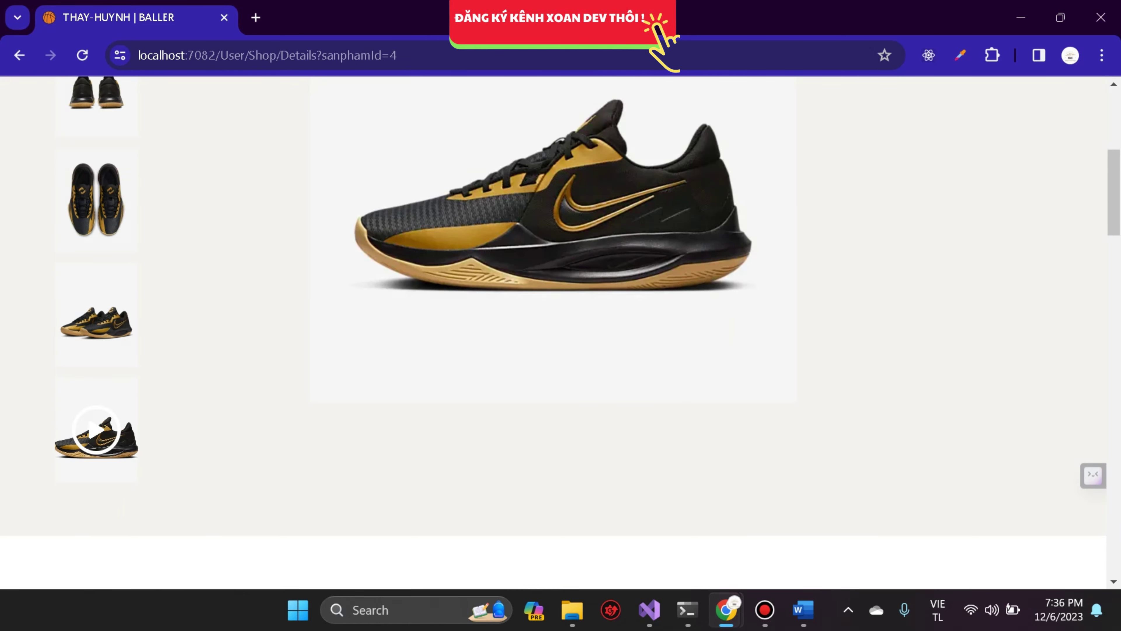
Choose size 43 and add it to the cart, bringing the total to 240,000 VND
scroll(561, 331, down, 5)
click(455, 312)
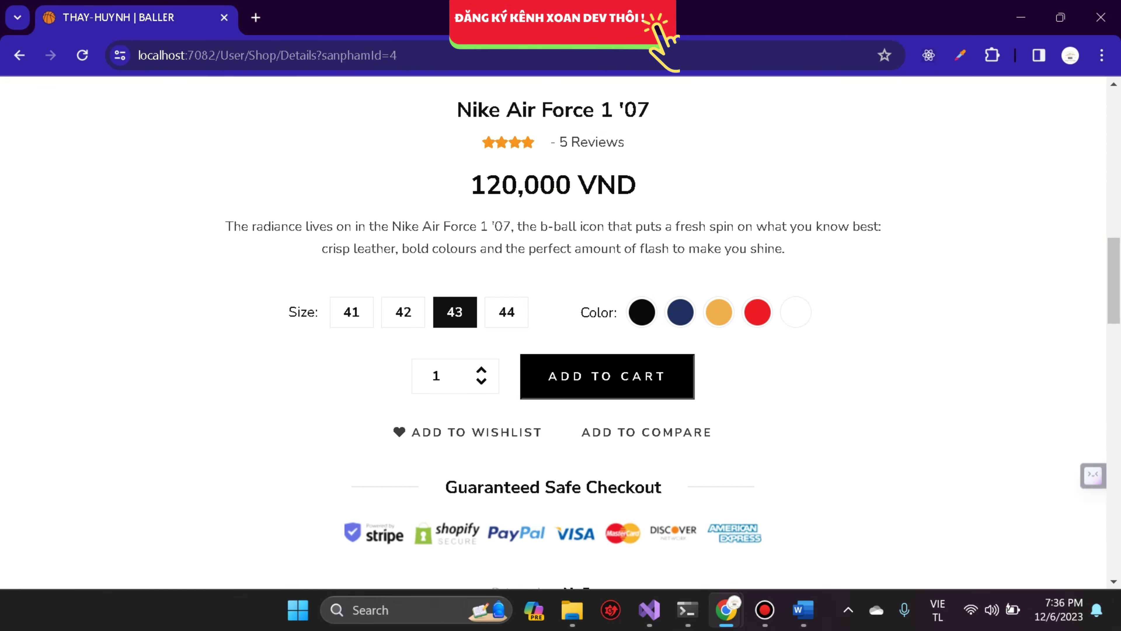
click(608, 376)
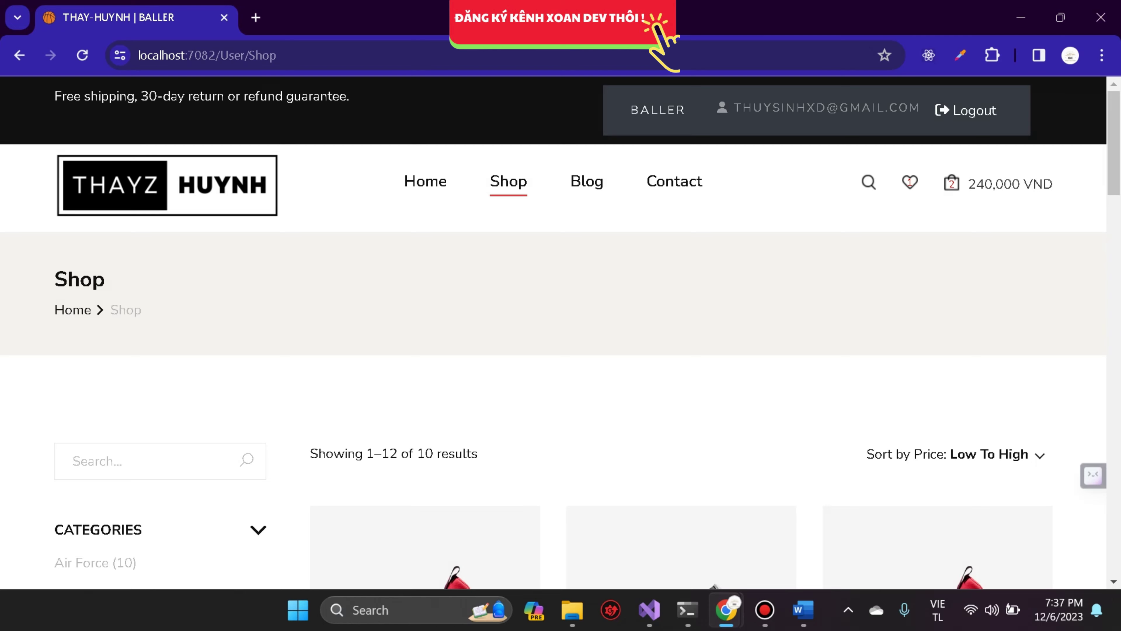
Go to the Shopping Cart page and scroll down to the cart items
scroll(561, 331, down, 2)
scroll(561, 331, down, 4)
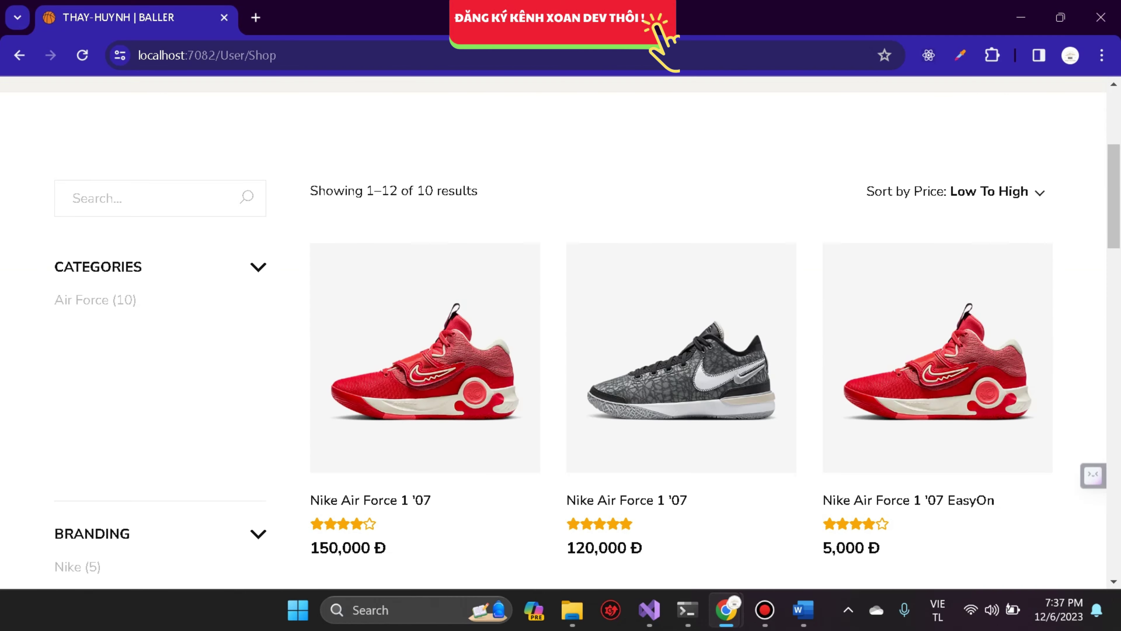
scroll(561, 331, up, 6)
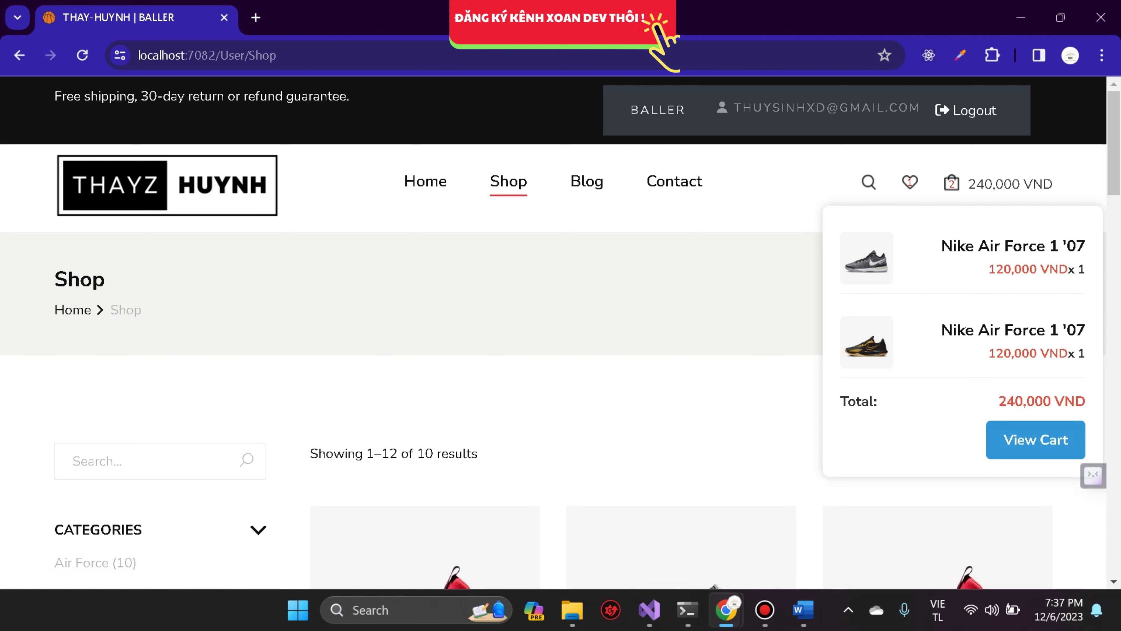
click(1036, 439)
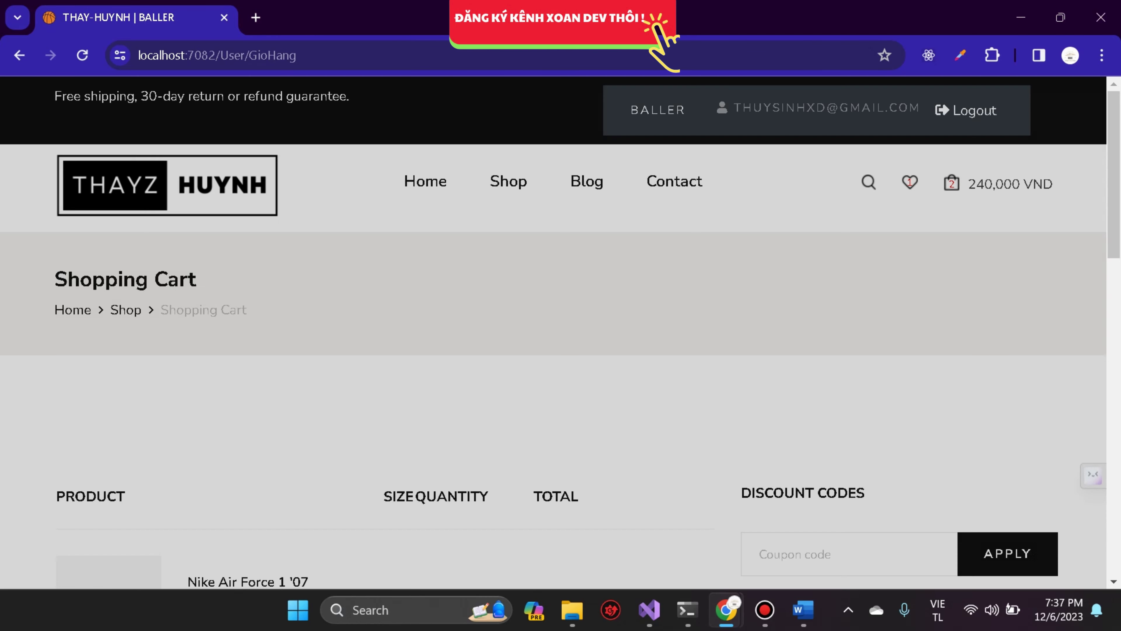
scroll(554, 331, down, 4)
scroll(554, 331, down, 2)
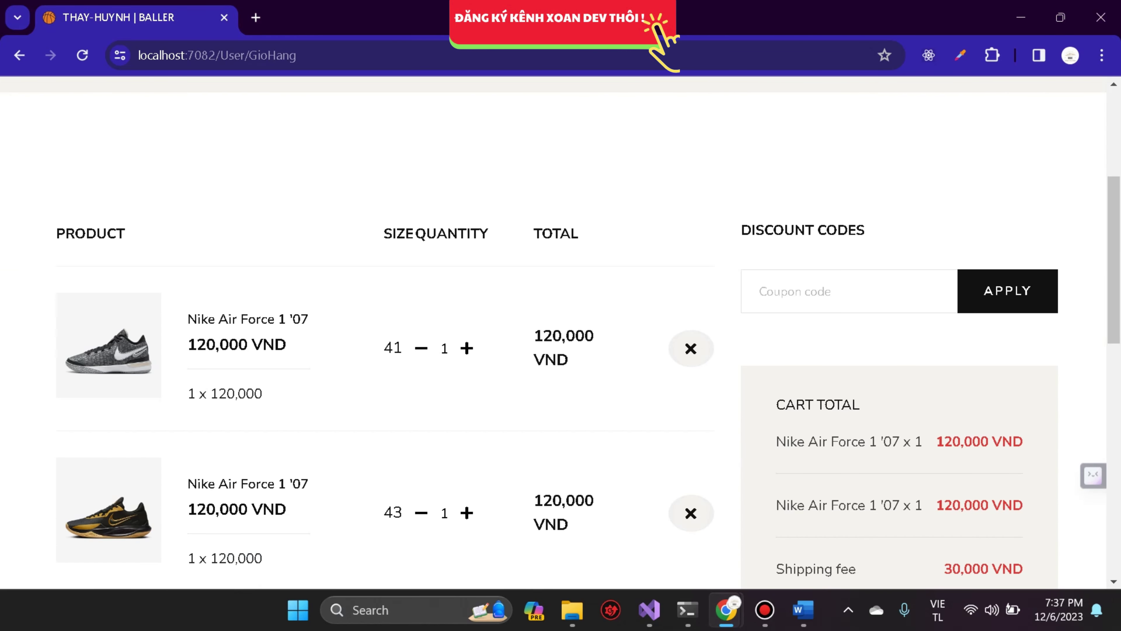
scroll(554, 331, down, 2)
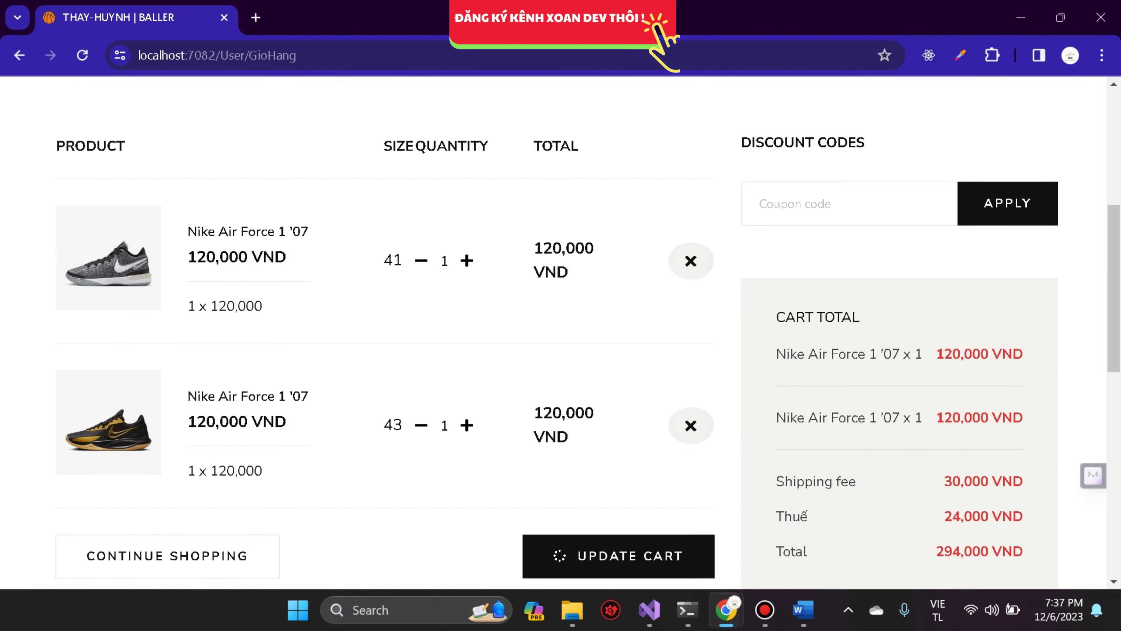
Highlight the first item's name, the grey size-41 Nike Air Force 1 '07
drag(189, 231, 261, 231)
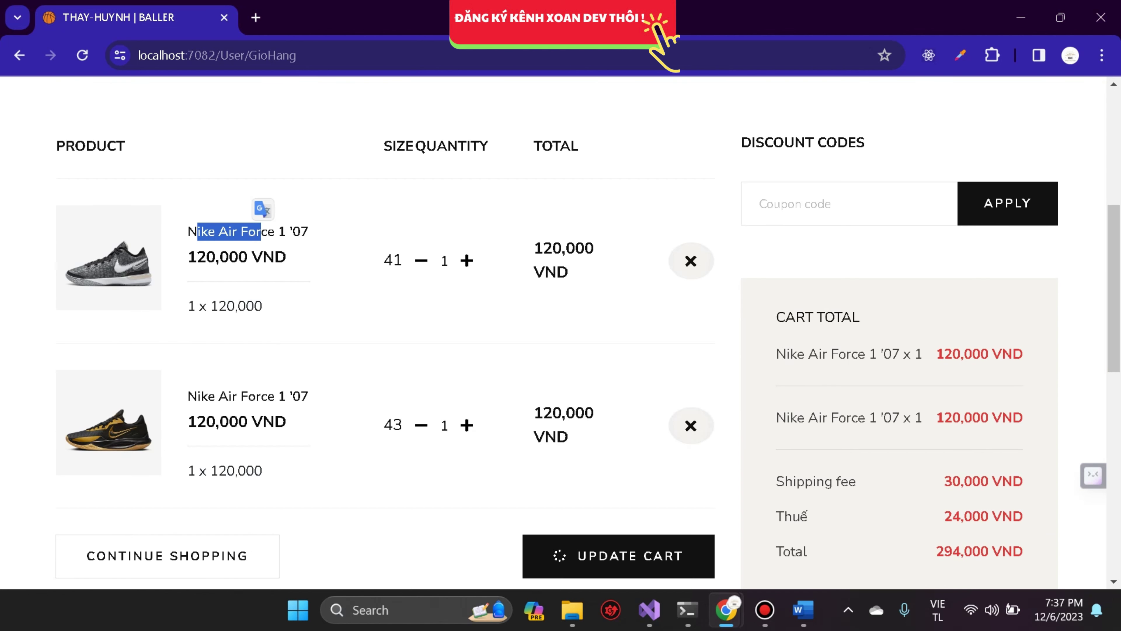
click(260, 231)
drag(189, 231, 277, 231)
click(277, 231)
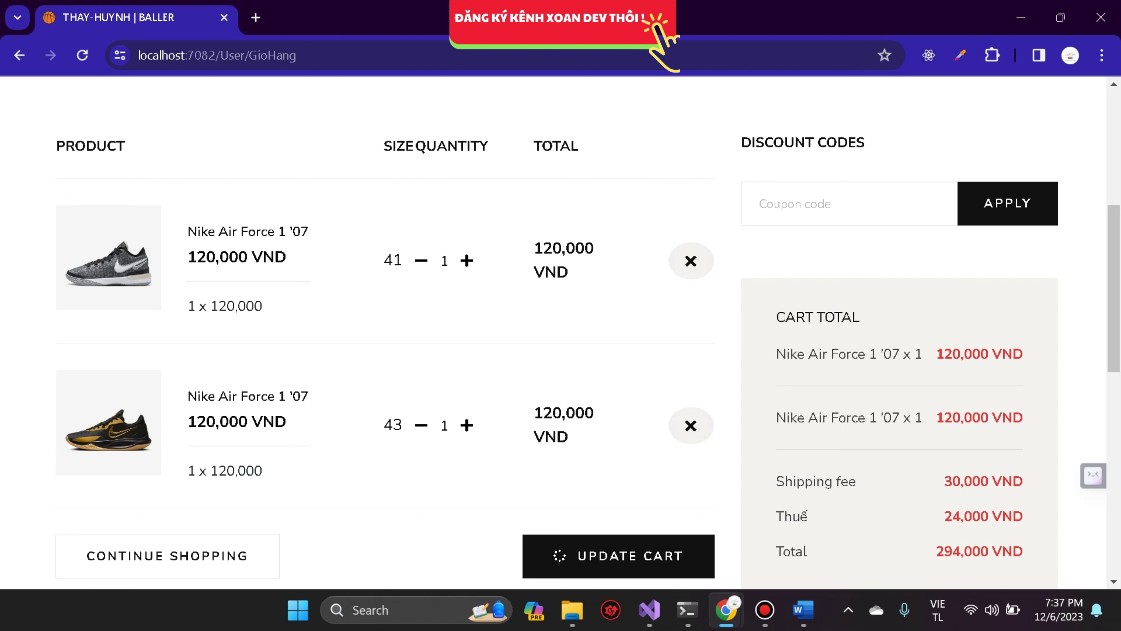
drag(393, 260, 403, 259)
click(402, 260)
scroll(561, 331, up, 2)
Point out the first shoe's current quantity of 1
drag(188, 393, 395, 348)
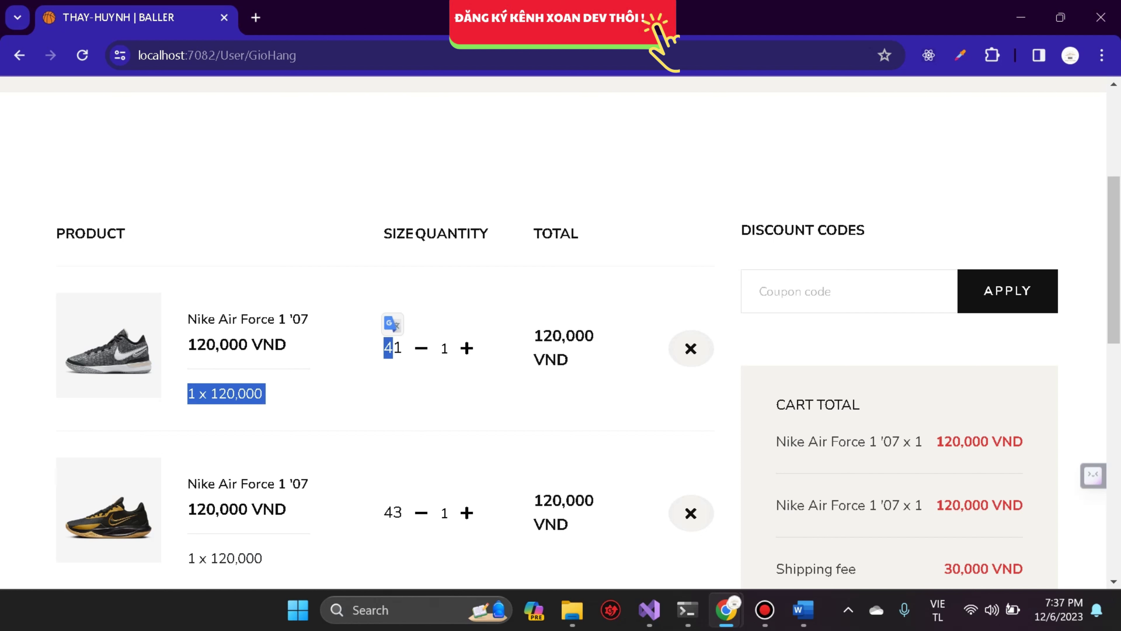
double_click(444, 348)
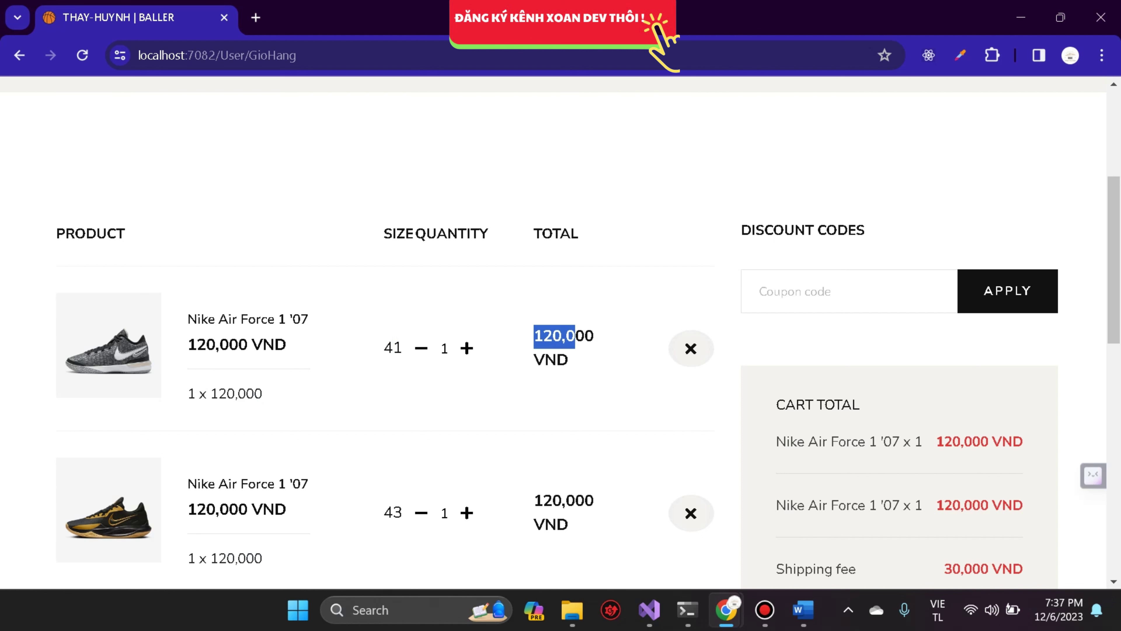
drag(535, 336, 569, 360)
scroll(561, 331, down, 4)
scroll(560, 331, up, 4)
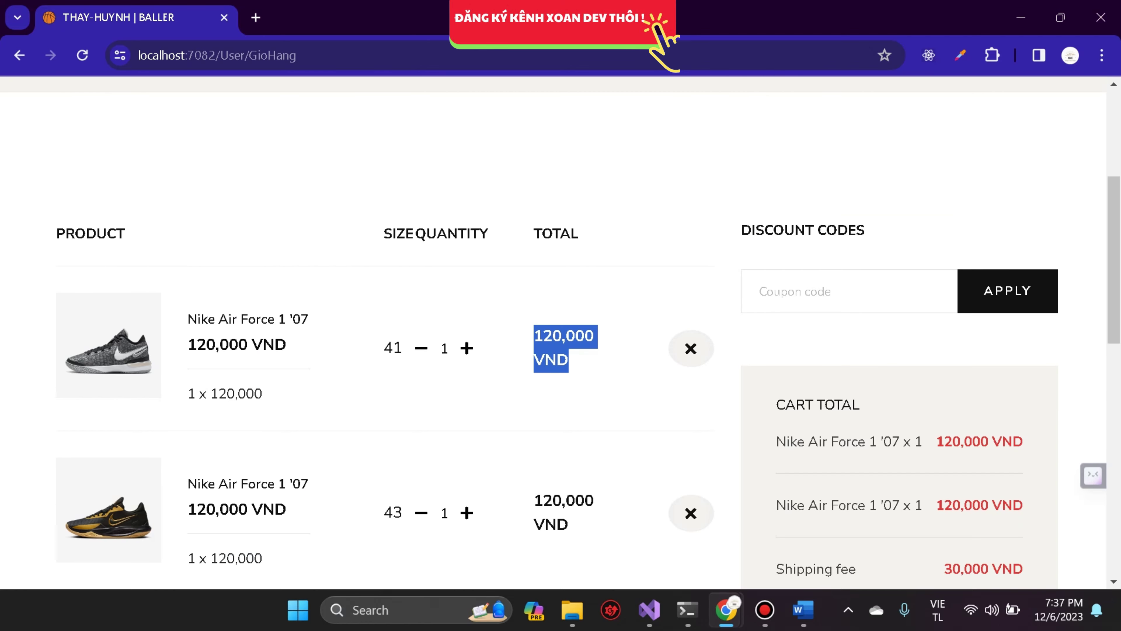
Raise the first shoe's quantity to 2, making its row total 240,000 VND
click(467, 348)
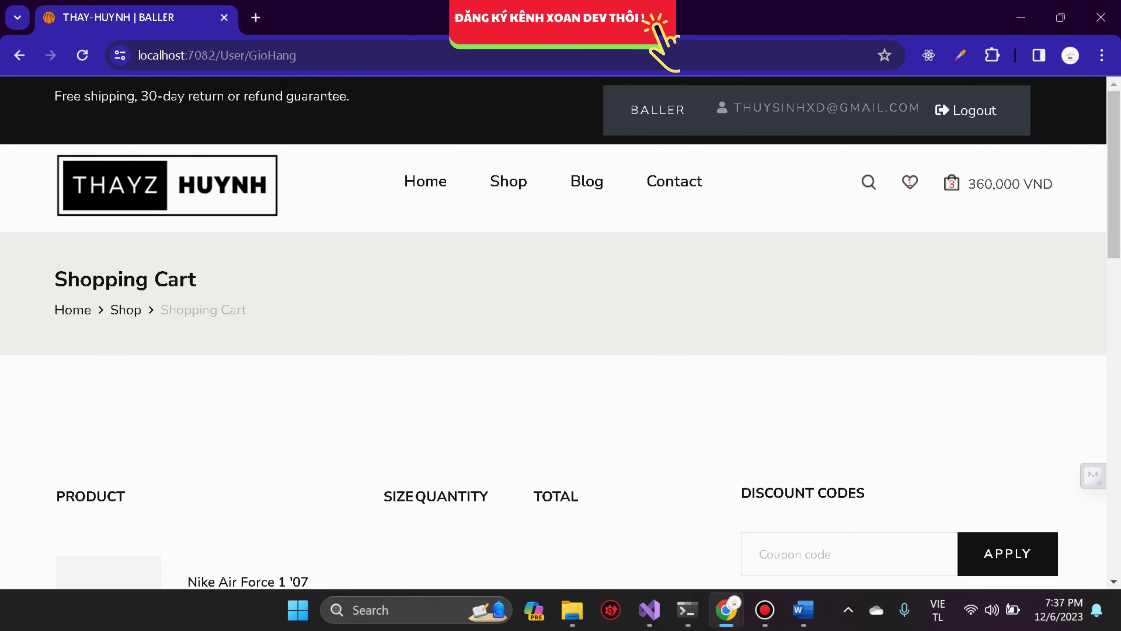
scroll(554, 331, down, 6)
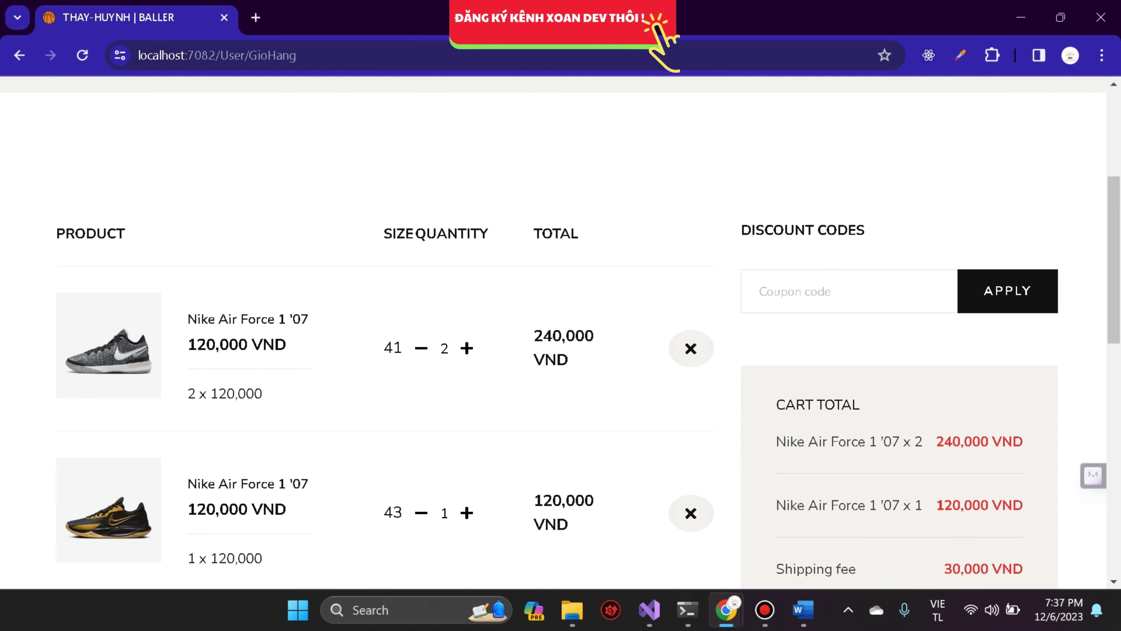
double_click(444, 348)
drag(187, 393, 390, 348)
drag(543, 233, 570, 233)
drag(534, 335, 569, 360)
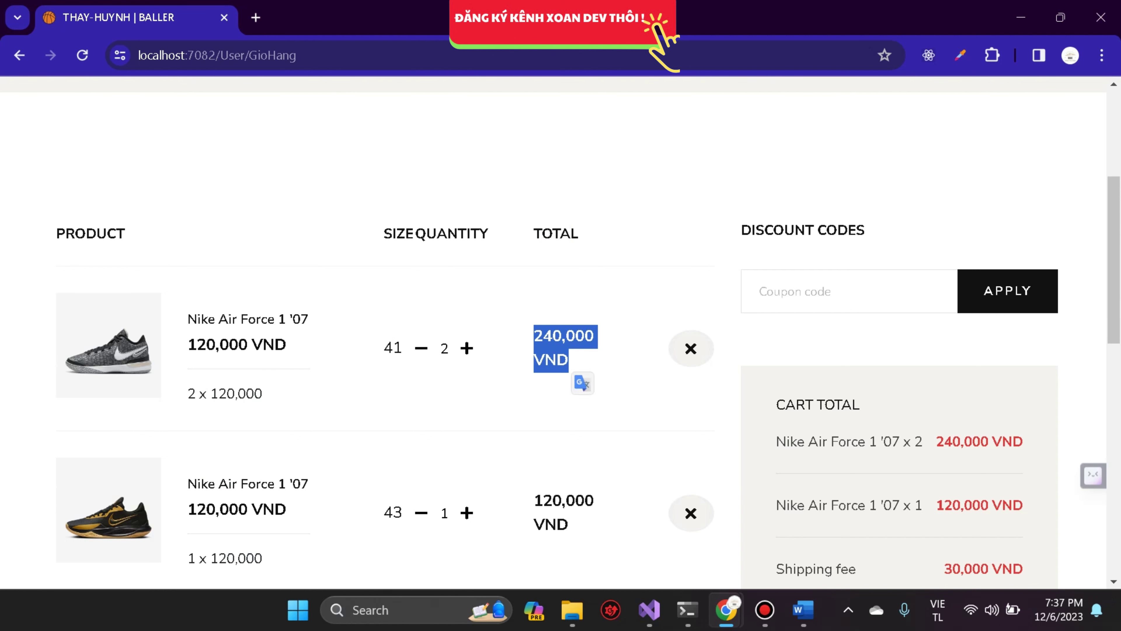
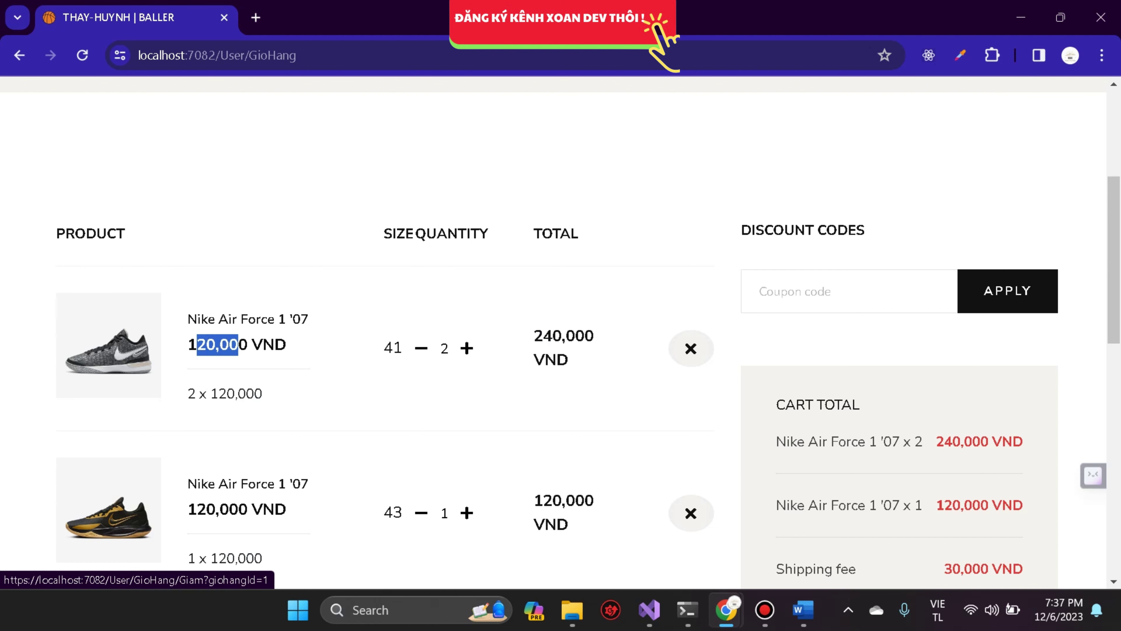
Review the cart: quantity 2, the 240,000 VND row total and the 426,000 VND cart total
click(444, 348)
double_click(444, 348)
drag(534, 329, 569, 366)
scroll(561, 331, down, 2)
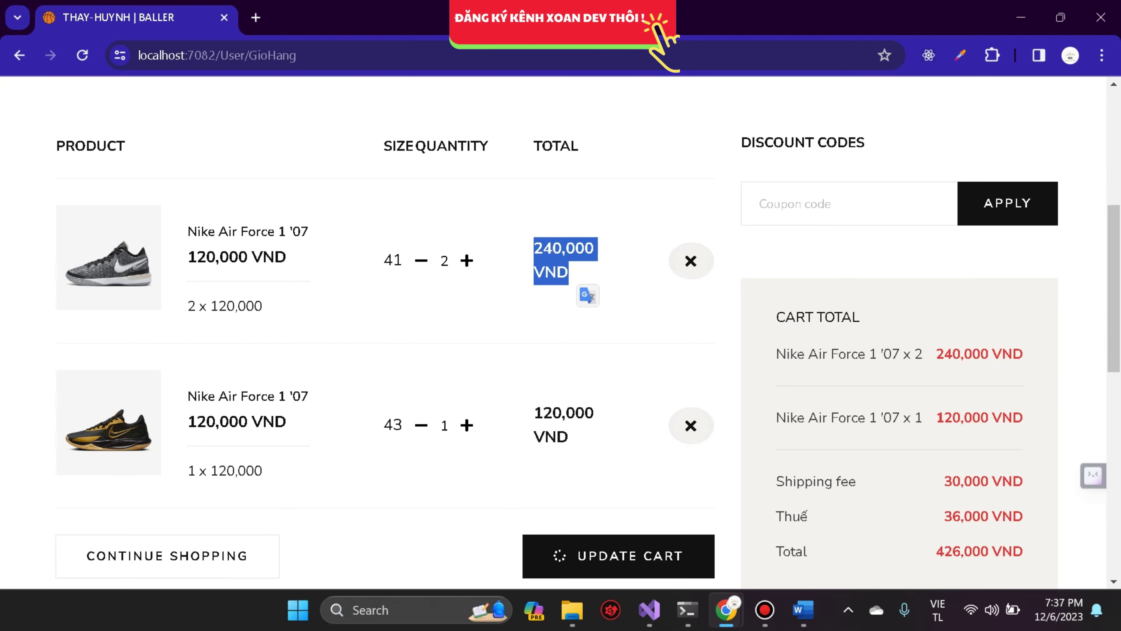
scroll(561, 331, down, 4)
drag(777, 375, 839, 376)
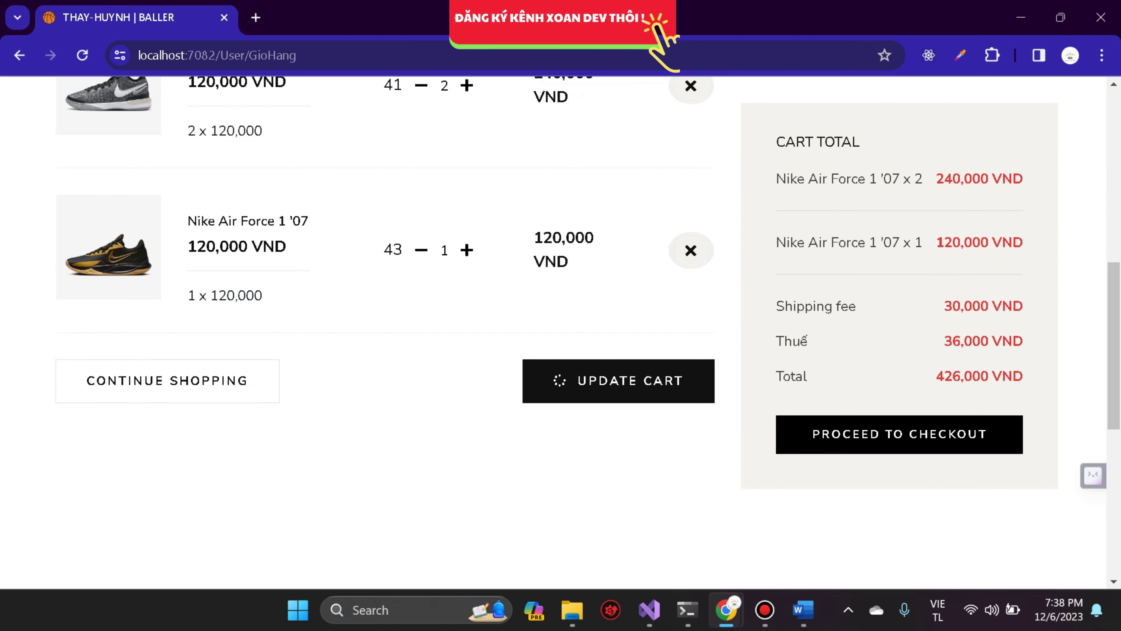
drag(937, 376, 972, 376)
scroll(561, 331, up, 4)
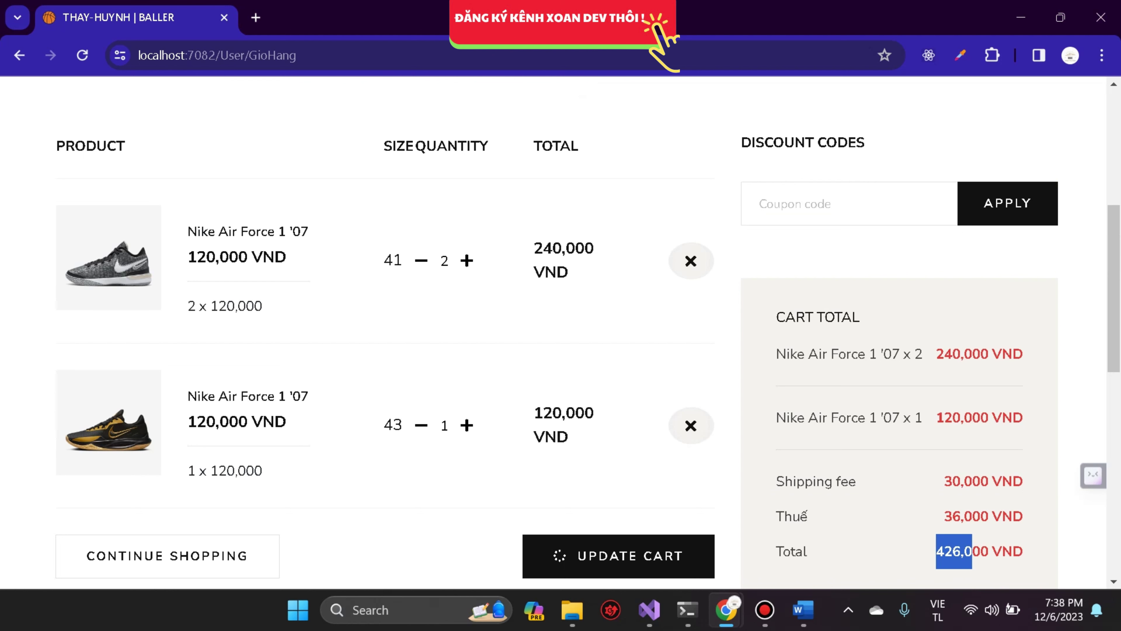
scroll(561, 332, down, 2)
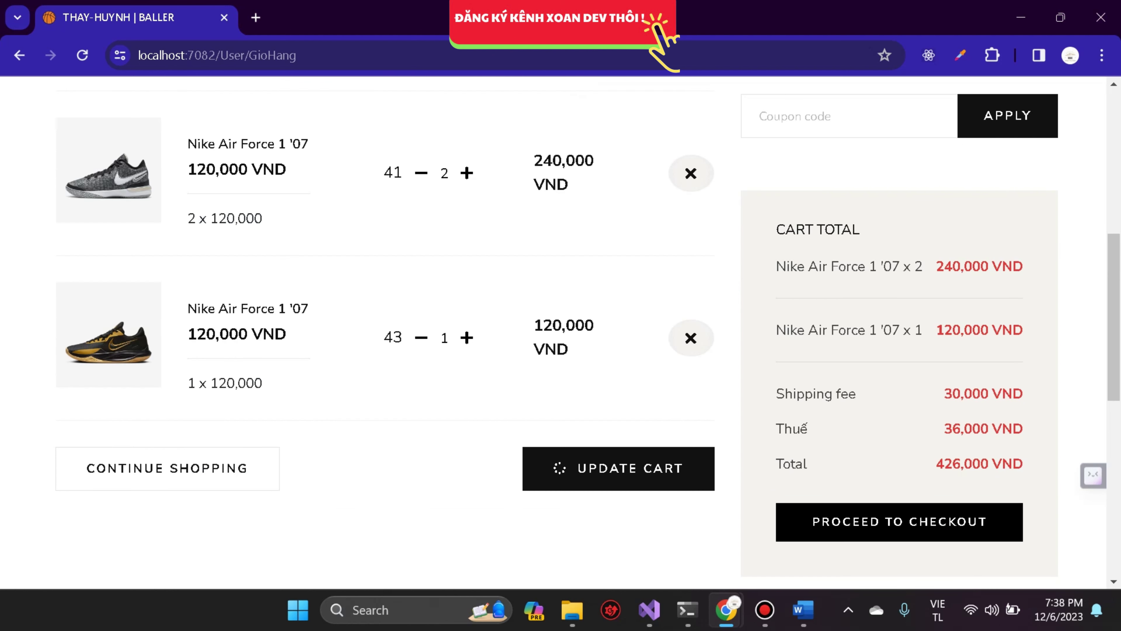
drag(937, 464, 1002, 463)
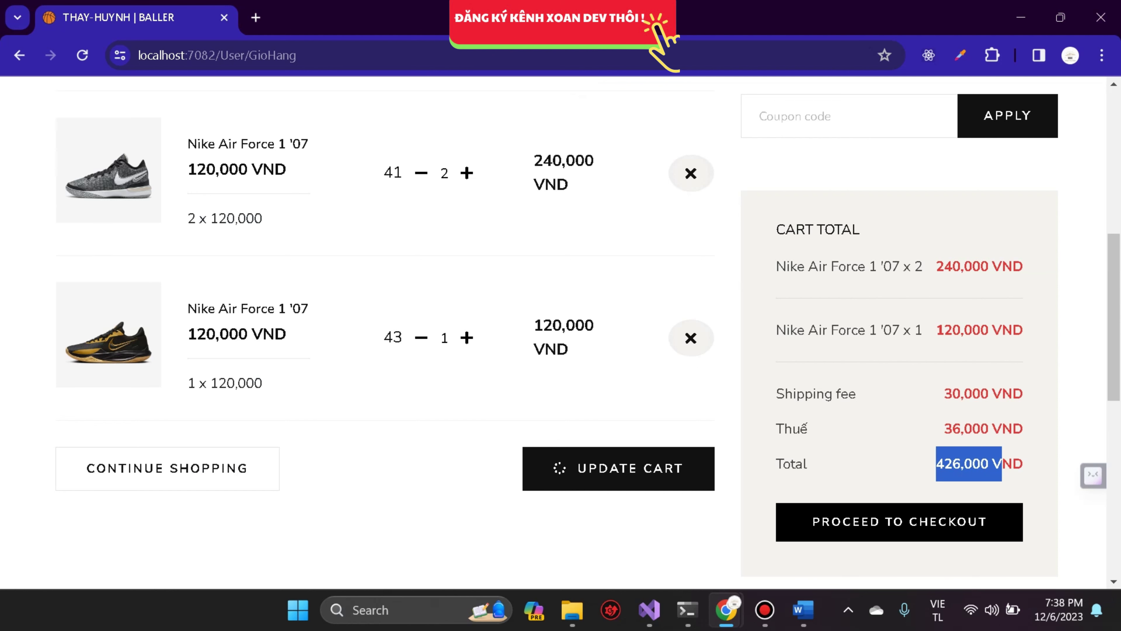
scroll(560, 331, up, 2)
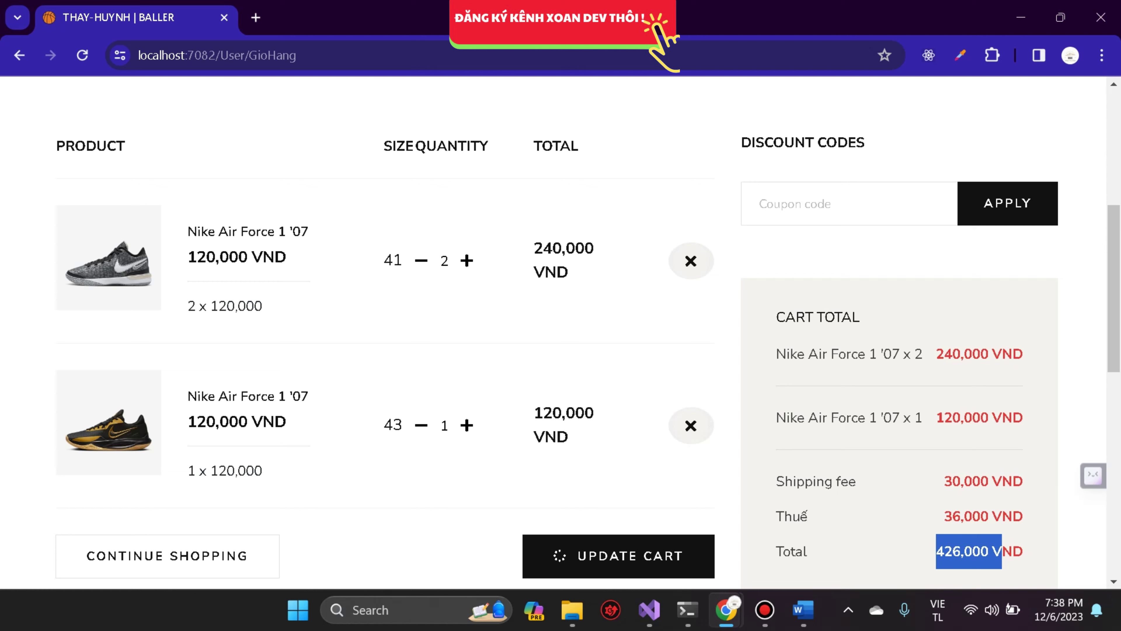
Delete the size 41 pair from the cart, leaving the size 43 pair
key(Return)
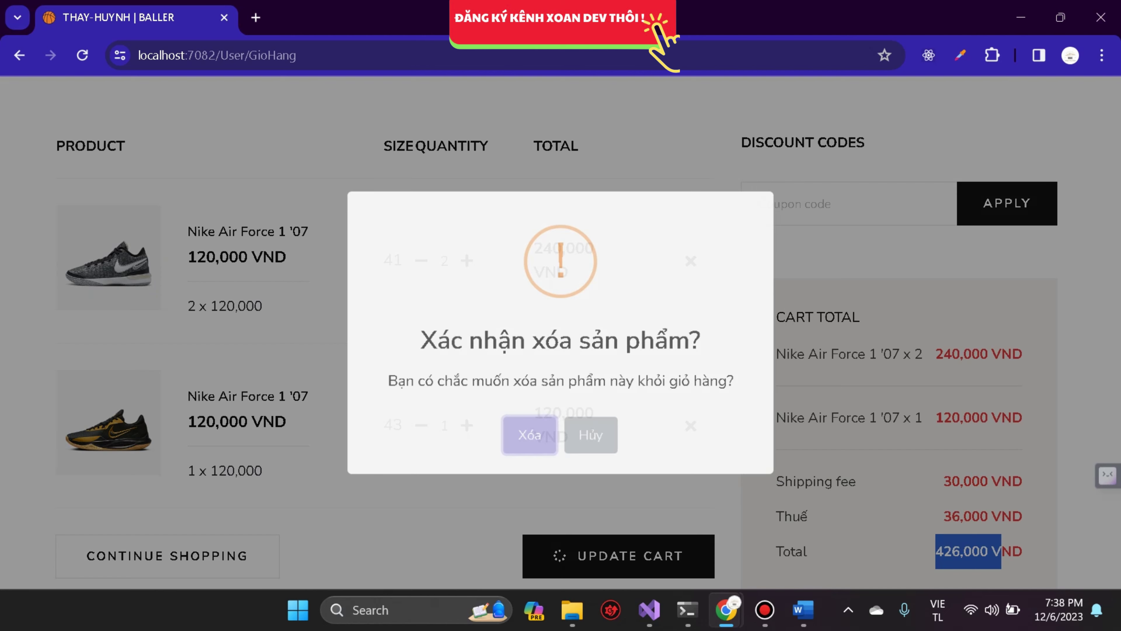
key(Return)
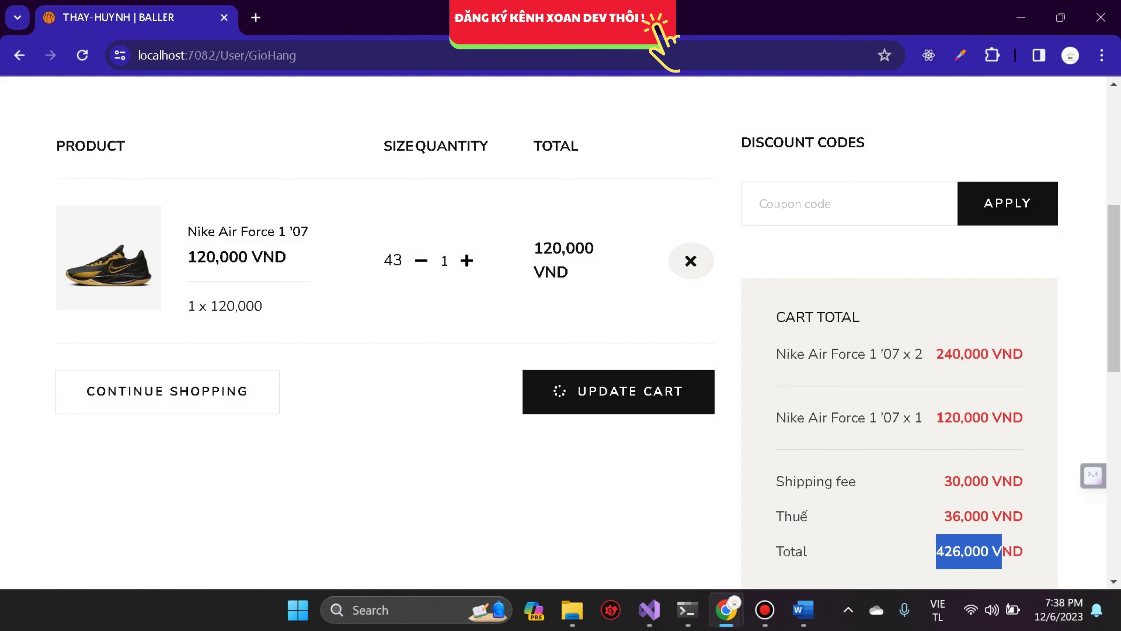
mouse_move(199, 232)
mouse_down()
mouse_move(310, 231)
mouse_move(596, 272)
mouse_up()
click(596, 271)
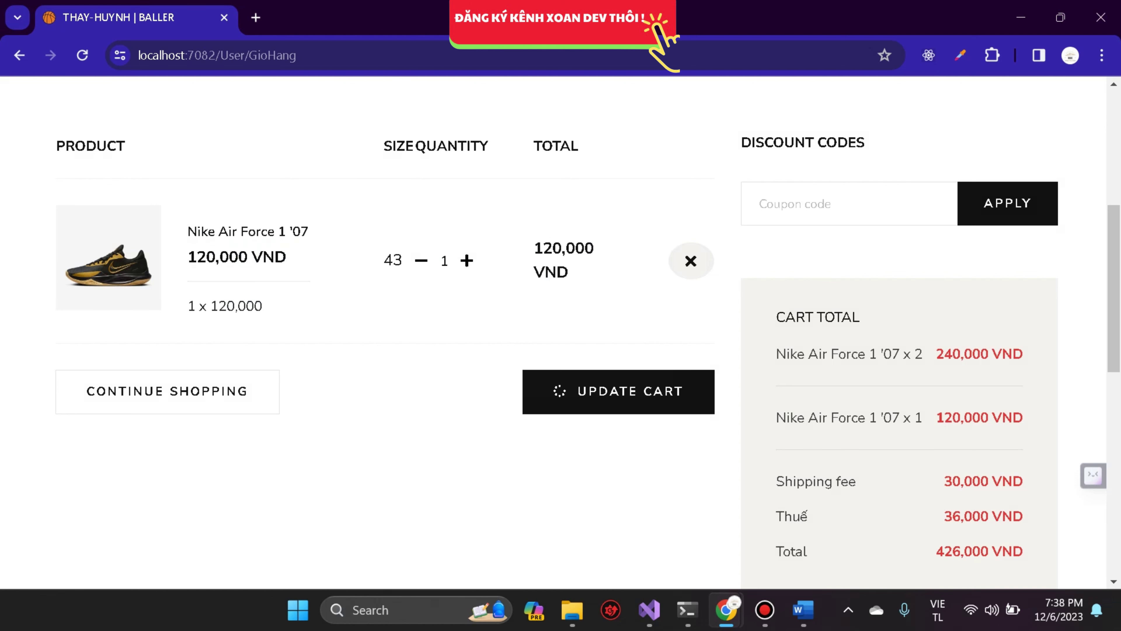
scroll(560, 331, down, 2)
scroll(560, 331, down, 2)
scroll(561, 331, up, 4)
scroll(900, 433, down, 2)
scroll(899, 433, down, 2)
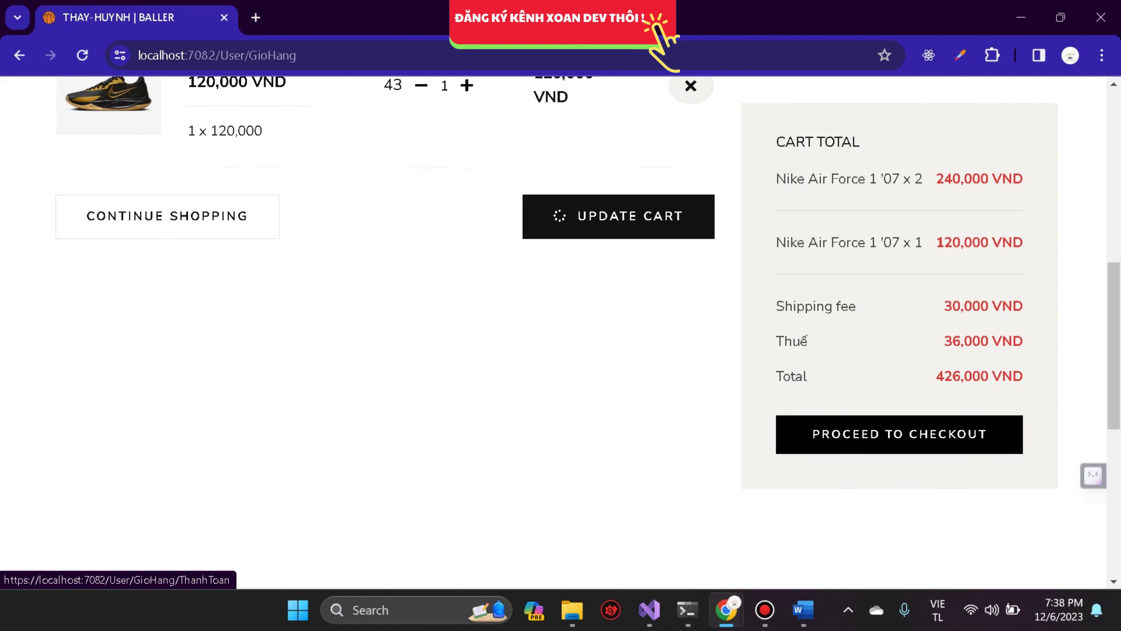
Proceed to checkout and enter the billing email and the customer's name
click(899, 434)
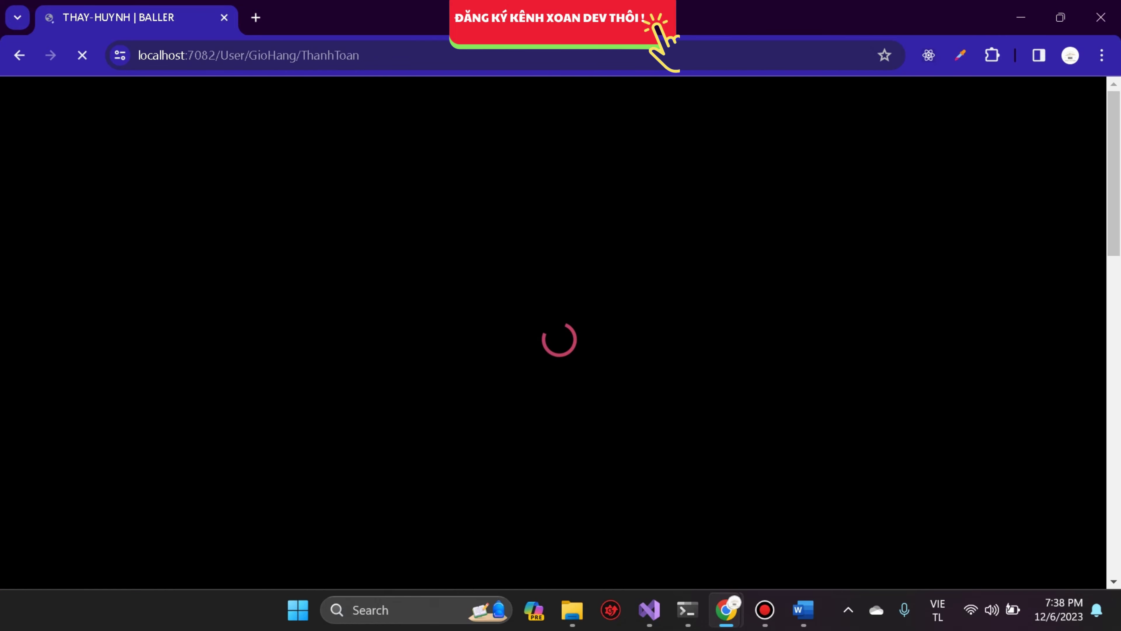
scroll(561, 331, down, 6)
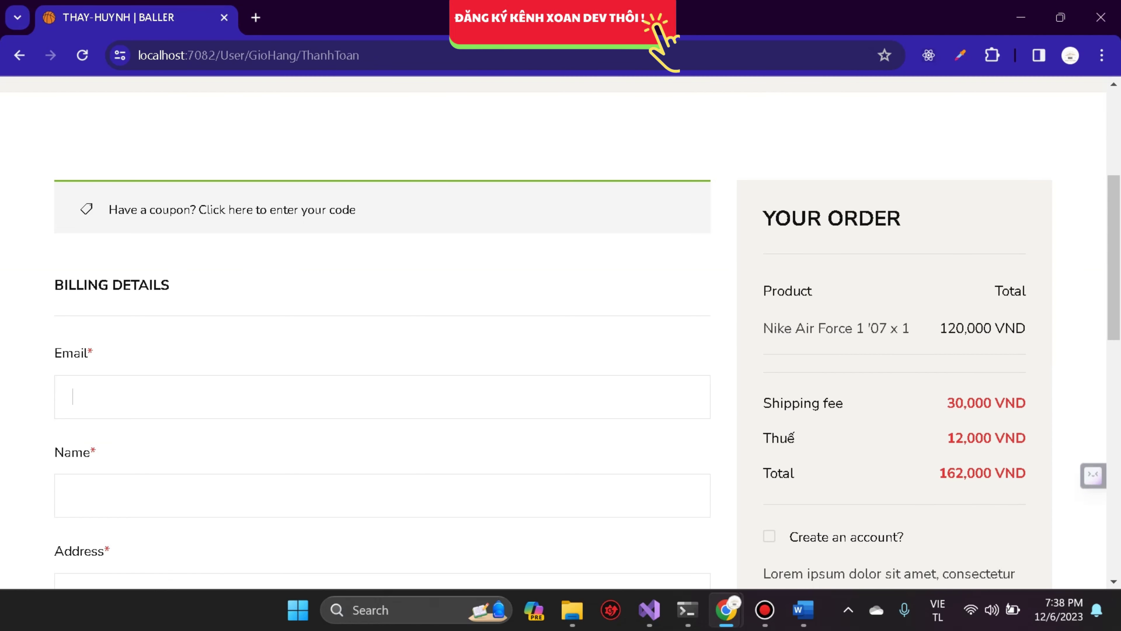
scroll(560, 331, down, 4)
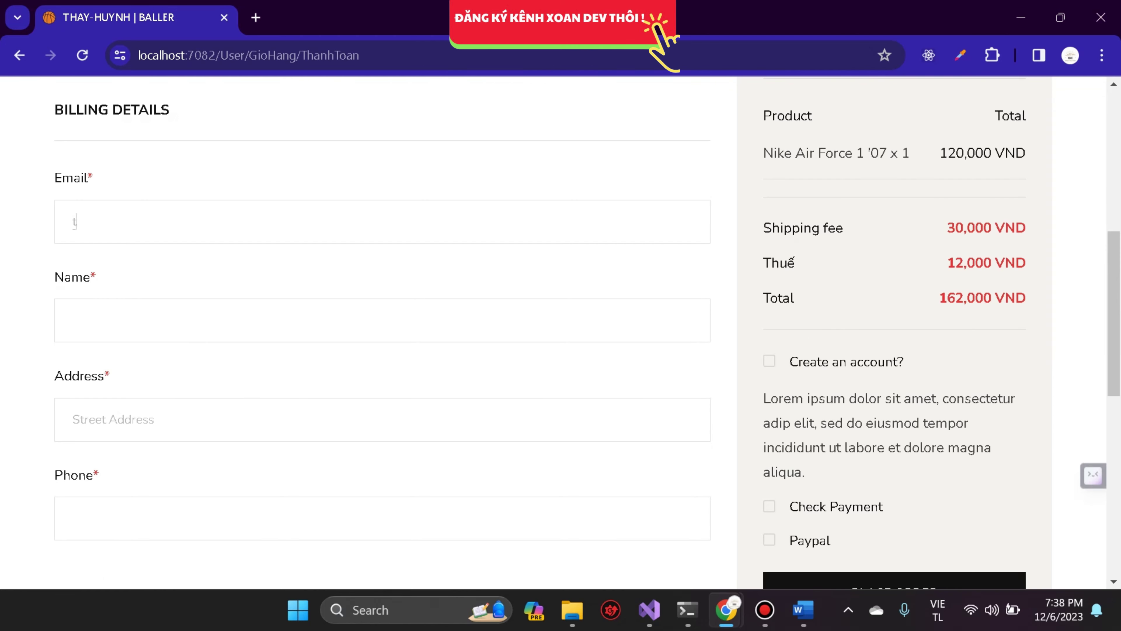
click(159, 320)
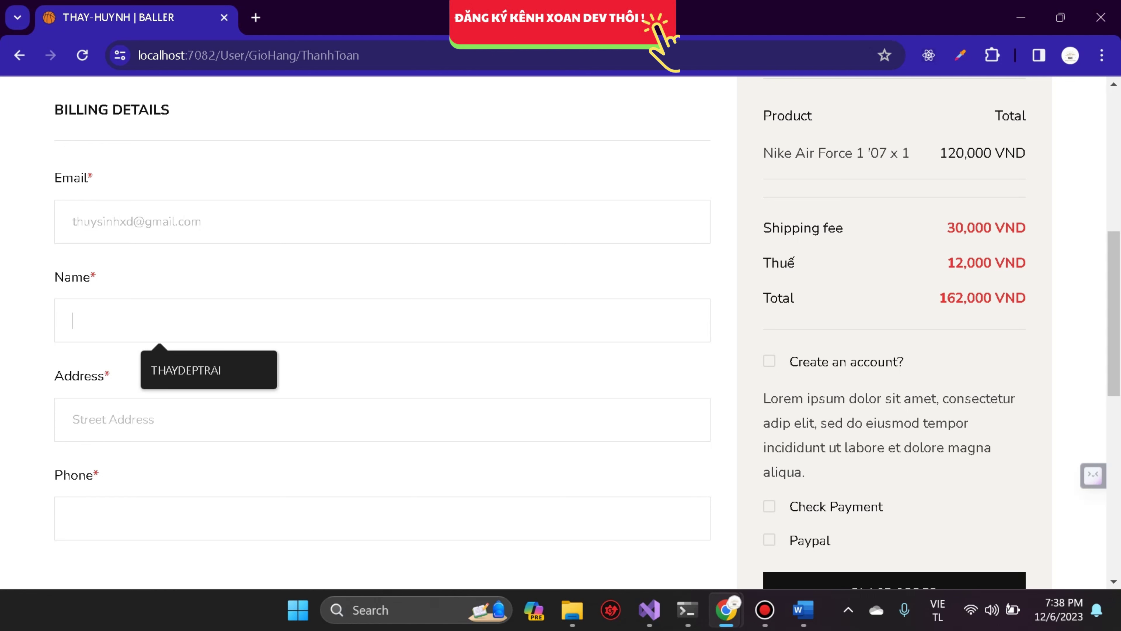
text(Xoan Dev u)
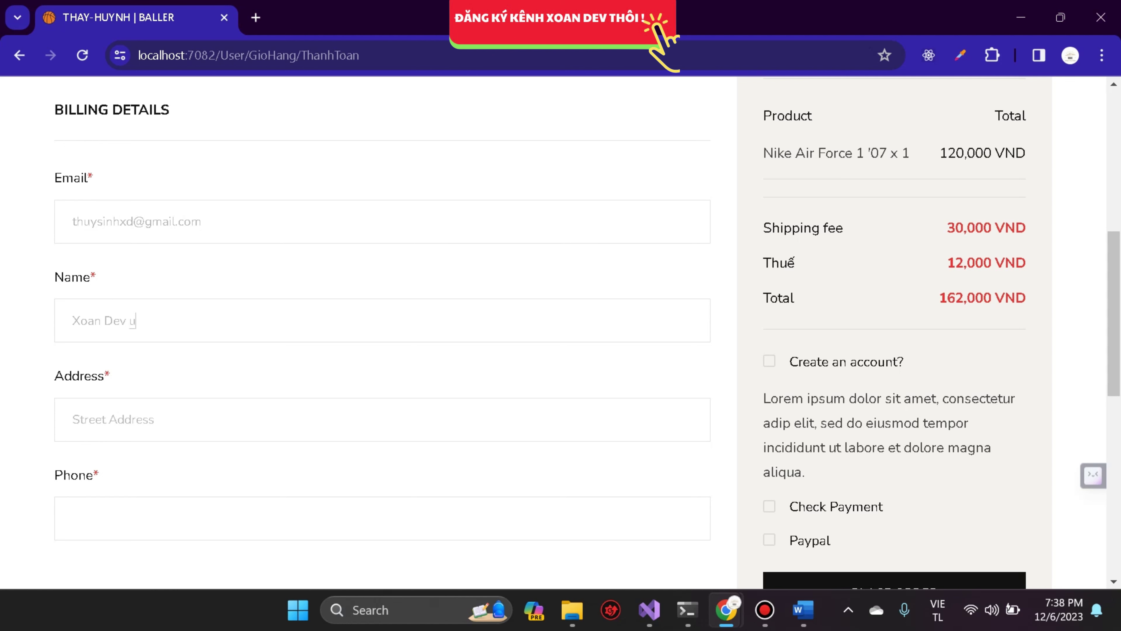
key(BackSpace)
text(User)
Fill in the billing address and phone number fields, correcting typos
click(177, 419)
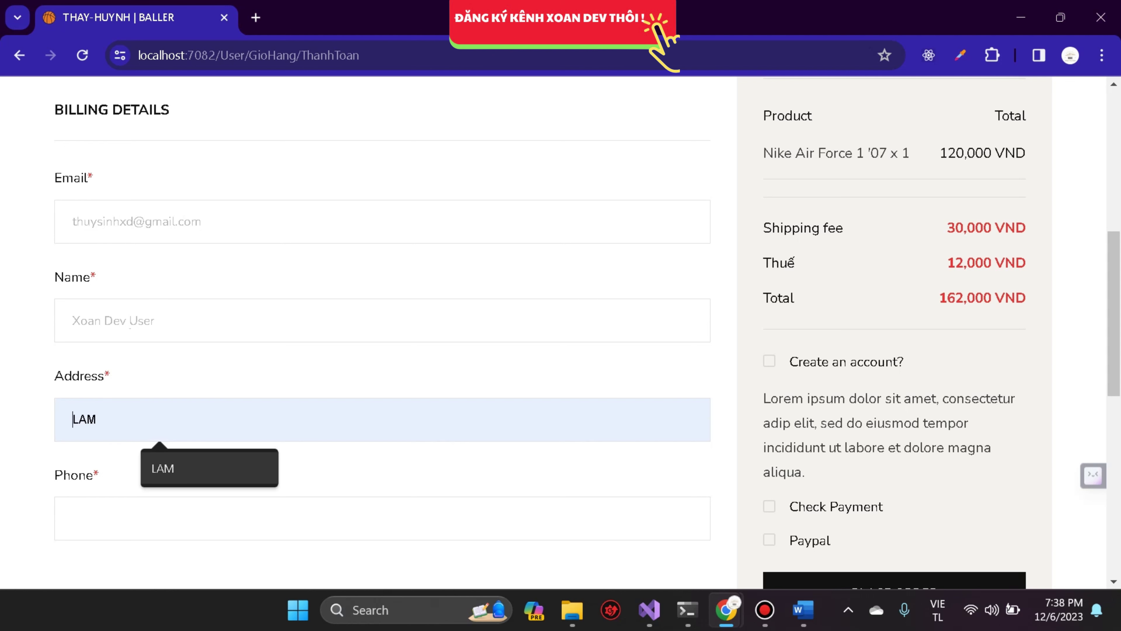
text(City)
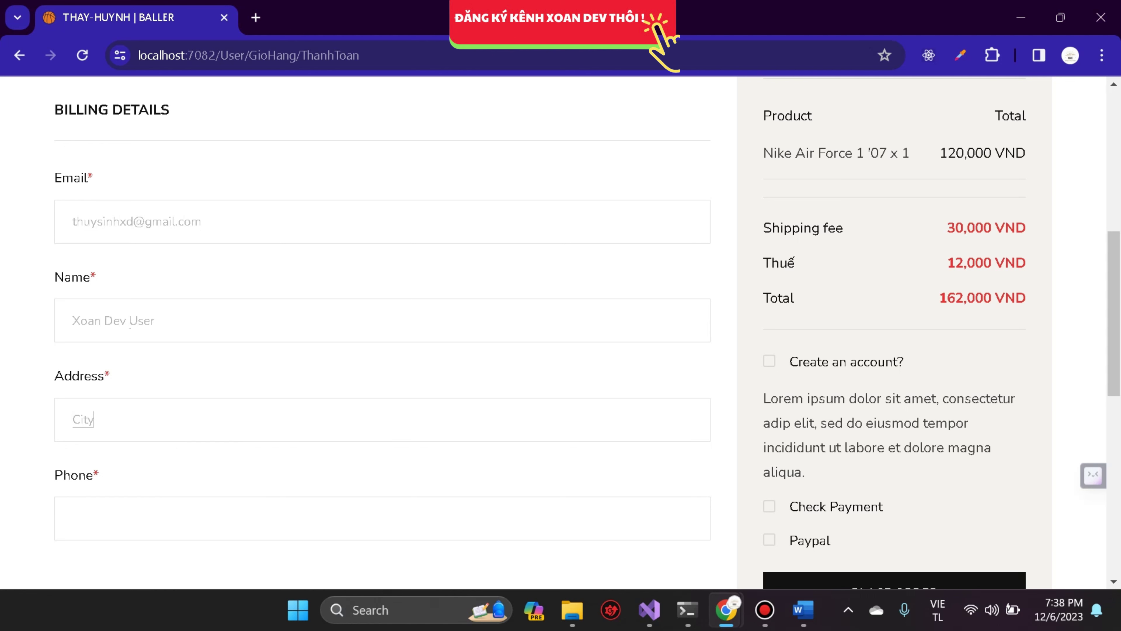
key(BackSpace)
key(BackSpace)
key(BackSpace)
key(BackSpace)
text(Sa)
text(i Gon C)
text(Ity)
key(BackSpace)
key(BackSpace)
key(BackSpace)
text(i)
text(ty)
scroll(561, 331, down, 2)
key(Tab)
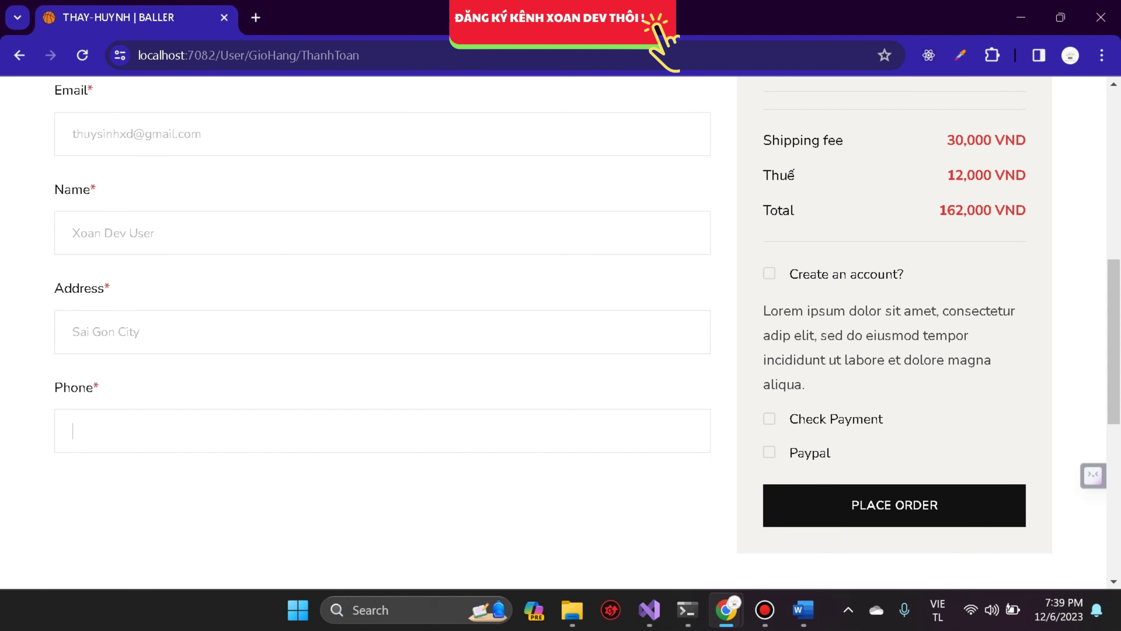
text(2q312312)
key(BackSpace)
key(BackSpace)
key(BackSpace)
key(BackSpace)
key(BackSpace)
key(BackSpace)
text(45353443)
scroll(560, 331, up, 4)
scroll(561, 331, down, 2)
scroll(561, 331, down, 2)
Pay with Paypal to place the order and view the 'Your Order Confirmed!' heading
click(770, 452)
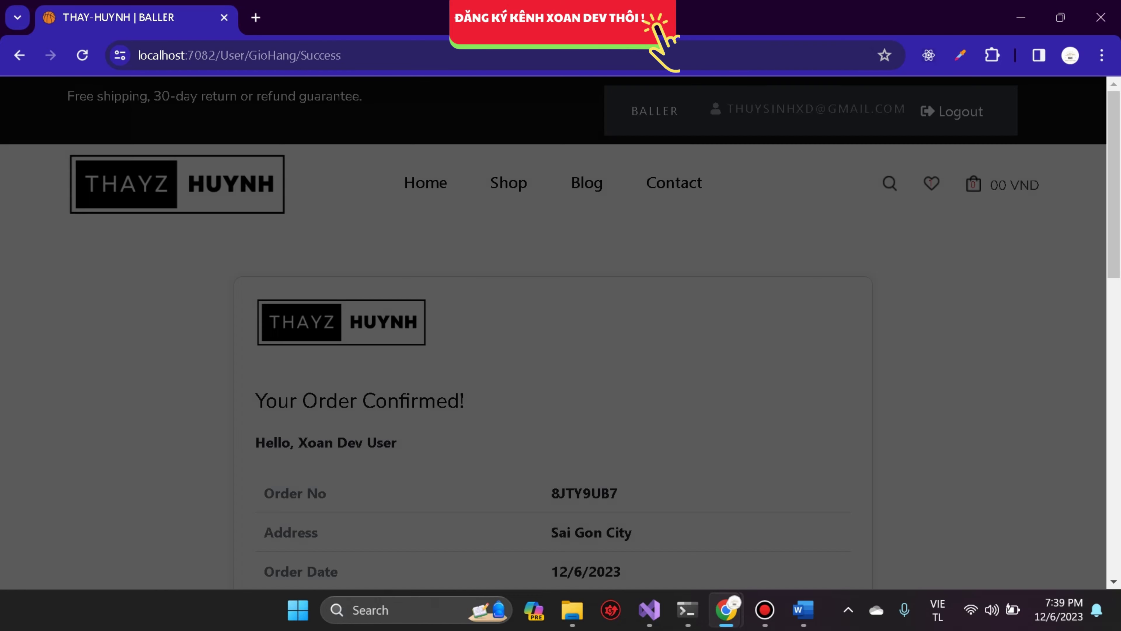
scroll(560, 331, down, 2)
scroll(561, 332, down, 4)
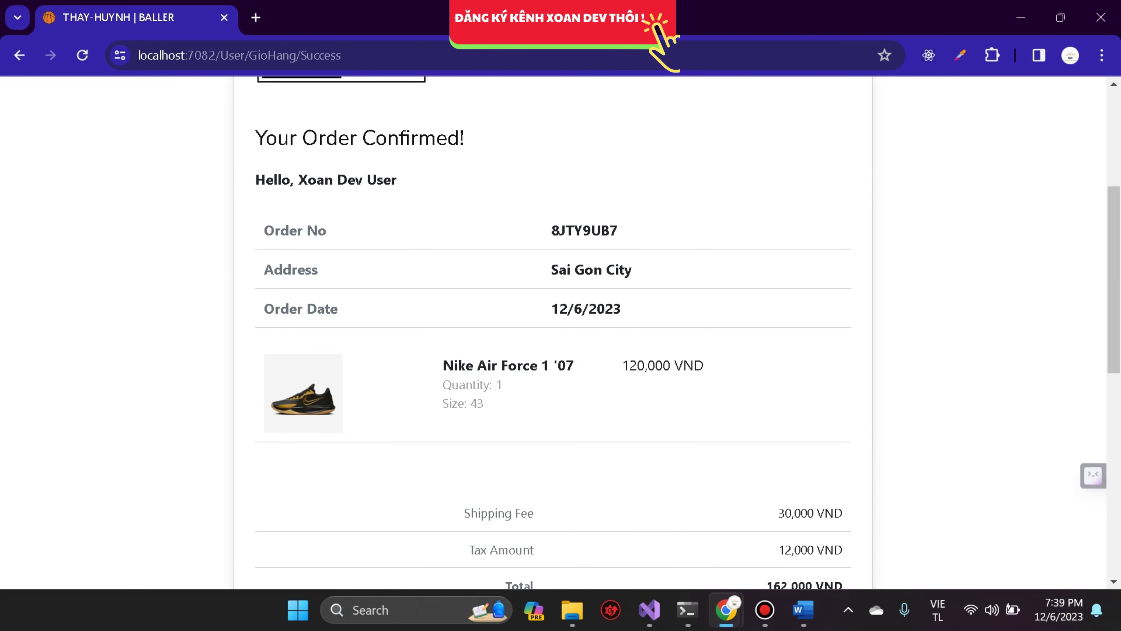
drag(256, 138, 459, 138)
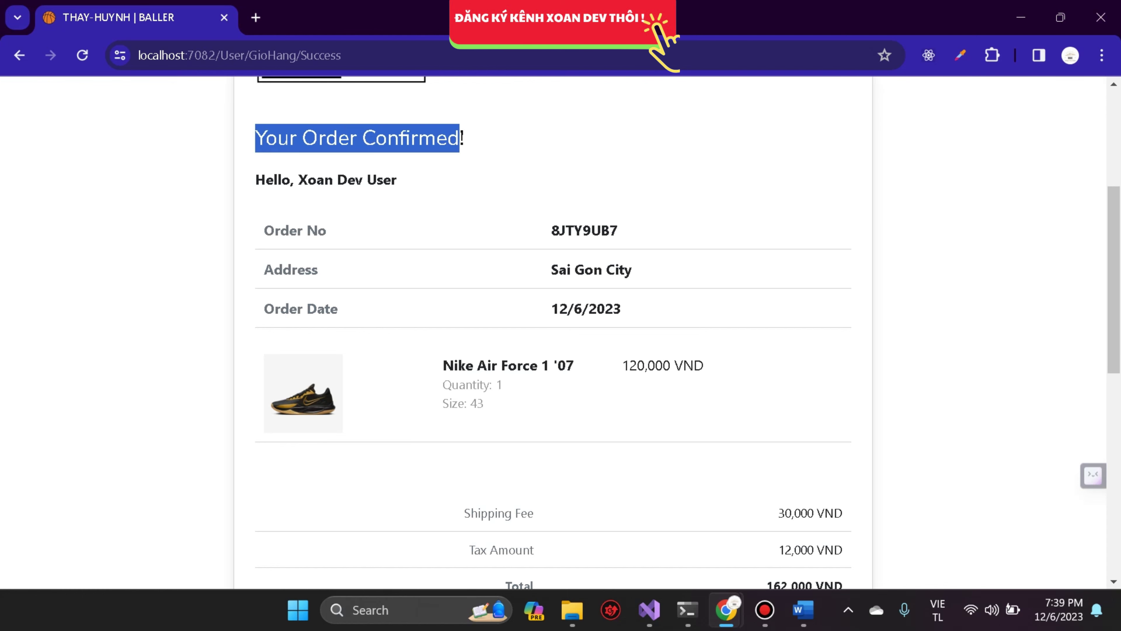
drag(265, 138, 363, 138)
click(363, 138)
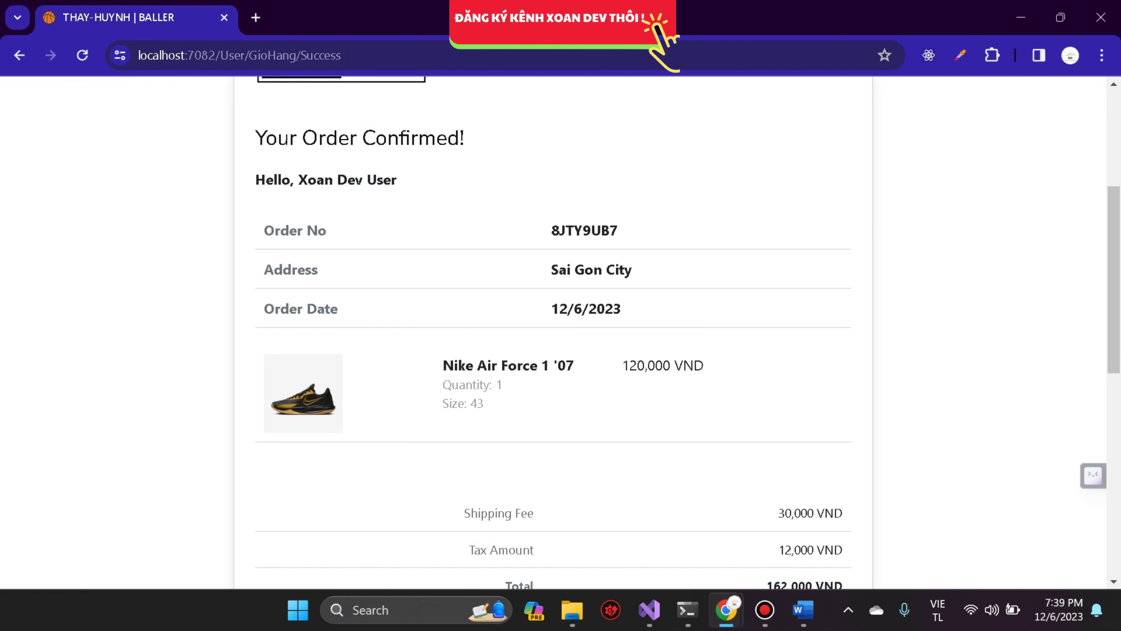
Check the order number, address, order date 12/6/2023 and the shoe's 120,000 VND price
scroll(561, 331, down, 2)
scroll(561, 331, up, 2)
drag(273, 230, 611, 230)
double_click(290, 270)
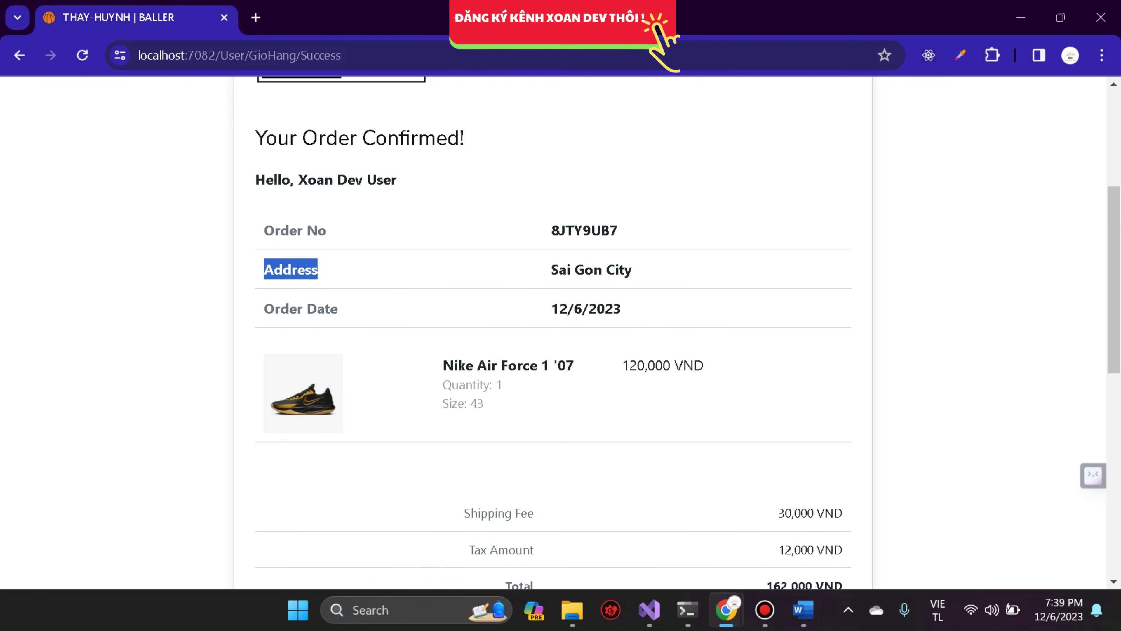
double_click(322, 308)
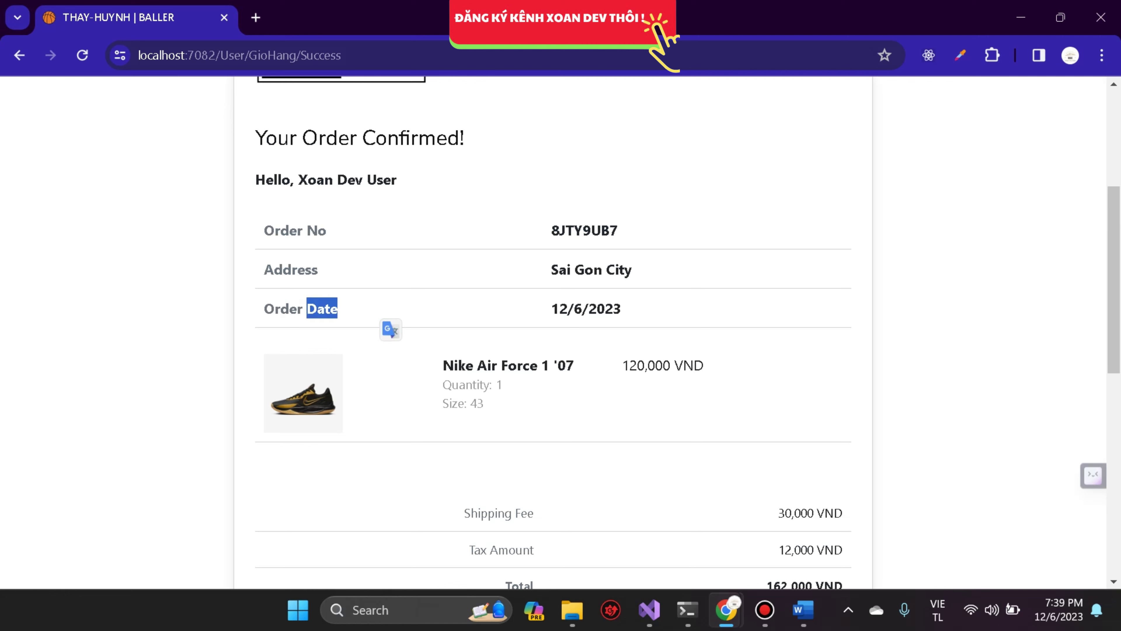
drag(552, 308, 621, 308)
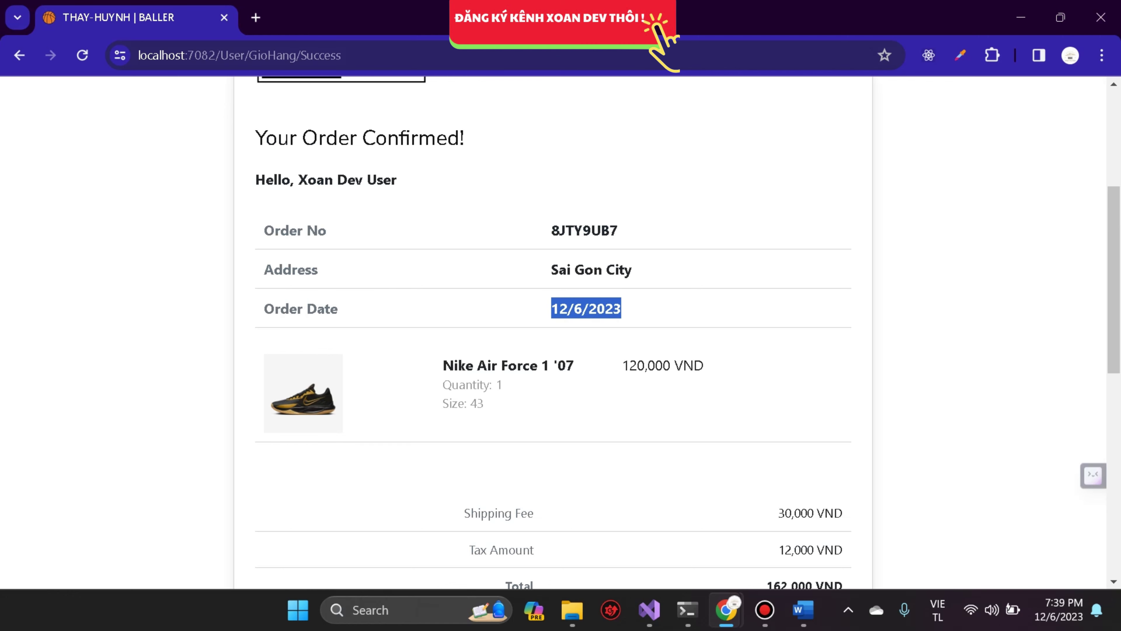
scroll(553, 331, down, 2)
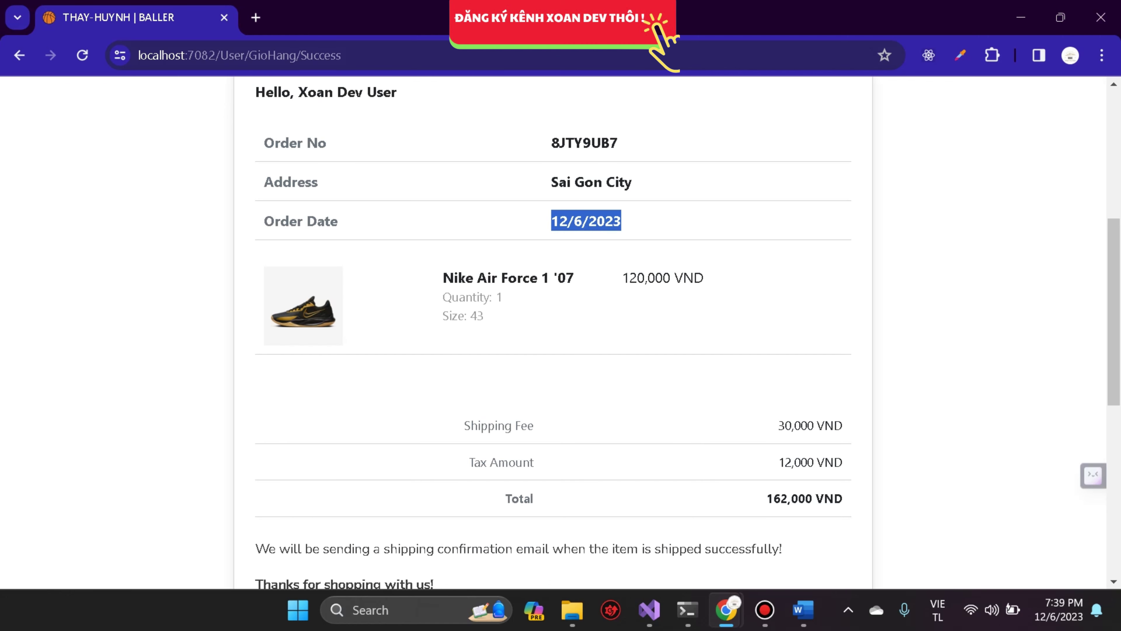
mouse_move(443, 277)
mouse_down()
mouse_move(503, 277)
mouse_move(502, 296)
mouse_up()
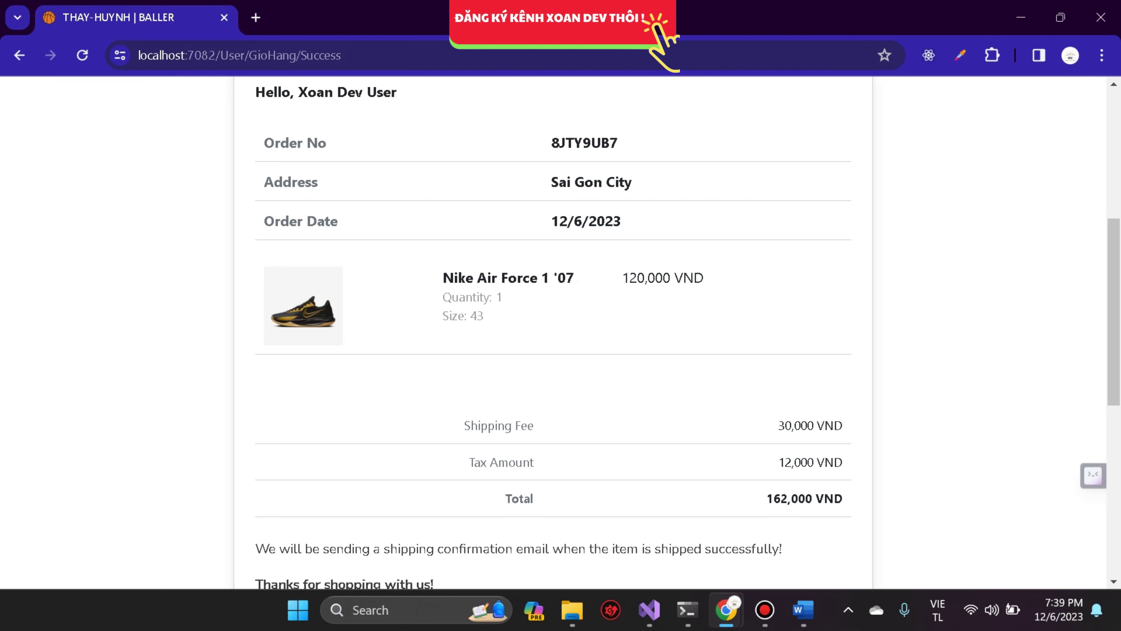
drag(629, 278, 704, 277)
mouse_move(443, 316)
mouse_down()
mouse_move(473, 315)
mouse_move(462, 296)
mouse_move(502, 296)
mouse_up()
Review the shipping fee, tax amount and 162,000 VND order total
scroll(502, 297, down, 2)
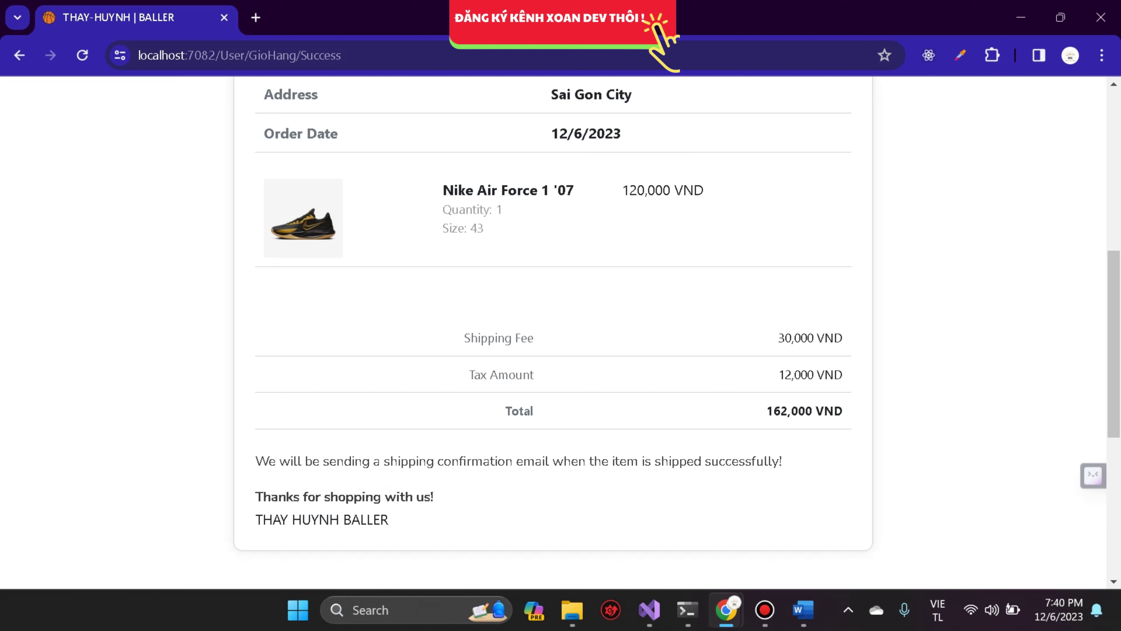
drag(463, 338, 537, 337)
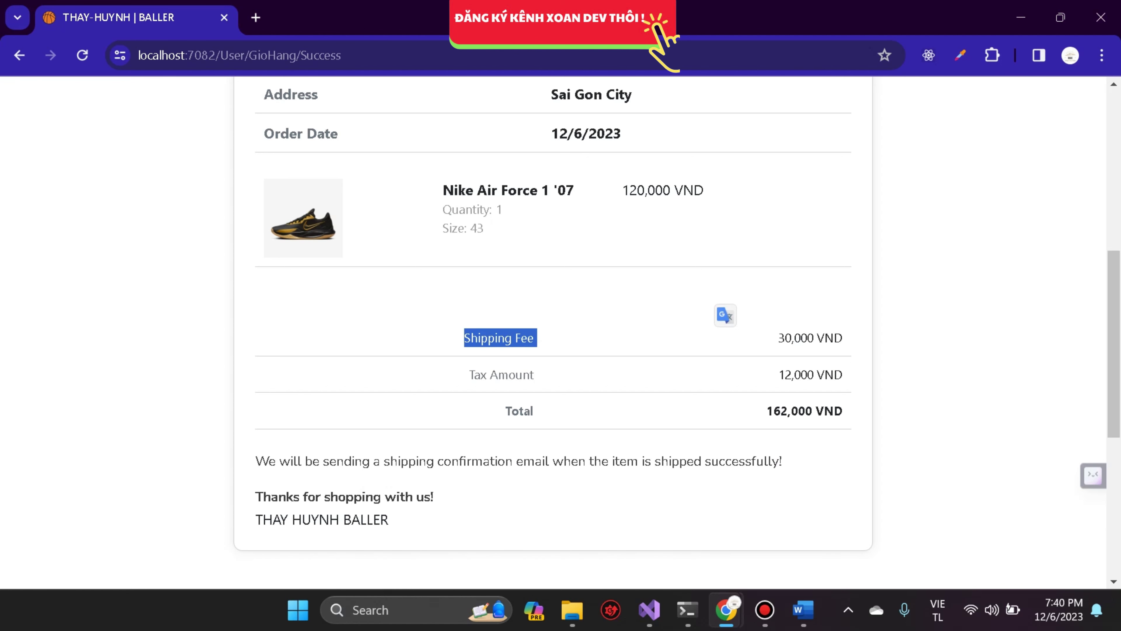
mouse_move(778, 338)
mouse_down()
mouse_move(825, 338)
mouse_move(846, 412)
mouse_up()
click(846, 411)
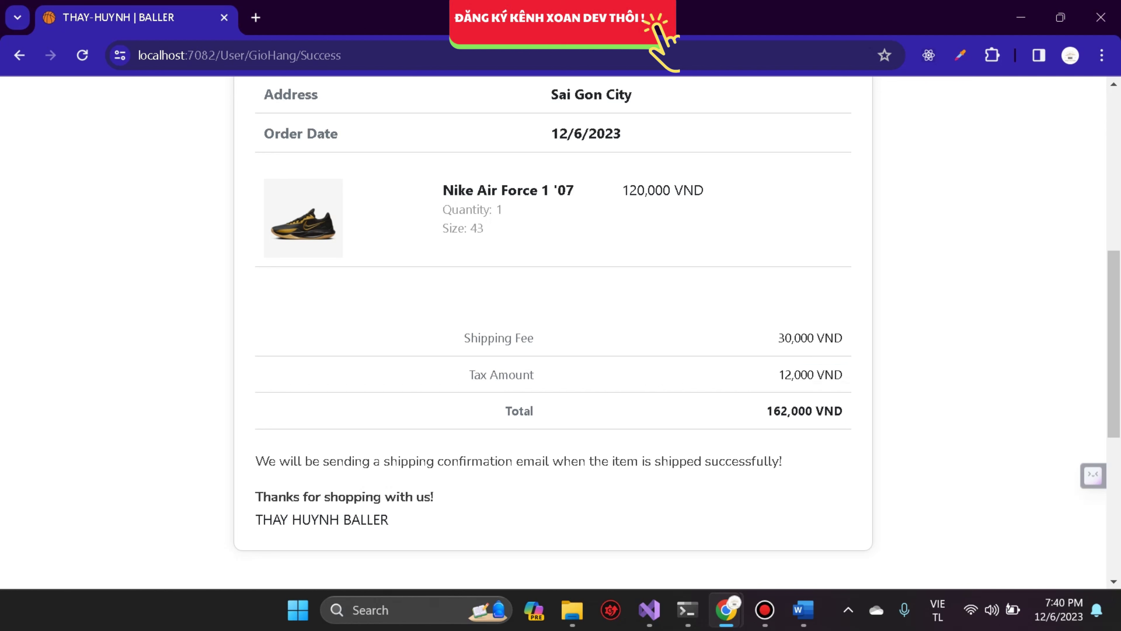
drag(469, 374, 583, 376)
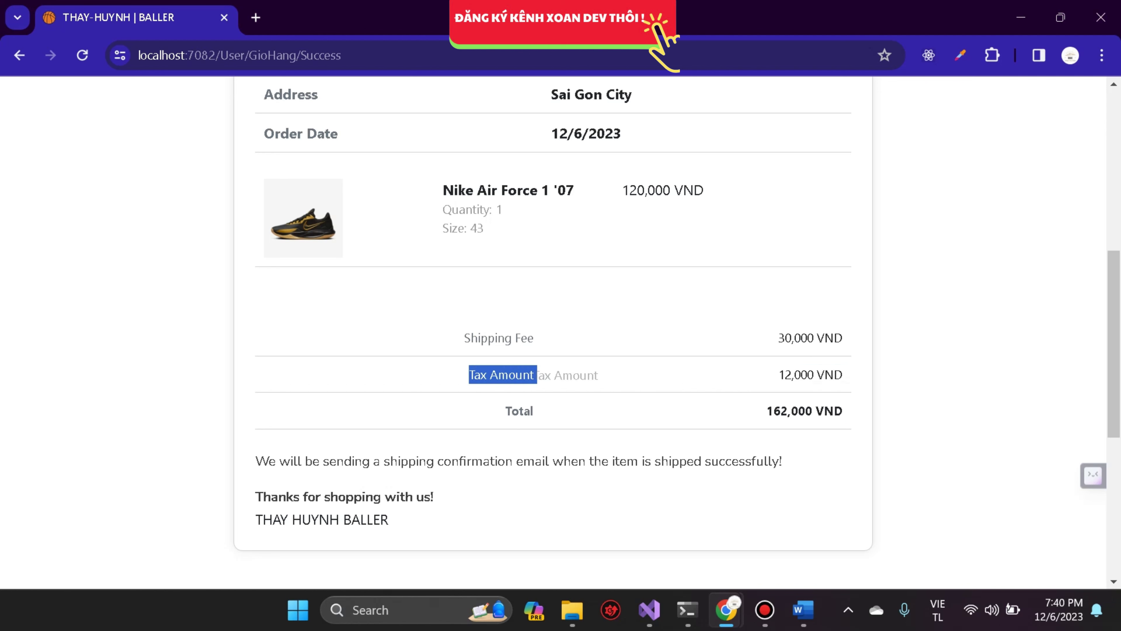
drag(469, 375, 537, 375)
drag(506, 411, 534, 411)
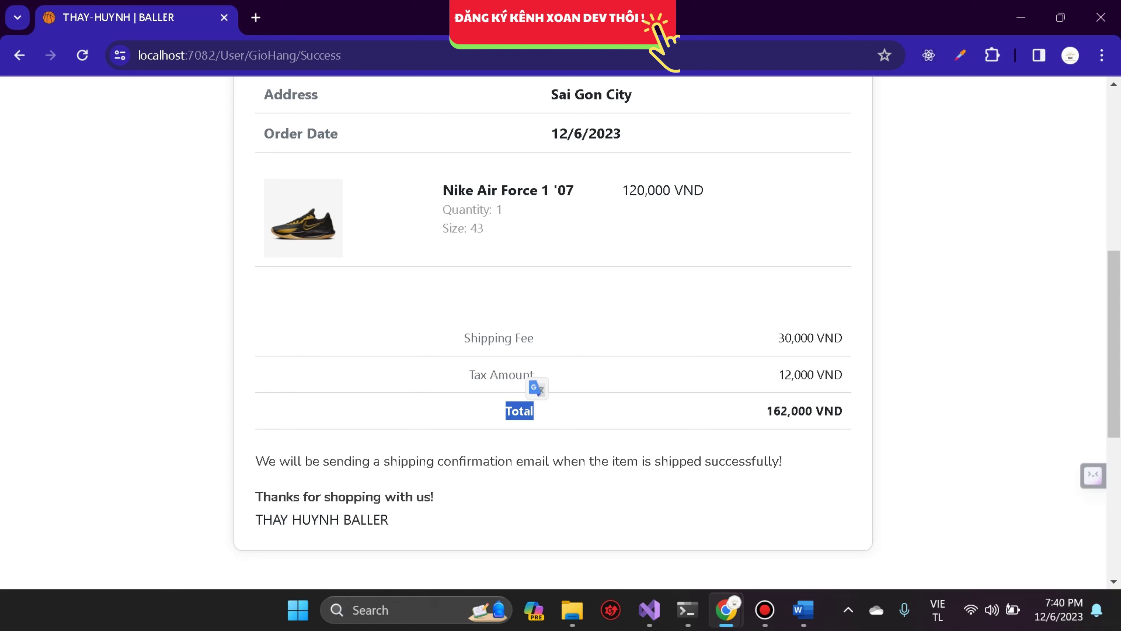
drag(767, 411, 843, 411)
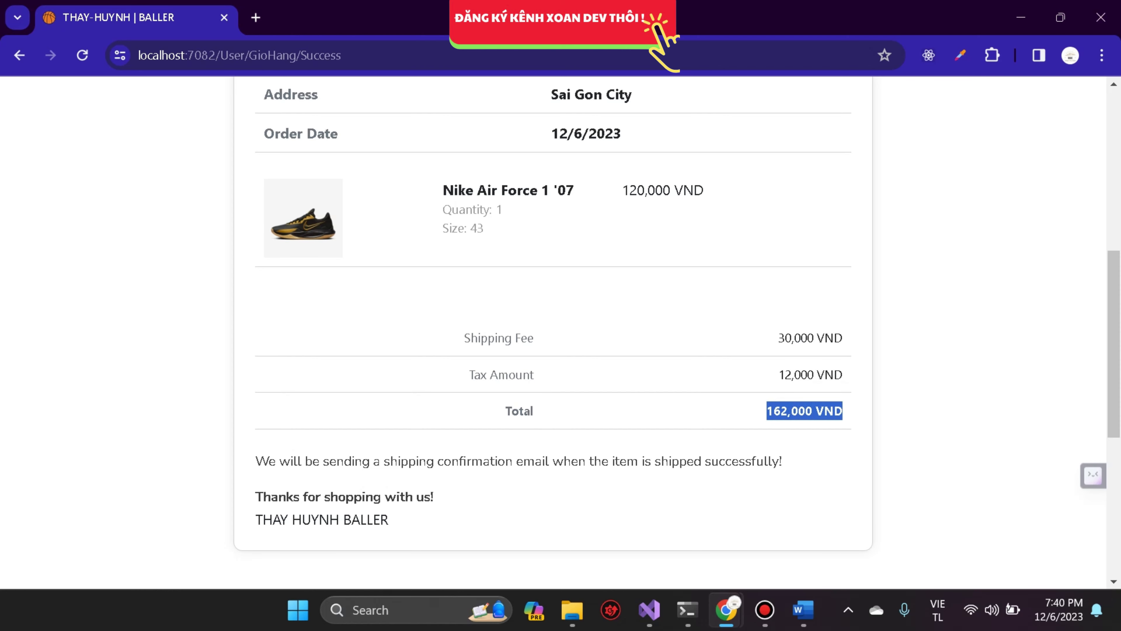
scroll(561, 331, down, 4)
scroll(561, 331, up, 2)
scroll(561, 331, up, 4)
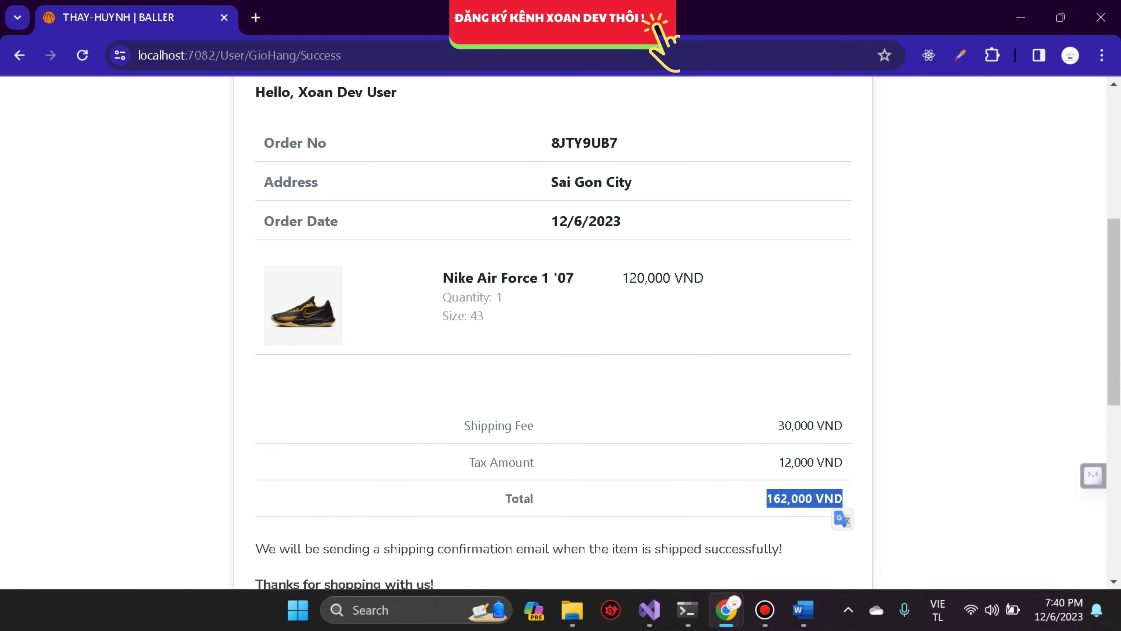
scroll(560, 331, up, 2)
scroll(561, 331, up, 2)
scroll(560, 331, up, 4)
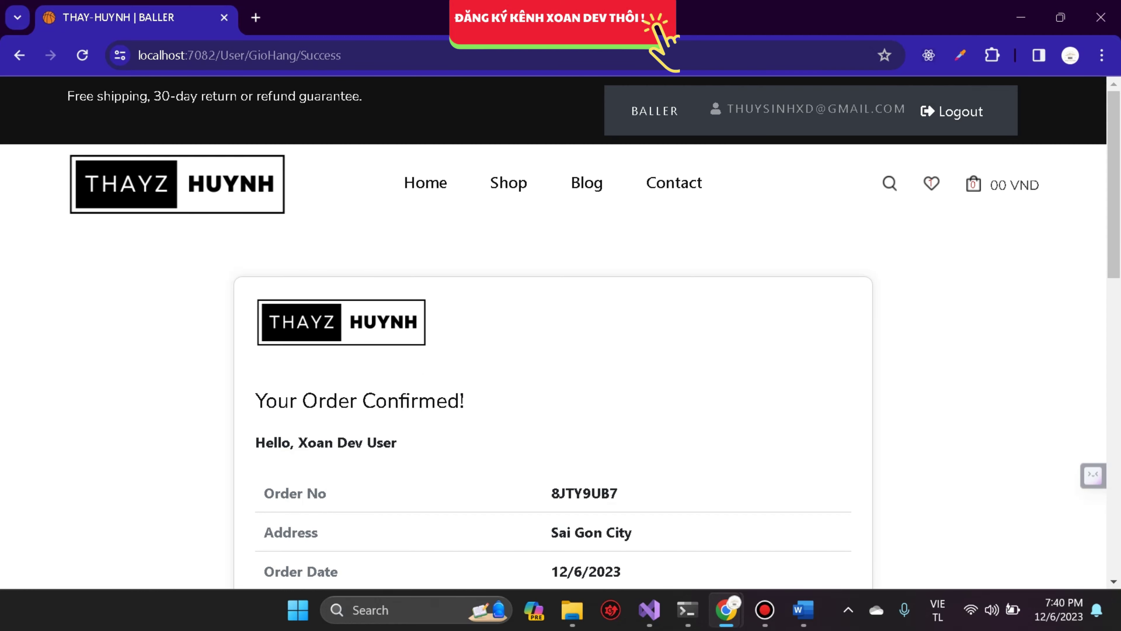
scroll(561, 331, down, 2)
scroll(561, 331, down, 4)
scroll(561, 331, down, 2)
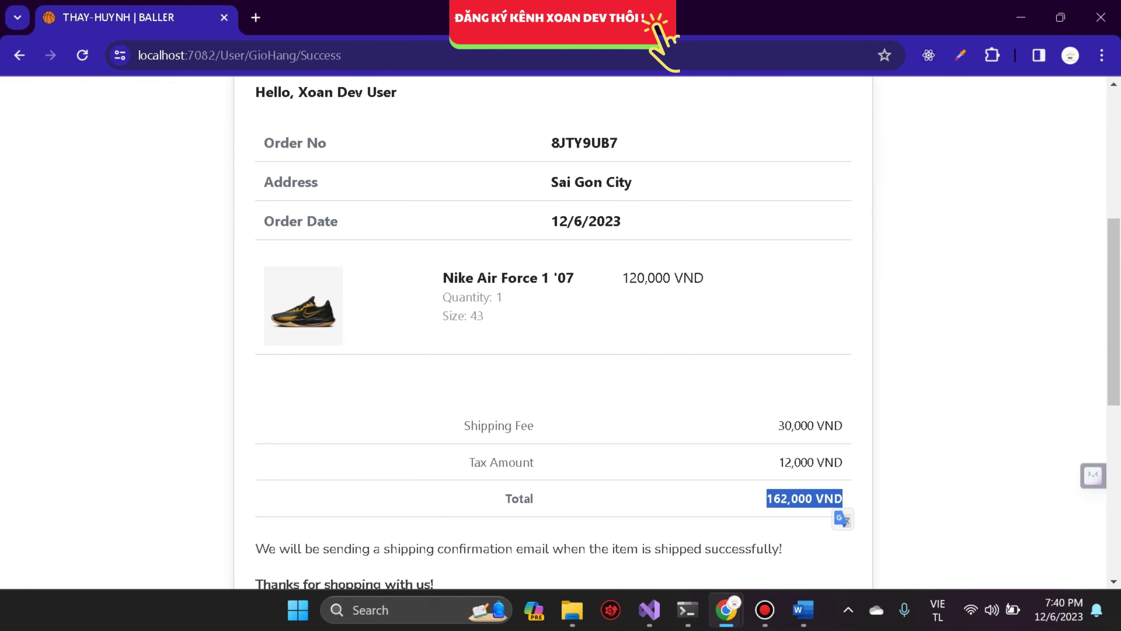
scroll(561, 331, up, 4)
scroll(560, 331, up, 2)
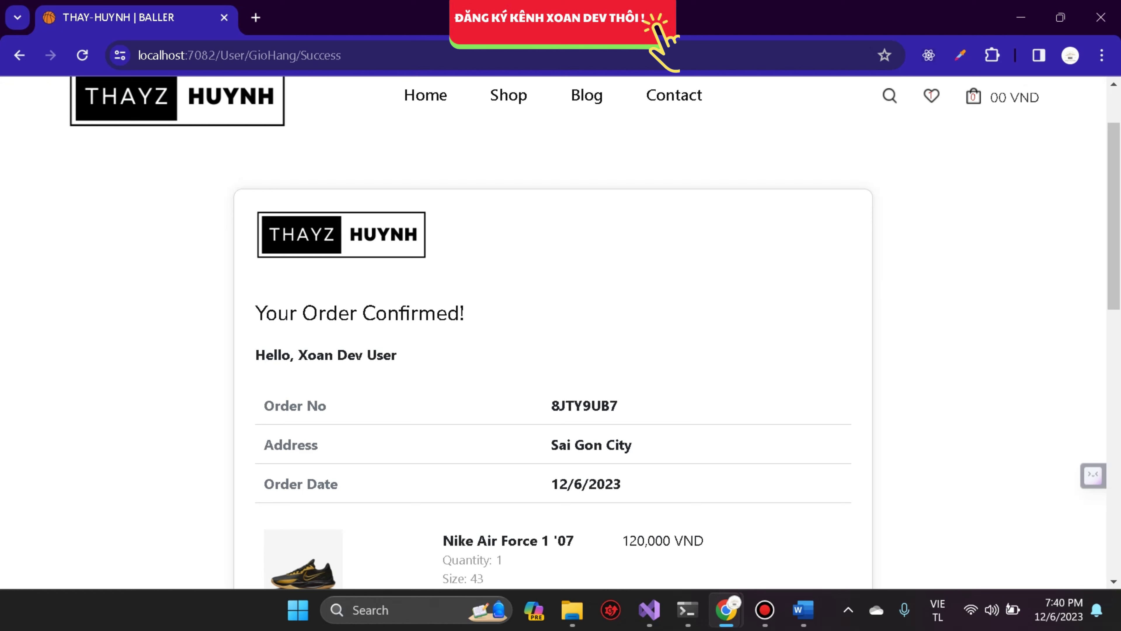
scroll(560, 331, up, 2)
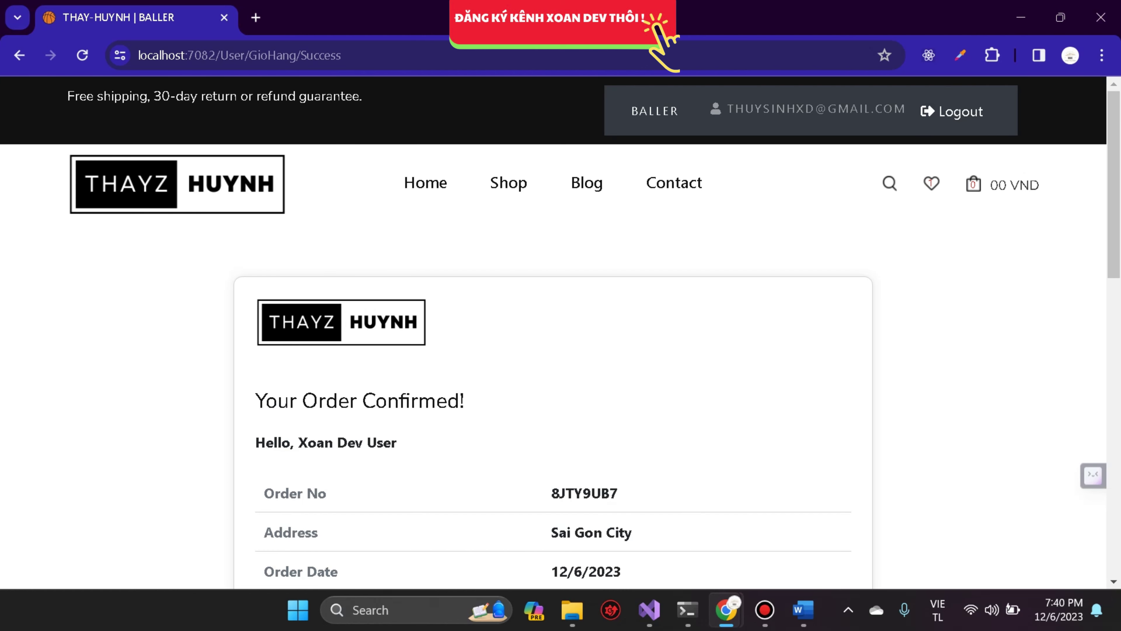
Switch to the incognito Gmail window and open the Success Order email from the inbox
click(816, 513)
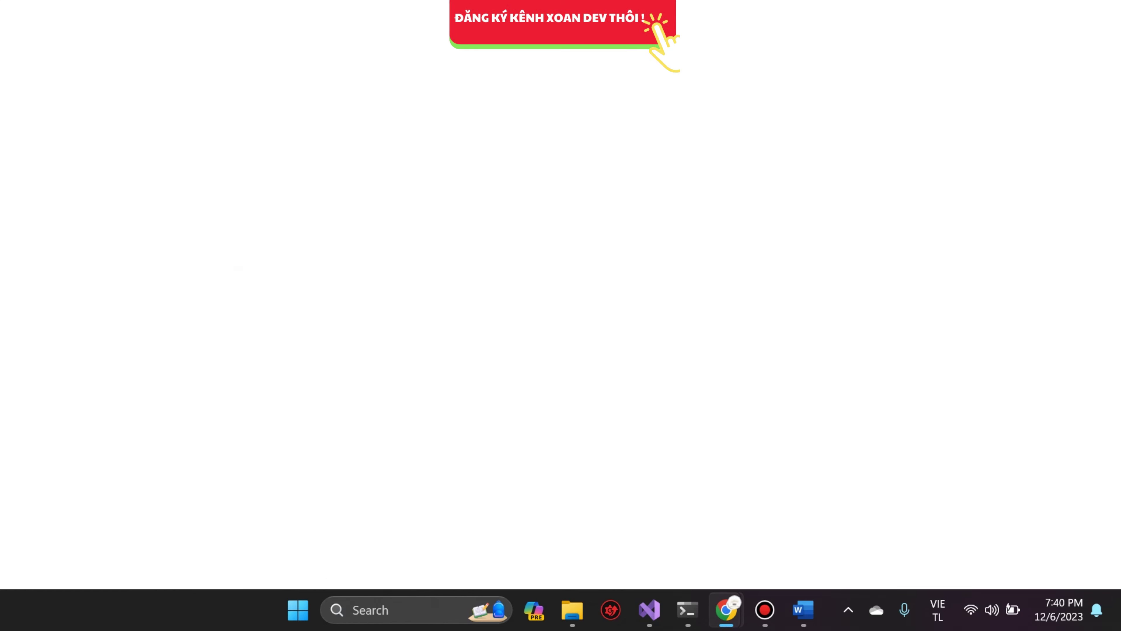
scroll(508, 93, up, 2)
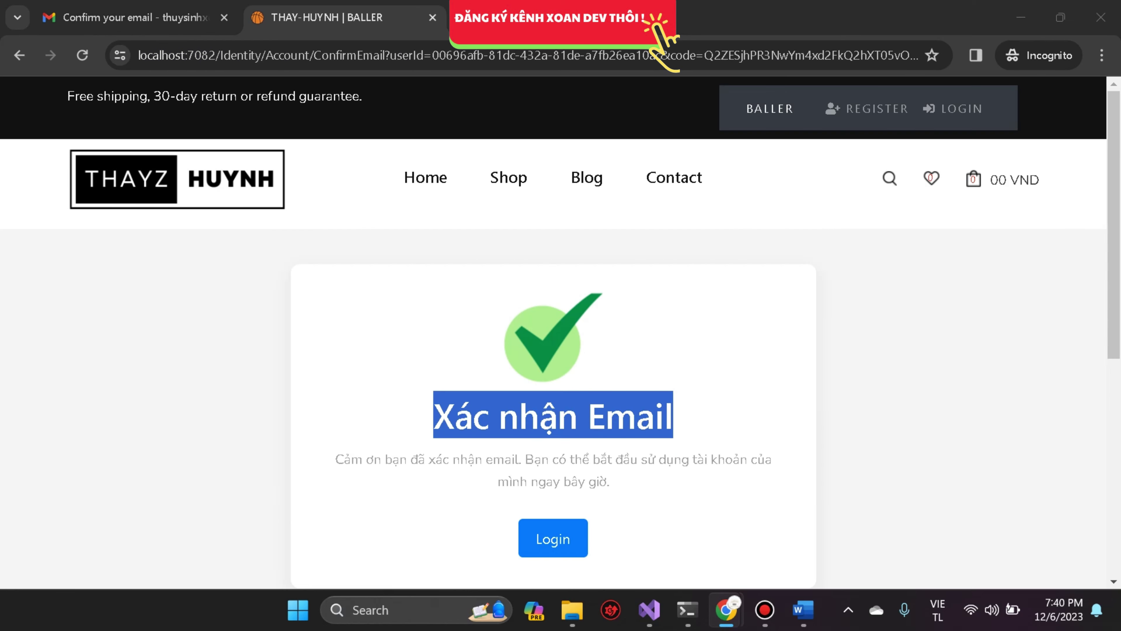
key(ctrl+1)
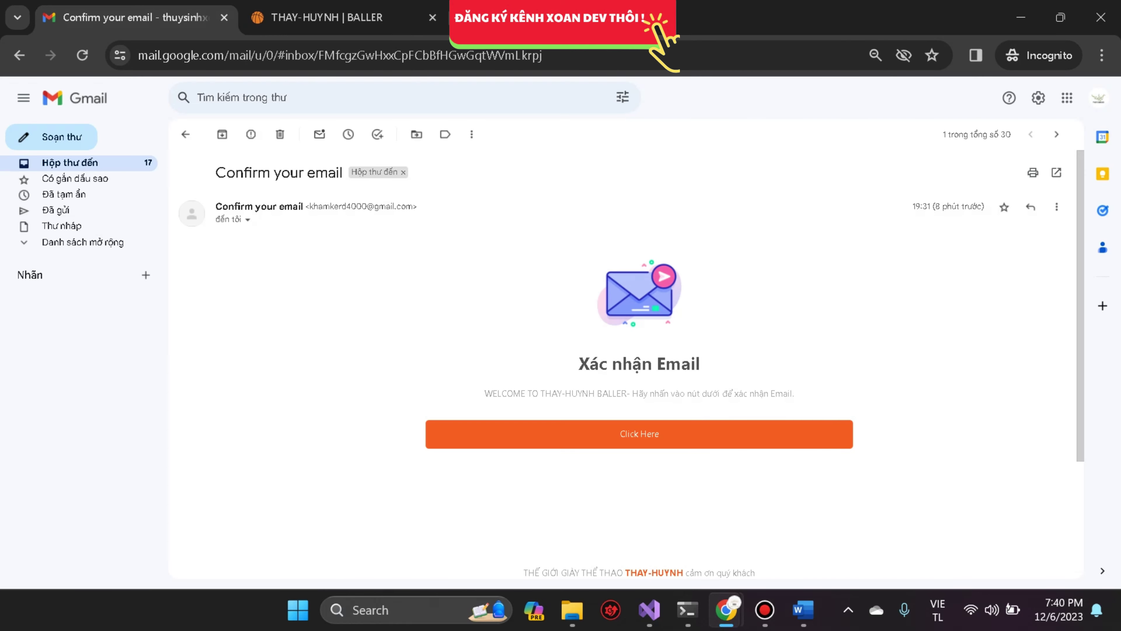
click(185, 134)
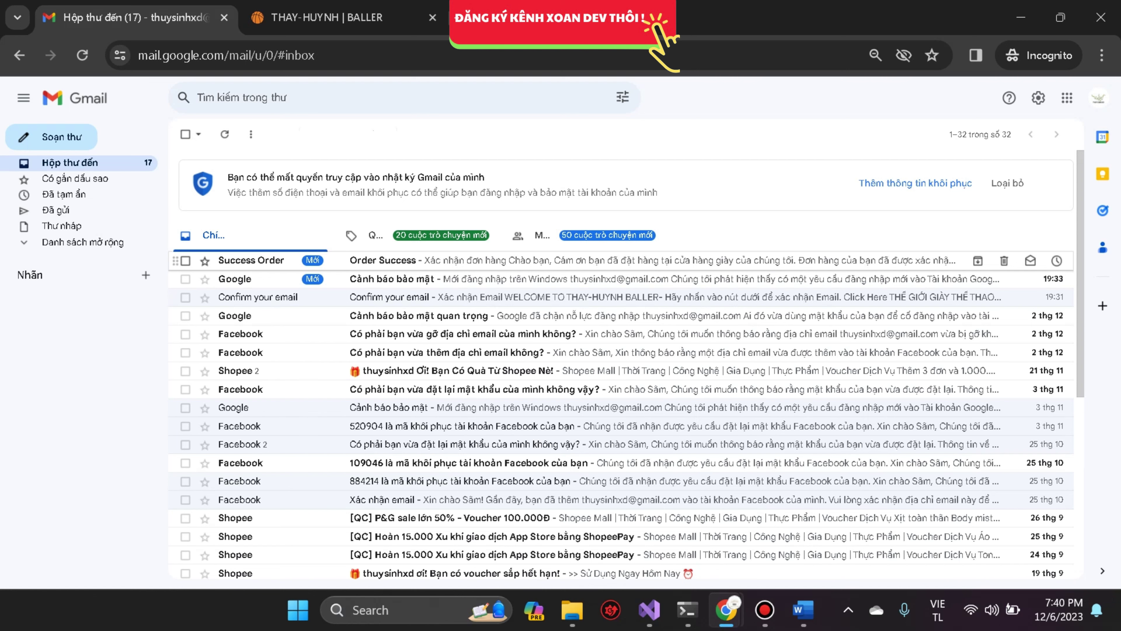
click(529, 261)
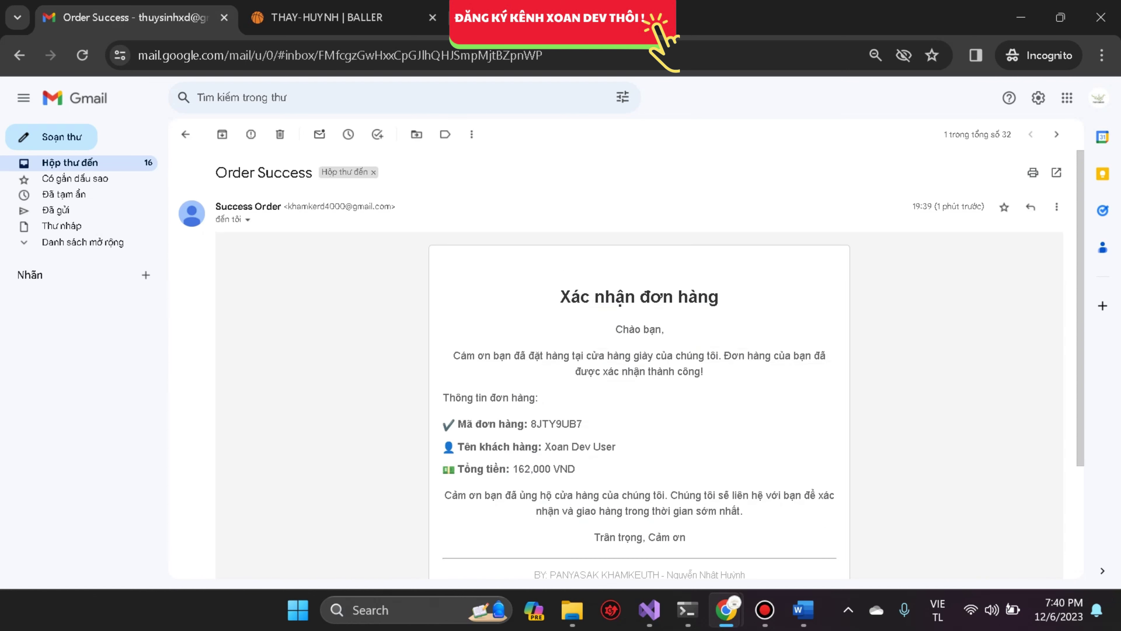
Read the 'Xác nhận đơn hàng' email's order number, customer name and 162,000 VND total
scroll(639, 354, down, 2)
drag(560, 226, 718, 227)
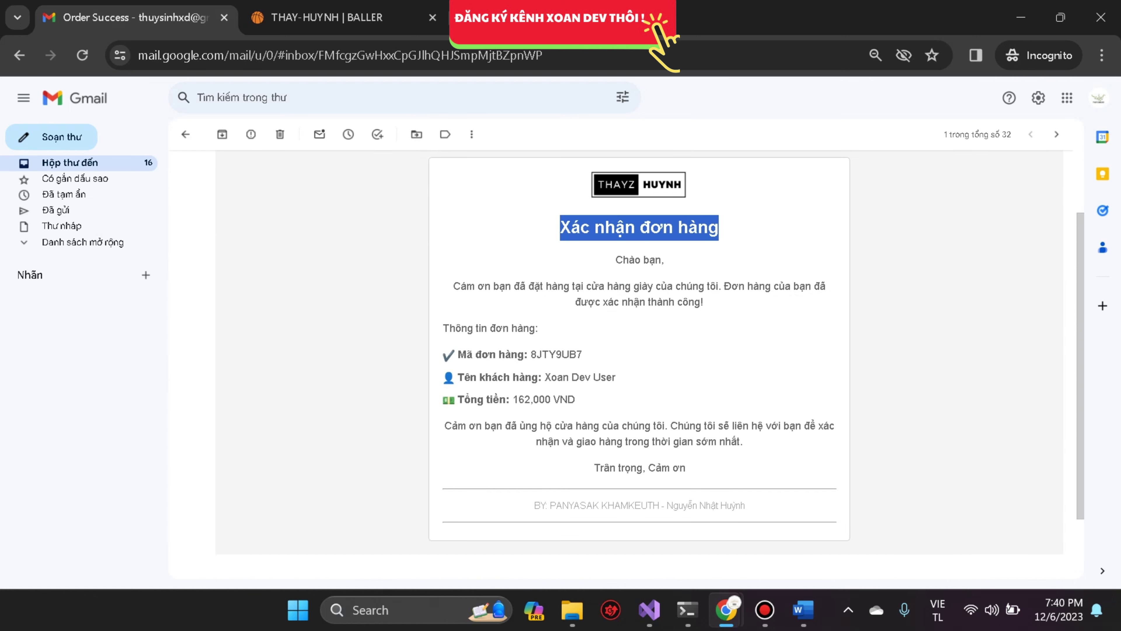
drag(621, 259, 665, 259)
drag(466, 286, 704, 301)
drag(481, 354, 582, 354)
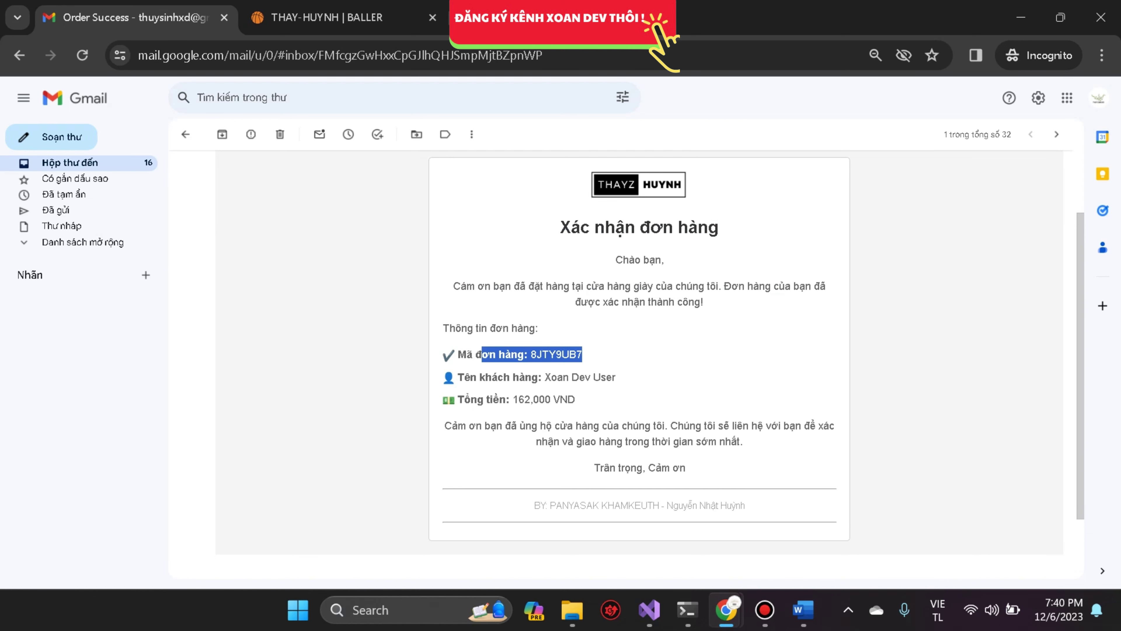
drag(464, 377, 616, 376)
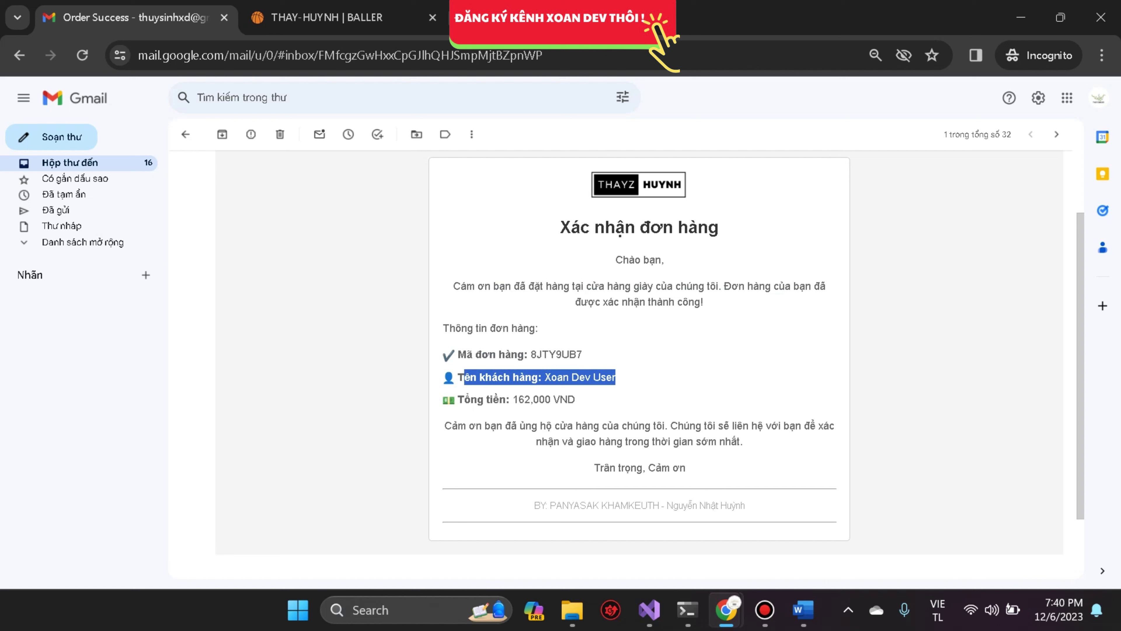
drag(484, 399, 568, 399)
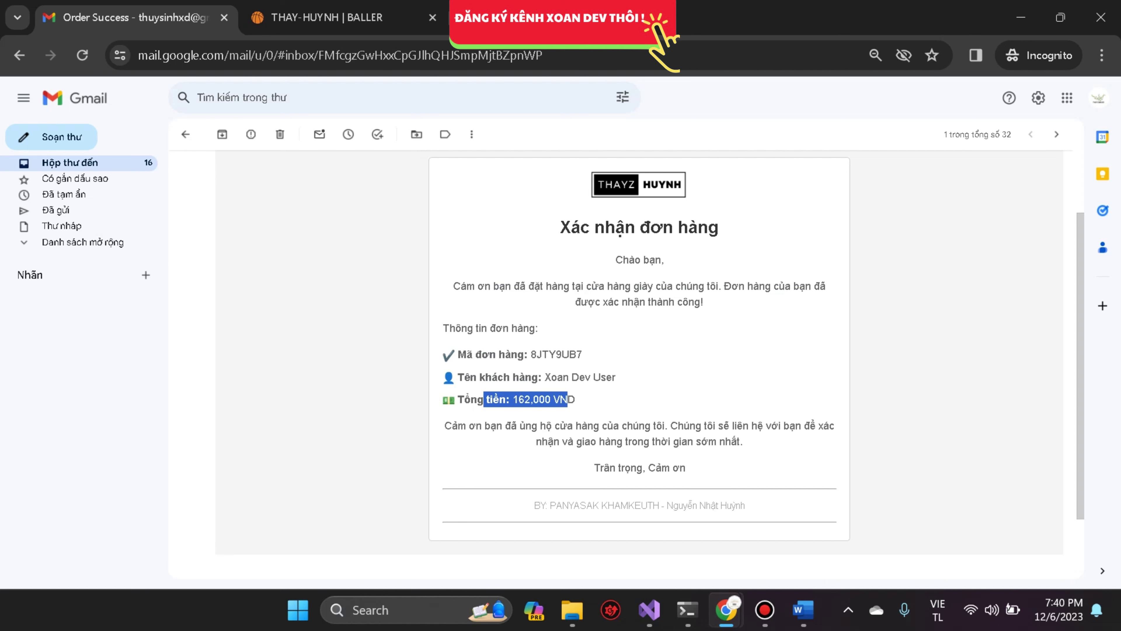
mouse_move(560, 227)
mouse_down()
mouse_move(618, 376)
mouse_move(685, 467)
mouse_up()
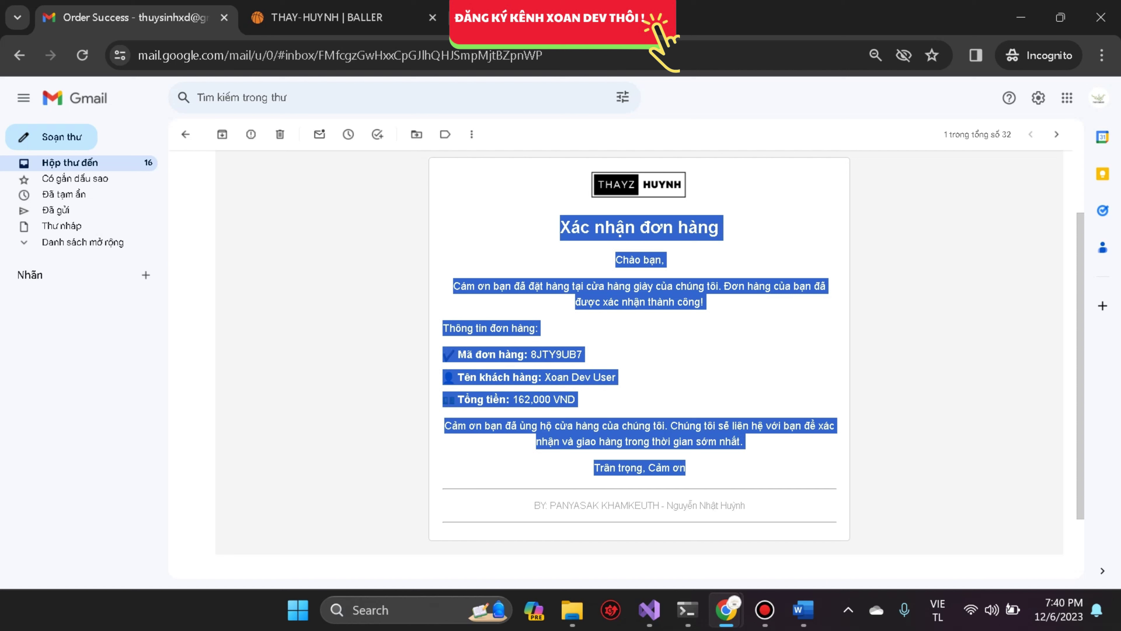
drag(557, 286, 643, 441)
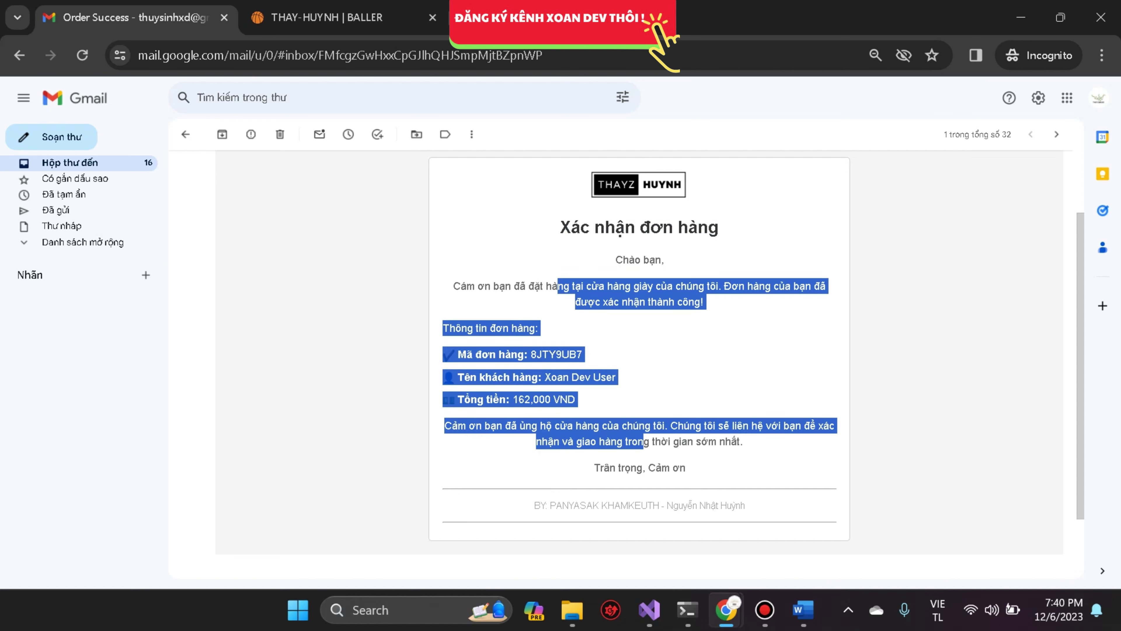
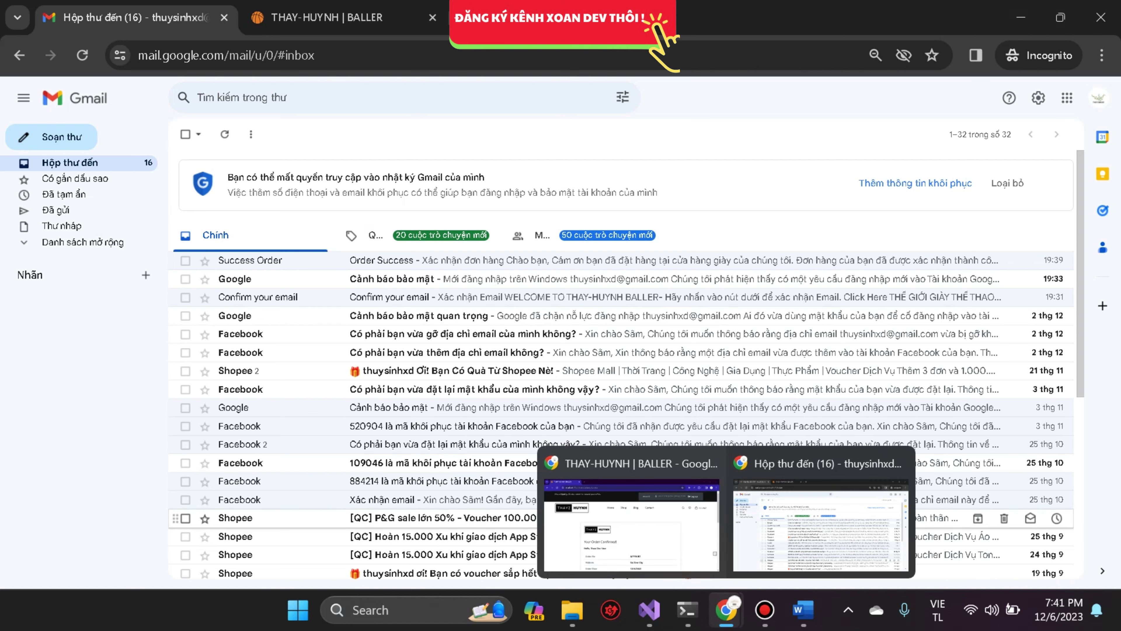
Return from the order confirmation to the home page and log out of the customer account
click(619, 522)
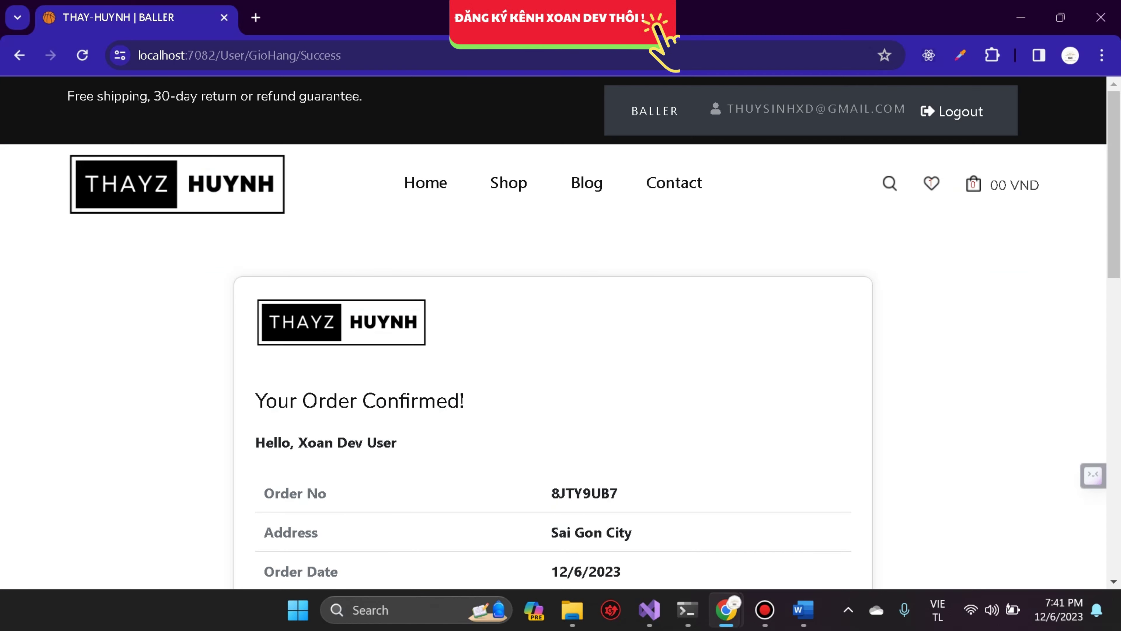
click(176, 184)
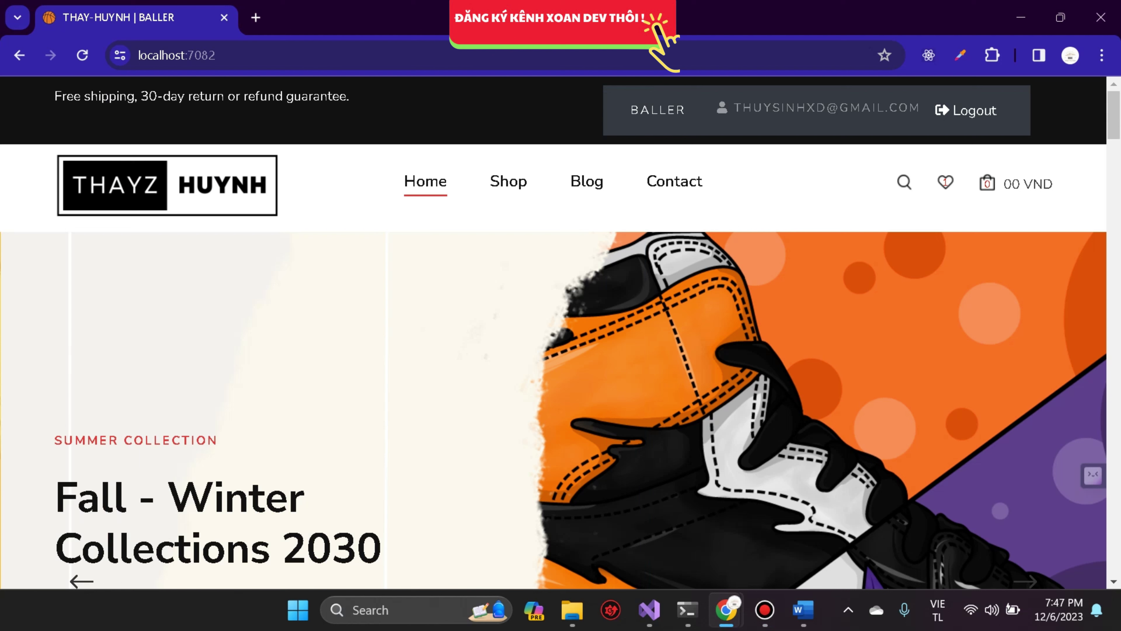
click(967, 110)
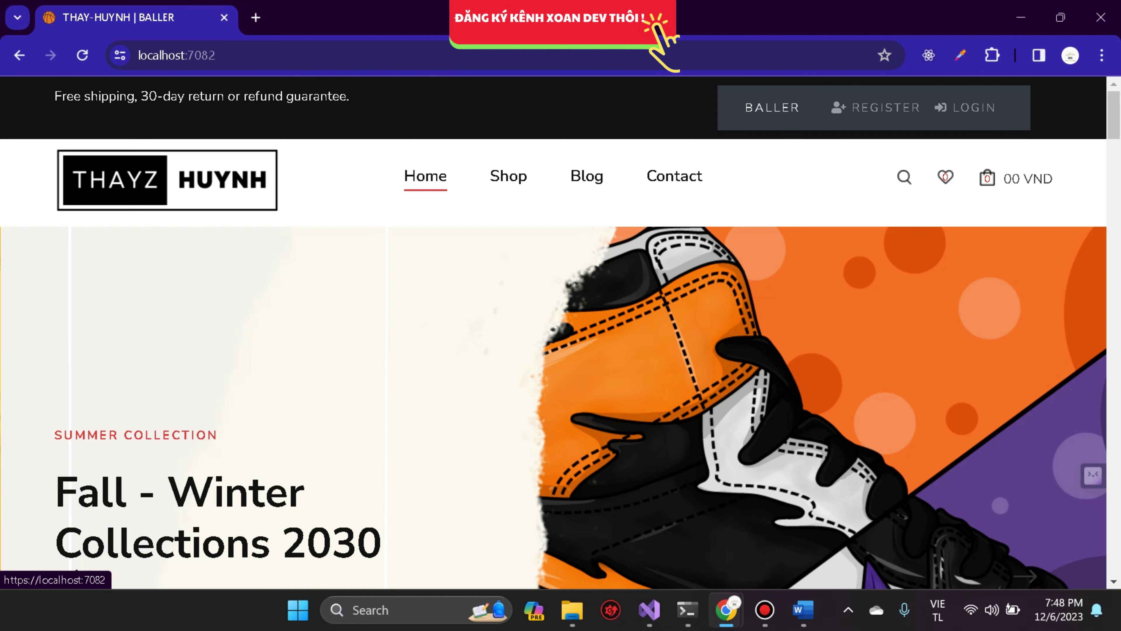
Log in with the autofilled admin e-mail and the account password to reach the Admin Dashboard
click(967, 107)
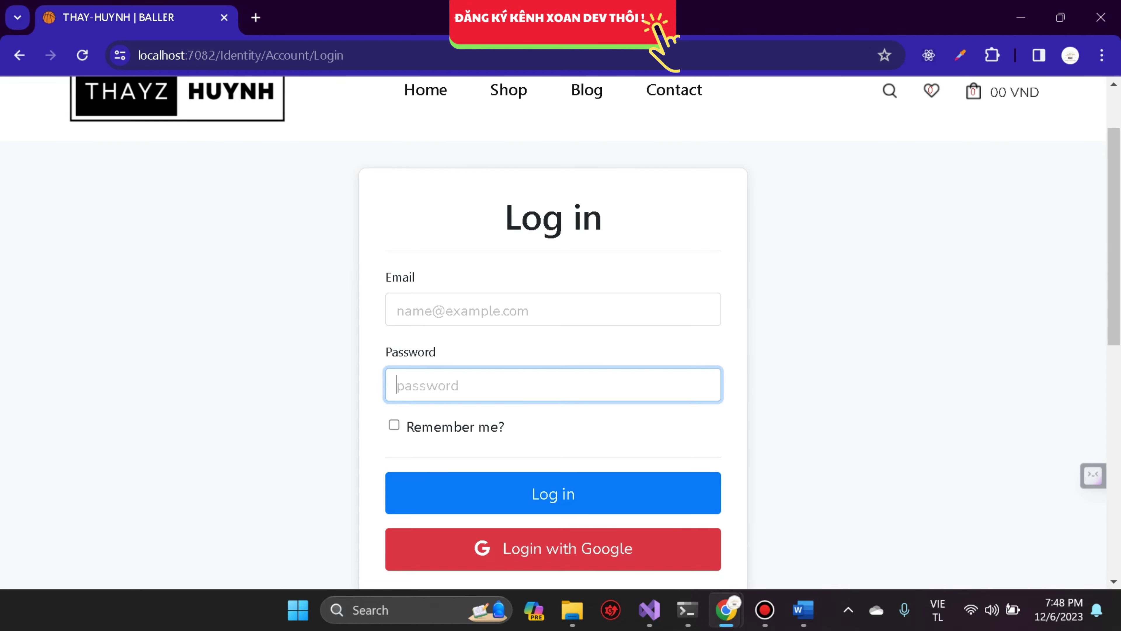
click(552, 310)
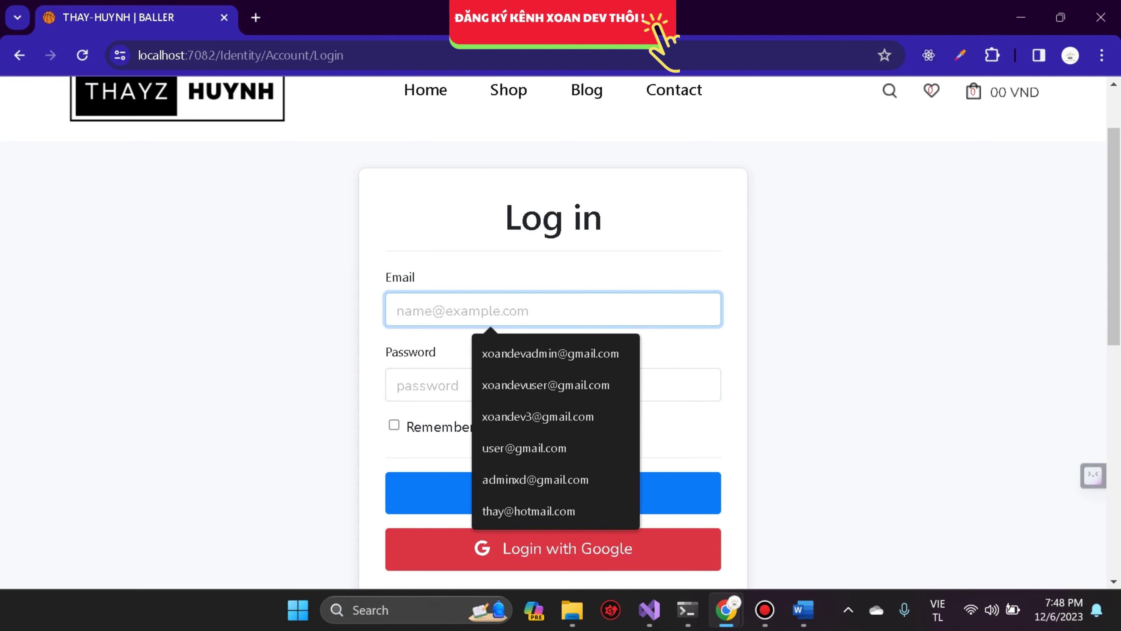
text(voda)
key(Down)
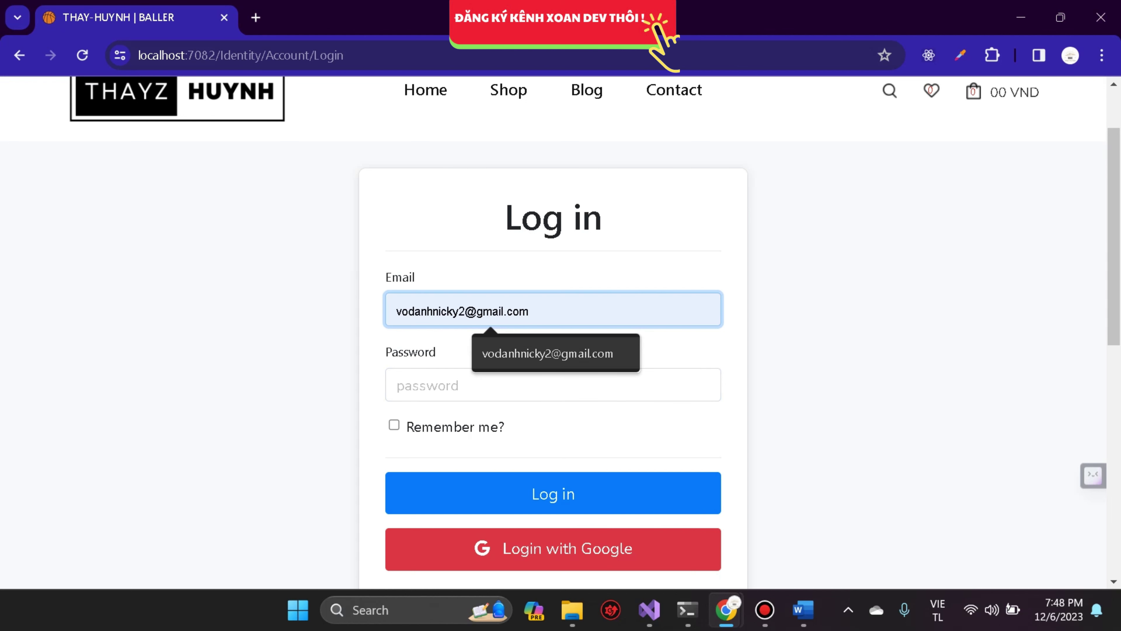
key(Return)
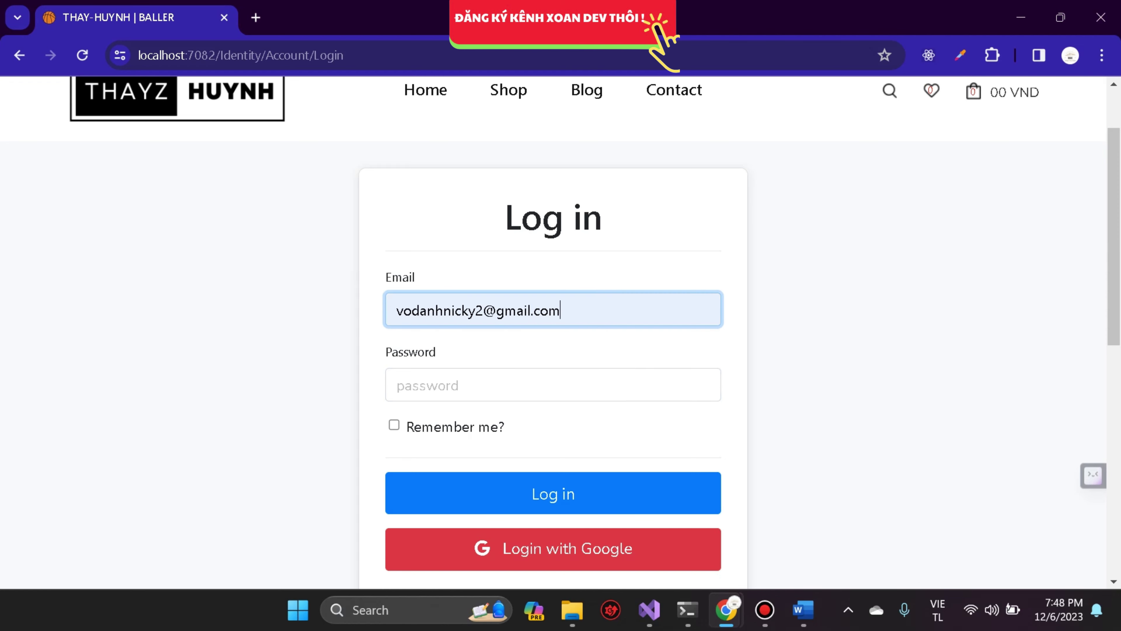
click(553, 385)
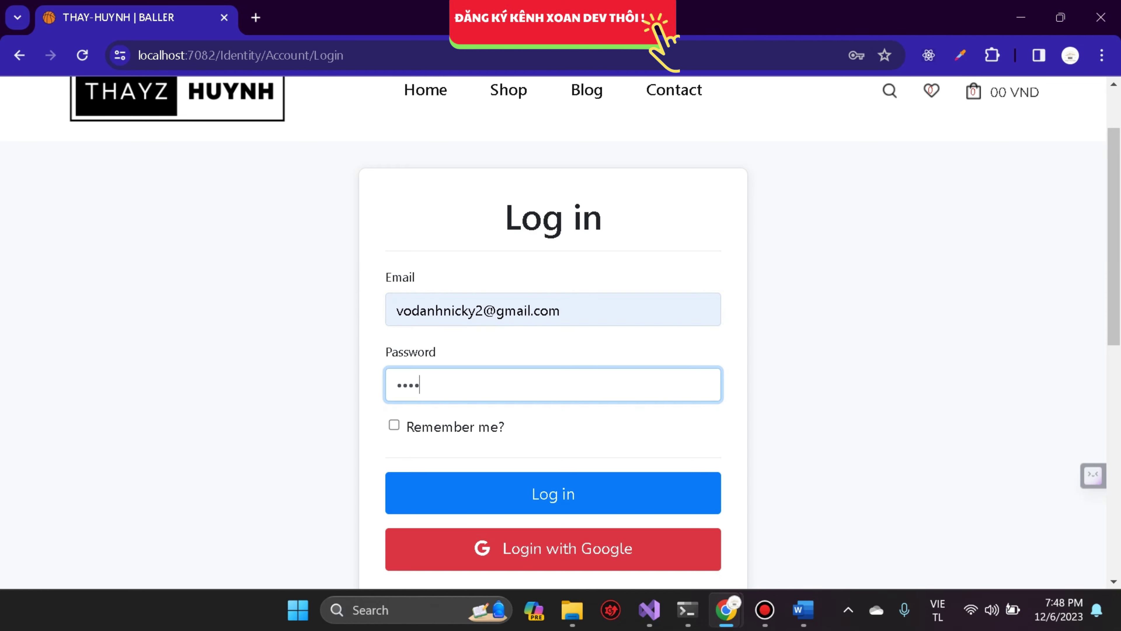
click(553, 493)
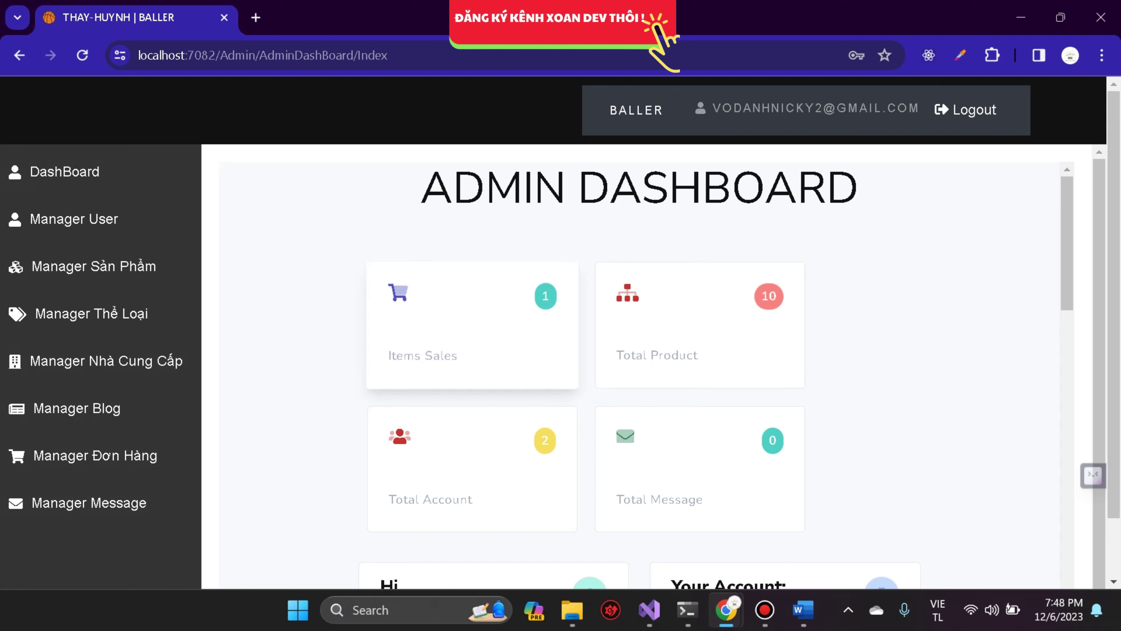
drag(421, 189, 826, 190)
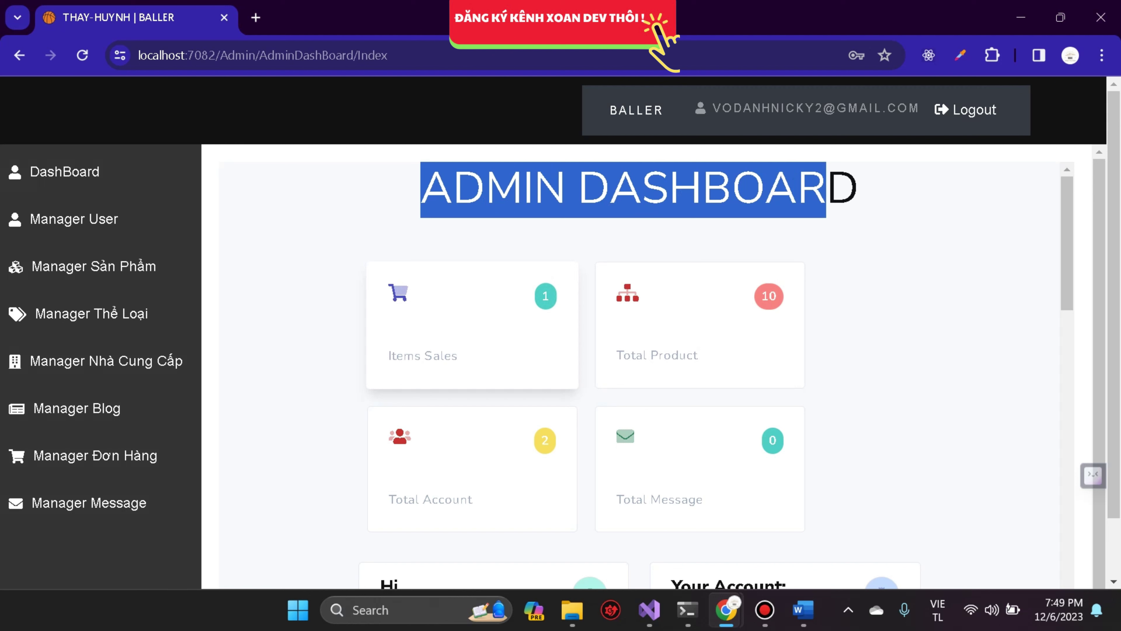
double_click(546, 296)
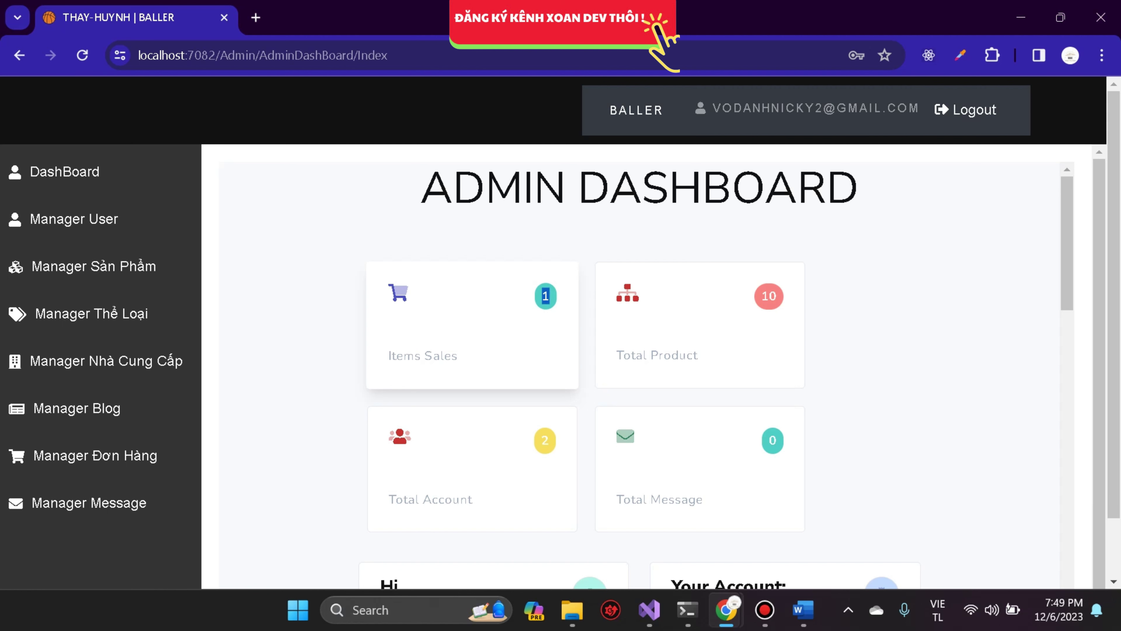
click(545, 296)
scroll(700, 283, down, 2)
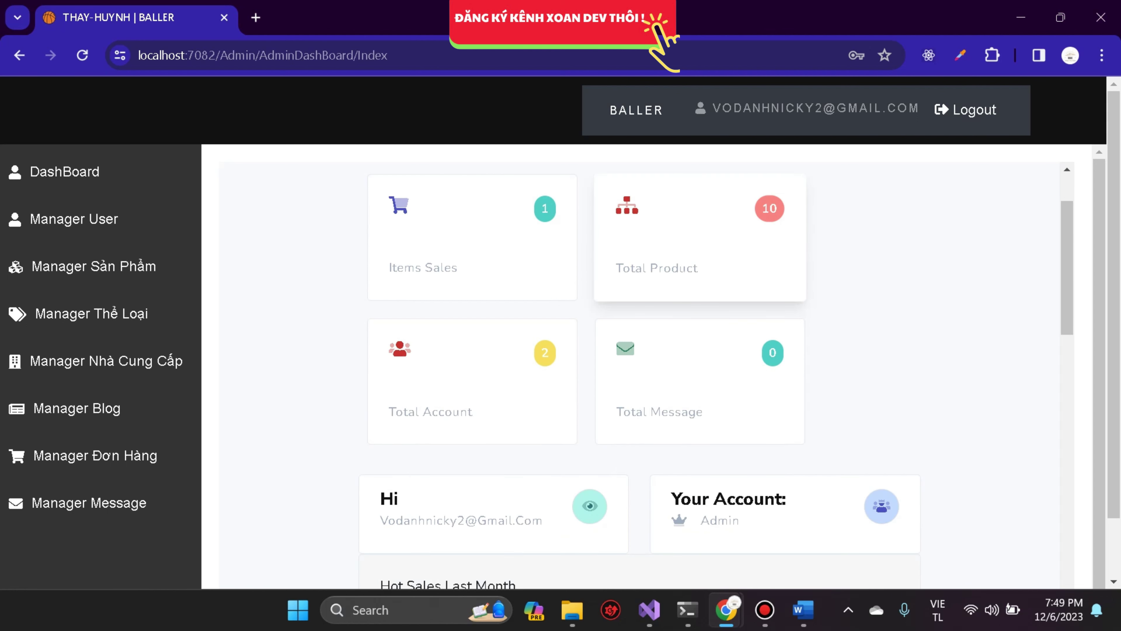
double_click(770, 208)
click(769, 208)
scroll(769, 208, up, 2)
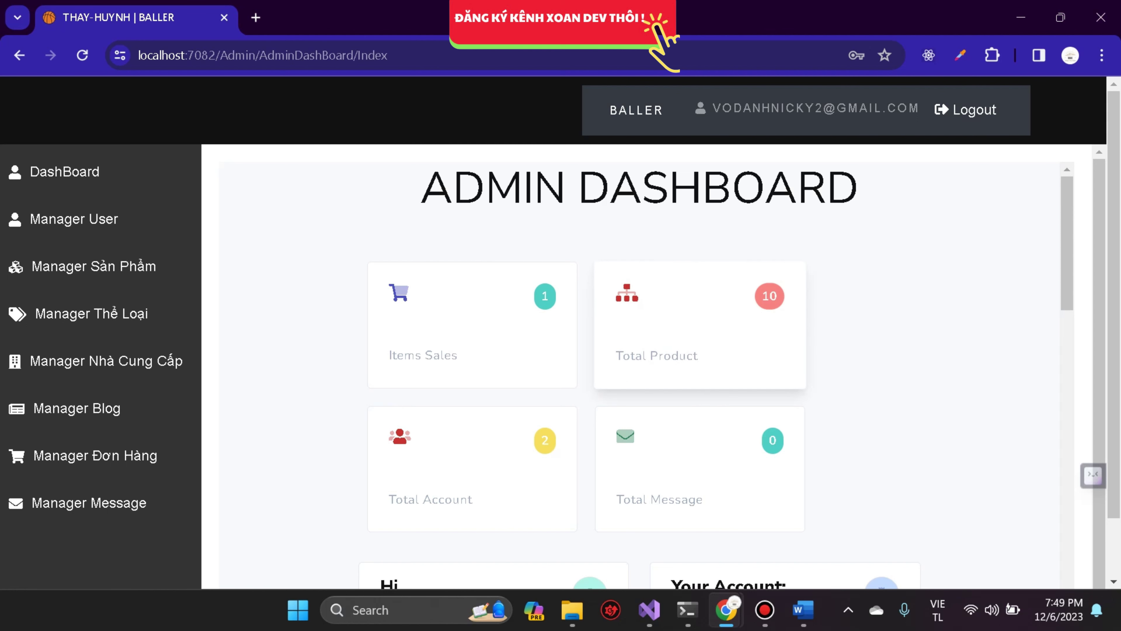
drag(762, 296, 770, 296)
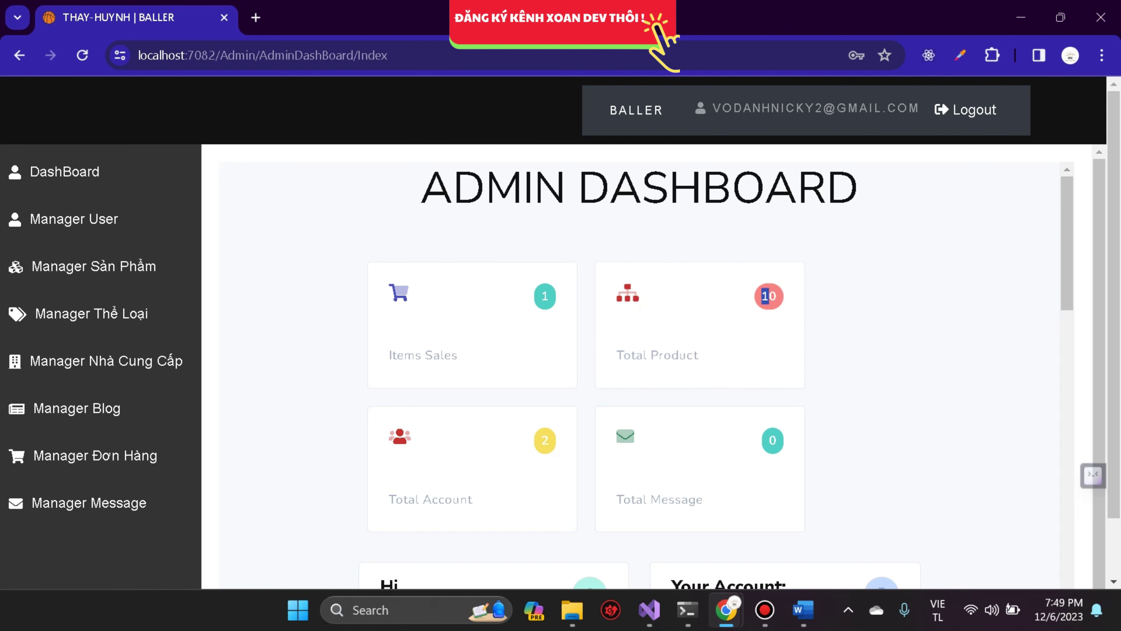
scroll(473, 423, down, 2)
drag(403, 412, 473, 412)
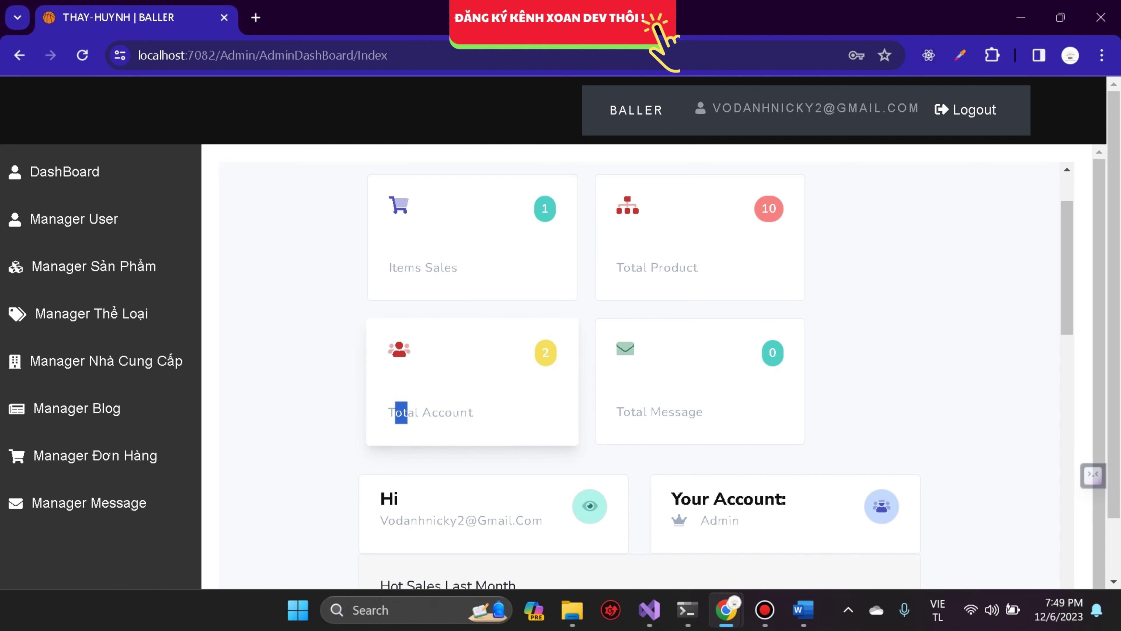
drag(395, 412, 452, 415)
double_click(546, 353)
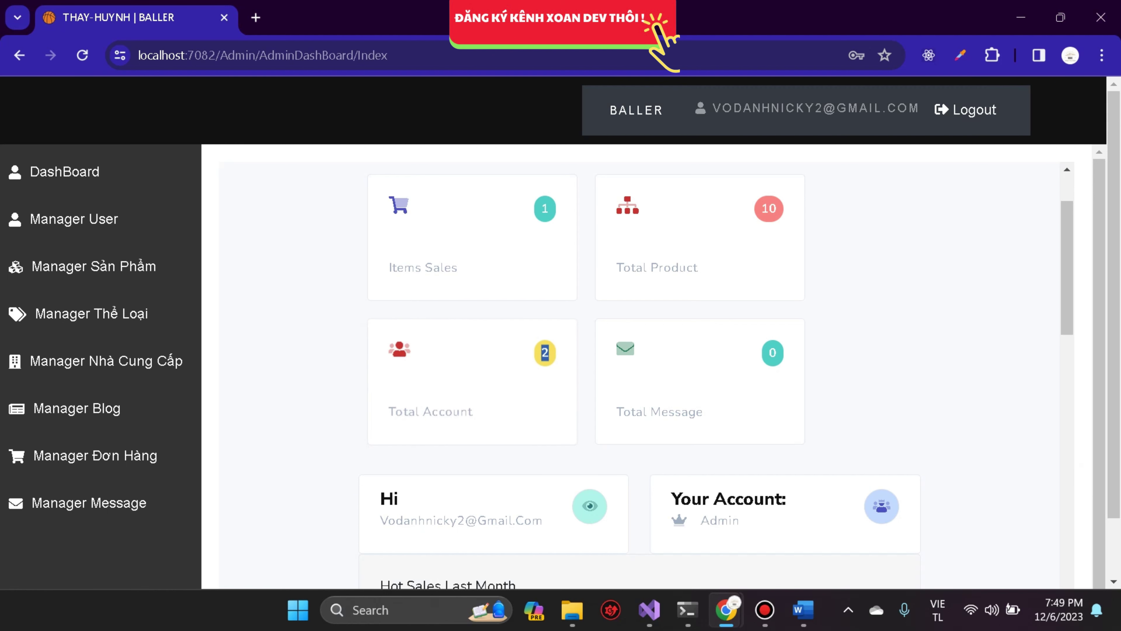
click(441, 380)
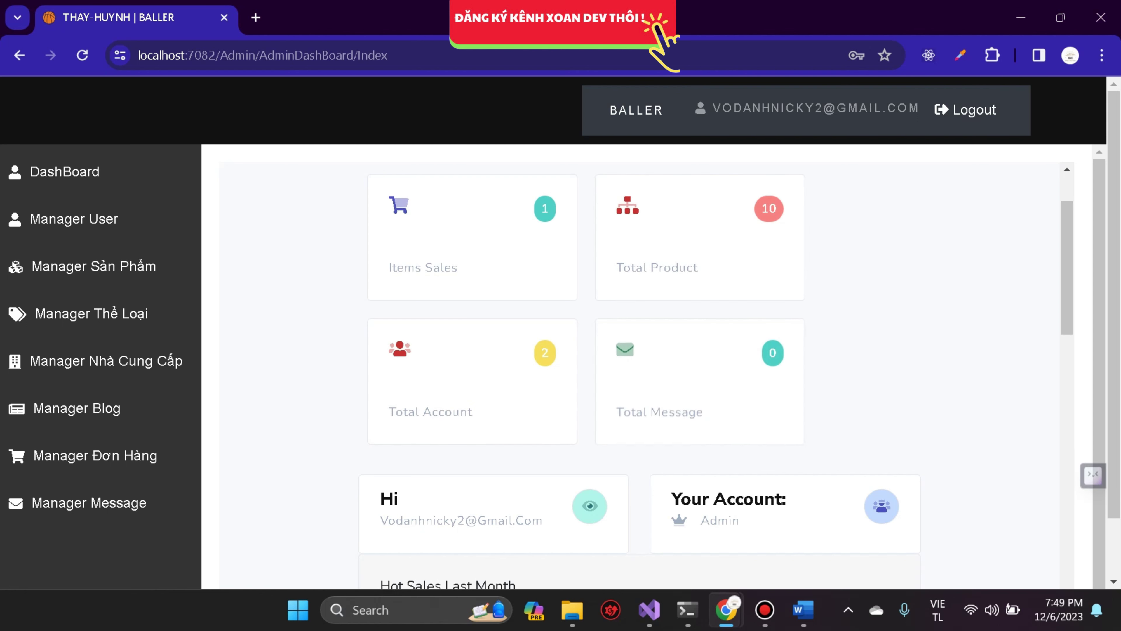
drag(616, 412, 704, 412)
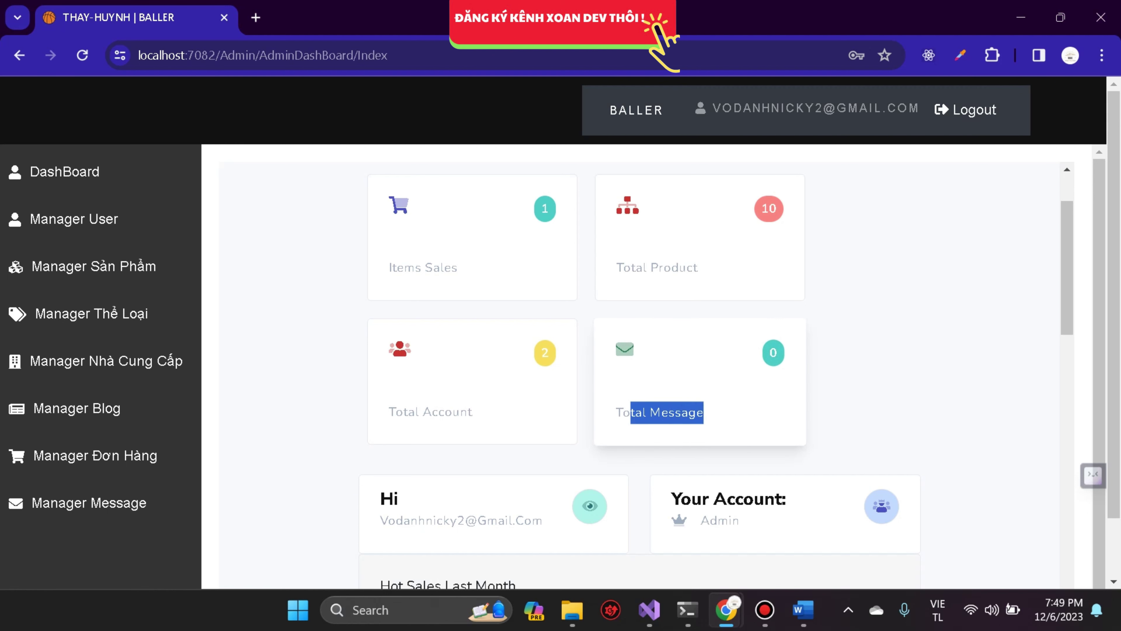
double_click(773, 352)
scroll(773, 353, down, 2)
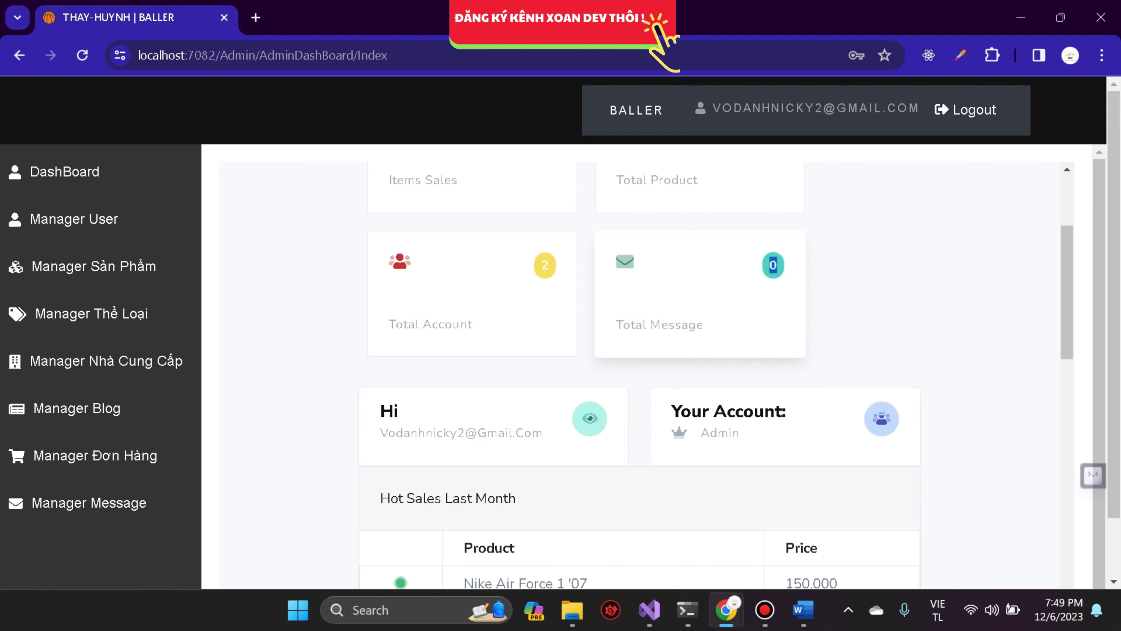
mouse_move(380, 432)
mouse_down()
mouse_move(524, 434)
mouse_move(380, 433)
mouse_up()
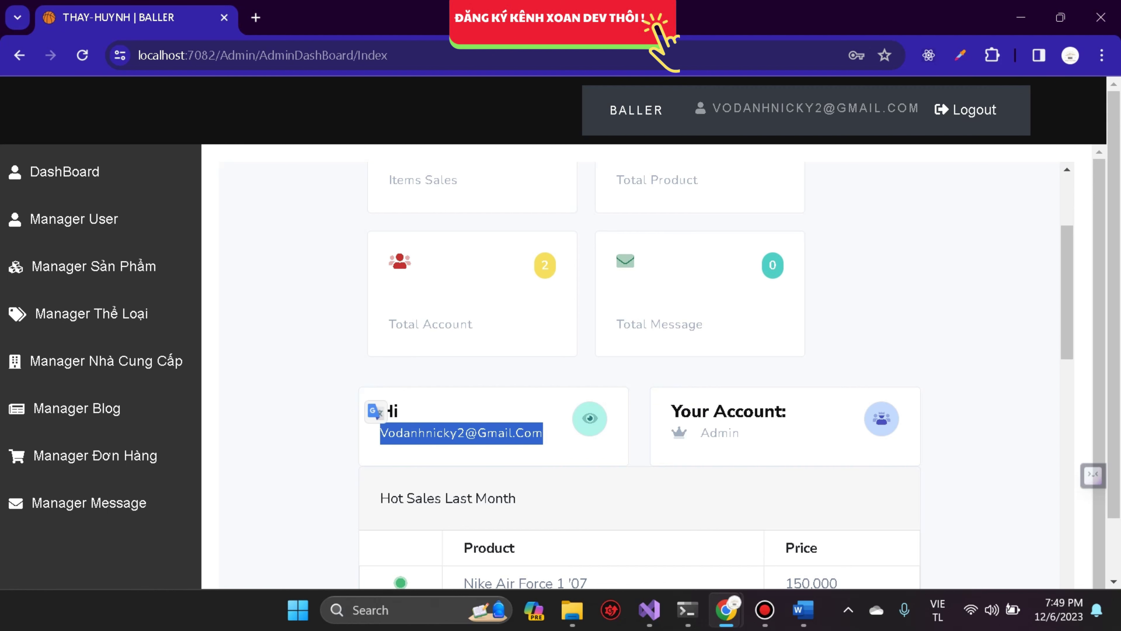
scroll(640, 367, down, 2)
drag(679, 323, 744, 323)
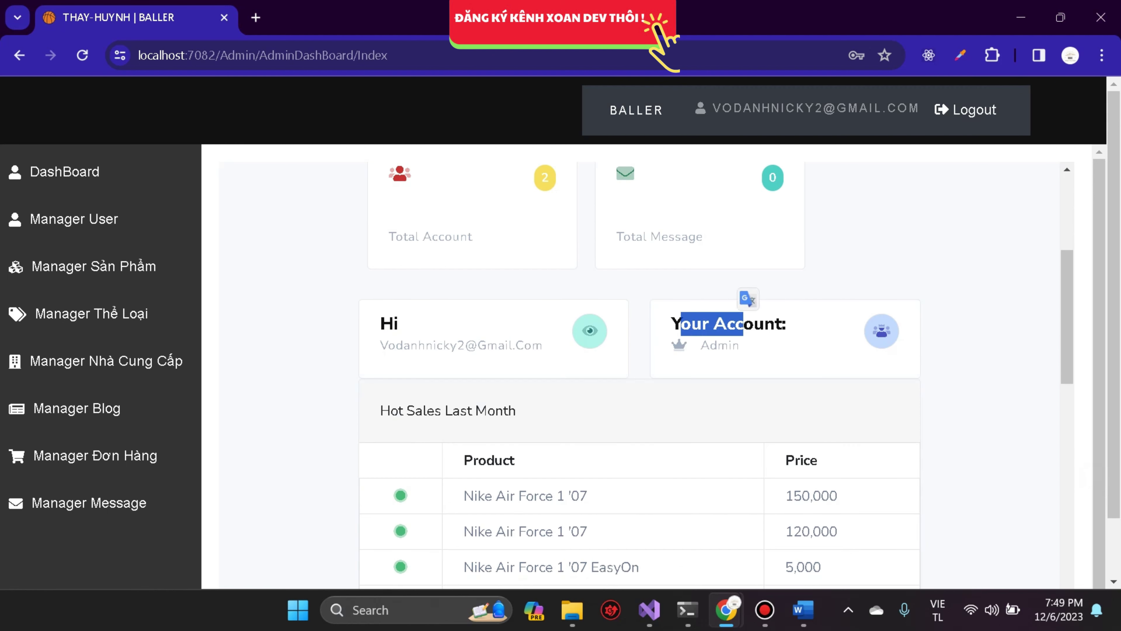
double_click(720, 345)
scroll(640, 366, down, 2)
scroll(640, 366, down, 2)
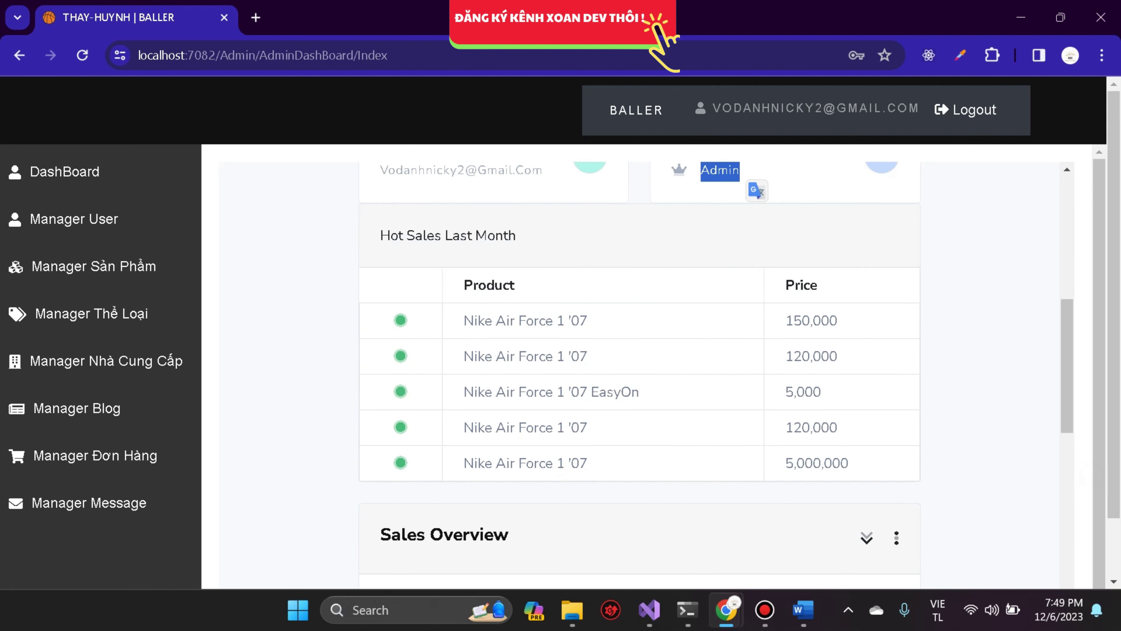
drag(381, 235, 508, 235)
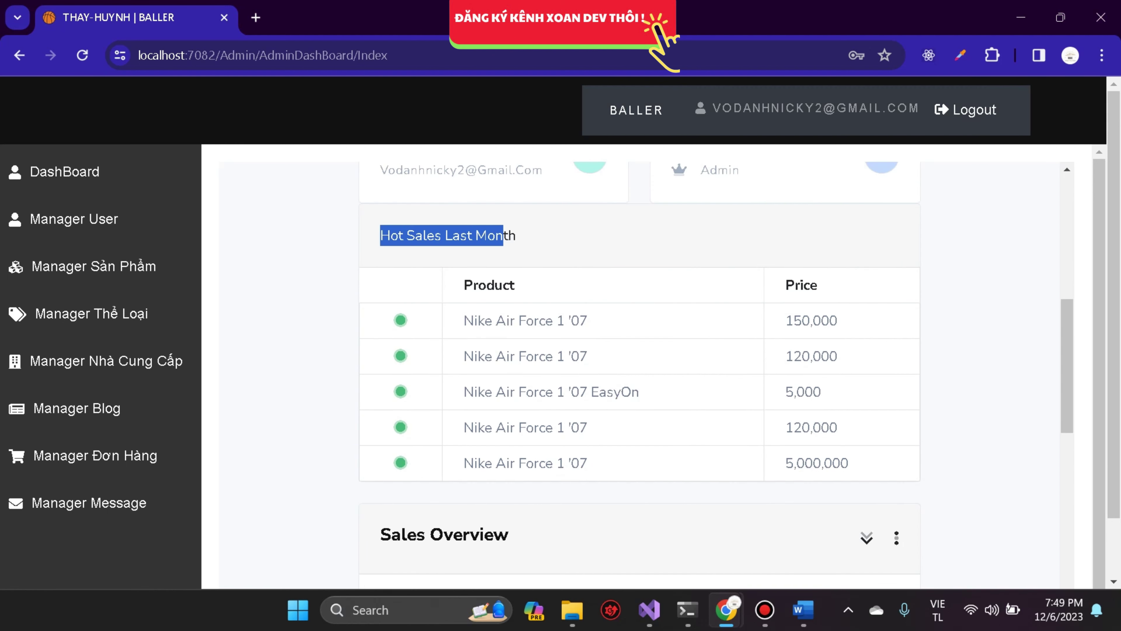
drag(473, 320, 850, 462)
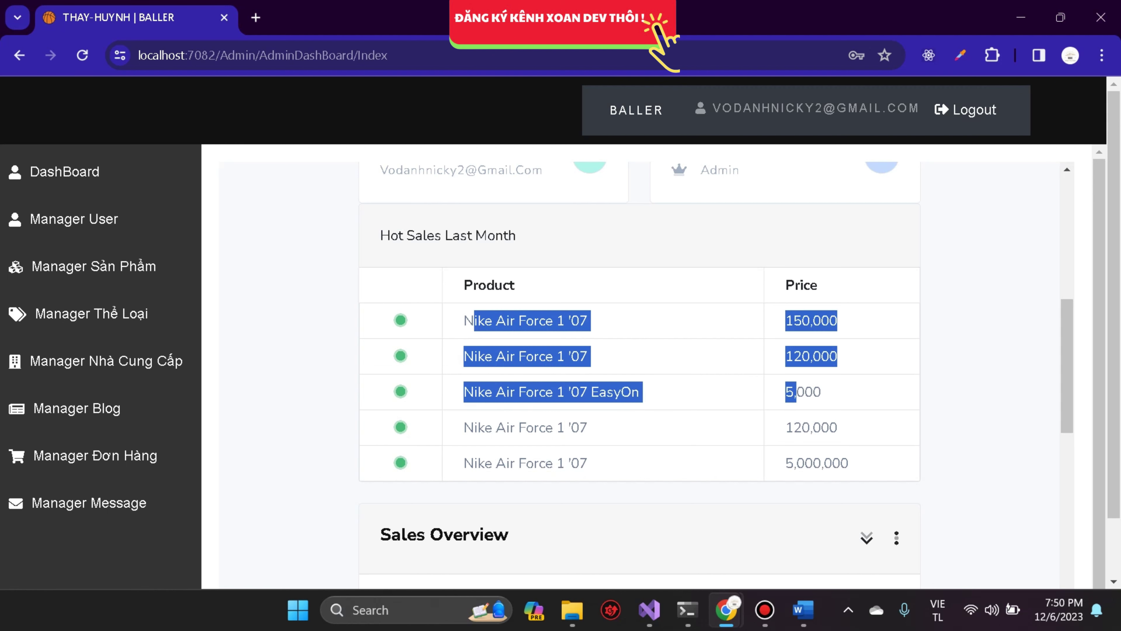
click(852, 492)
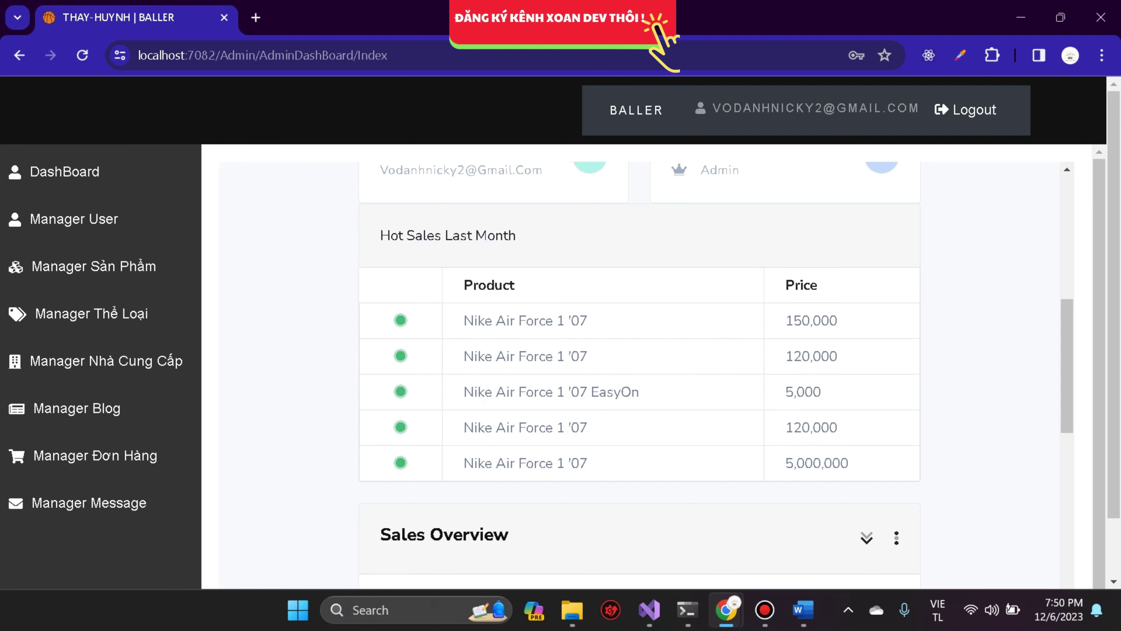
scroll(640, 367, down, 3)
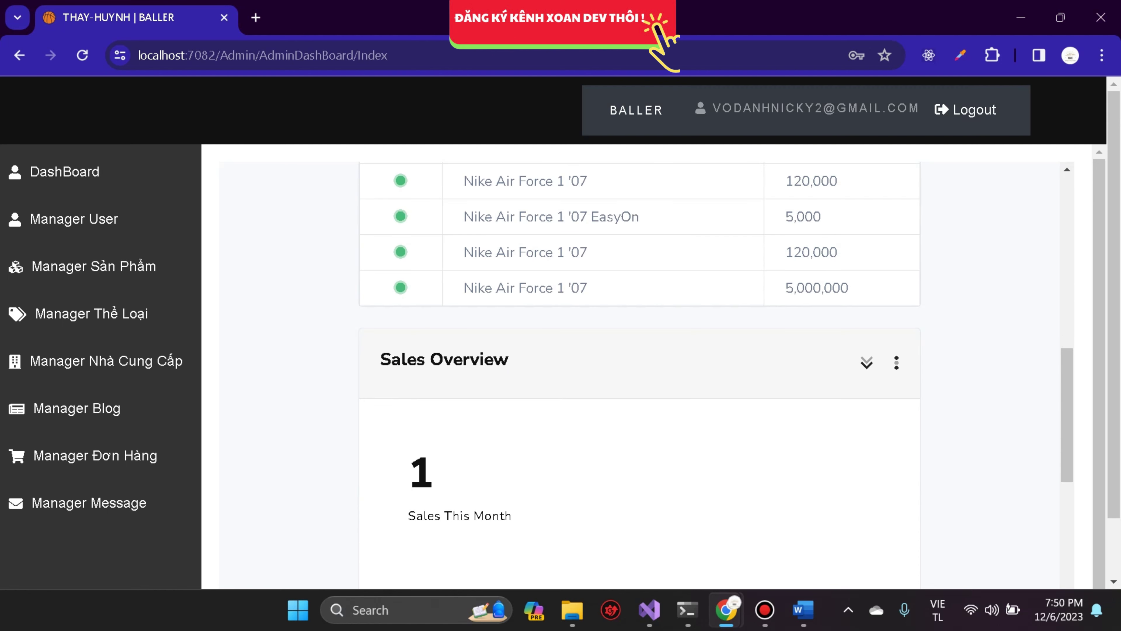
scroll(640, 367, down, 2)
drag(417, 272, 509, 272)
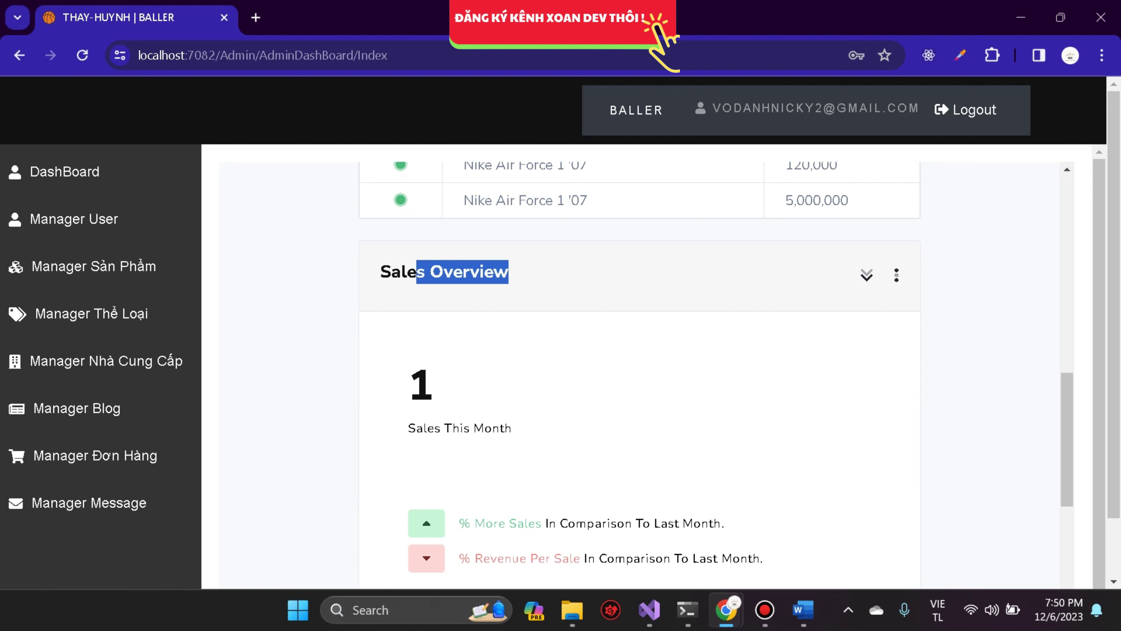
mouse_move(408, 360)
mouse_down()
mouse_move(435, 397)
mouse_move(512, 431)
mouse_up()
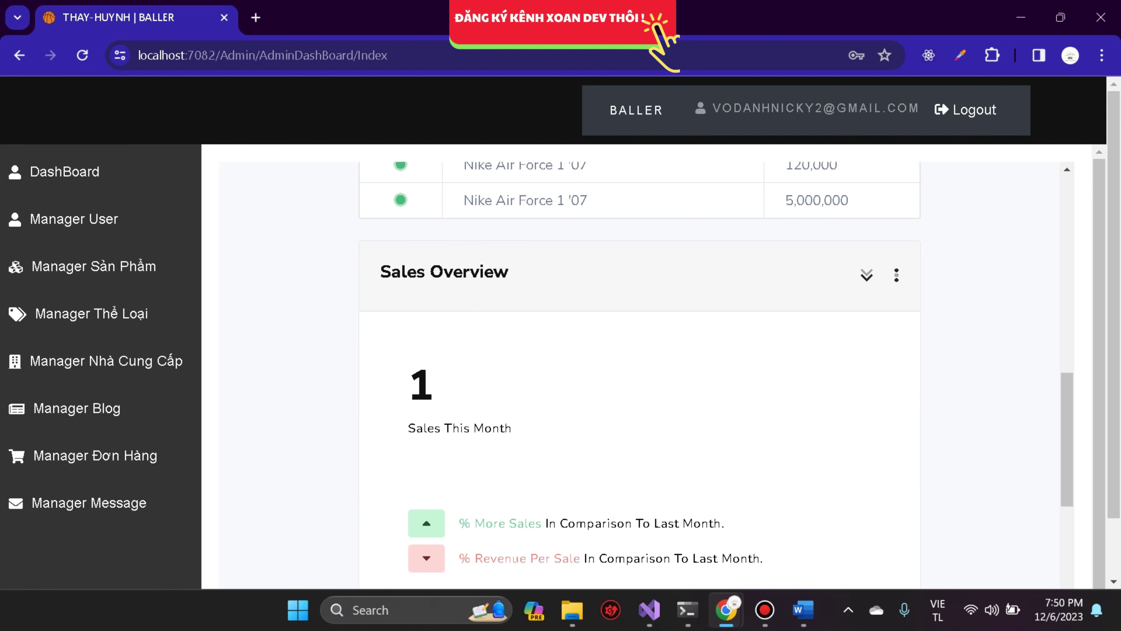
double_click(422, 384)
scroll(640, 366, down, 4)
scroll(640, 366, down, 4)
scroll(640, 367, down, 2)
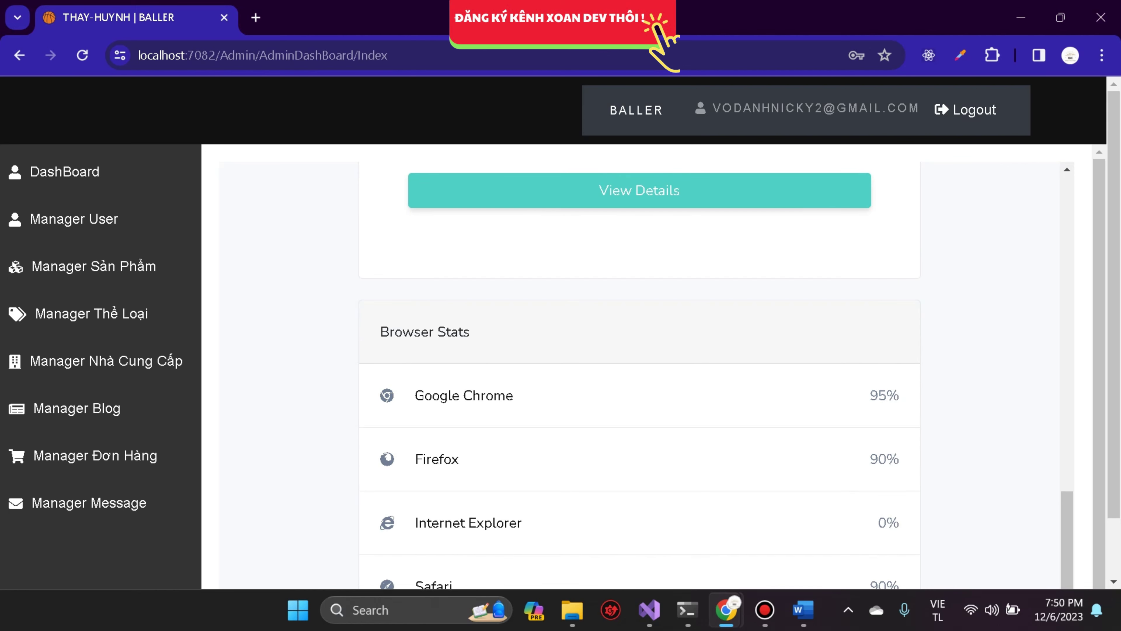
scroll(640, 366, up, 2)
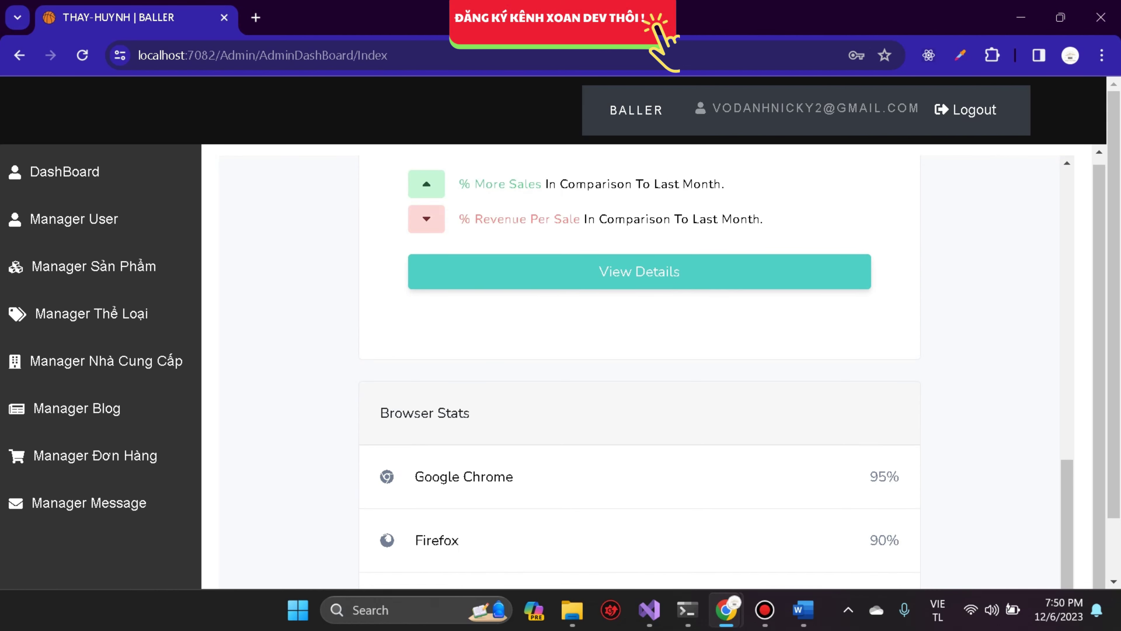
scroll(640, 366, up, 5)
scroll(640, 366, up, 5)
scroll(640, 367, up, 2)
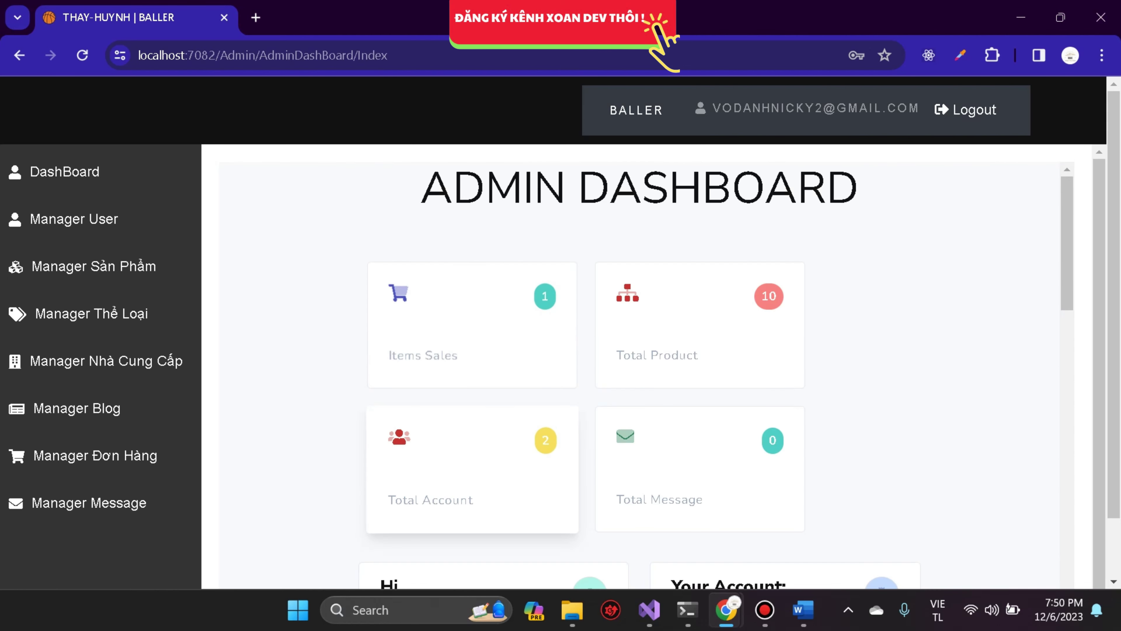
drag(486, 189, 859, 189)
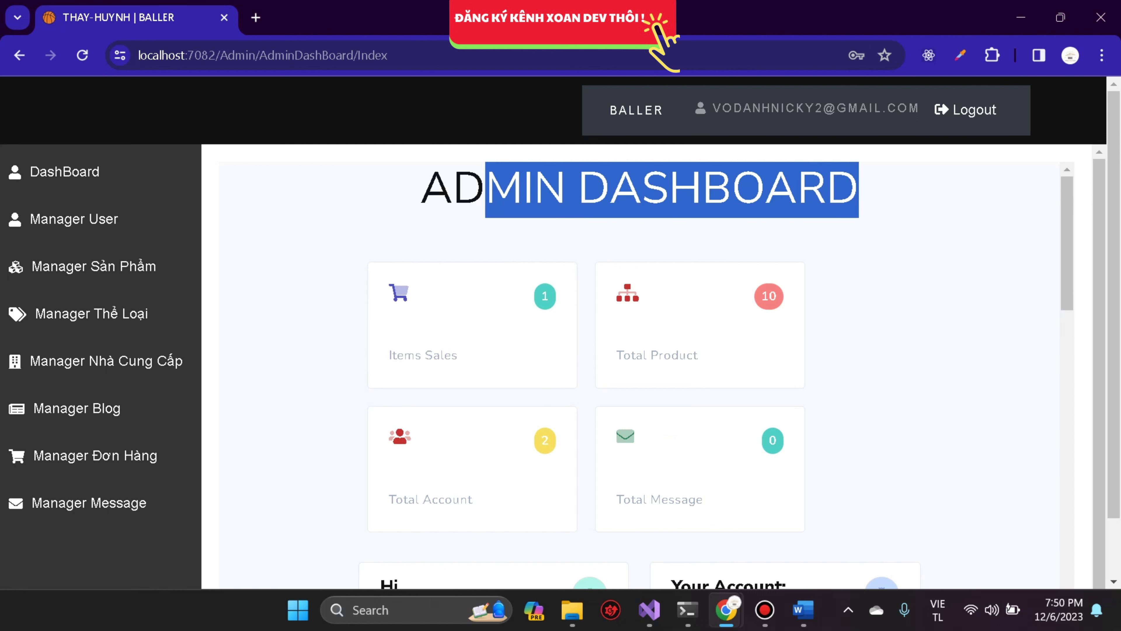
click(859, 190)
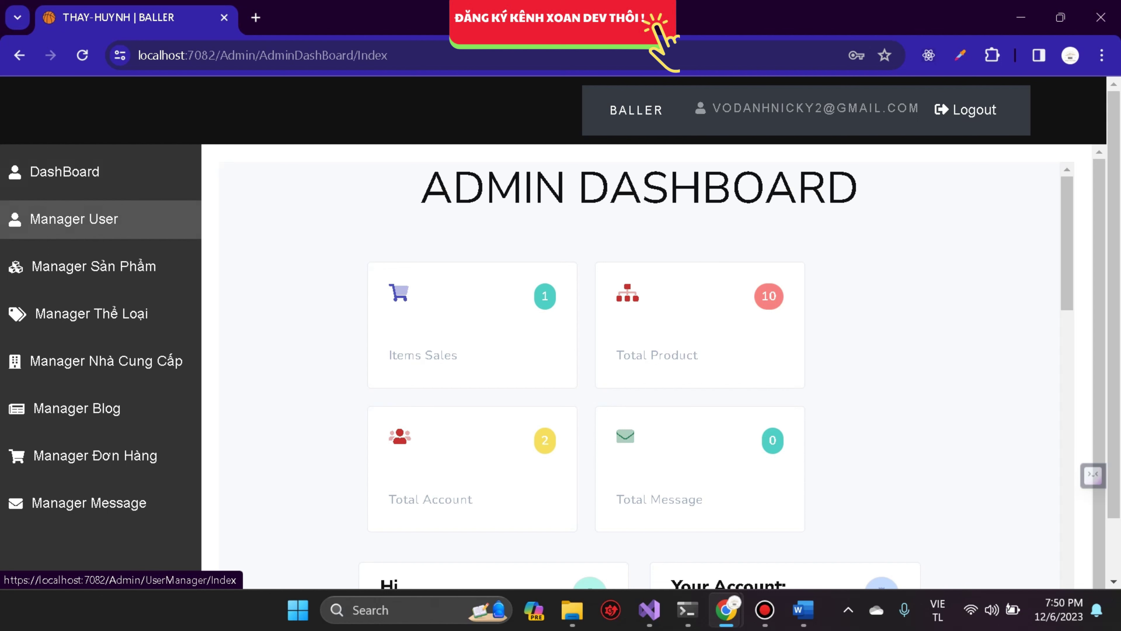
Open Manager User and highlight the first user's UserID, e-mail and name
click(74, 218)
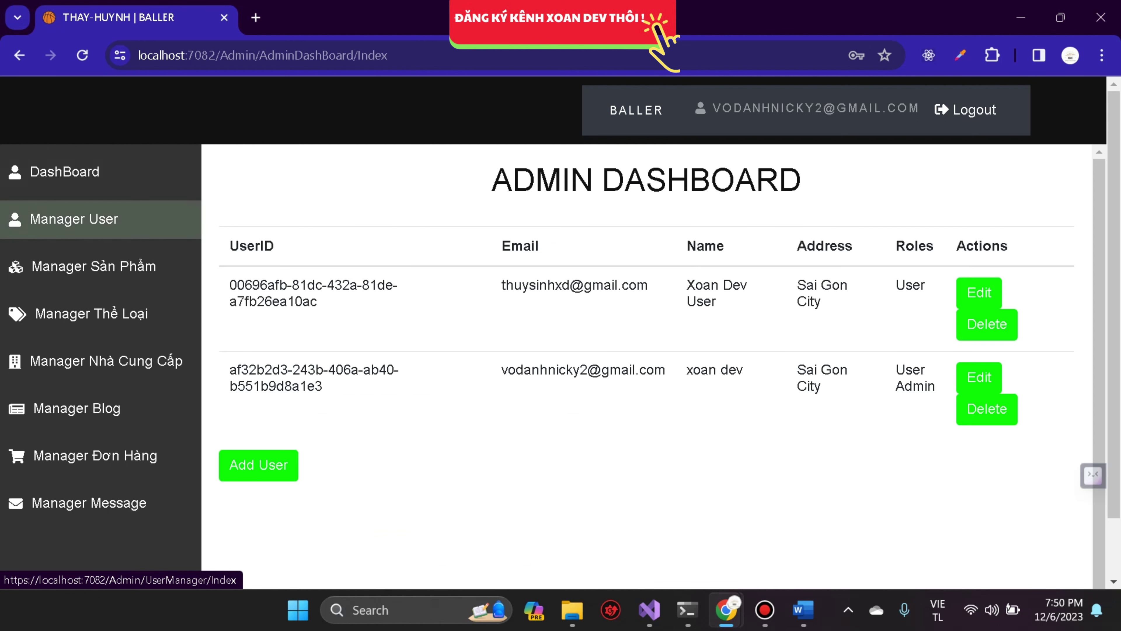
click(73, 219)
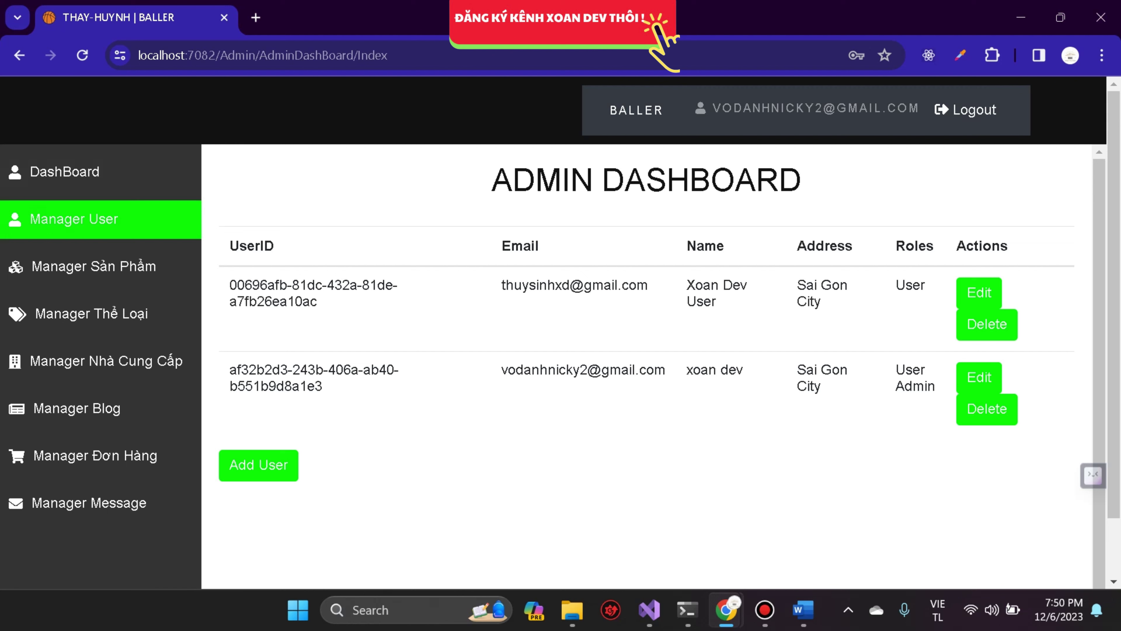
drag(230, 284, 310, 304)
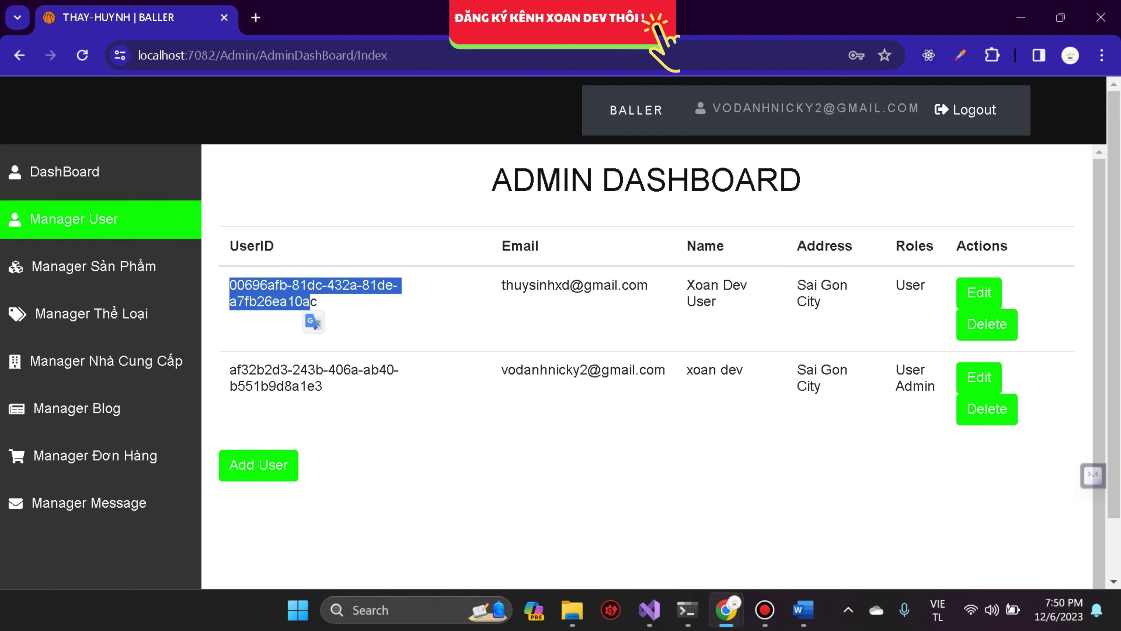
double_click(520, 246)
drag(502, 285, 649, 287)
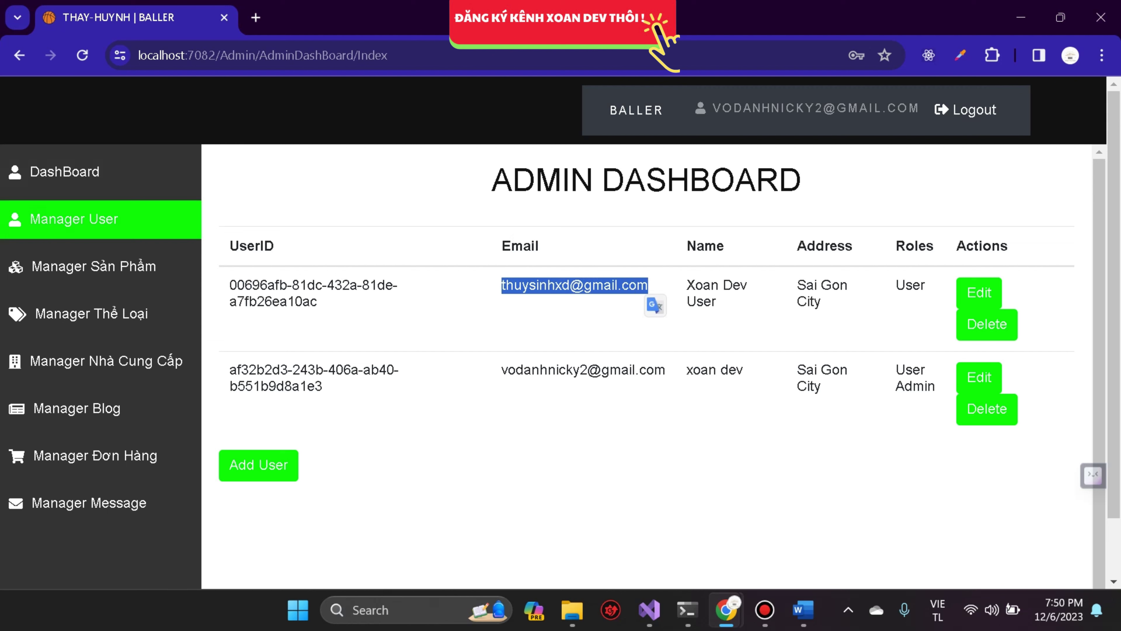
mouse_move(687, 245)
mouse_down()
mouse_move(703, 260)
mouse_move(713, 318)
mouse_up()
click(714, 318)
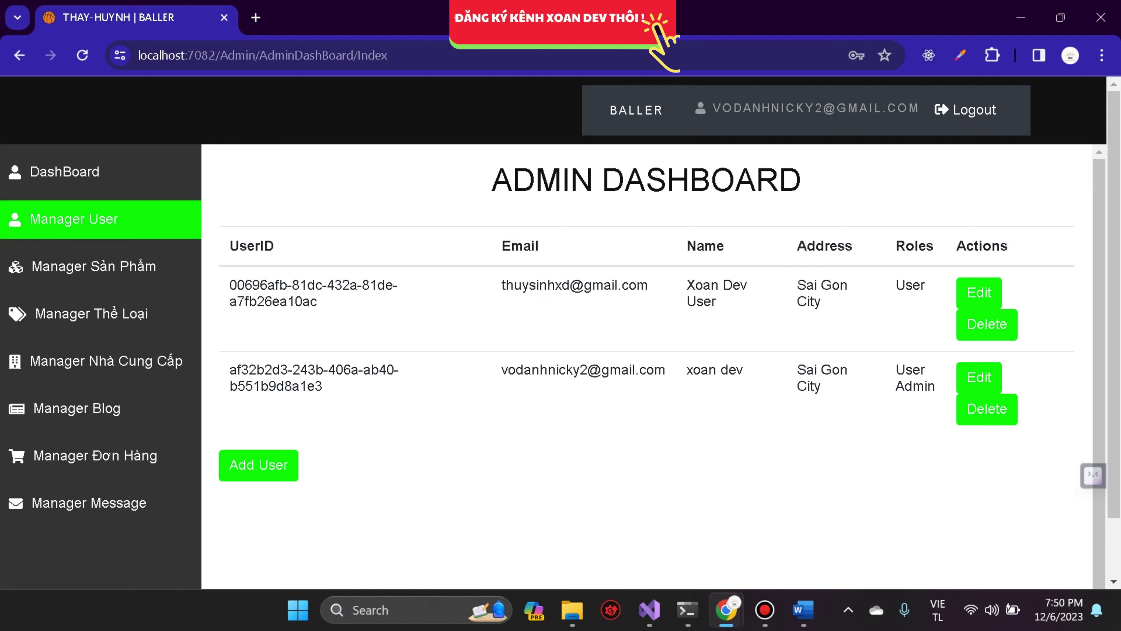
Point out the first user's address and User role, then open that user's edit form
drag(822, 285, 821, 305)
drag(905, 246, 934, 248)
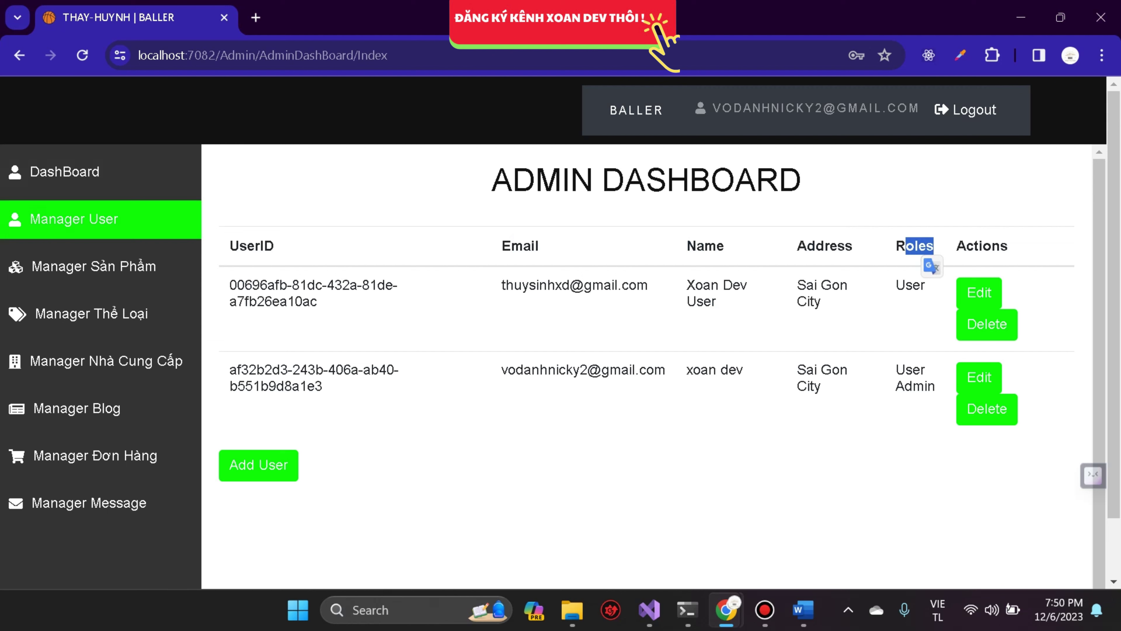
double_click(910, 285)
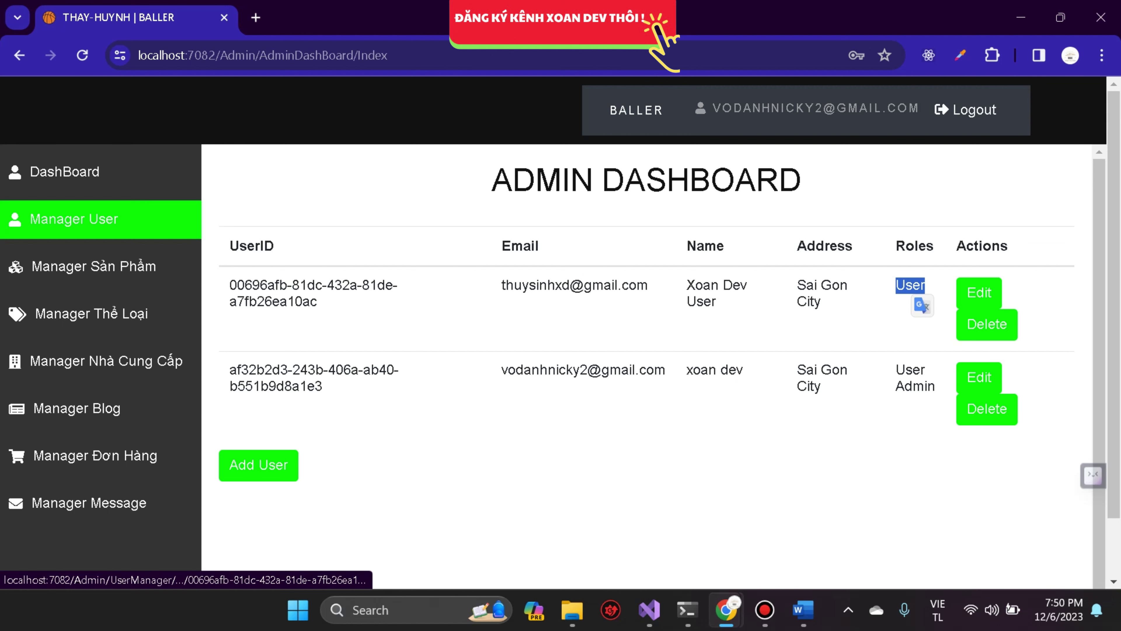
drag(529, 285, 613, 285)
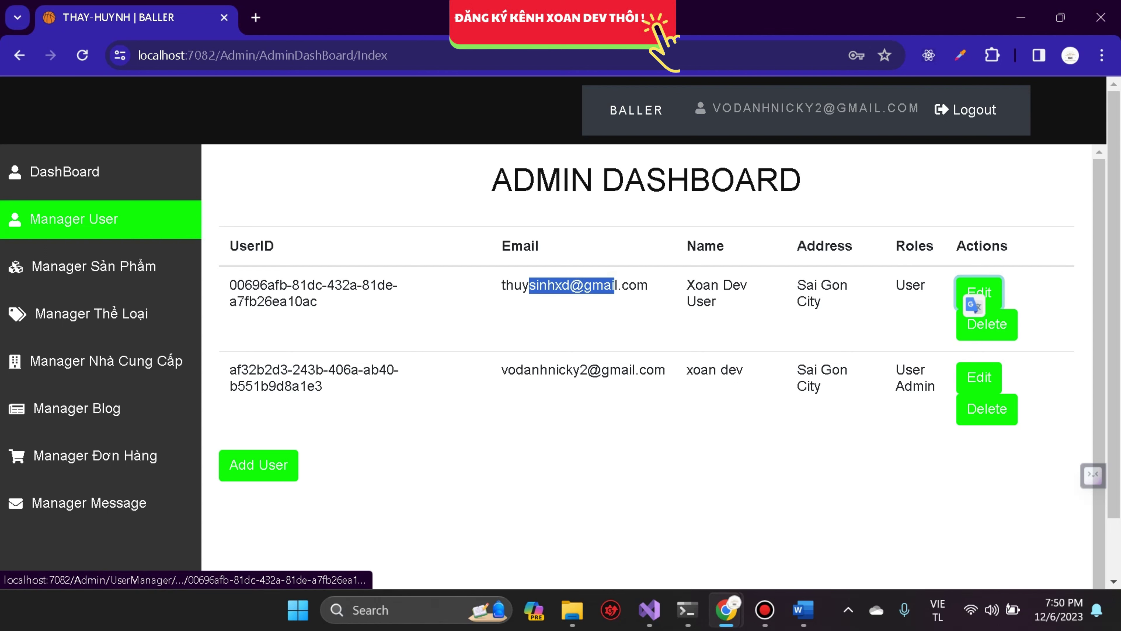
click(976, 297)
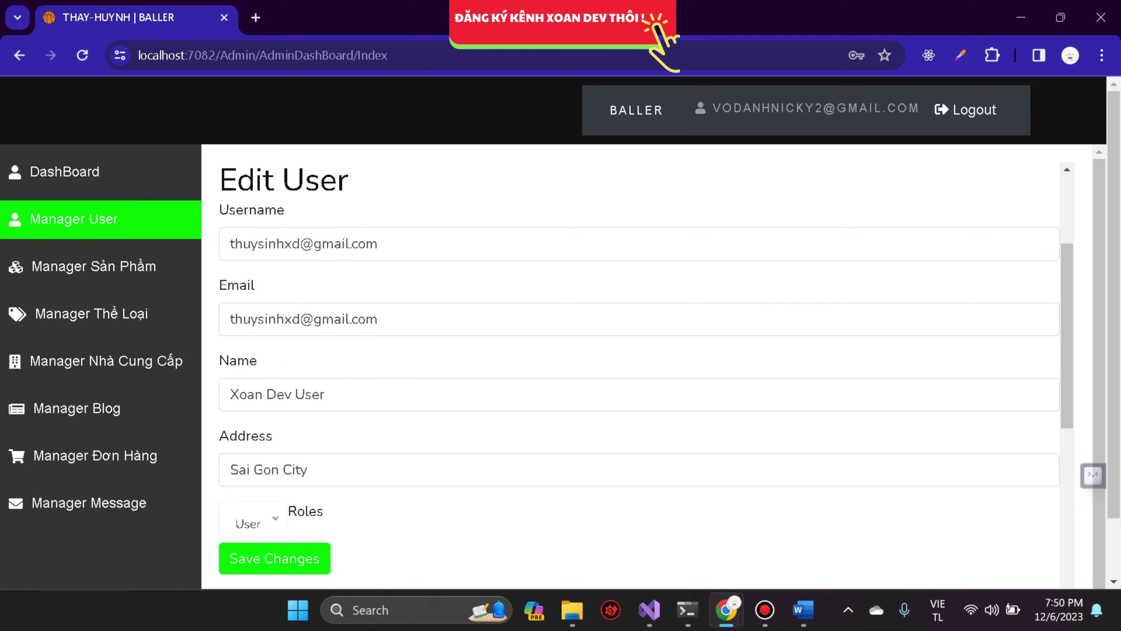
Step through the Username, Email, Name and Address fields of the user's edit form
click(377, 243)
click(359, 319)
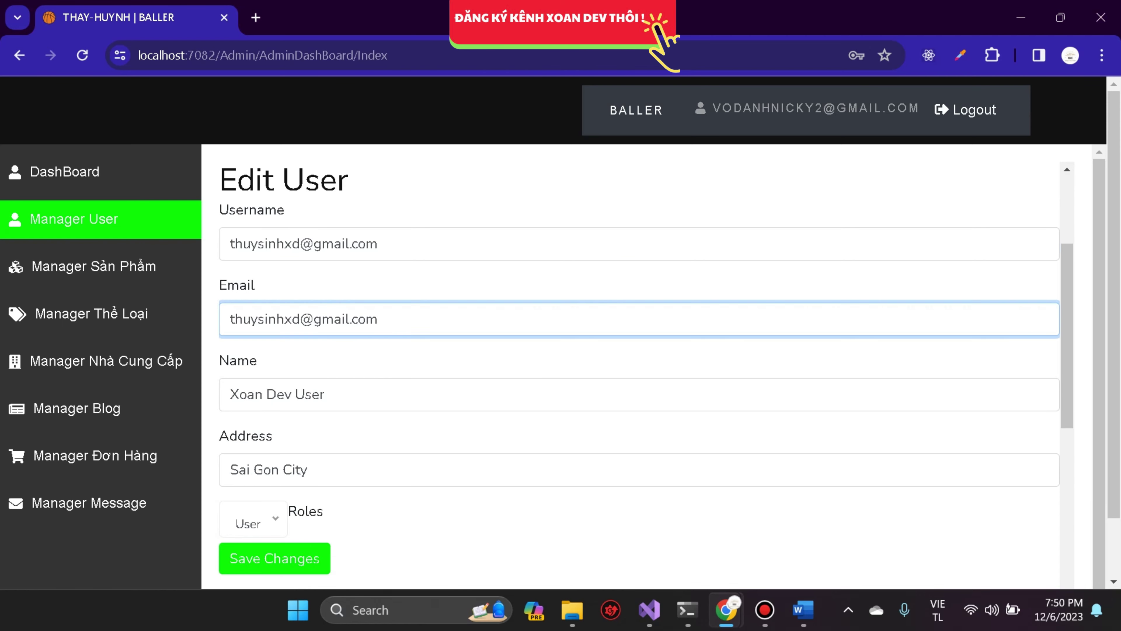
click(322, 394)
scroll(639, 367, down, 2)
click(308, 382)
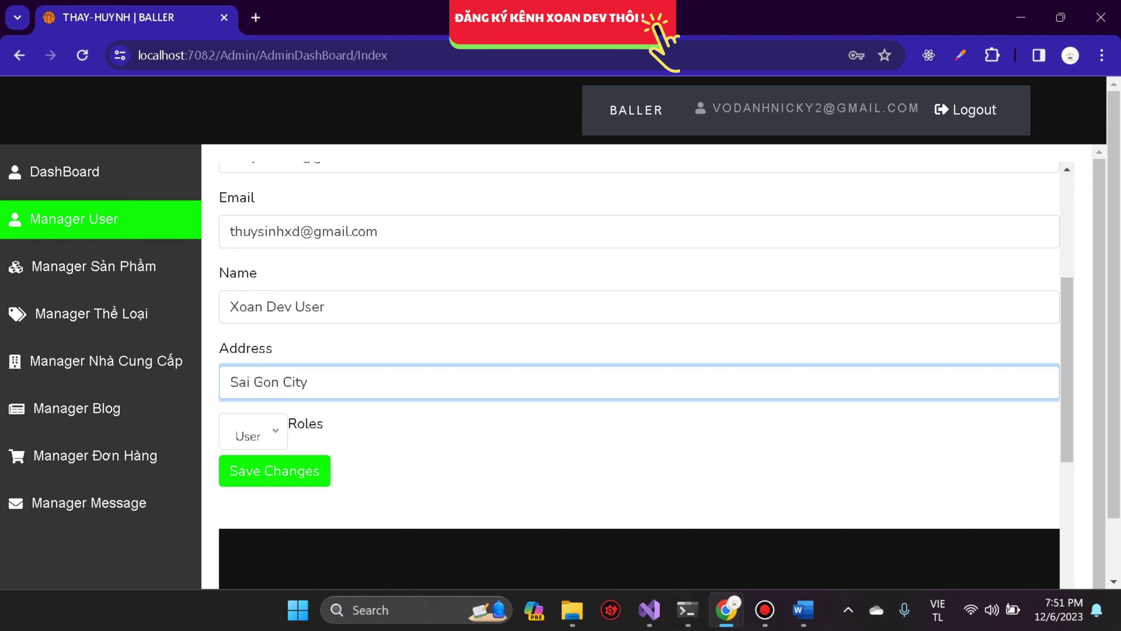
scroll(639, 366, up, 4)
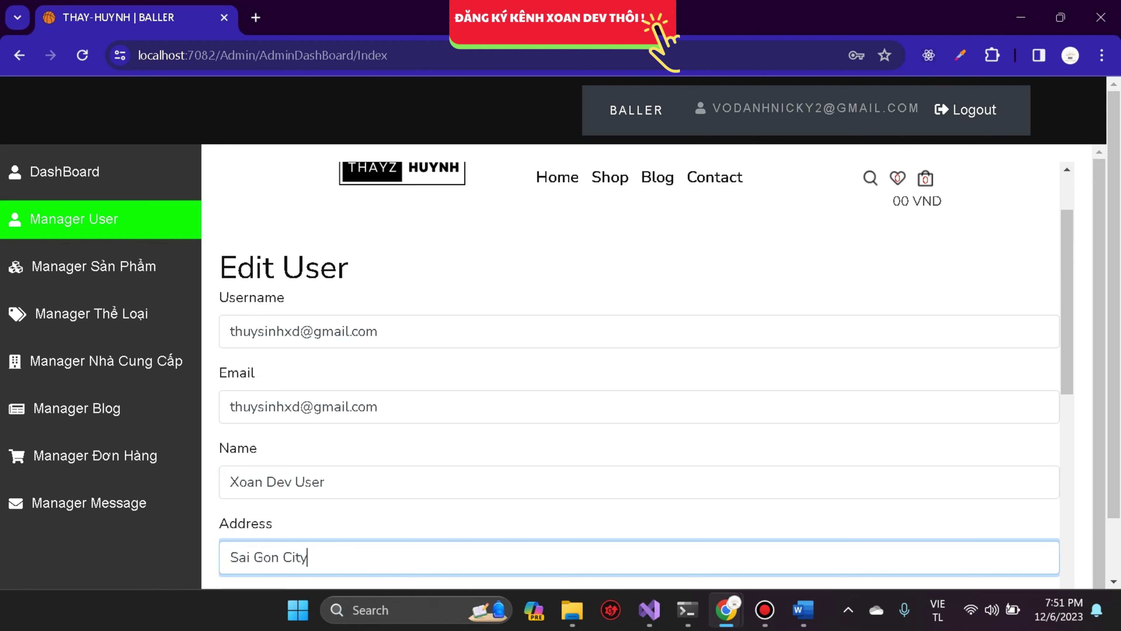
scroll(639, 367, down, 2)
scroll(639, 367, down, 2)
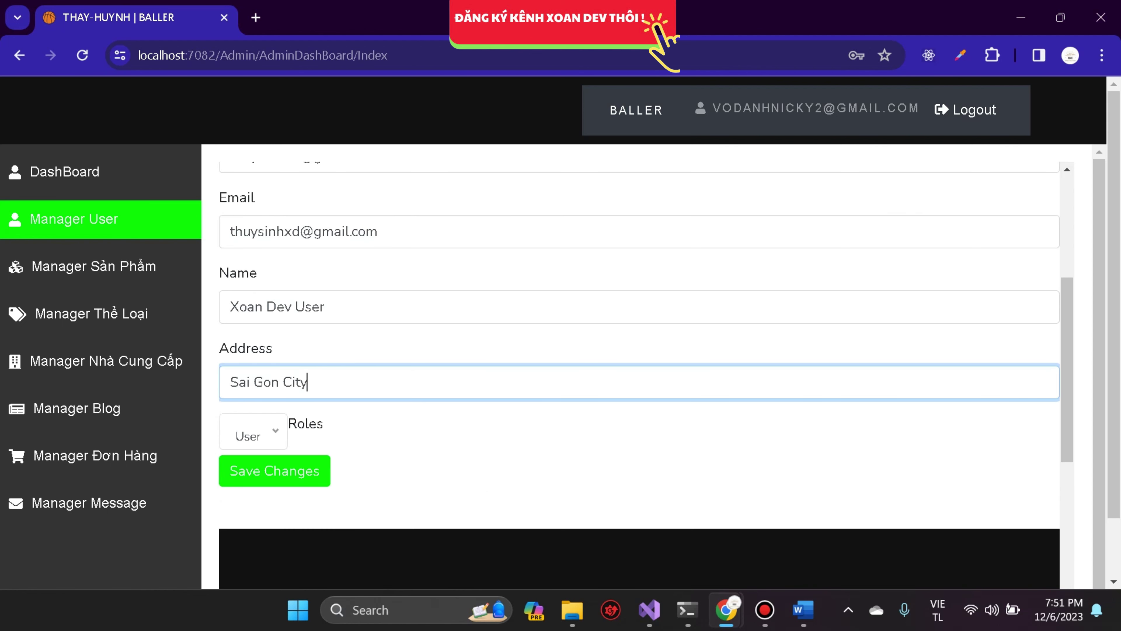
Keep the User role, append 1 so the address reads 'Sai Gon City 1', and save
click(253, 431)
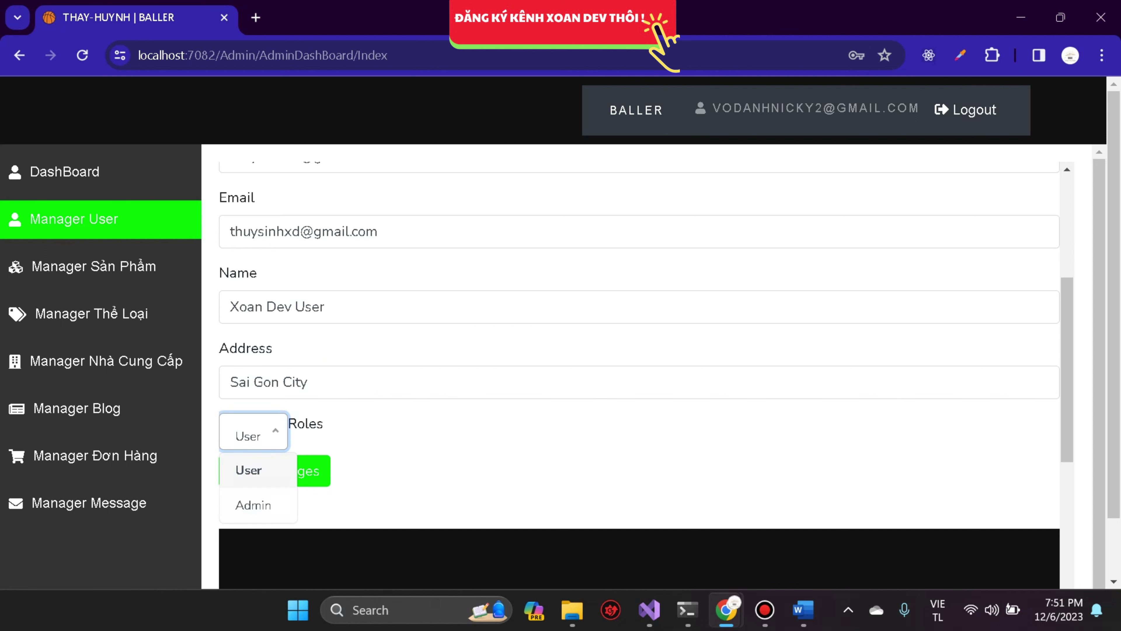
click(307, 381)
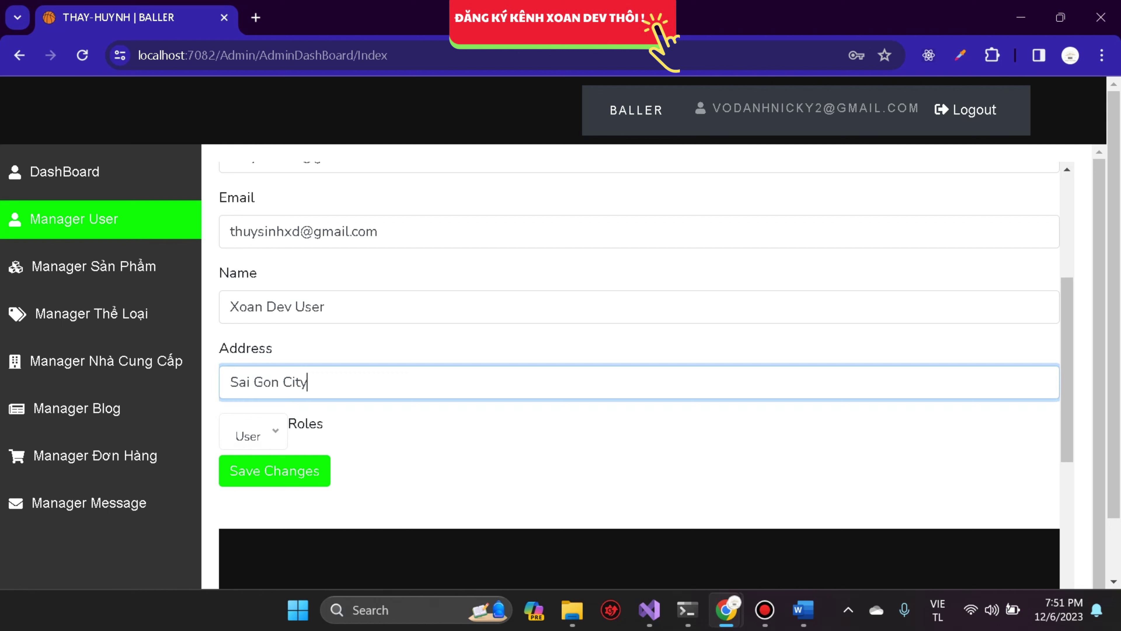
text(1)
key(Tab)
key(Tab)
key(Return)
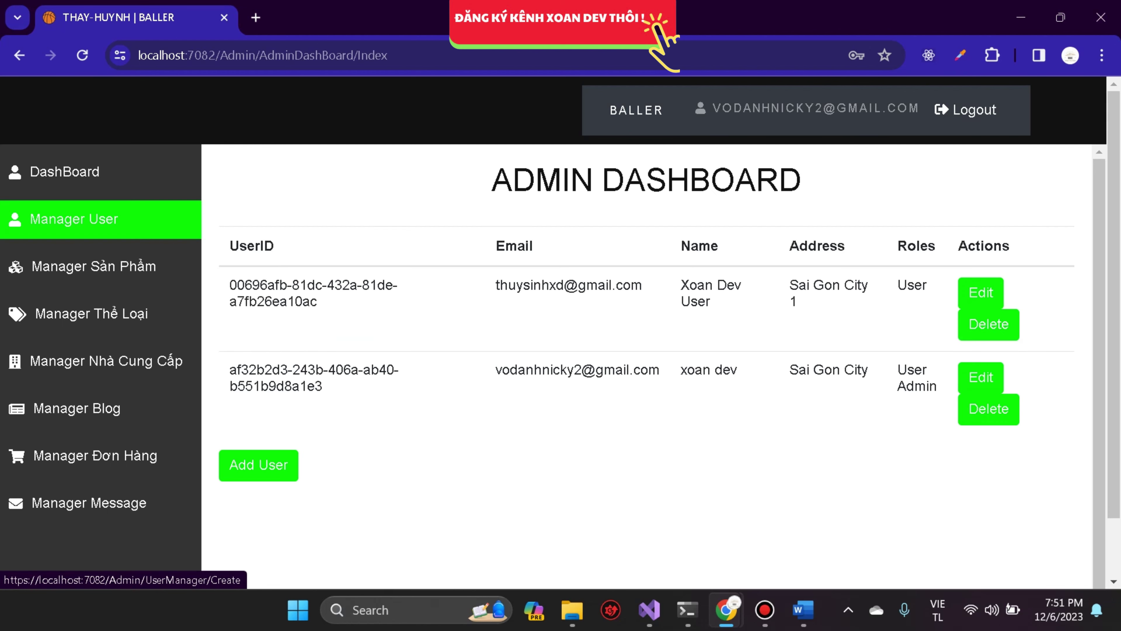
drag(790, 285, 797, 303)
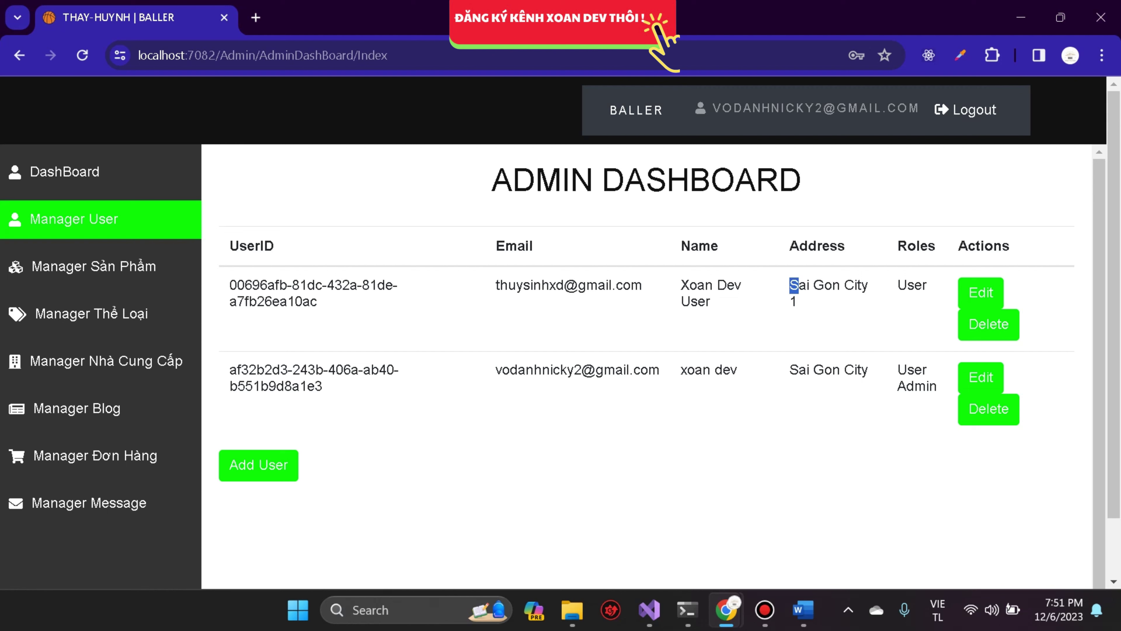
drag(789, 285, 797, 302)
drag(797, 245, 826, 246)
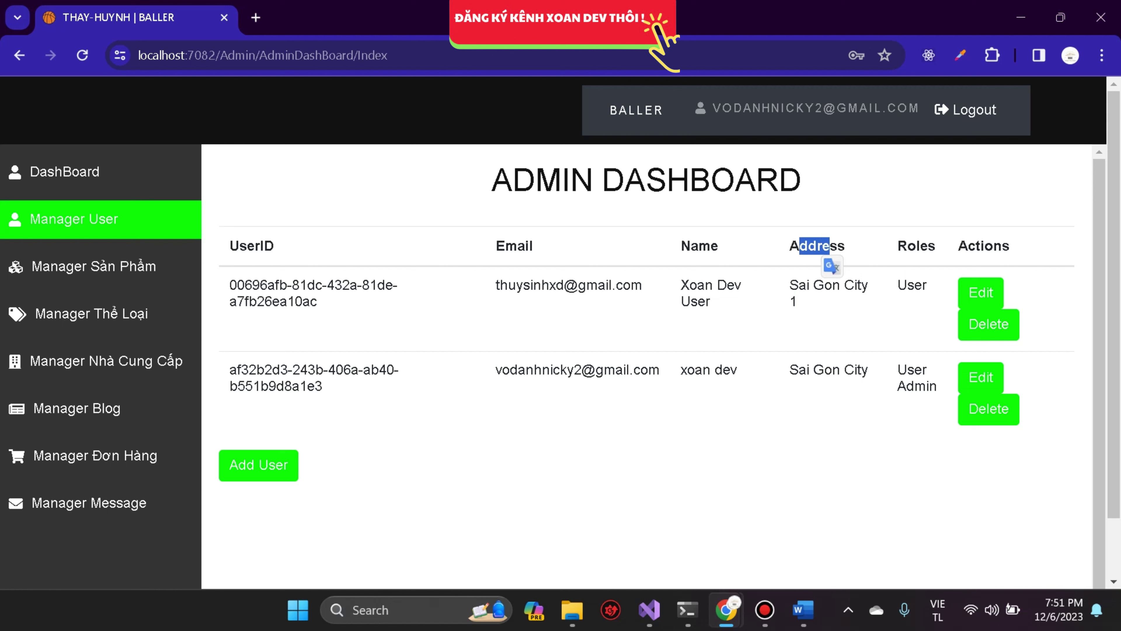
drag(799, 285, 797, 303)
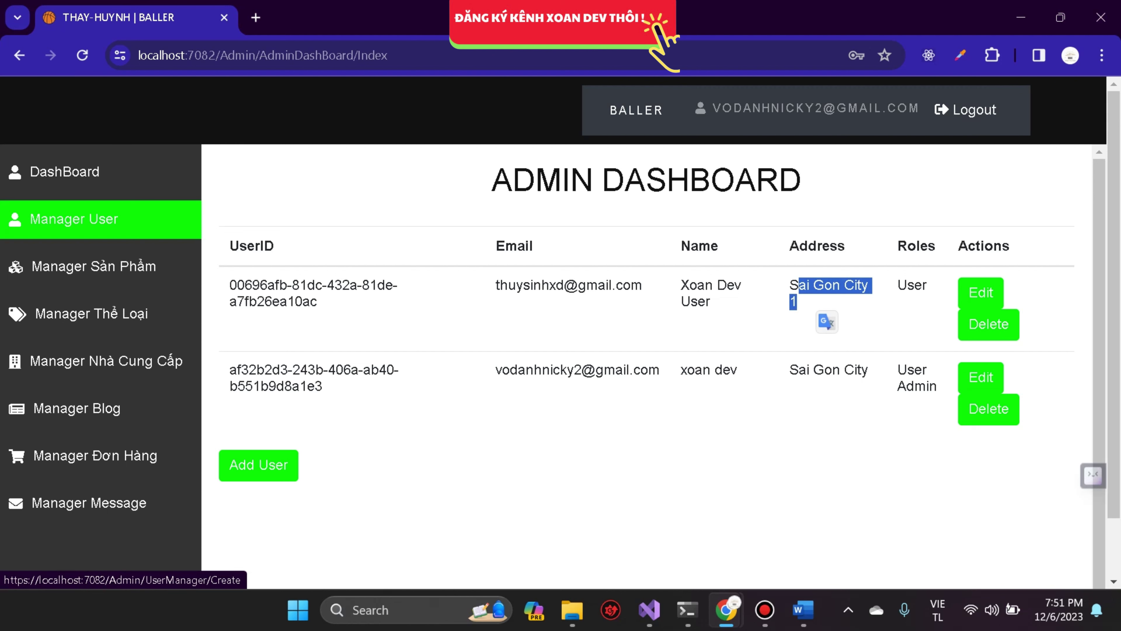
Open Manager Sản Phẩm, browse the product grid, and edit the red Nike Air Force 1 '07
click(94, 266)
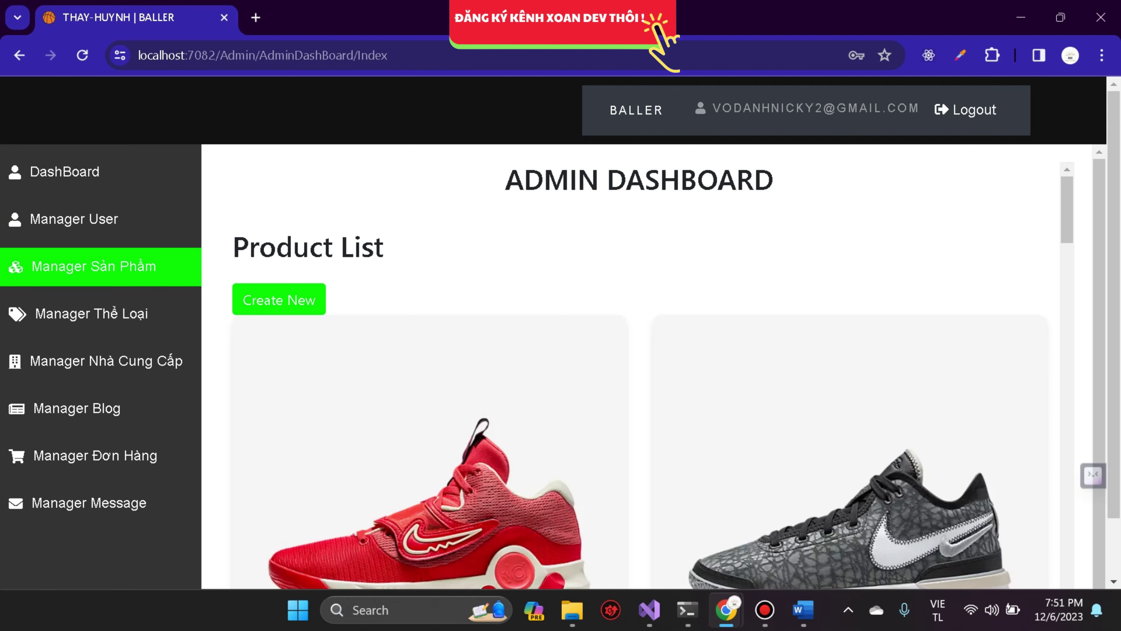
scroll(635, 366, down, 2)
scroll(636, 366, down, 5)
scroll(636, 367, down, 2)
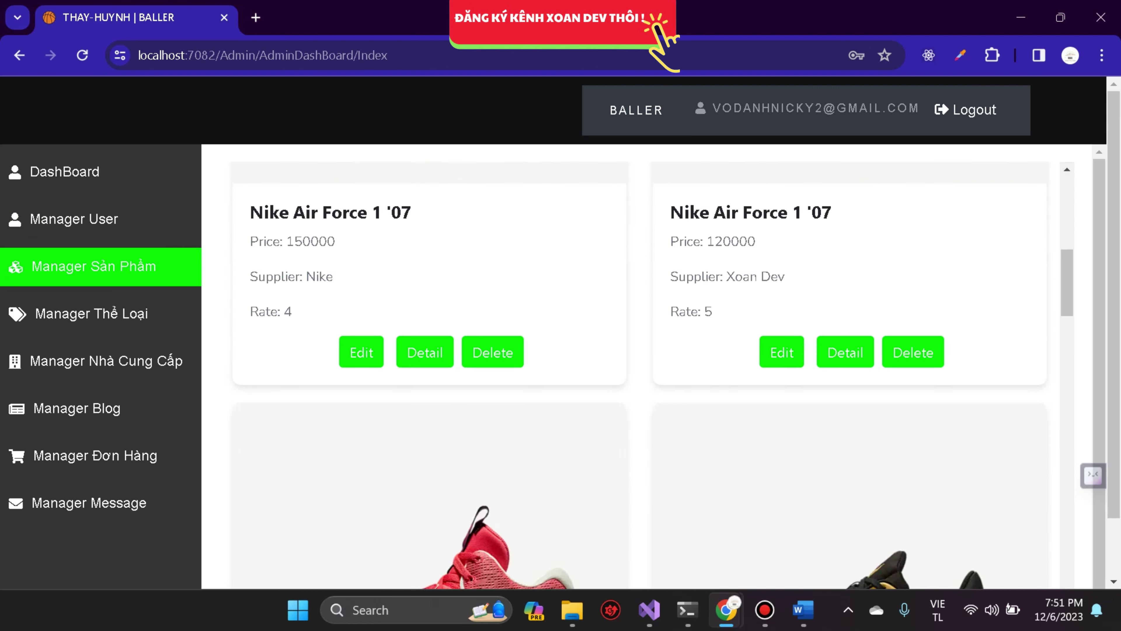
scroll(636, 366, down, 2)
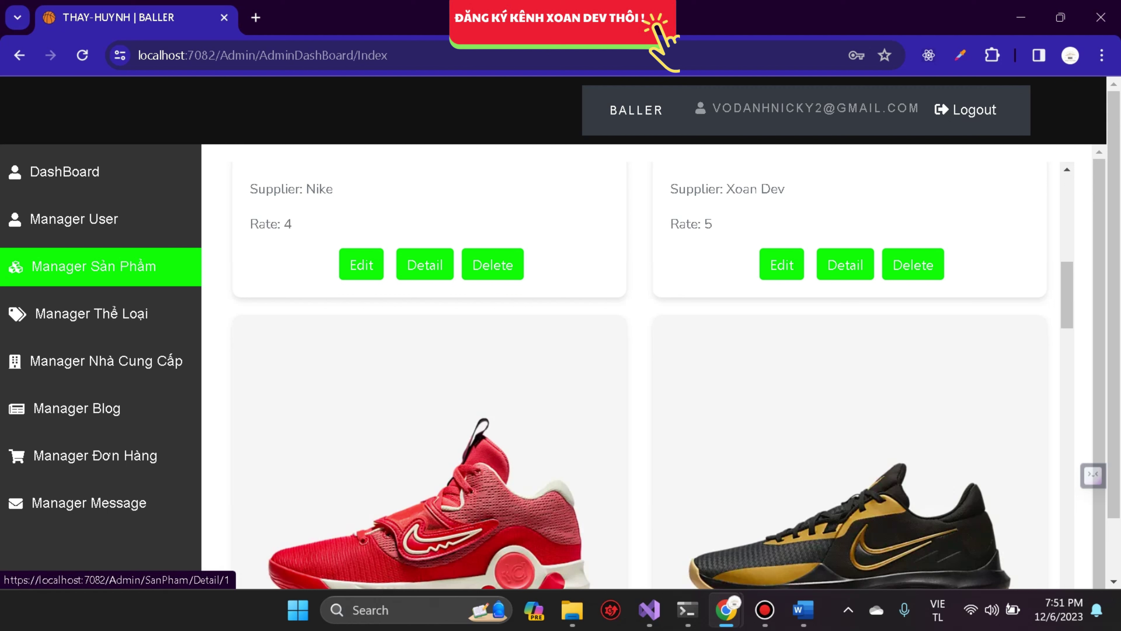
scroll(636, 367, up, 3)
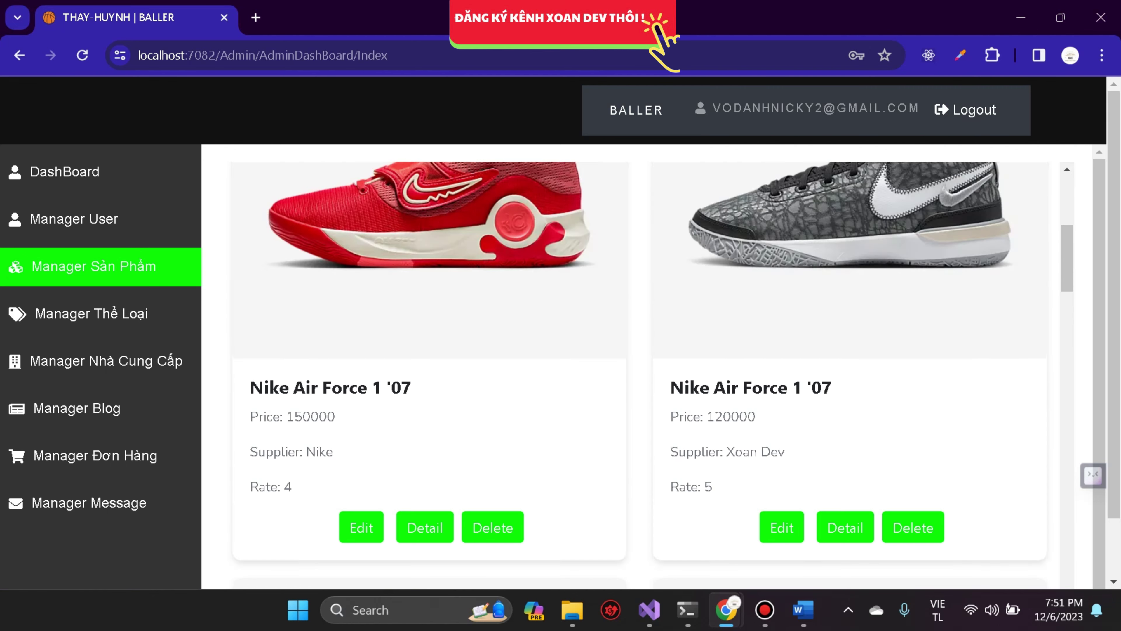
scroll(635, 366, up, 1)
scroll(636, 367, up, 2)
scroll(636, 366, down, 3)
scroll(635, 366, down, 2)
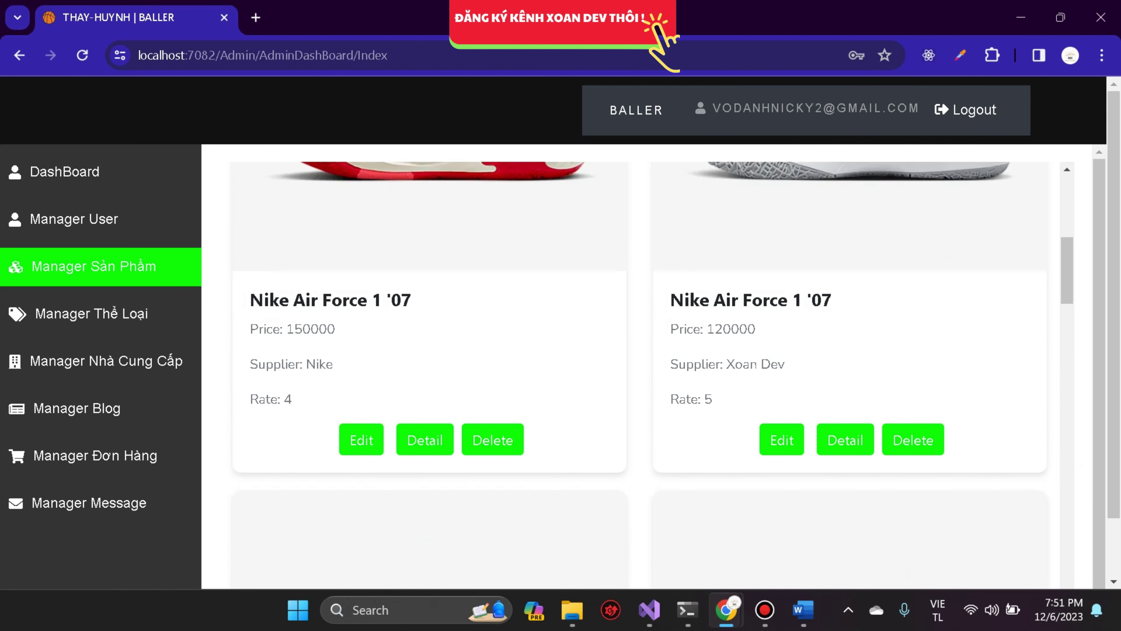
scroll(636, 367, up, 1)
scroll(636, 367, up, 2)
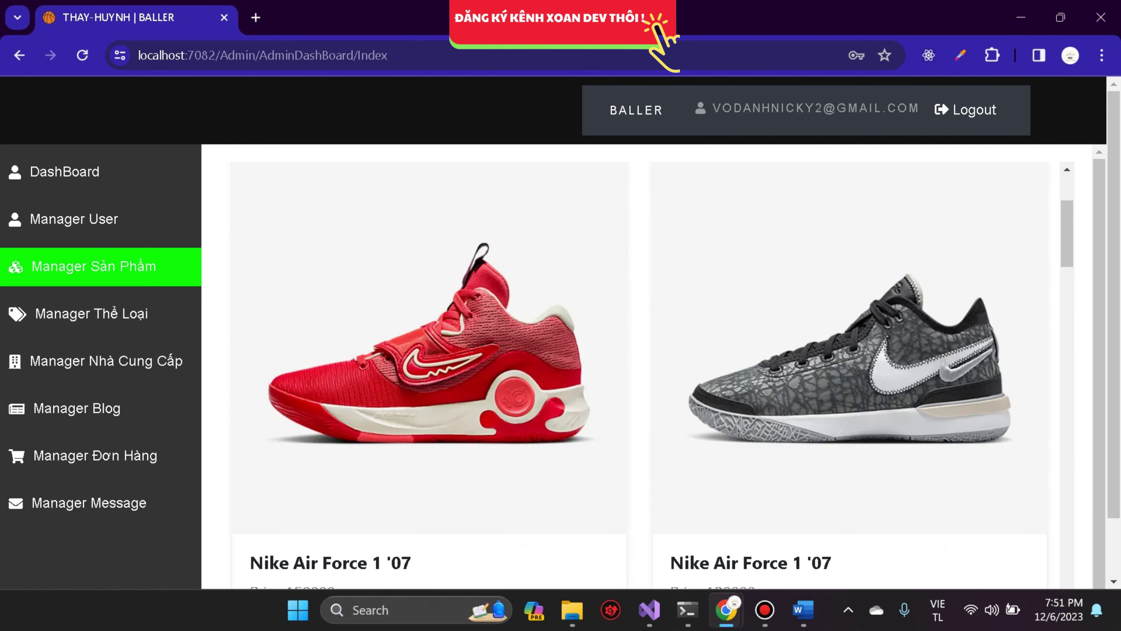
scroll(635, 366, down, 3)
scroll(635, 366, down, 1)
scroll(636, 367, up, 3)
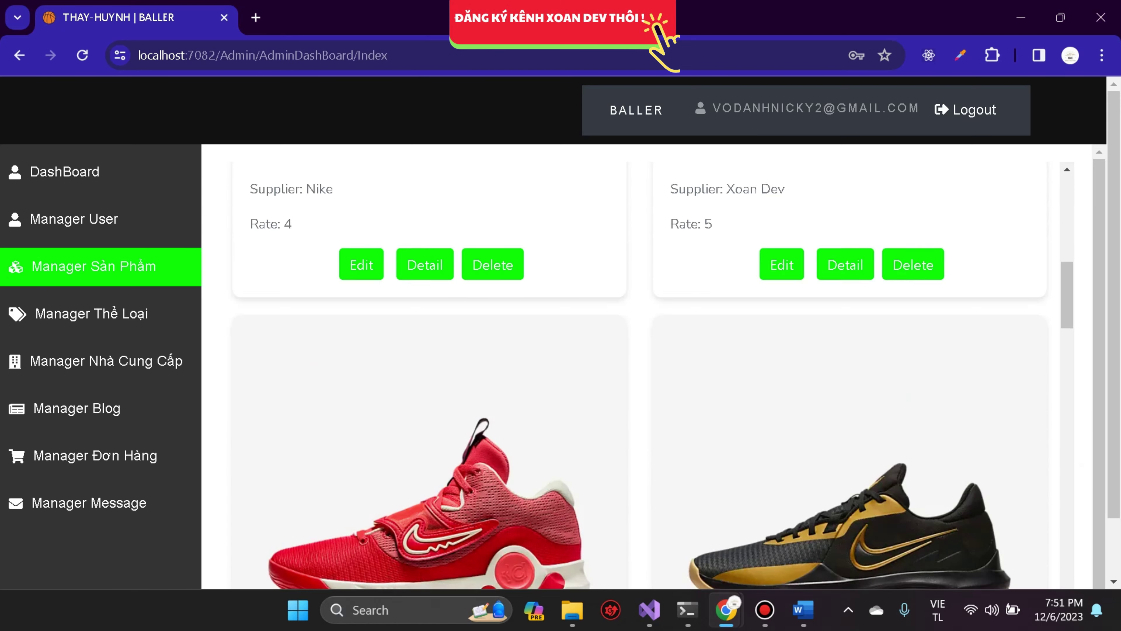
scroll(636, 366, up, 3)
scroll(636, 366, up, 2)
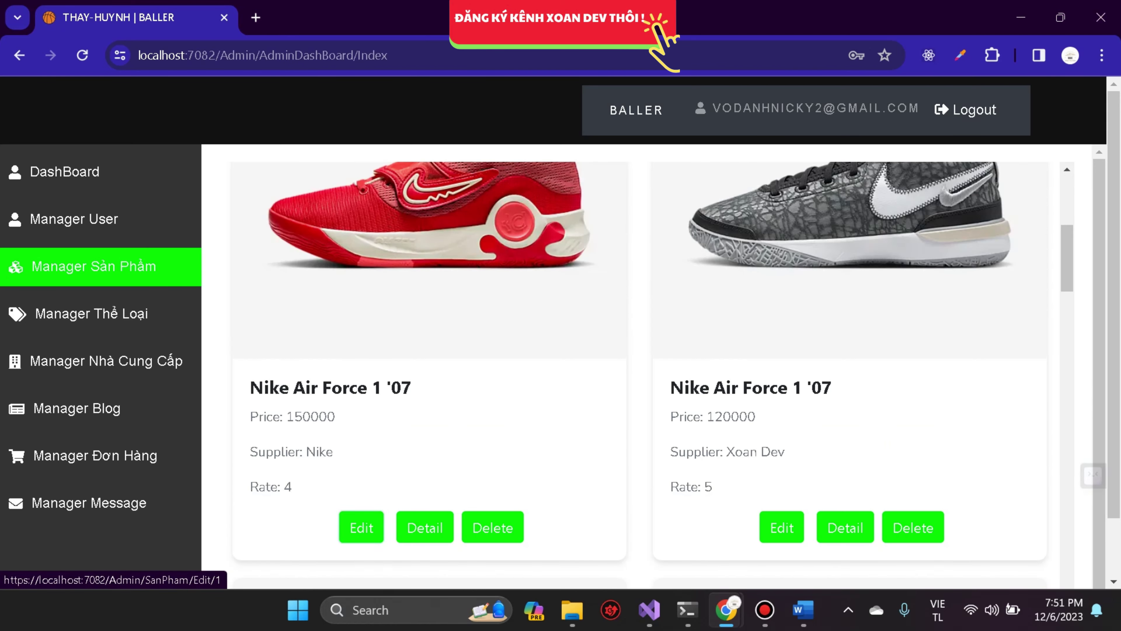
click(367, 528)
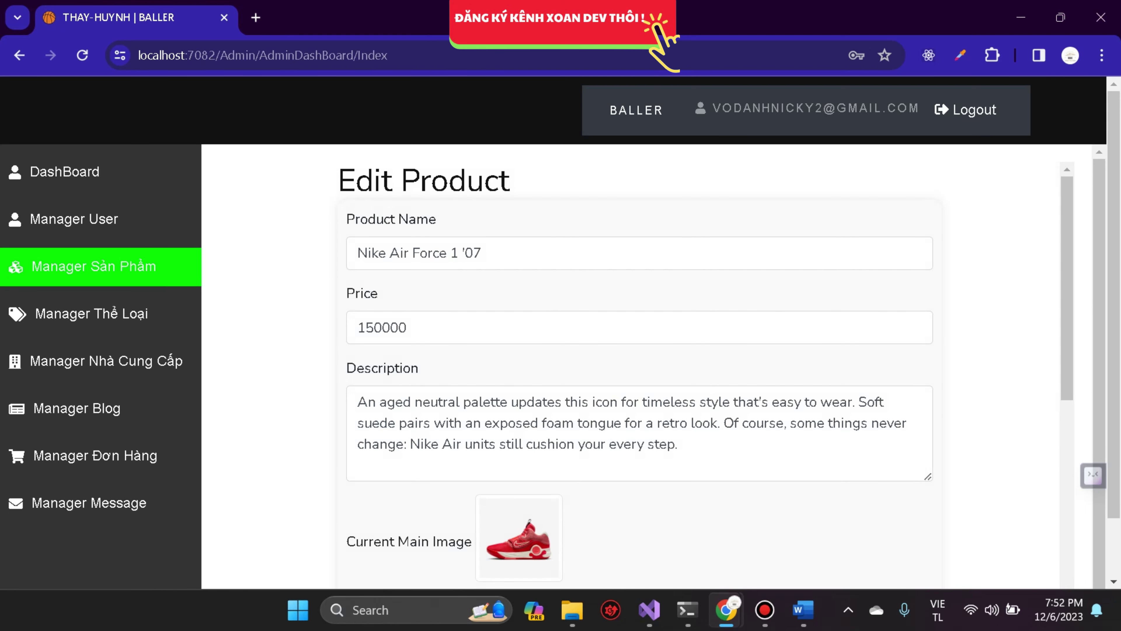
Set the main image to image 1 from the Adidas ULTRABOUNCE SHOES folder
scroll(640, 366, down, 2)
scroll(639, 367, down, 2)
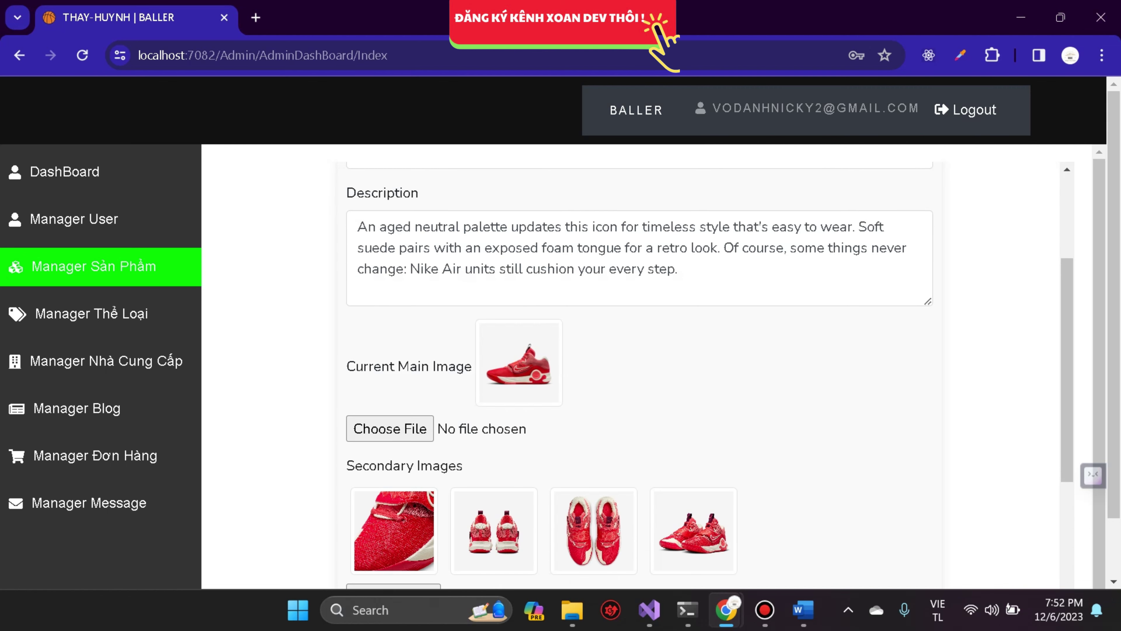
scroll(639, 367, down, 4)
scroll(640, 366, up, 4)
scroll(639, 367, down, 2)
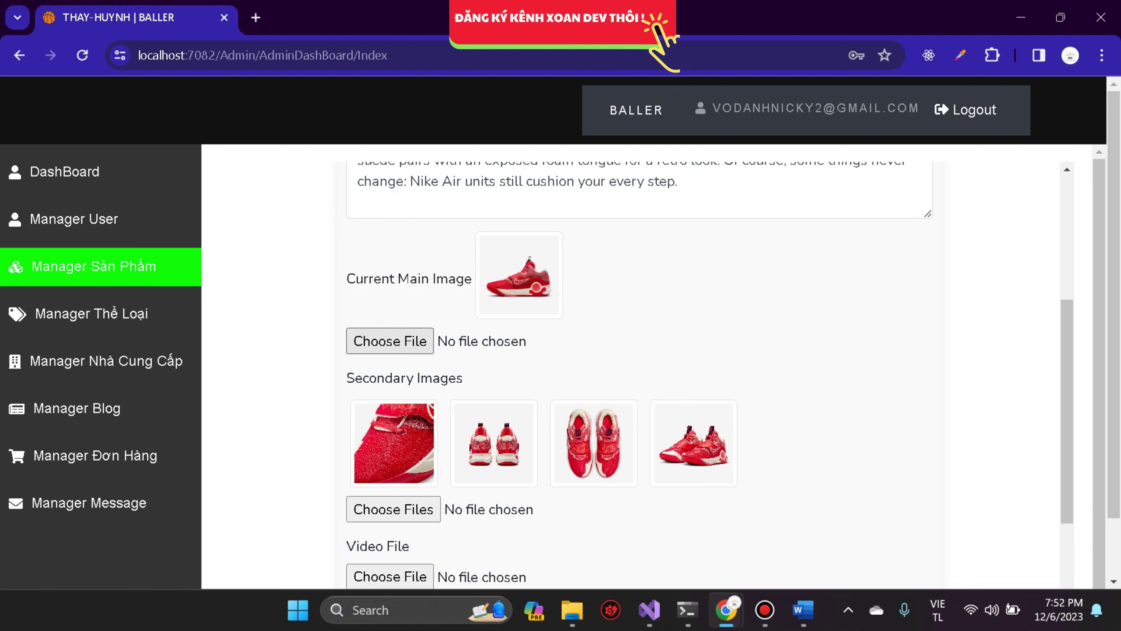
click(390, 341)
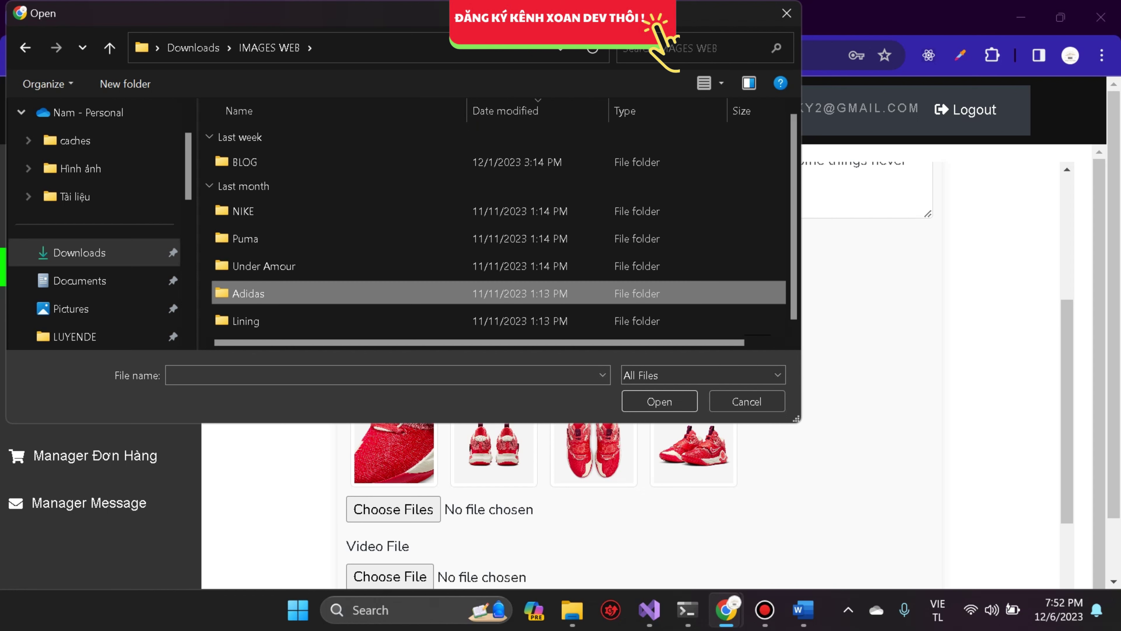
double_click(248, 293)
double_click(285, 245)
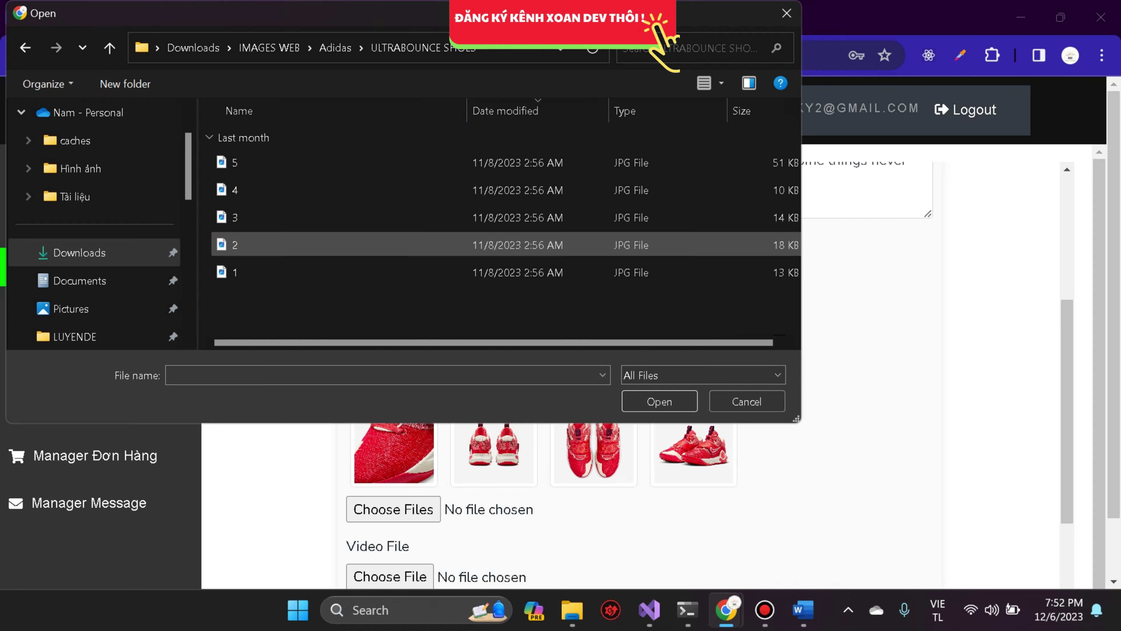
click(235, 272)
click(660, 401)
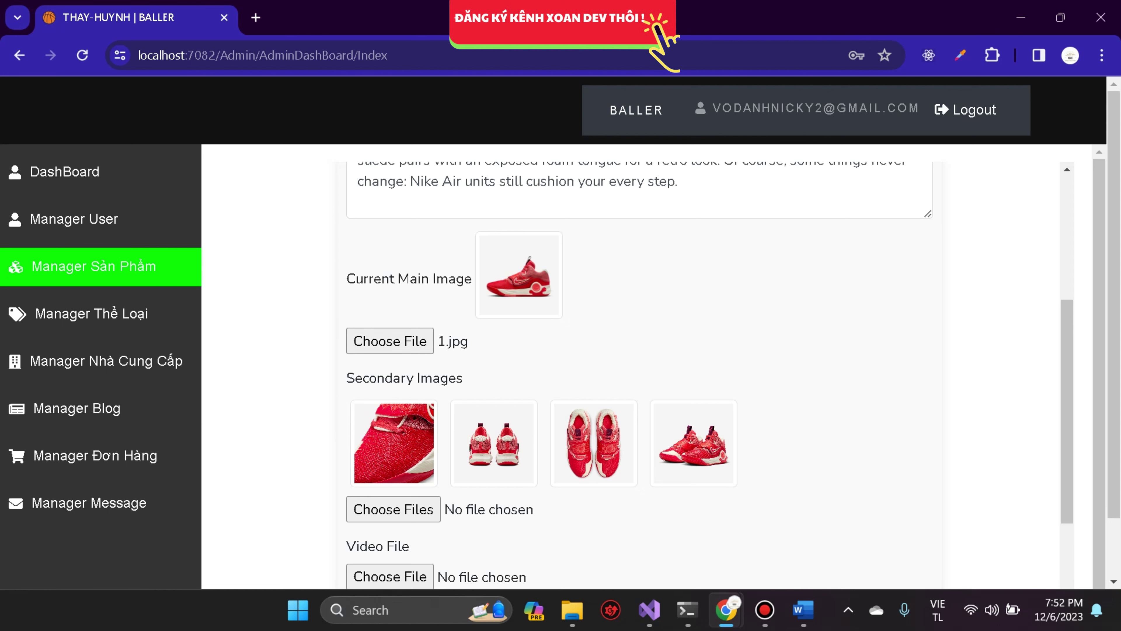
Set images 2 through 5 as the product's secondary images
scroll(640, 366, down, 4)
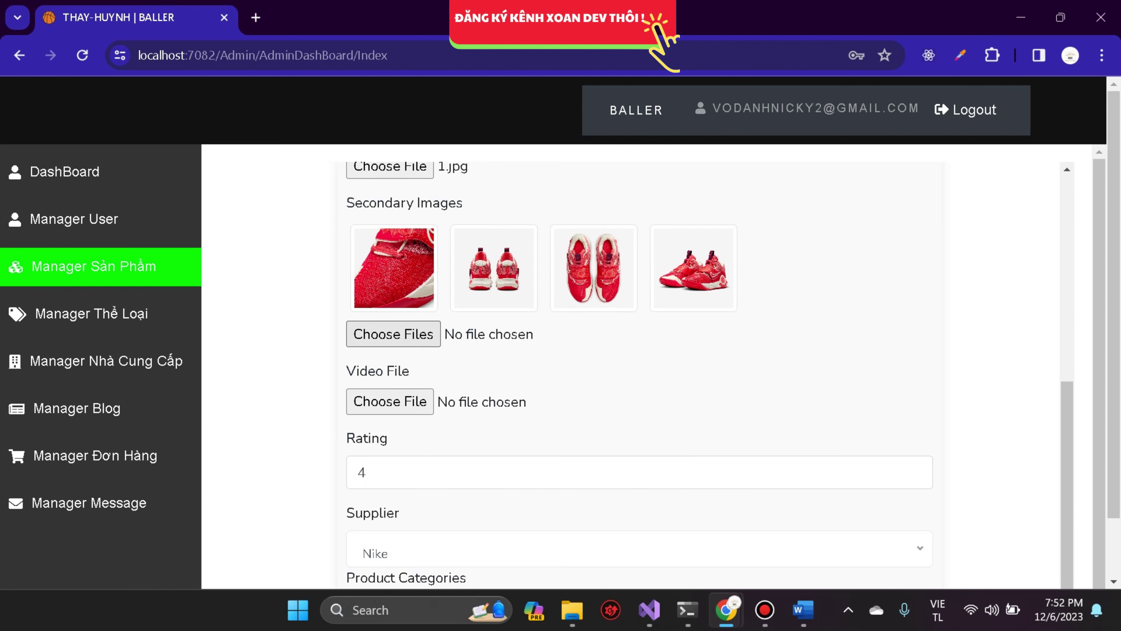
click(393, 334)
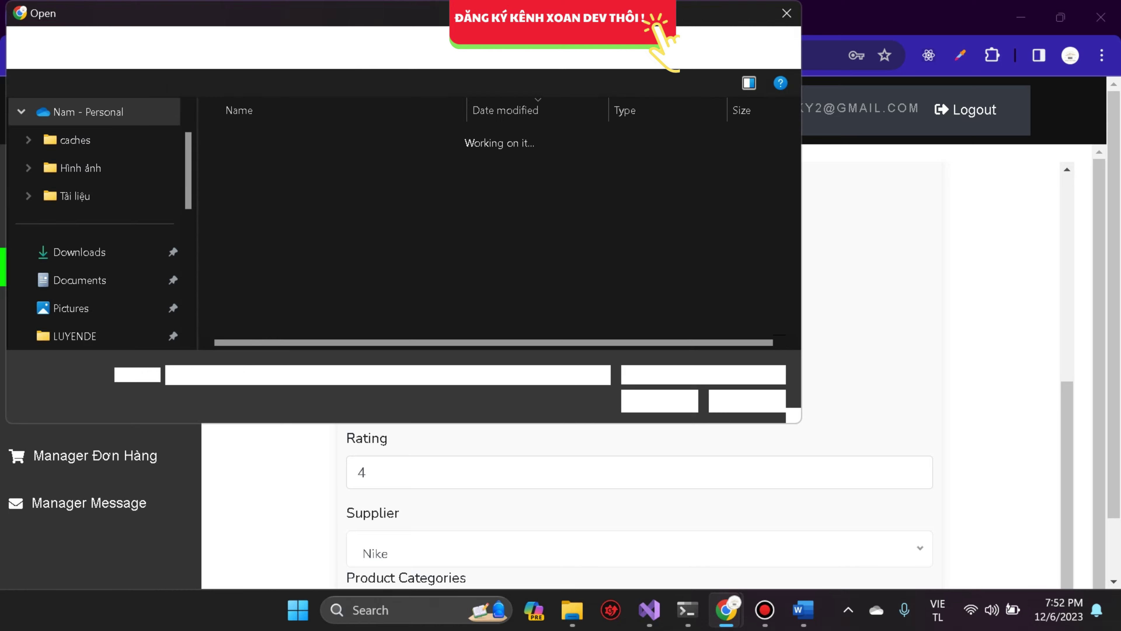
drag(441, 244, 441, 163)
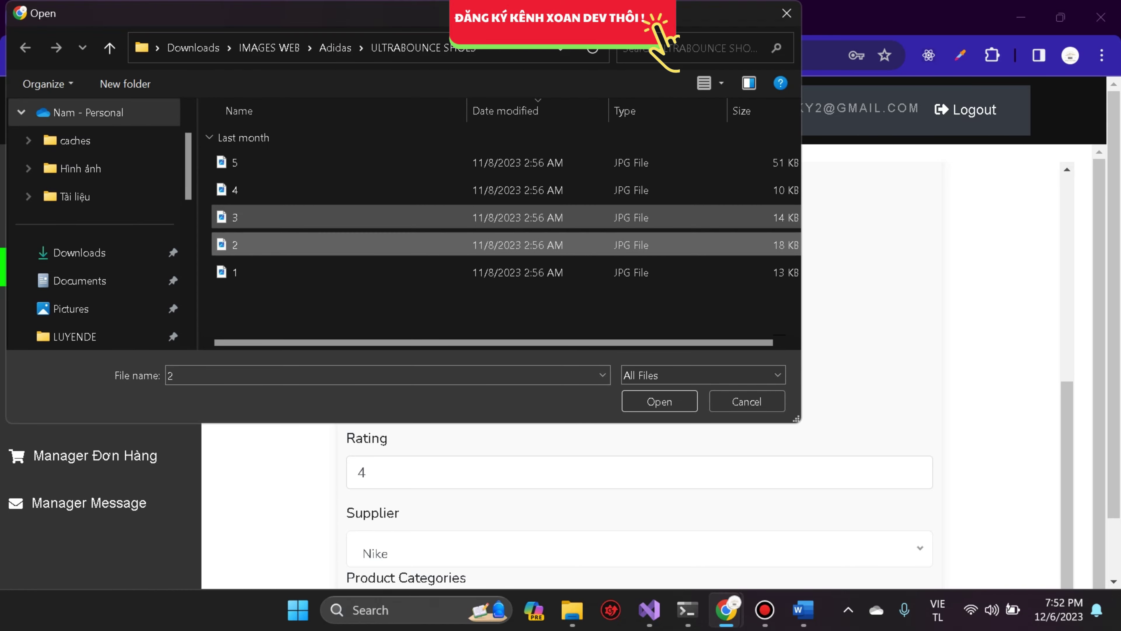
click(659, 401)
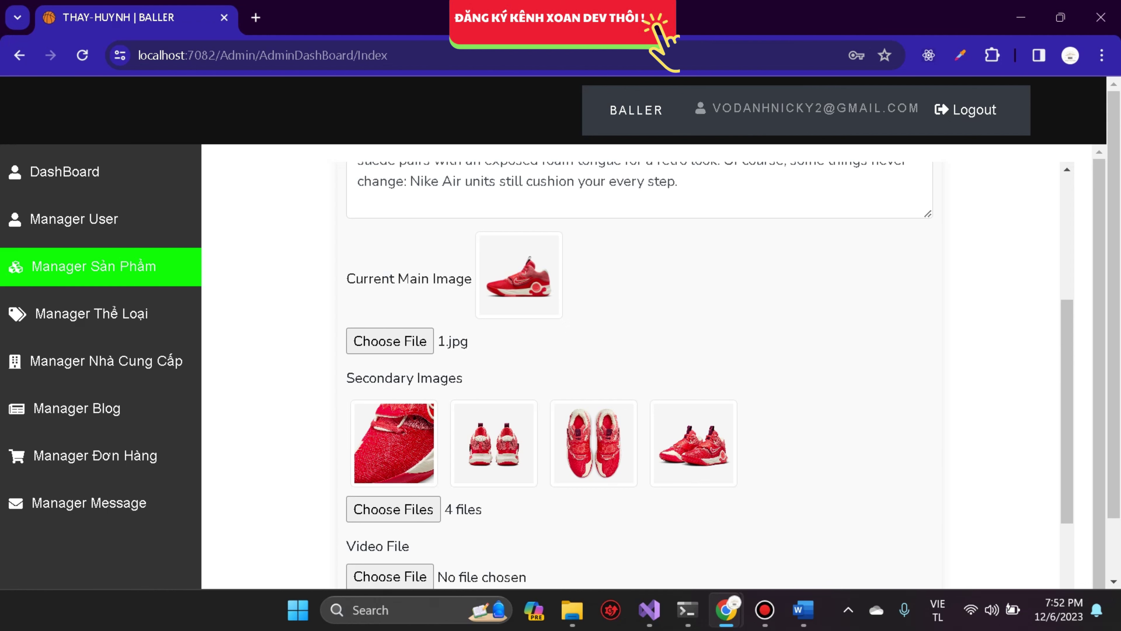
Re-select image 1 as the main image and check the Rating field
scroll(640, 367, down, 2)
click(393, 421)
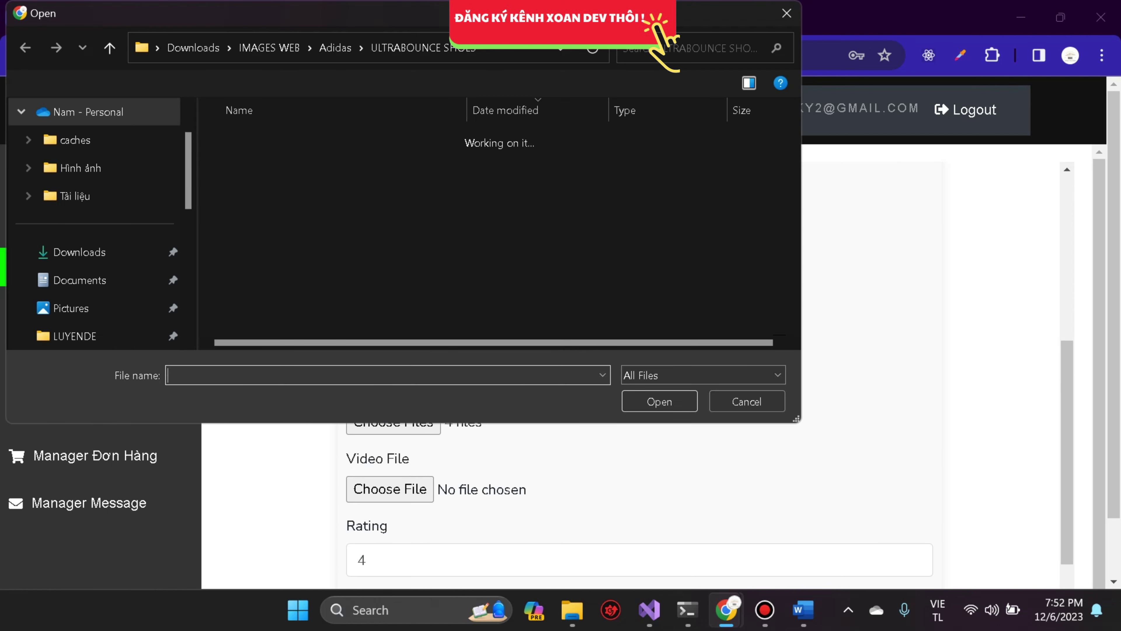
key(Escape)
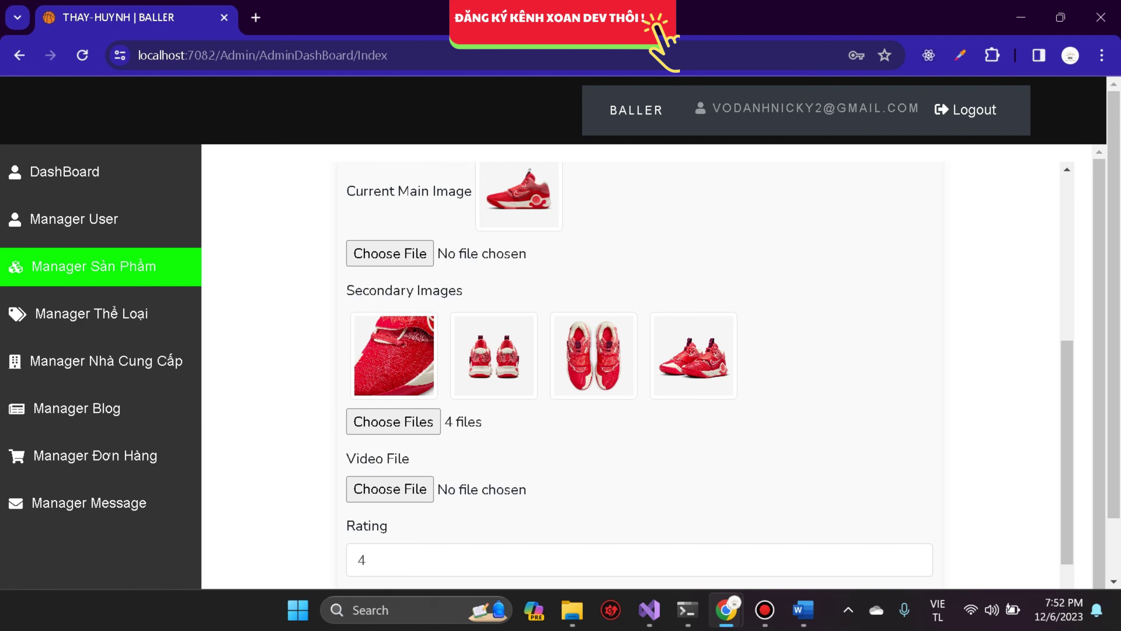
click(390, 253)
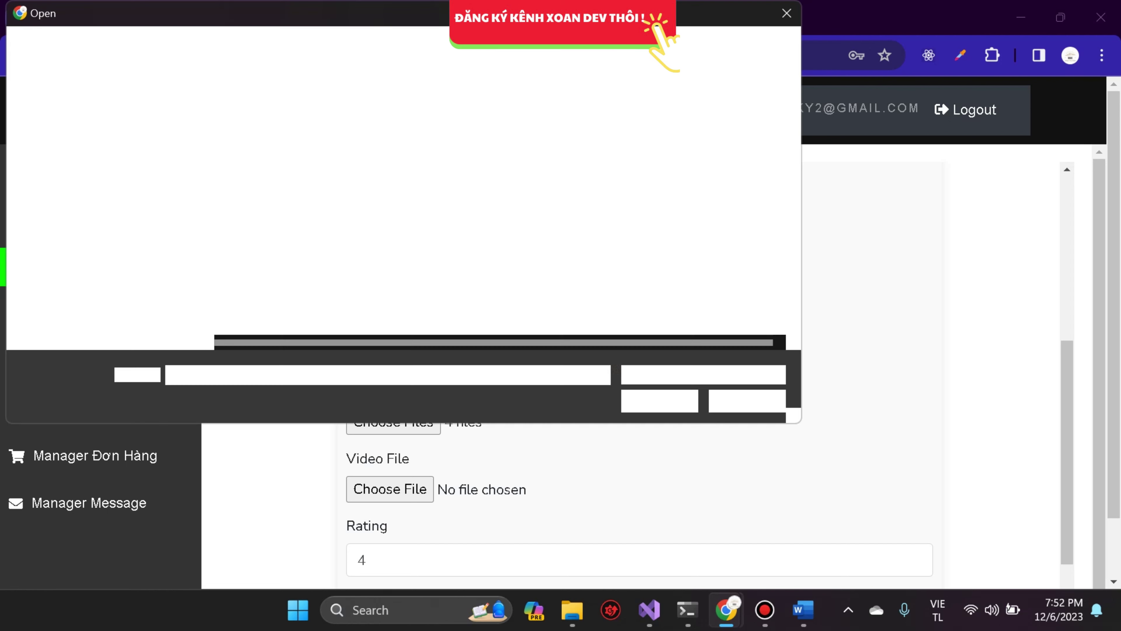
click(235, 272)
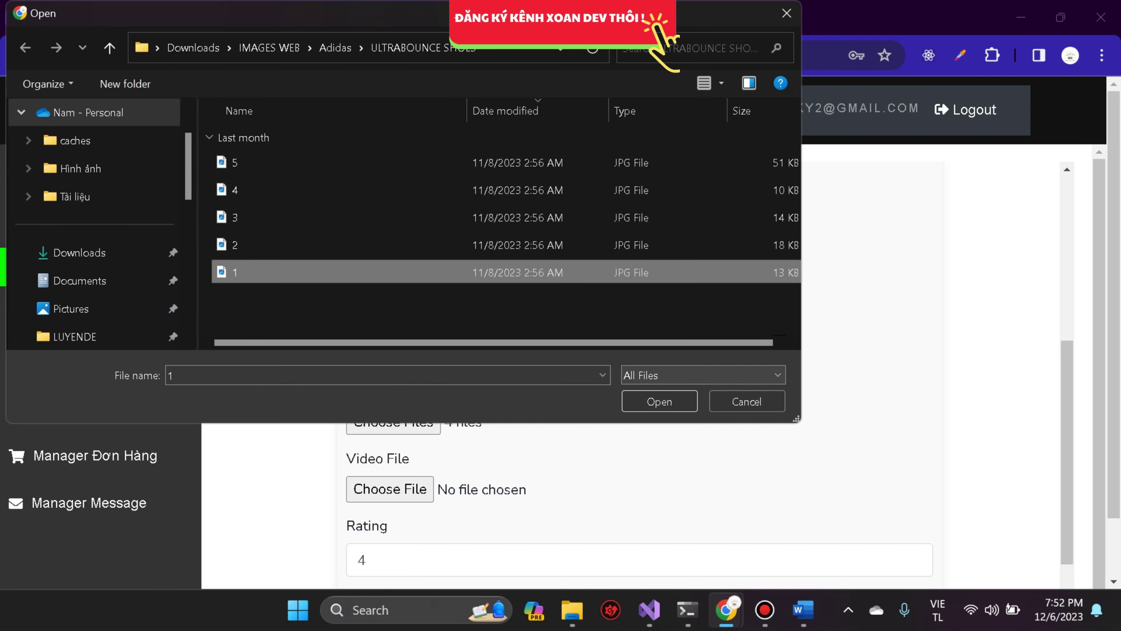
click(660, 401)
scroll(618, 354, down, 3)
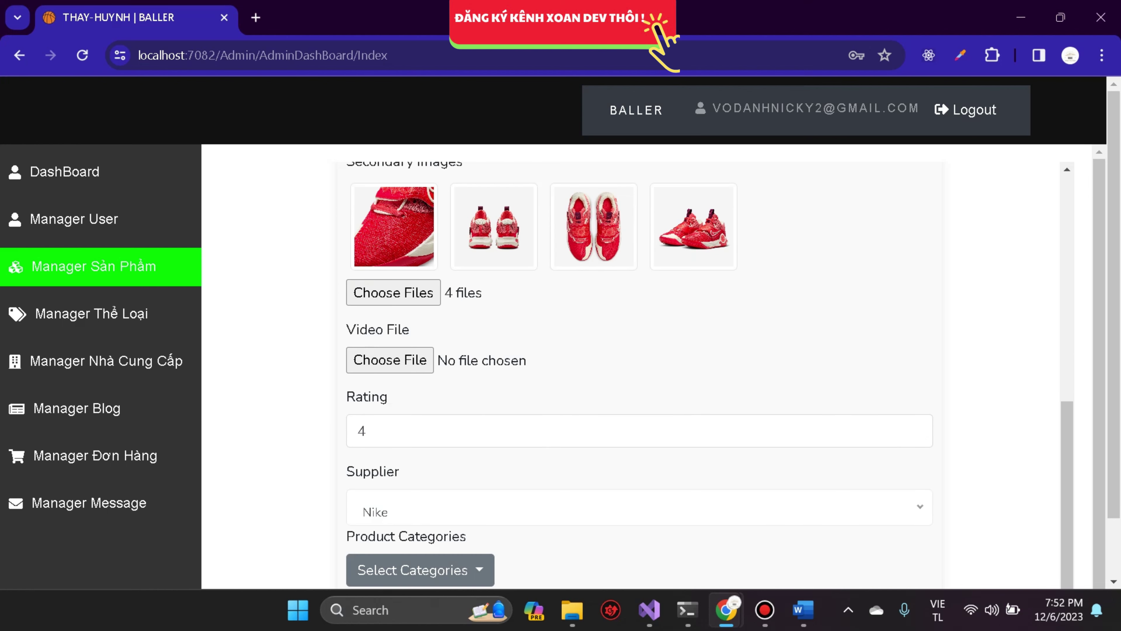
click(365, 430)
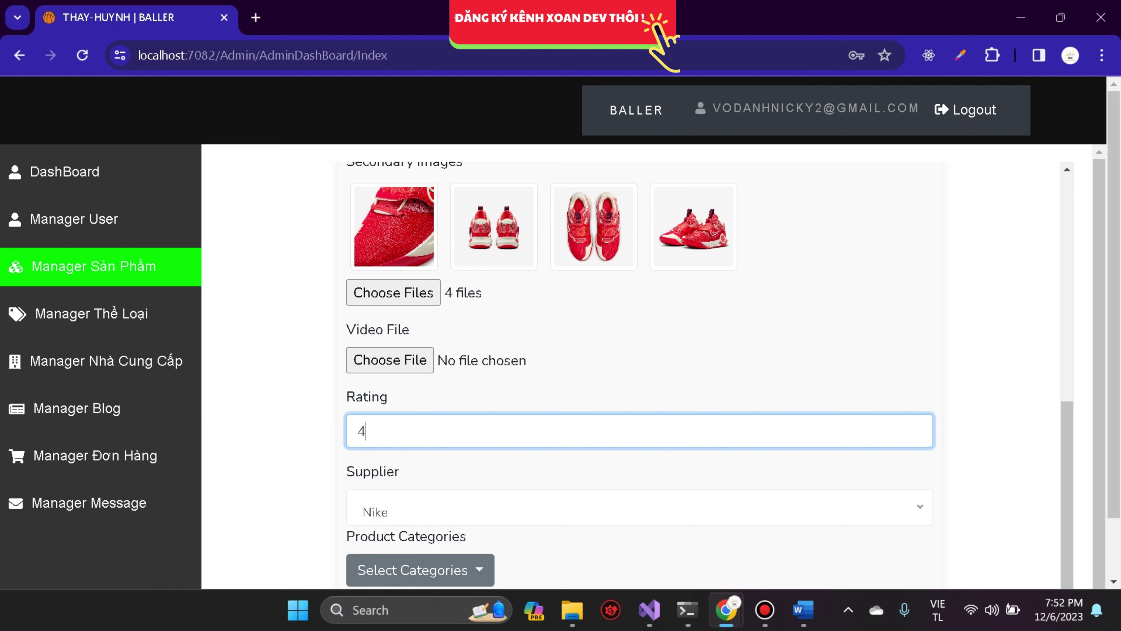
scroll(618, 371, down, 1)
scroll(618, 372, up, 2)
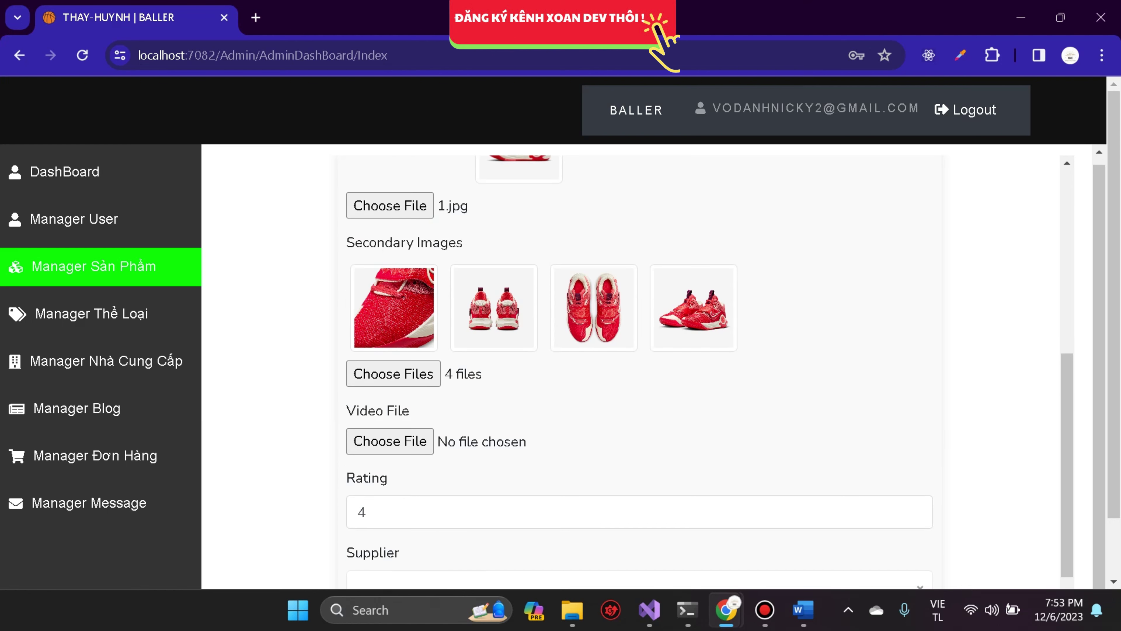
drag(410, 411, 356, 411)
Attach the video file from the NIKE > Standal > Nike Victori One folder as the product video
click(390, 441)
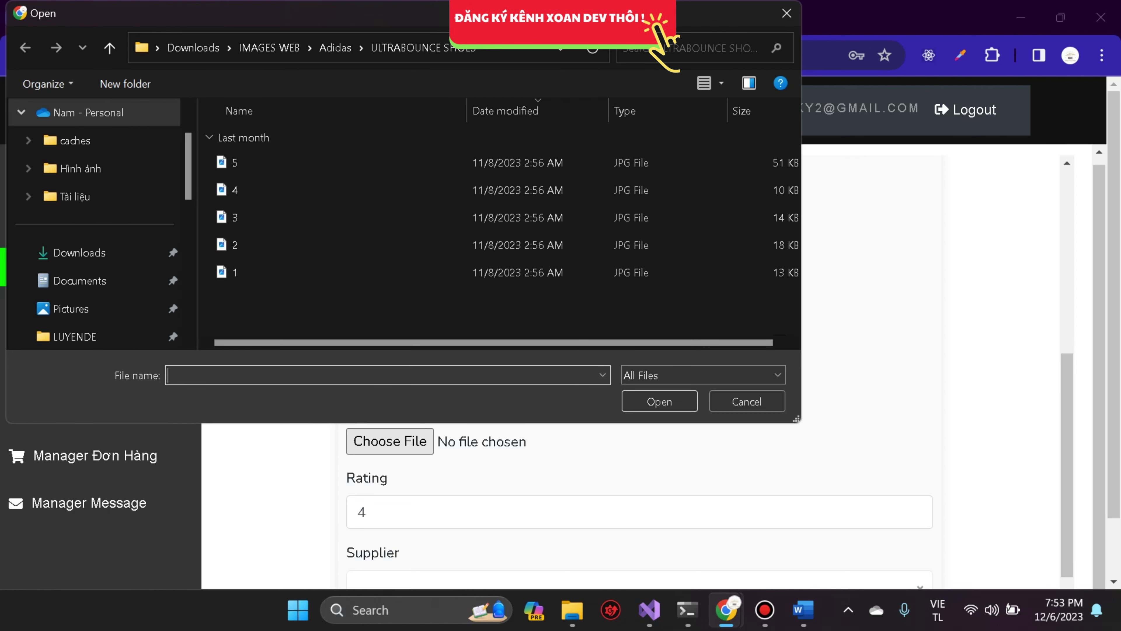
click(110, 47)
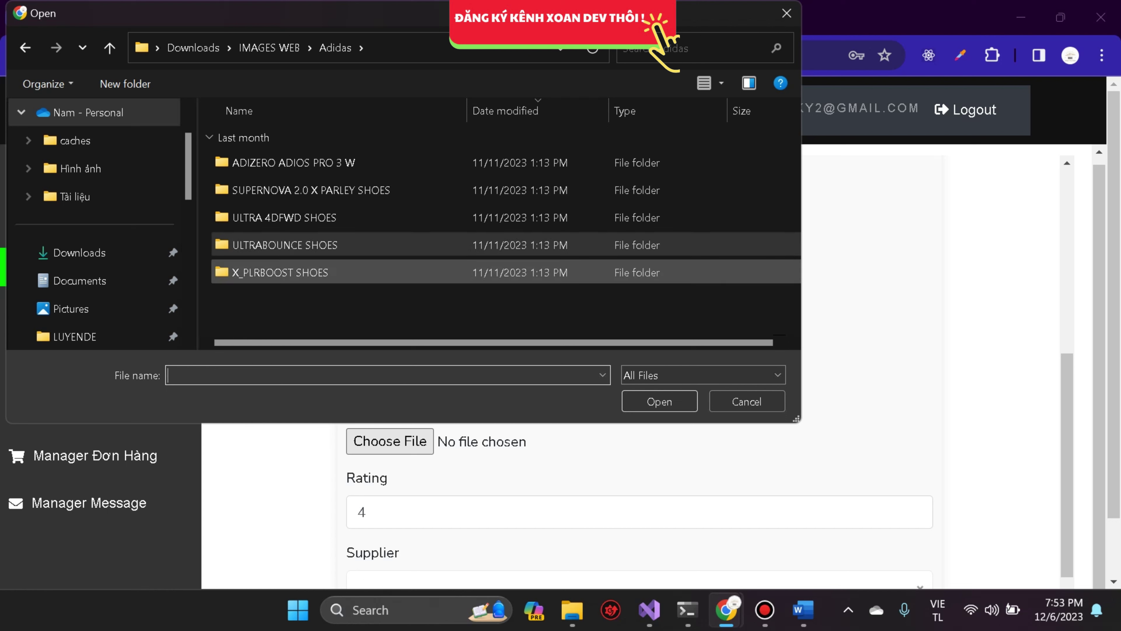
double_click(279, 272)
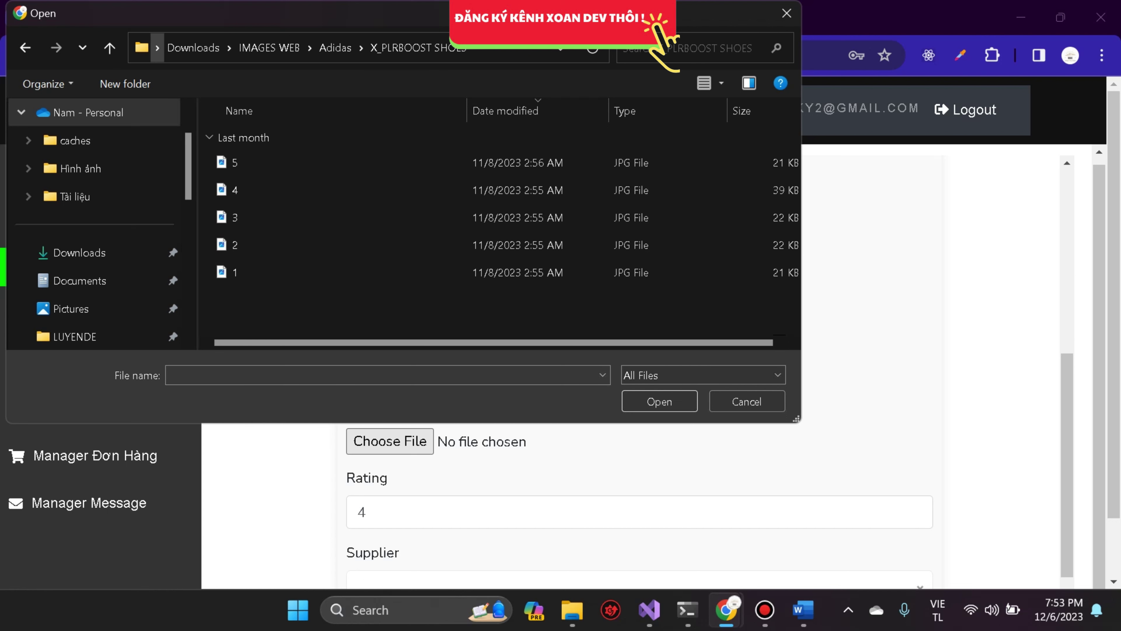
double_click(109, 47)
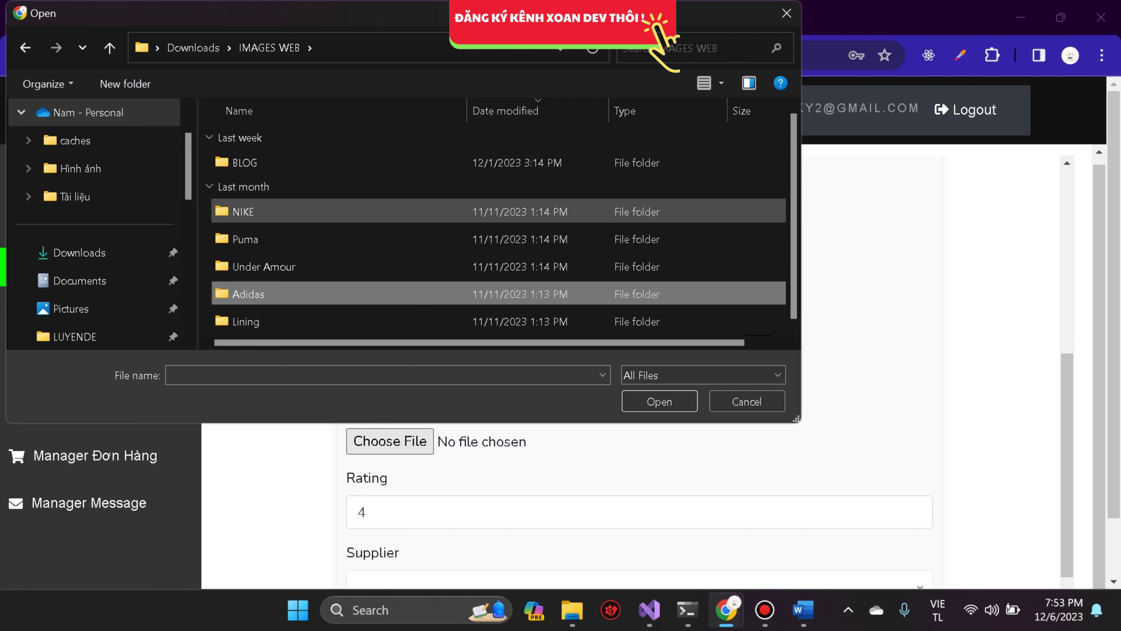
double_click(243, 212)
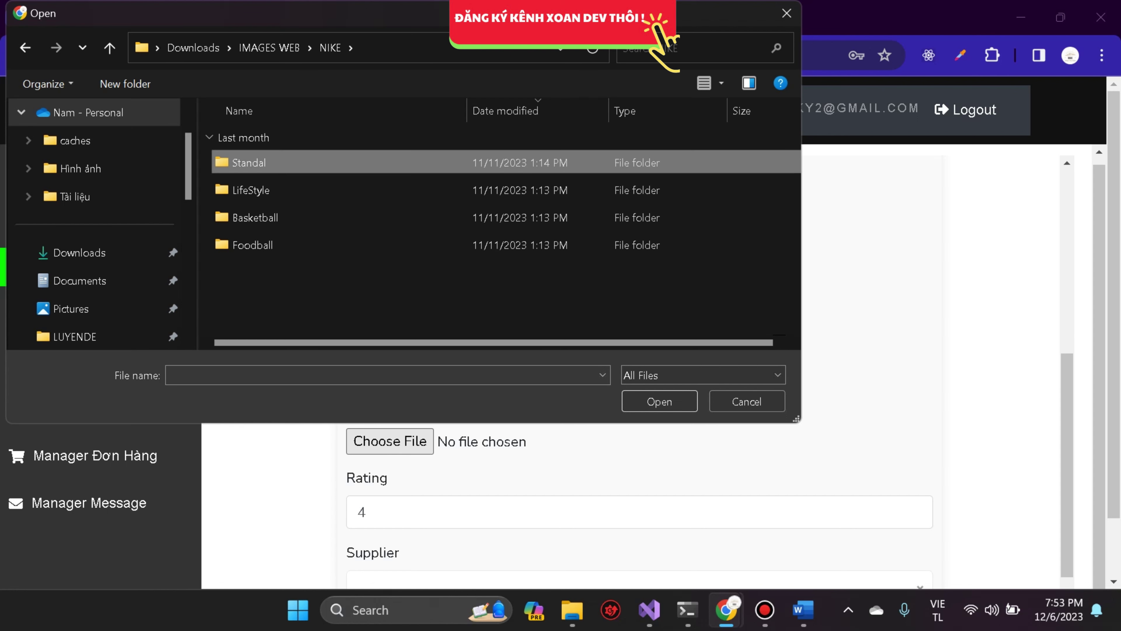
double_click(247, 162)
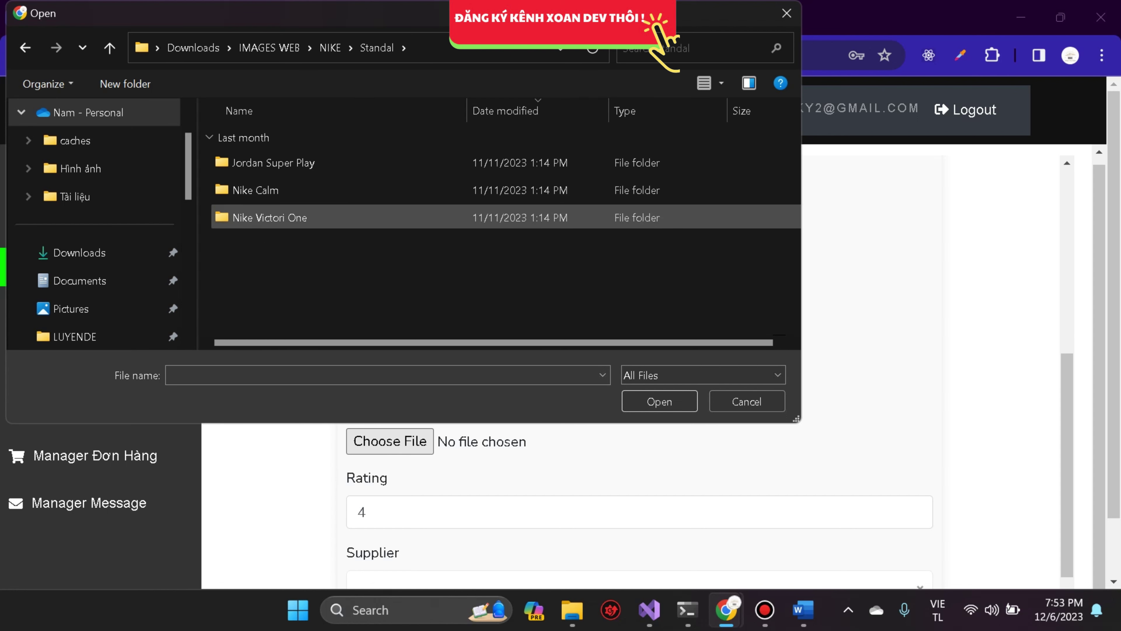
double_click(269, 217)
click(245, 163)
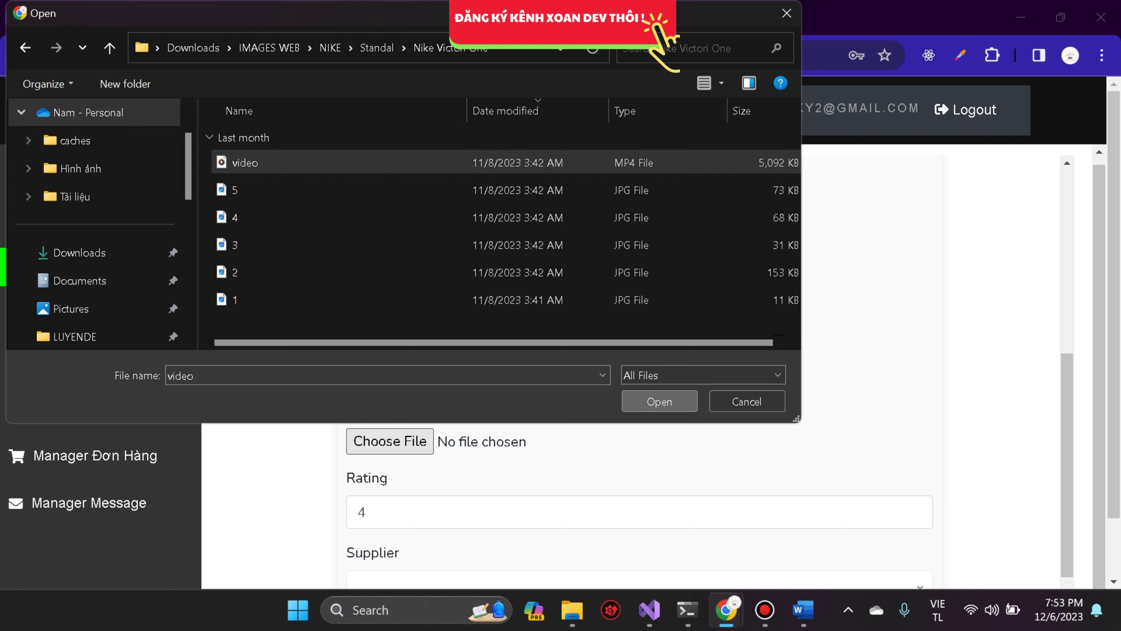
click(659, 401)
scroll(639, 372, down, 2)
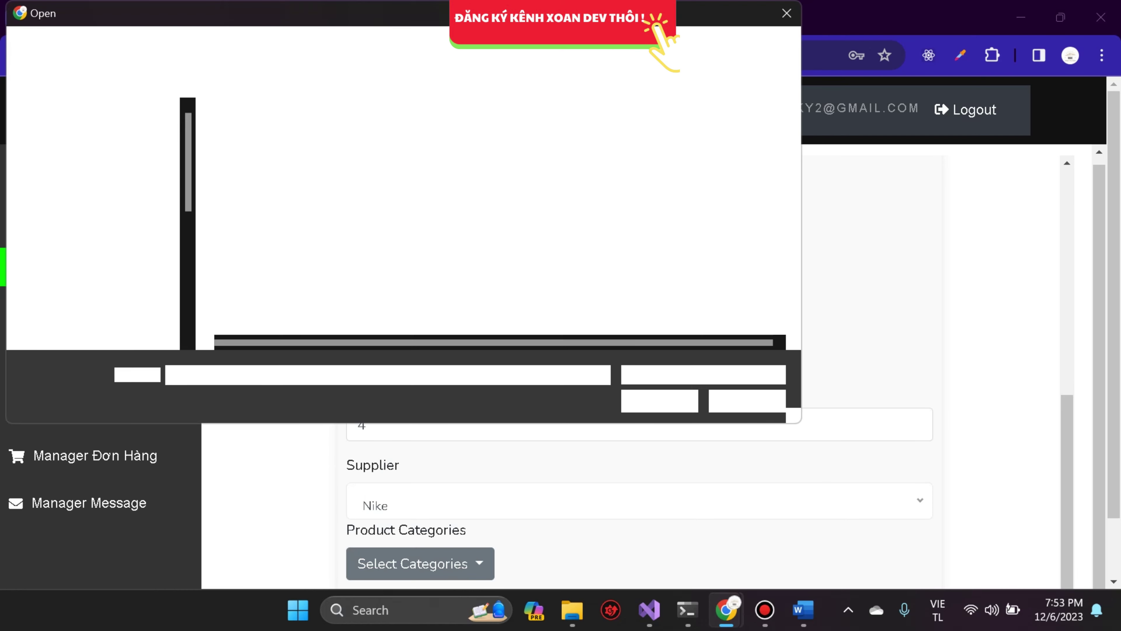
double_click(245, 163)
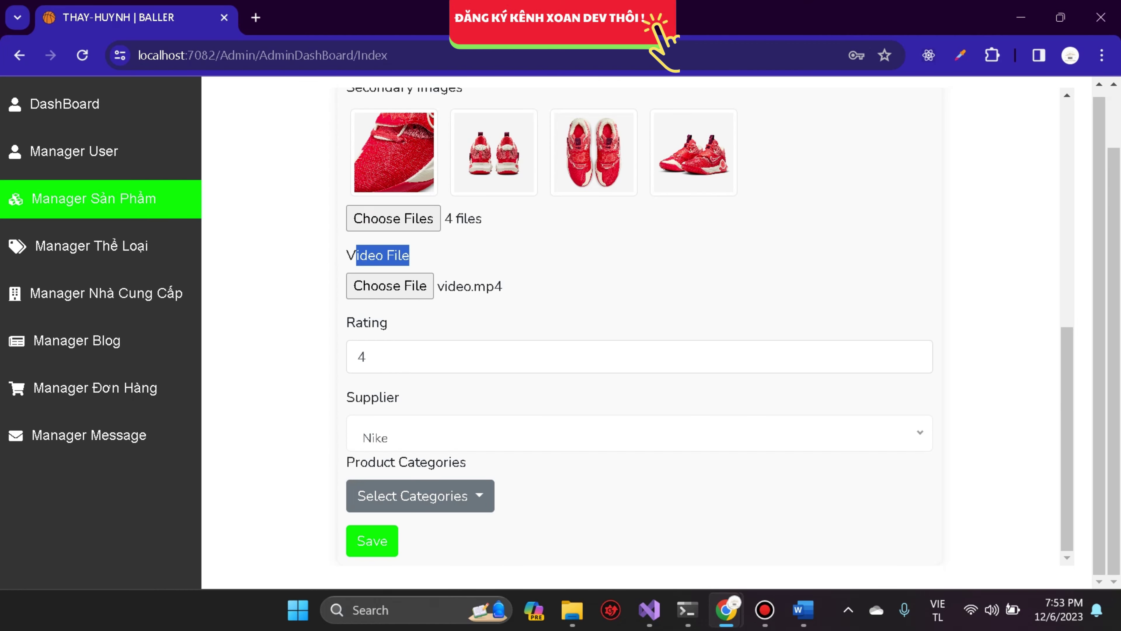
Change the supplier to Xoan Dev, tick the Air Force category, and save the product
click(639, 432)
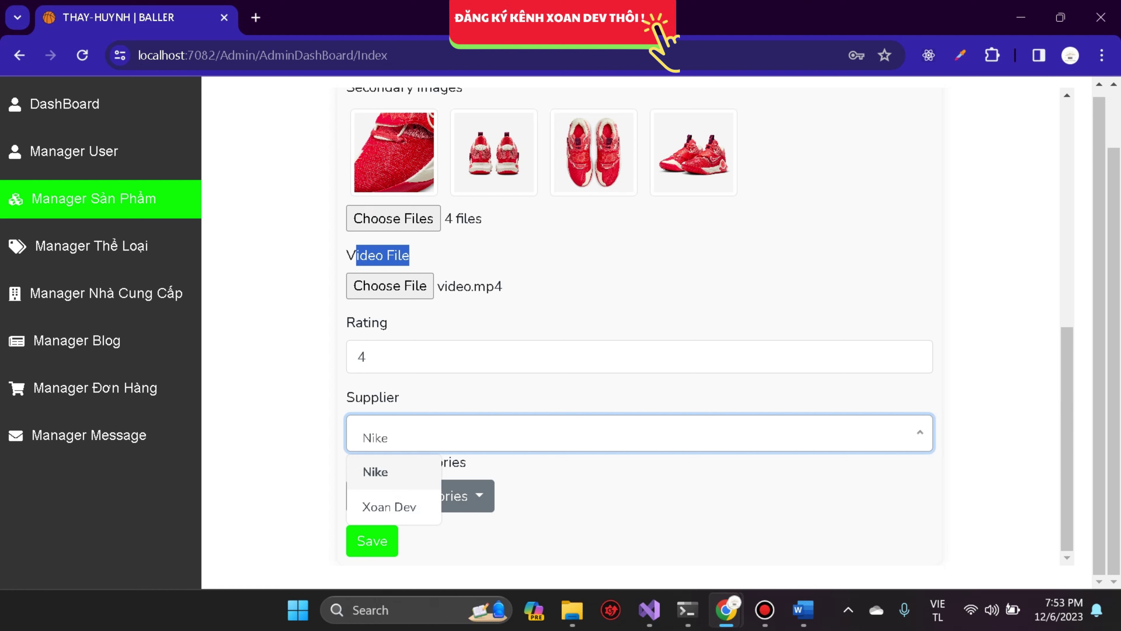
click(389, 506)
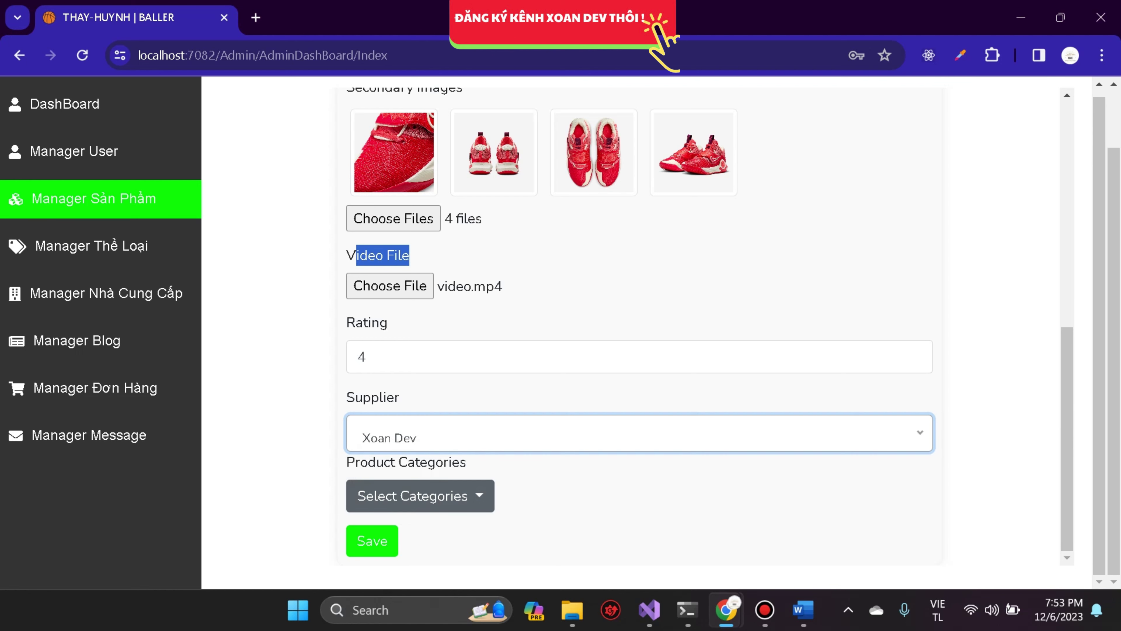
click(423, 460)
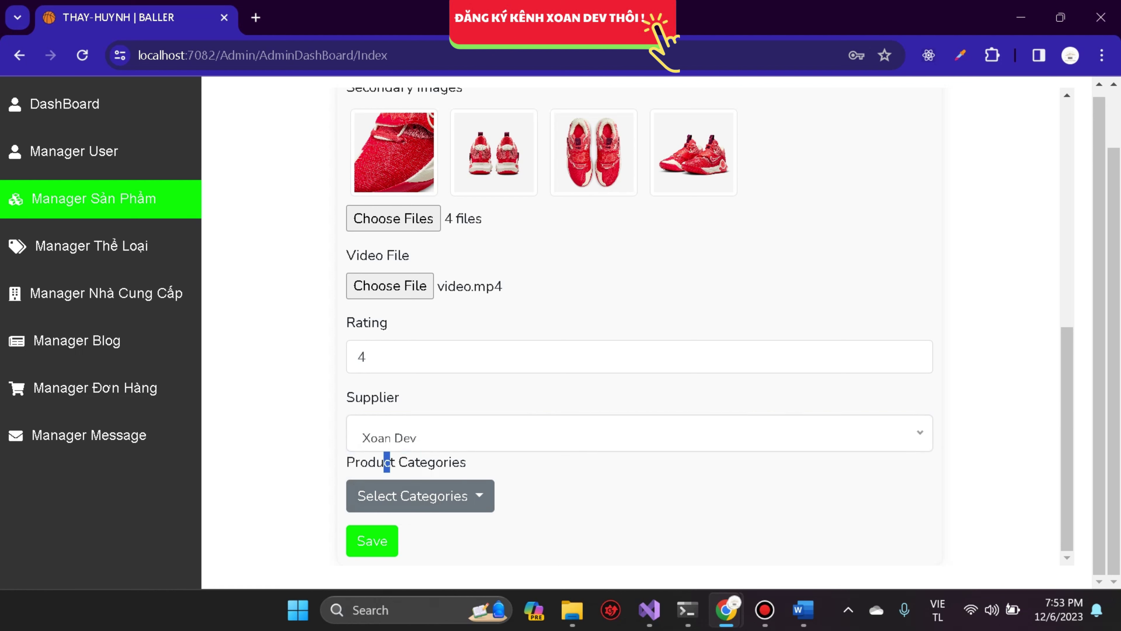
drag(452, 461, 384, 462)
click(419, 495)
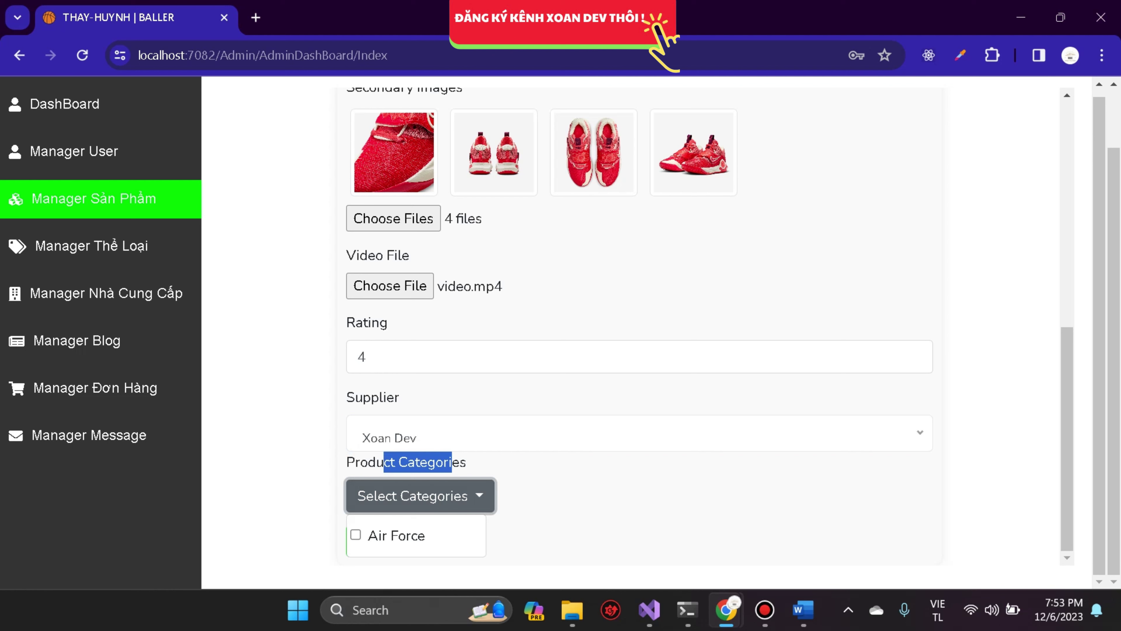
click(355, 535)
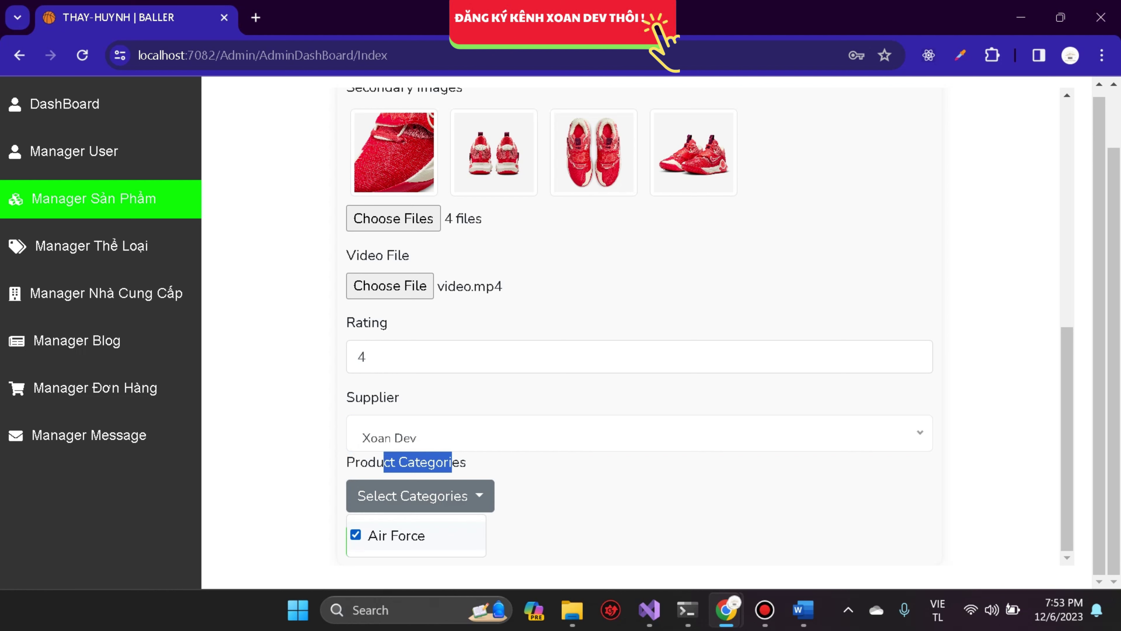
click(419, 496)
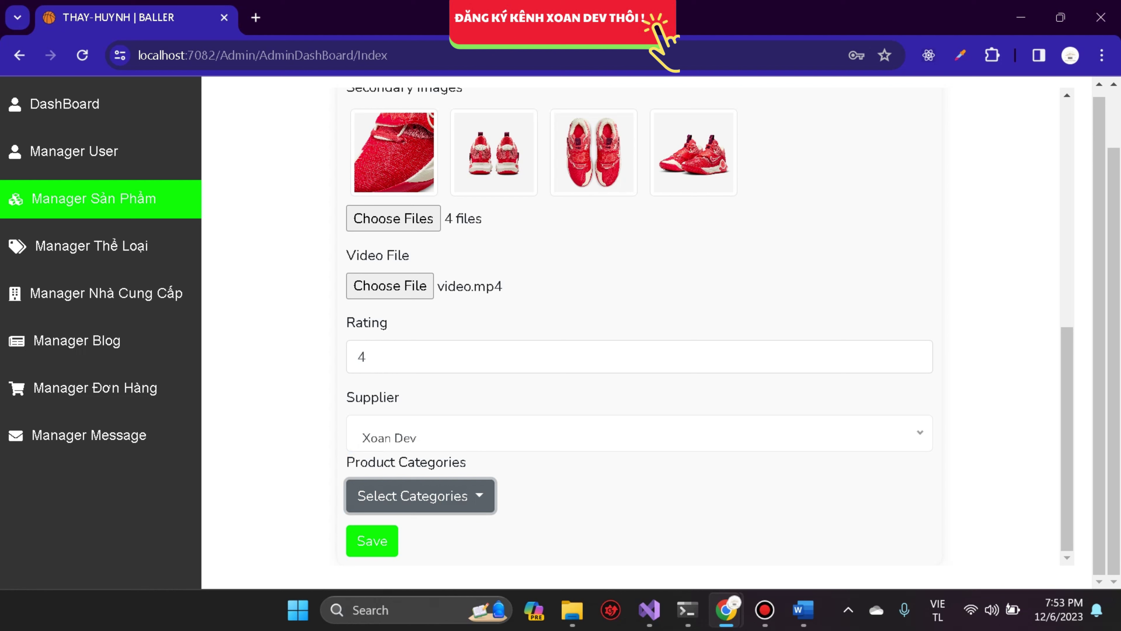
click(419, 496)
click(355, 535)
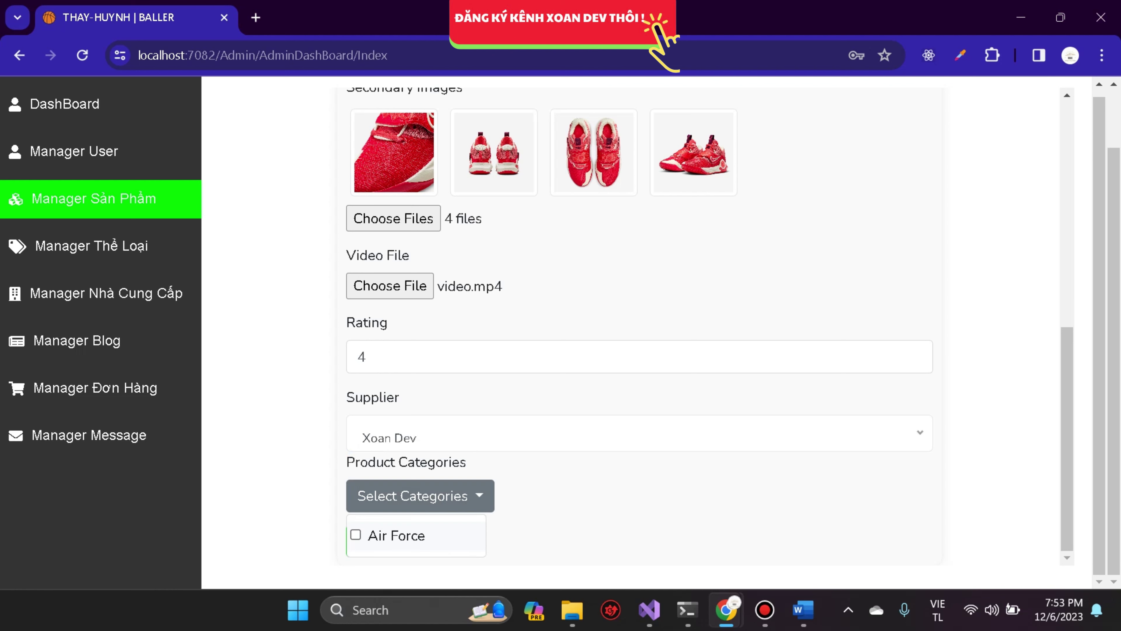
click(420, 495)
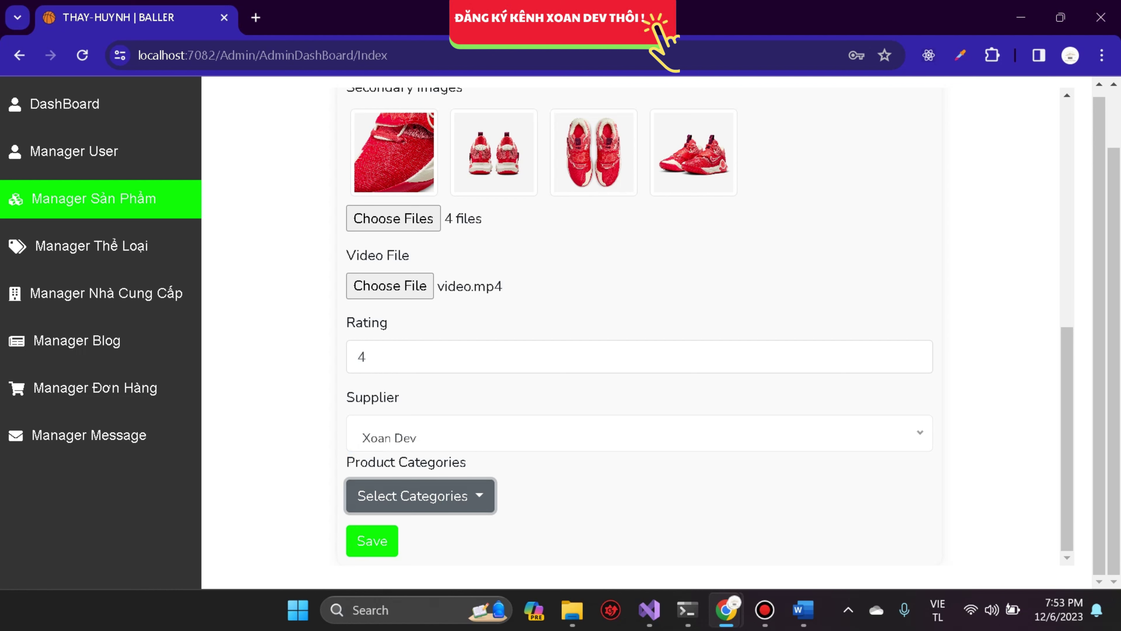
click(372, 540)
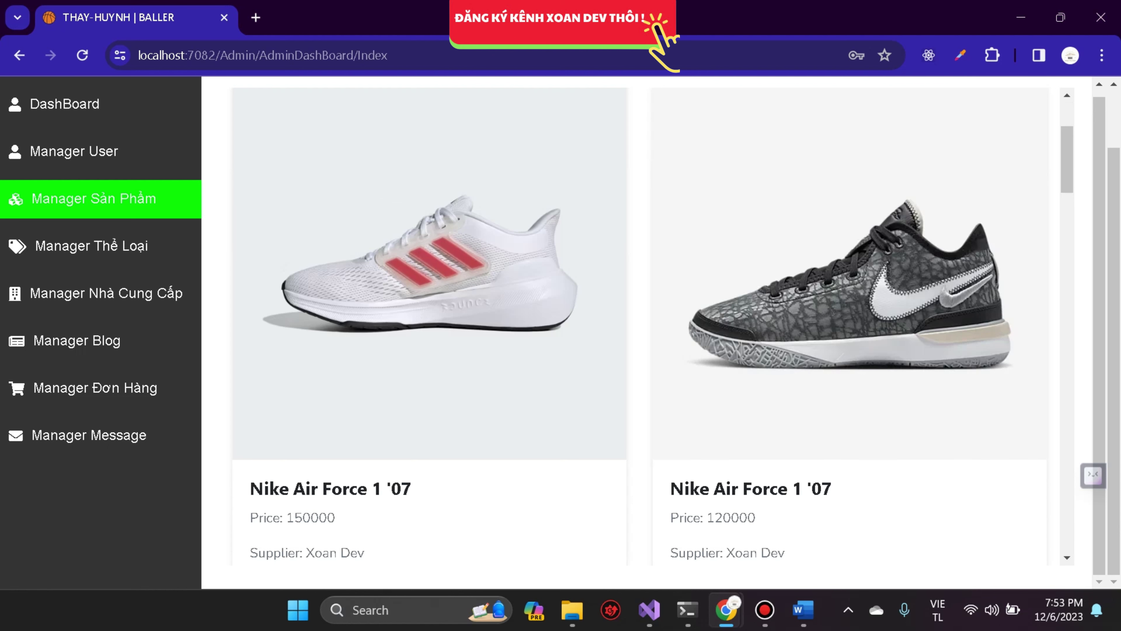
Scroll through the Product List and back to the top, then choose Create New
scroll(640, 327, down, 5)
scroll(640, 326, up, 10)
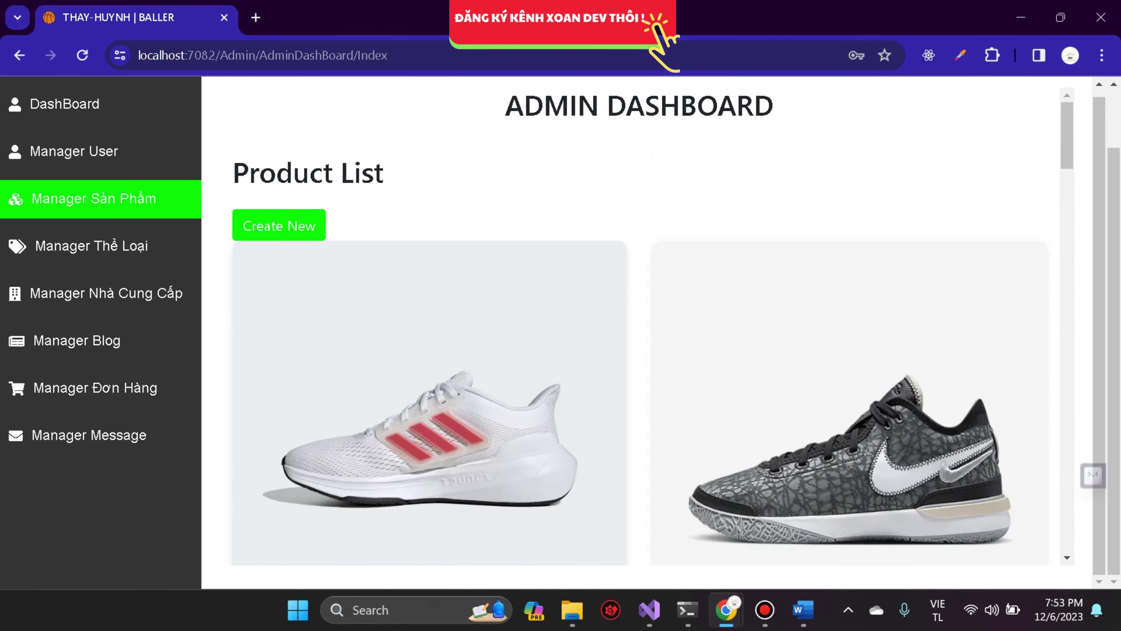
scroll(640, 327, down, 2)
scroll(640, 327, down, 5)
scroll(640, 326, down, 5)
scroll(640, 326, down, 5)
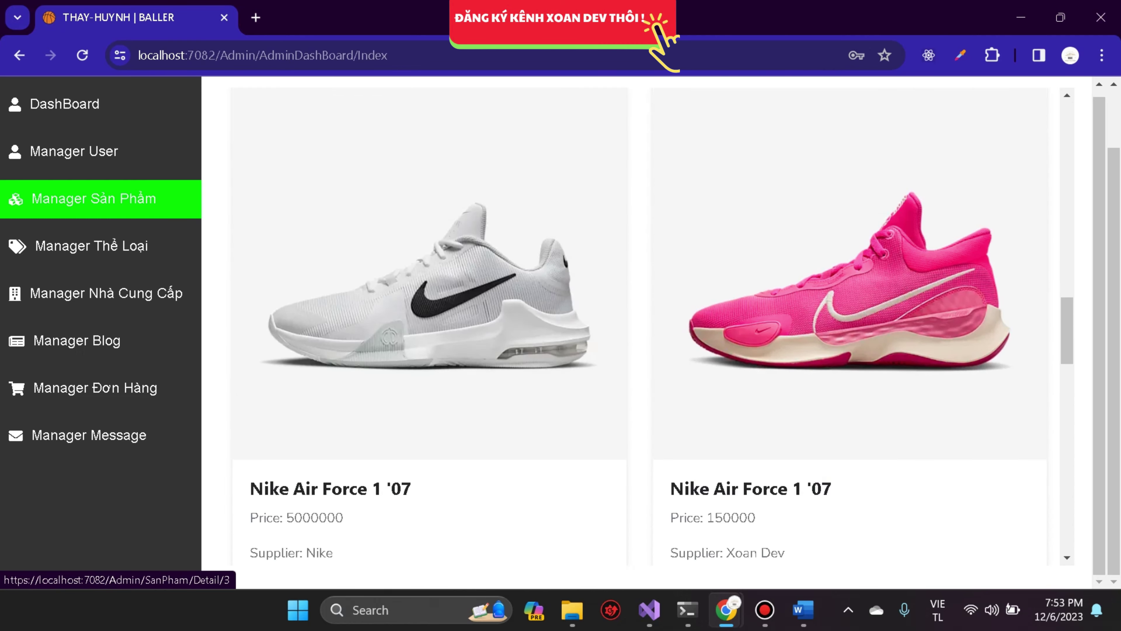
scroll(640, 327, up, 5)
scroll(640, 327, up, 5)
scroll(640, 327, up, 5)
scroll(640, 327, up, 3)
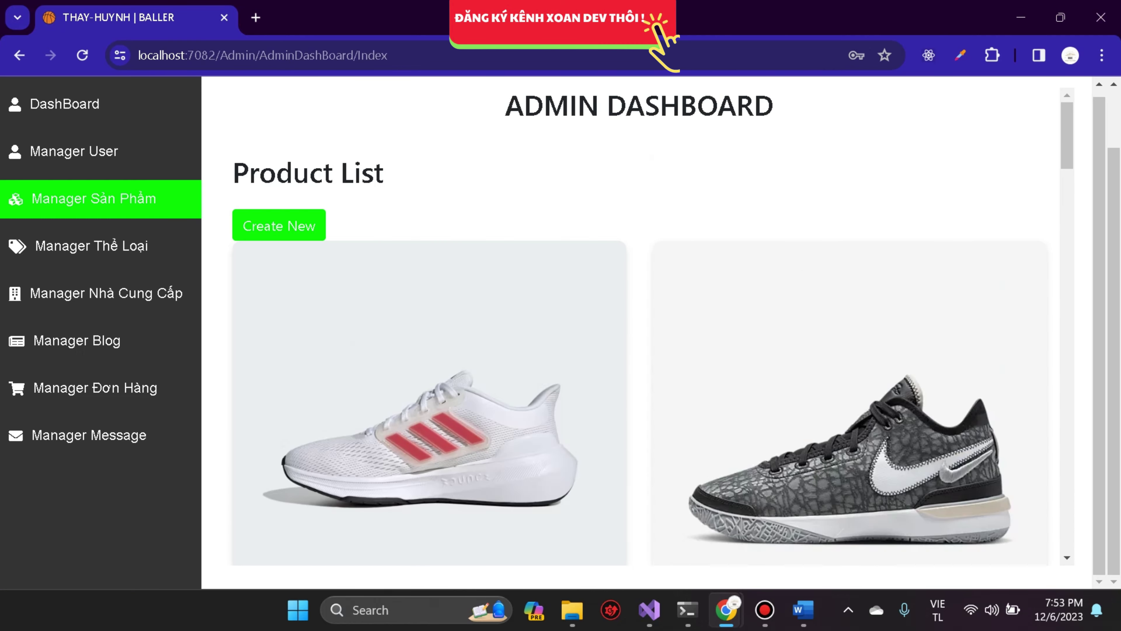
click(279, 226)
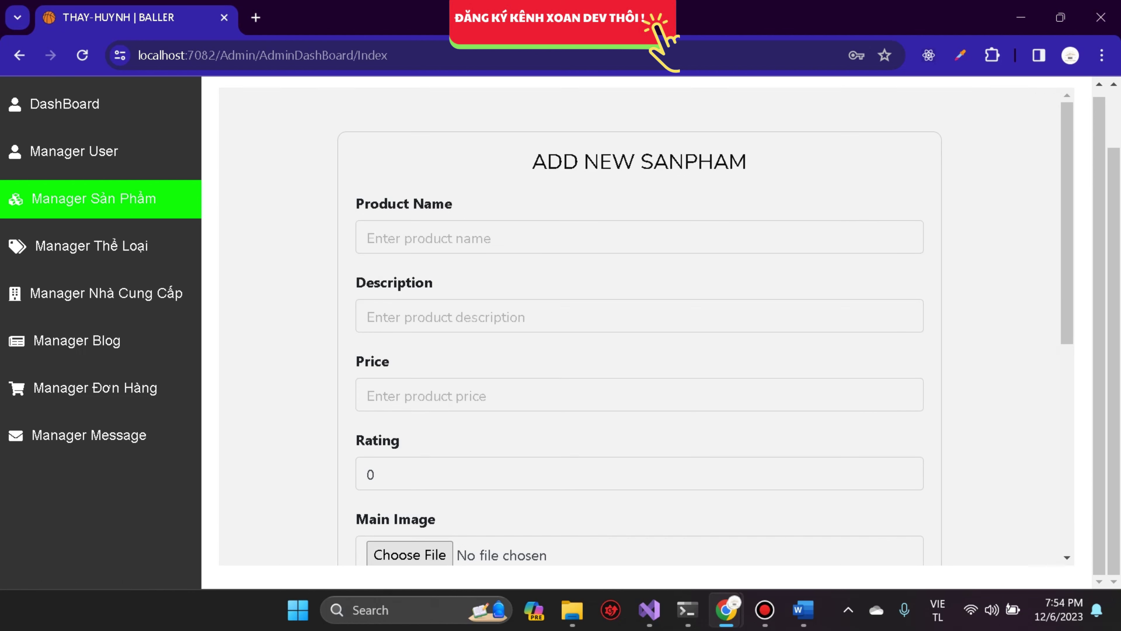
Enter Nike Air Force 1 '07 LV8 as the product name from the suggestions
click(462, 238)
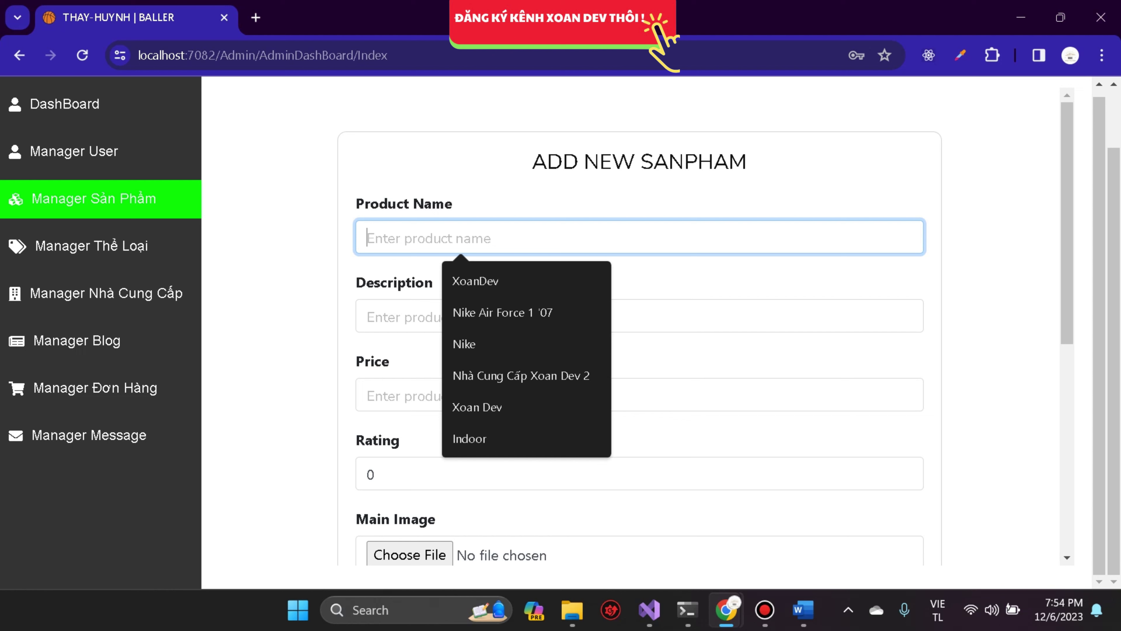
key(Down)
key(Down)
key(Down)
key(Down)
key(Up)
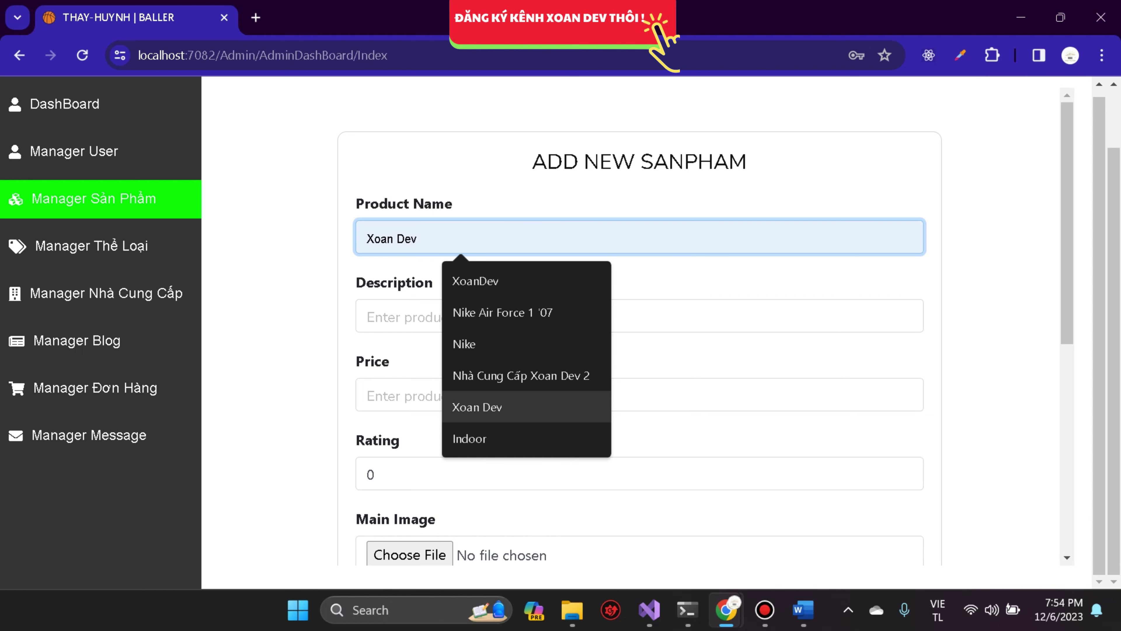
key(Up)
key(Up)
key(Up)
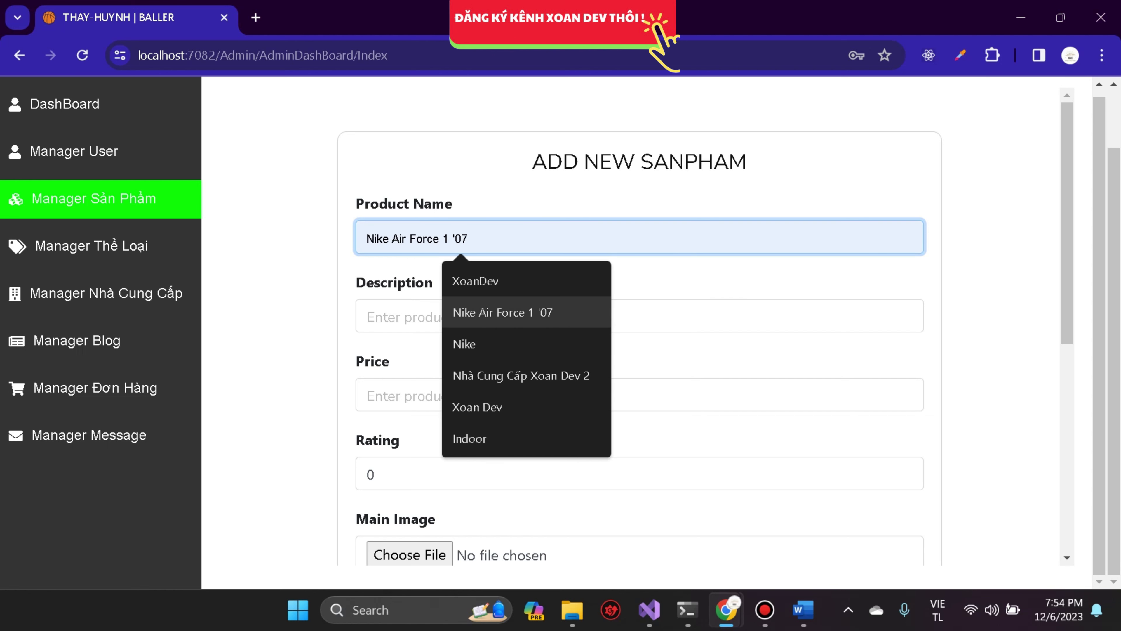
text(Nike)
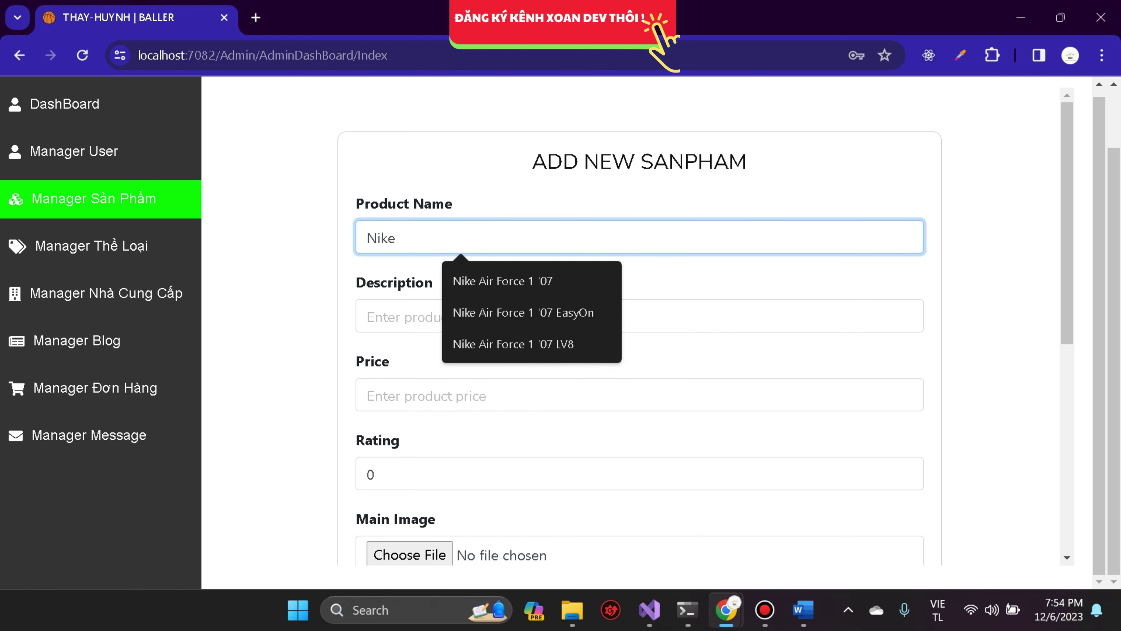
key(Up)
key(Return)
Fill in Product Description 1 as the description and 166000 as the price
key(Tab)
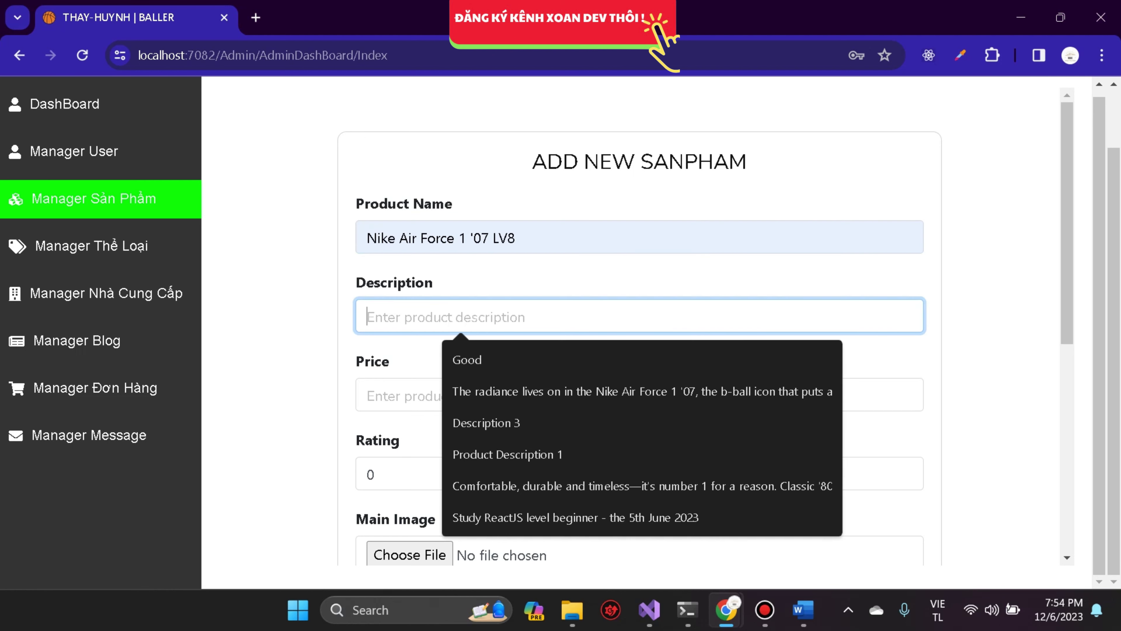
key(Down)
key(Down)
key(Down)
key(Down)
key(Return)
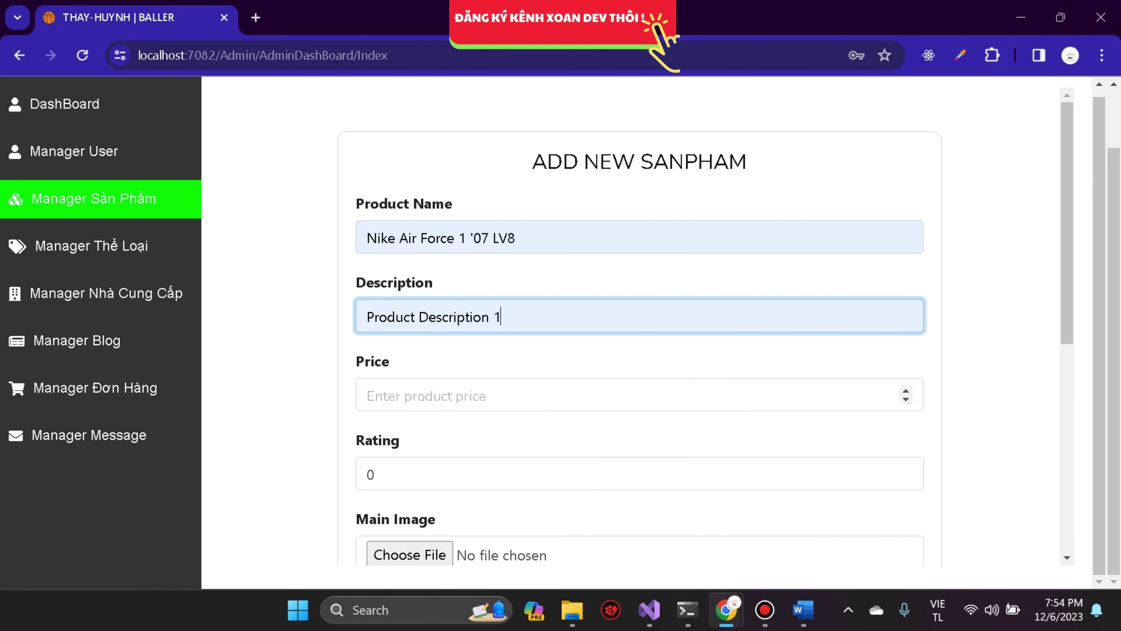
key(Tab)
key(Down)
key(Down)
key(Down)
key(Down)
key(Up)
key(Return)
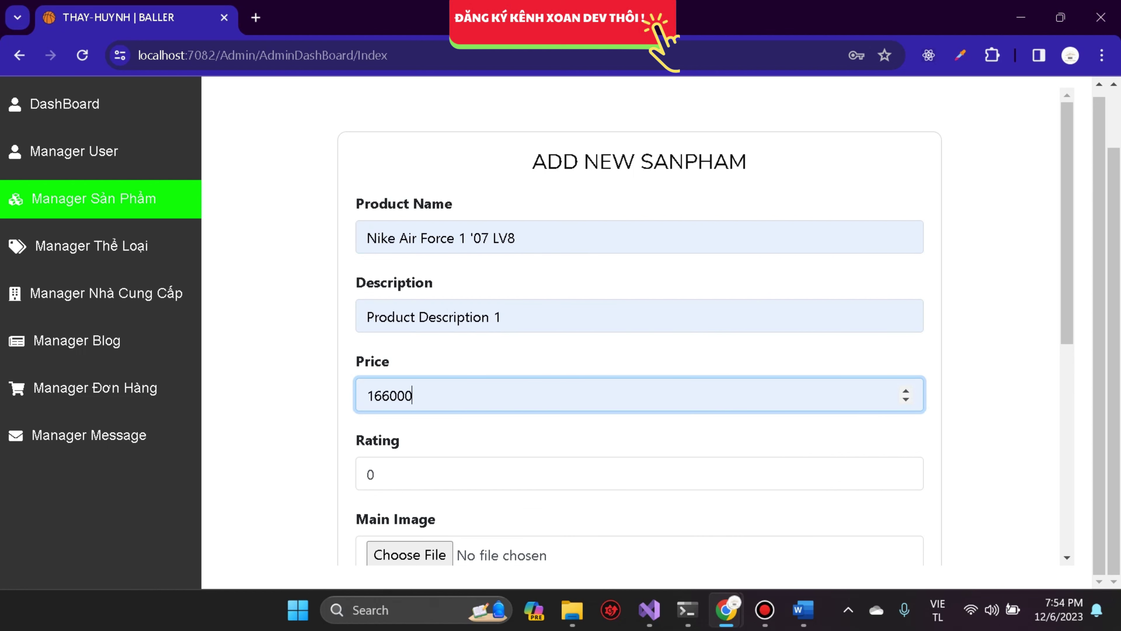
key(Tab)
Change the rating from 0 to 3
scroll(640, 331, down, 2)
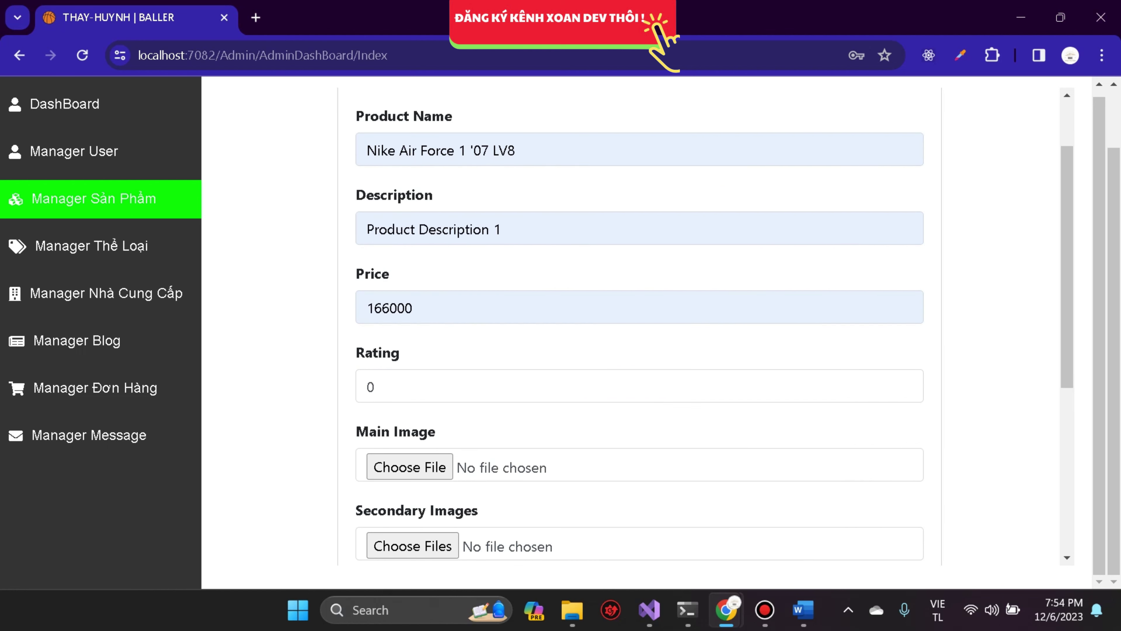
scroll(640, 331, down, 2)
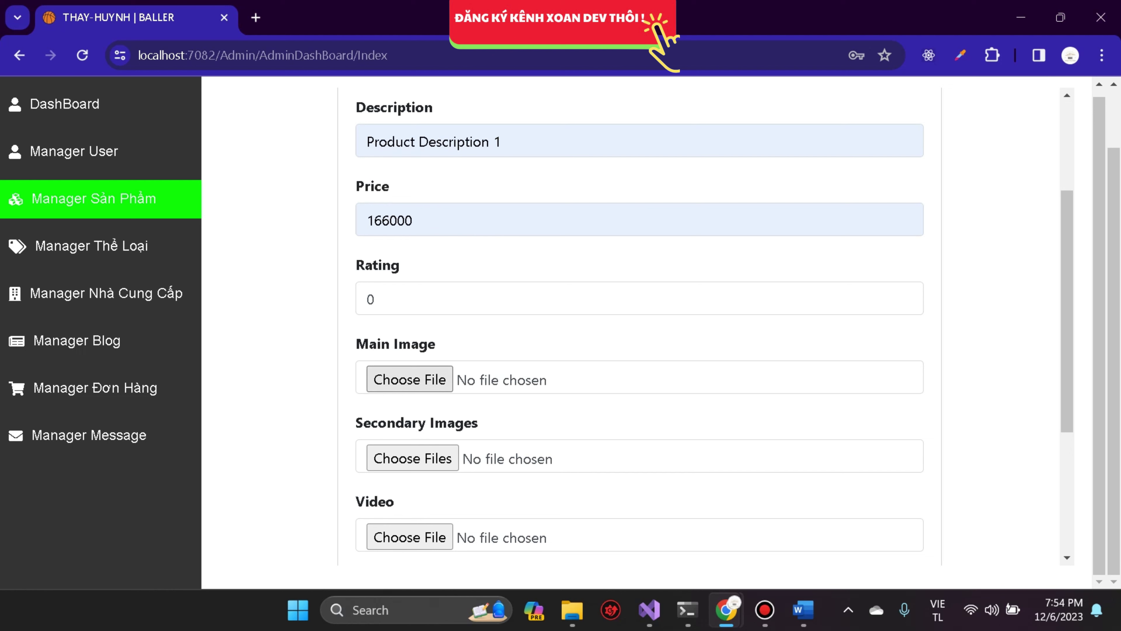
click(618, 299)
key(BackSpace)
text(3)
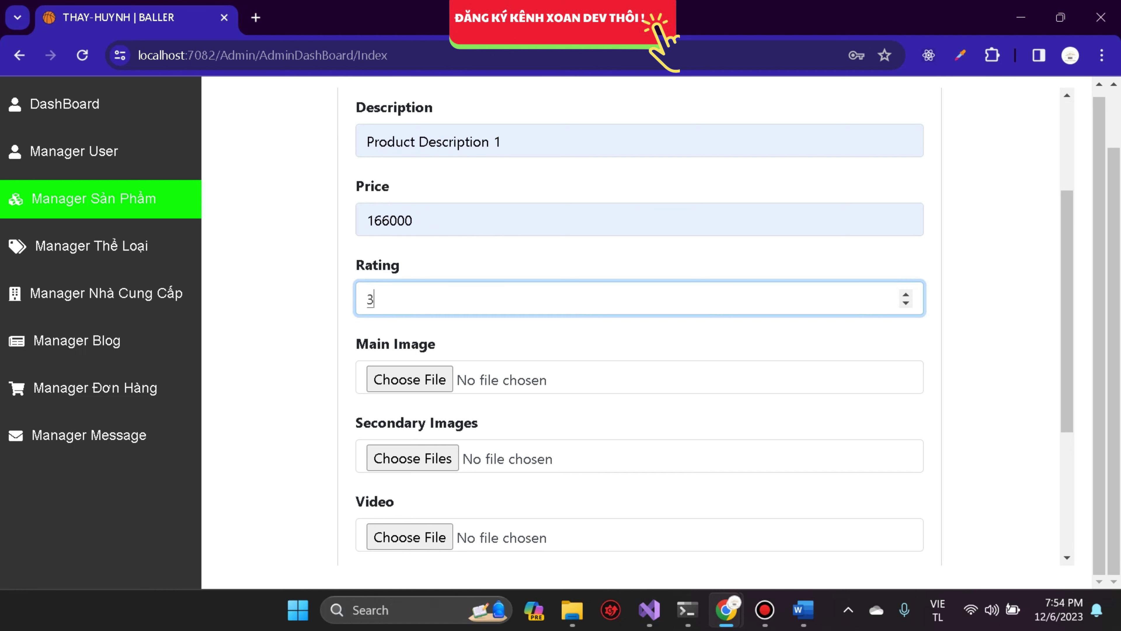
key(Tab)
Attach 1.jpg from the Nike Calm folder as the main image
key(space)
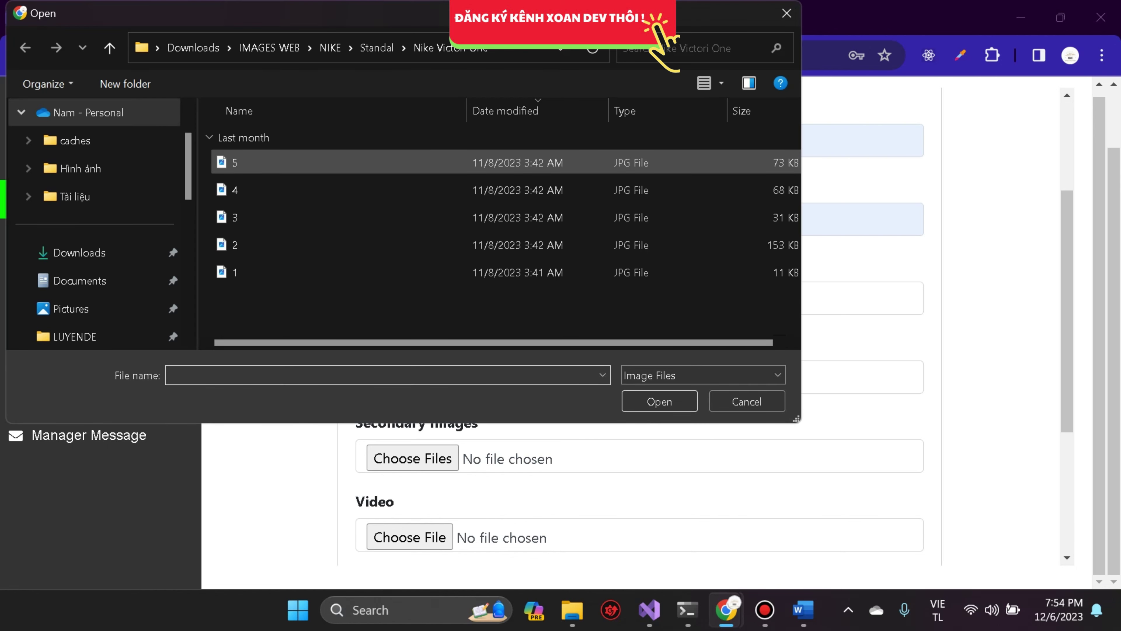
click(110, 47)
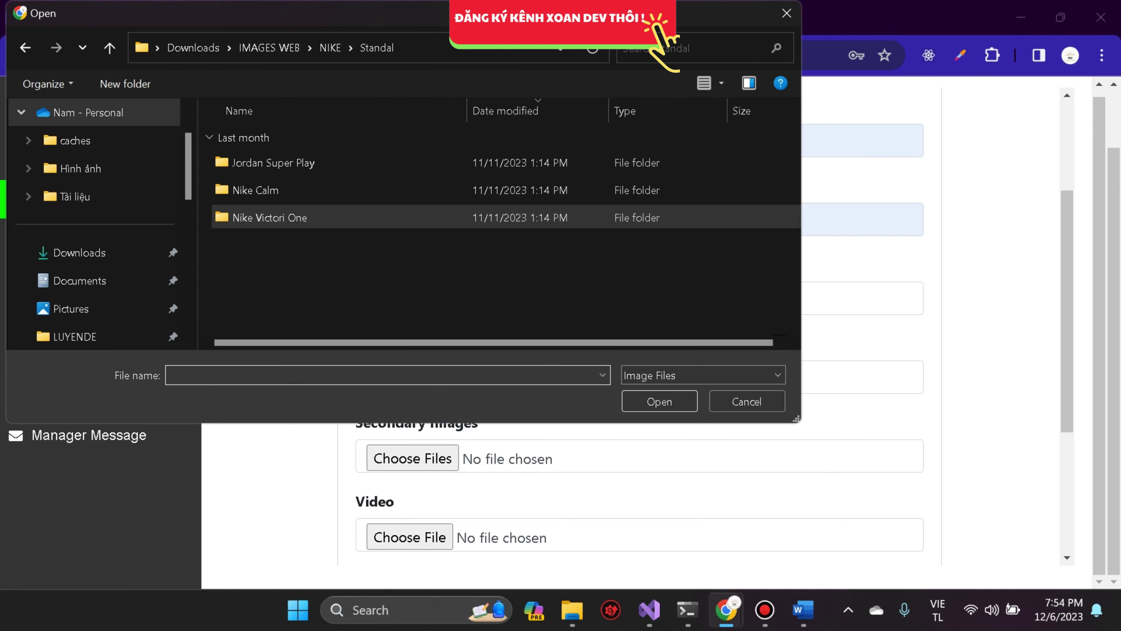
double_click(265, 189)
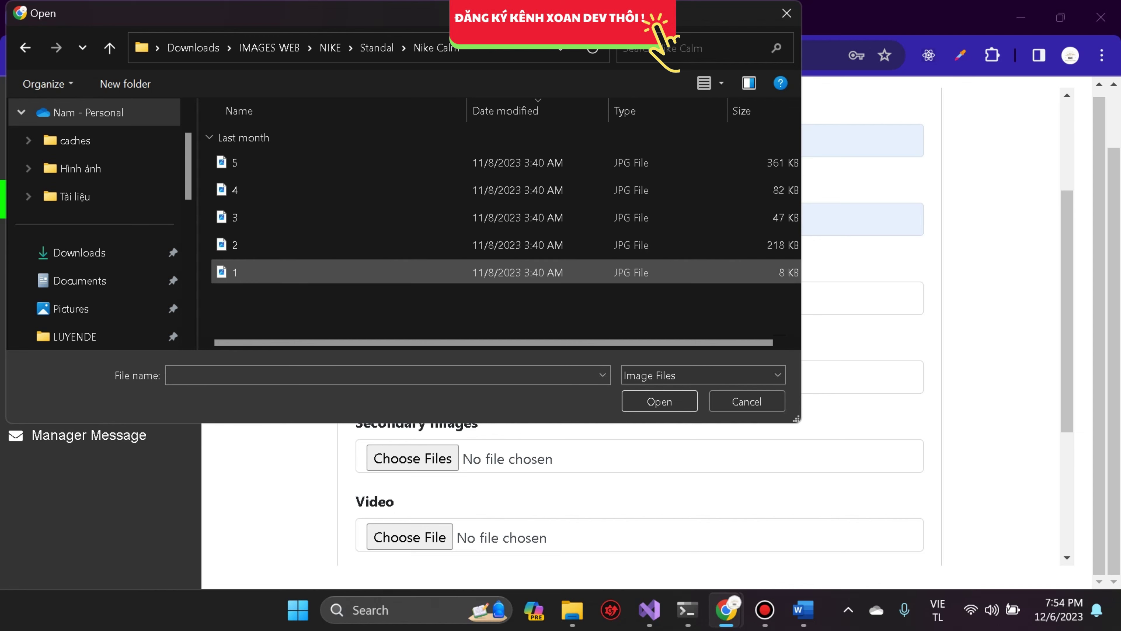
click(265, 272)
click(659, 401)
Attach images 2 to 5 as the four secondary images
scroll(639, 331, down, 2)
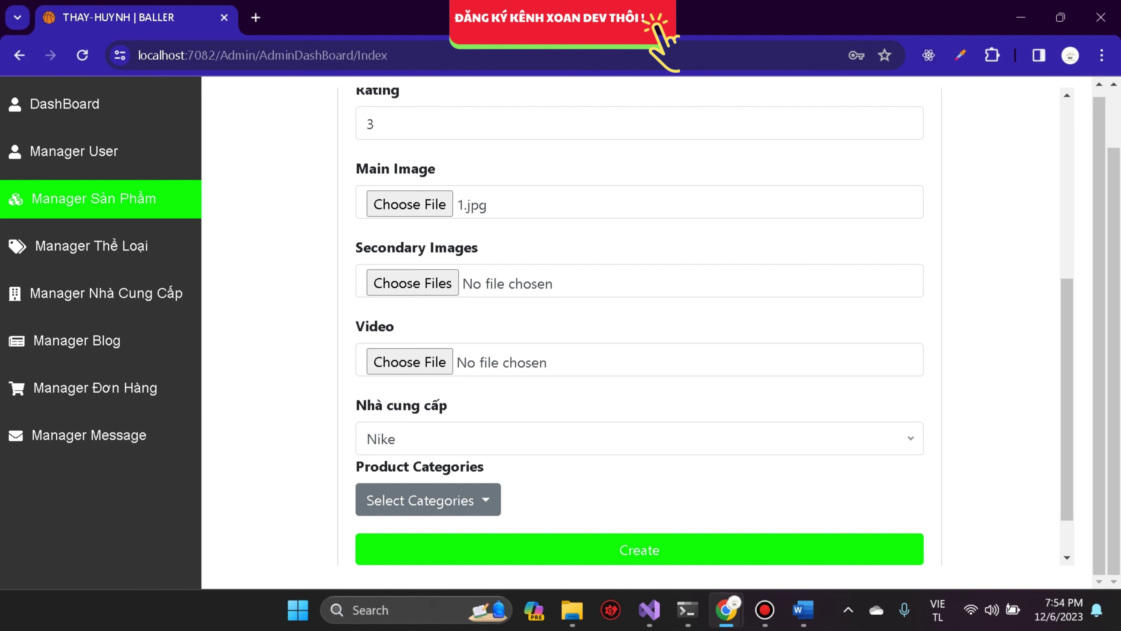
drag(418, 247, 477, 247)
click(413, 282)
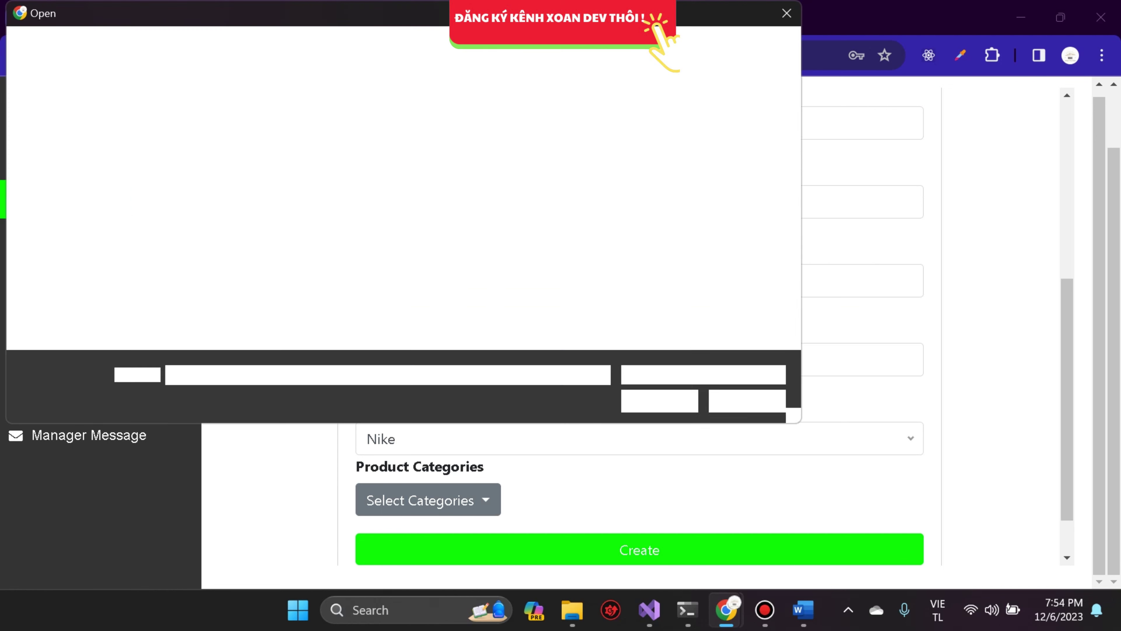
drag(309, 245, 309, 162)
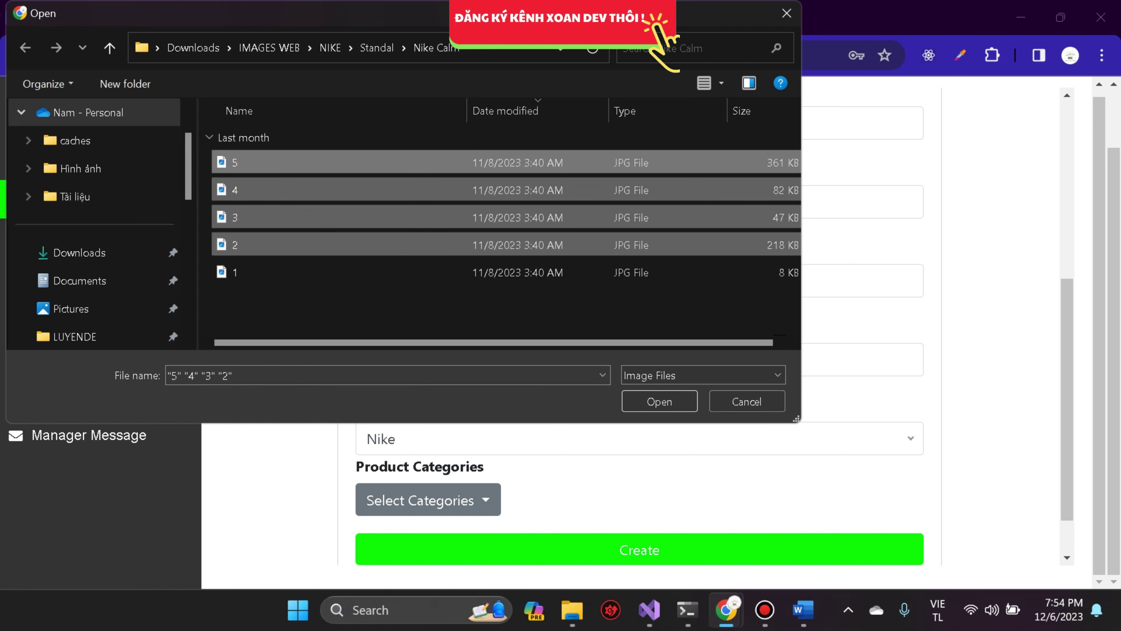
click(660, 401)
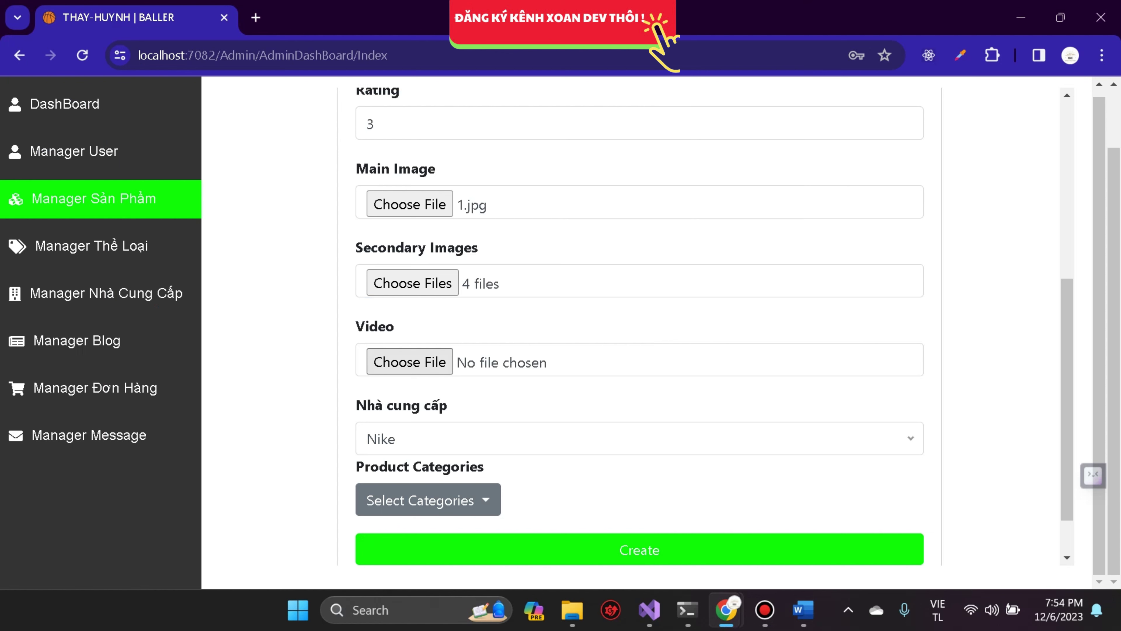
Attach video.mp4 as the product video
click(409, 362)
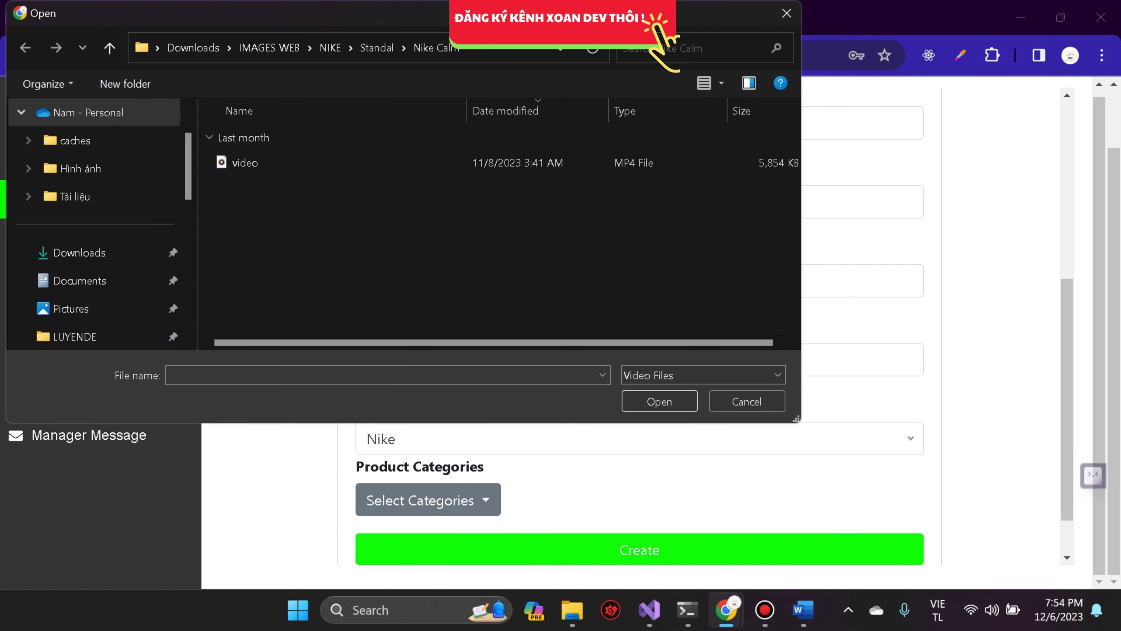
click(245, 163)
click(660, 401)
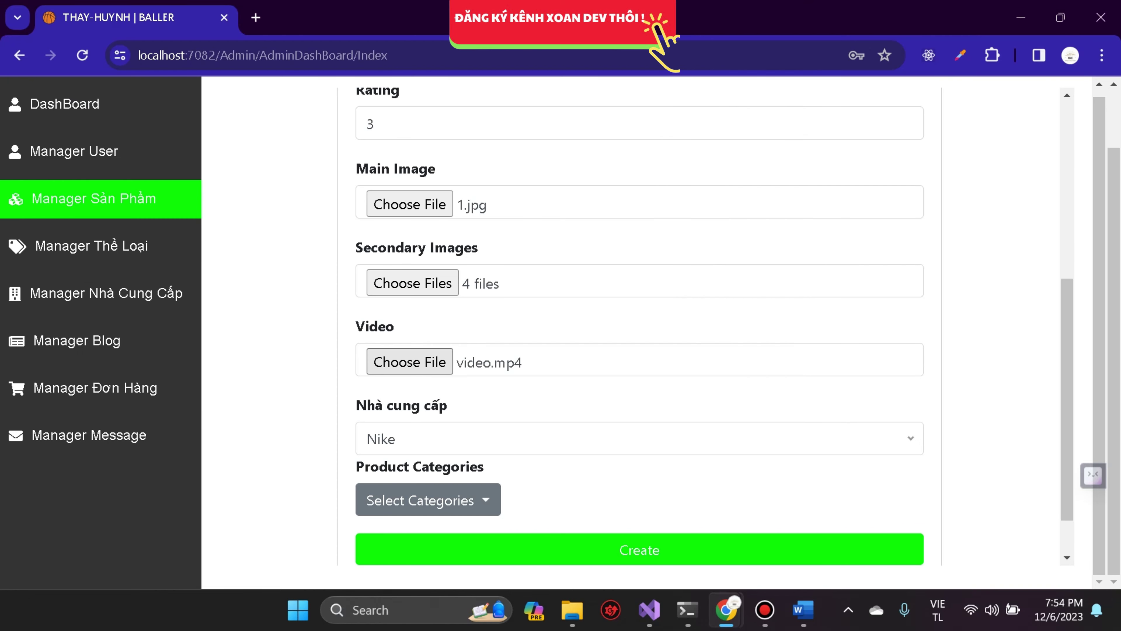
Tag the product with the Air Force category and create it
scroll(639, 331, down, 2)
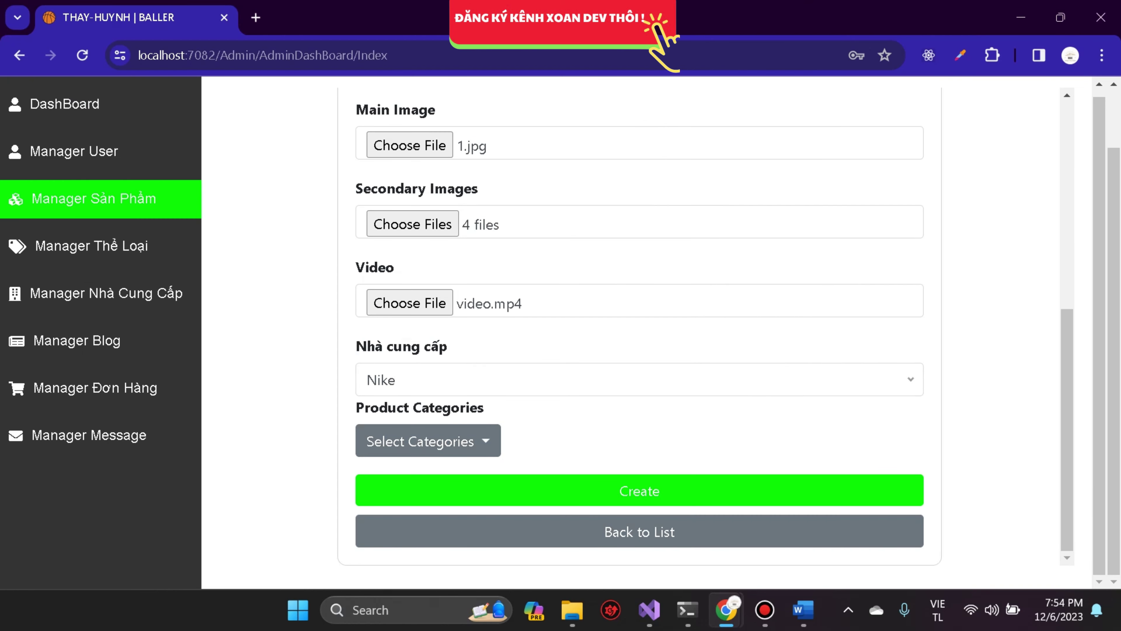
click(428, 440)
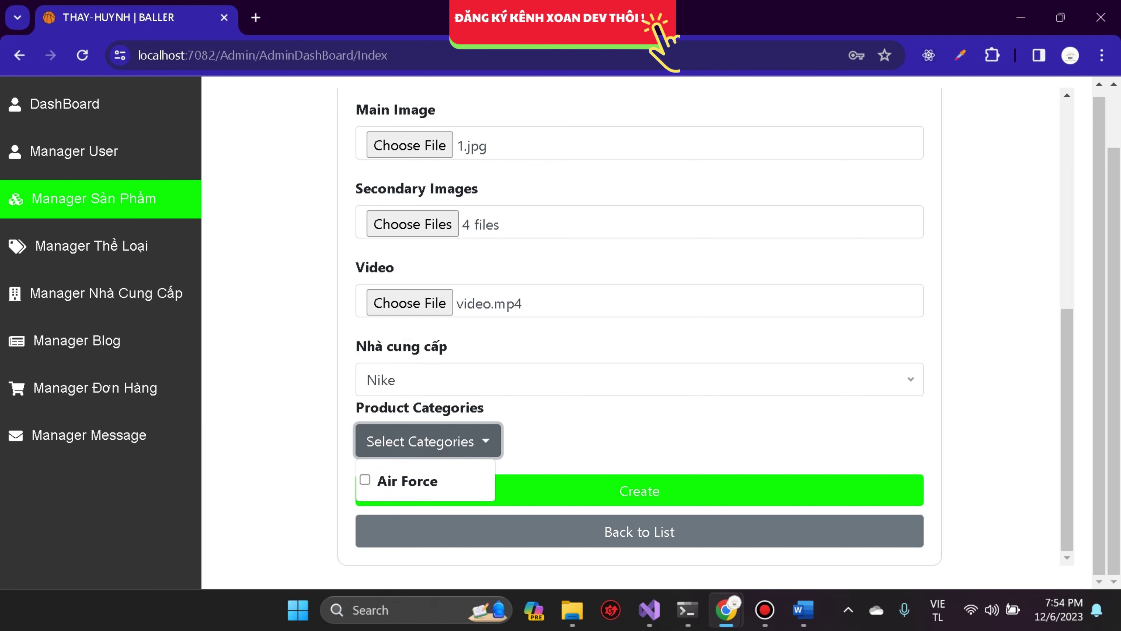
click(397, 481)
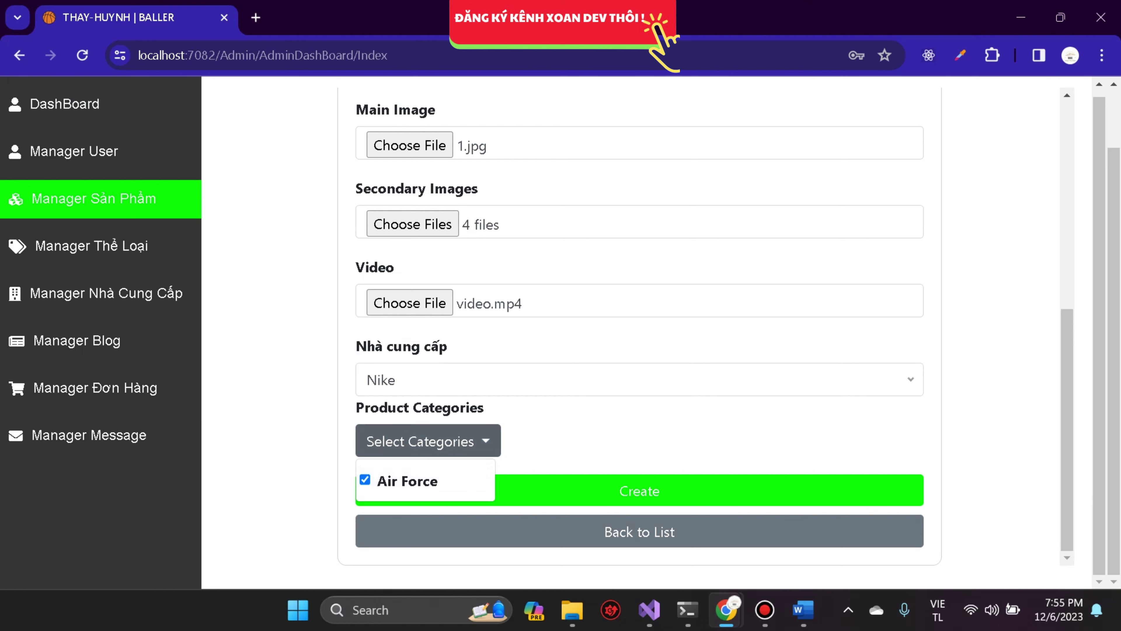
click(428, 441)
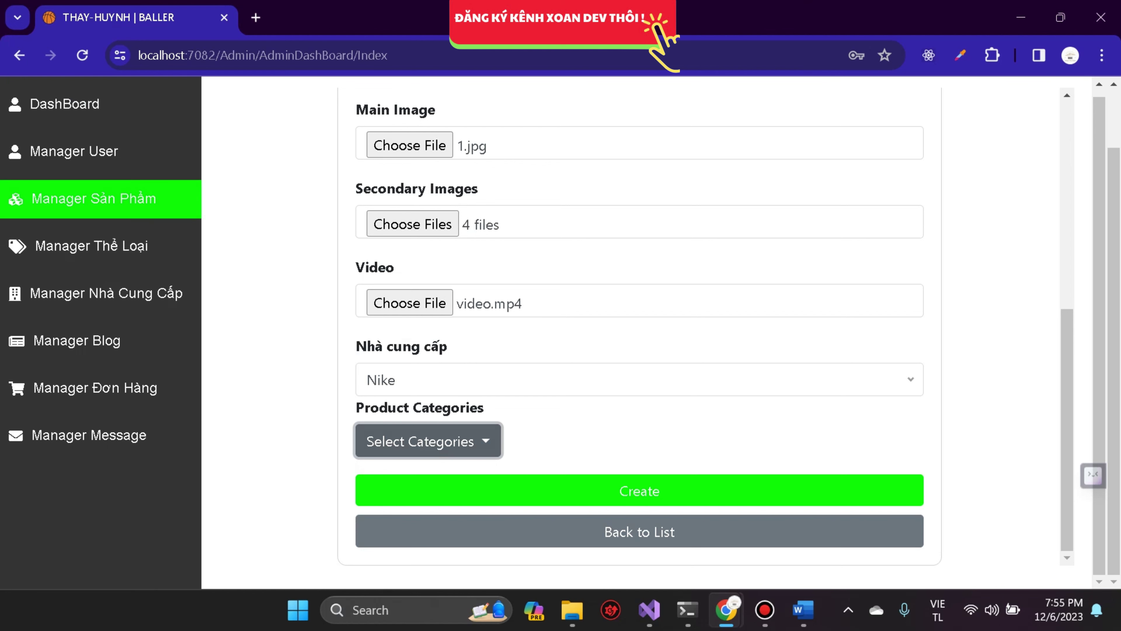
click(639, 491)
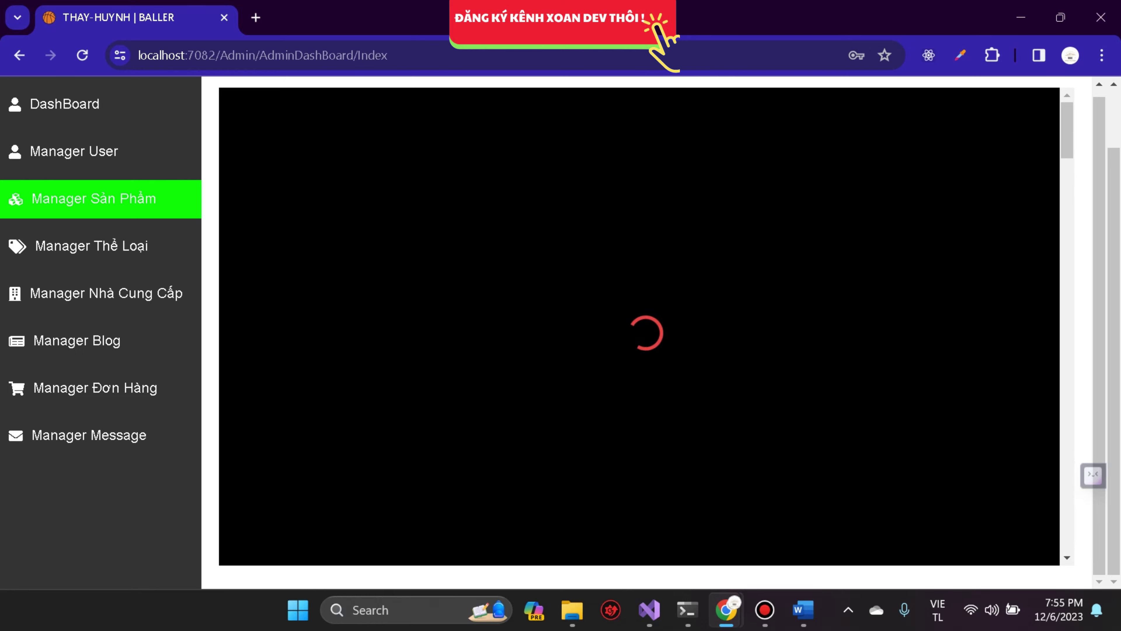
Scroll the product list to the new Nike Air Force 1 '07 LV8 card at 166000
scroll(425, 366, down, 4)
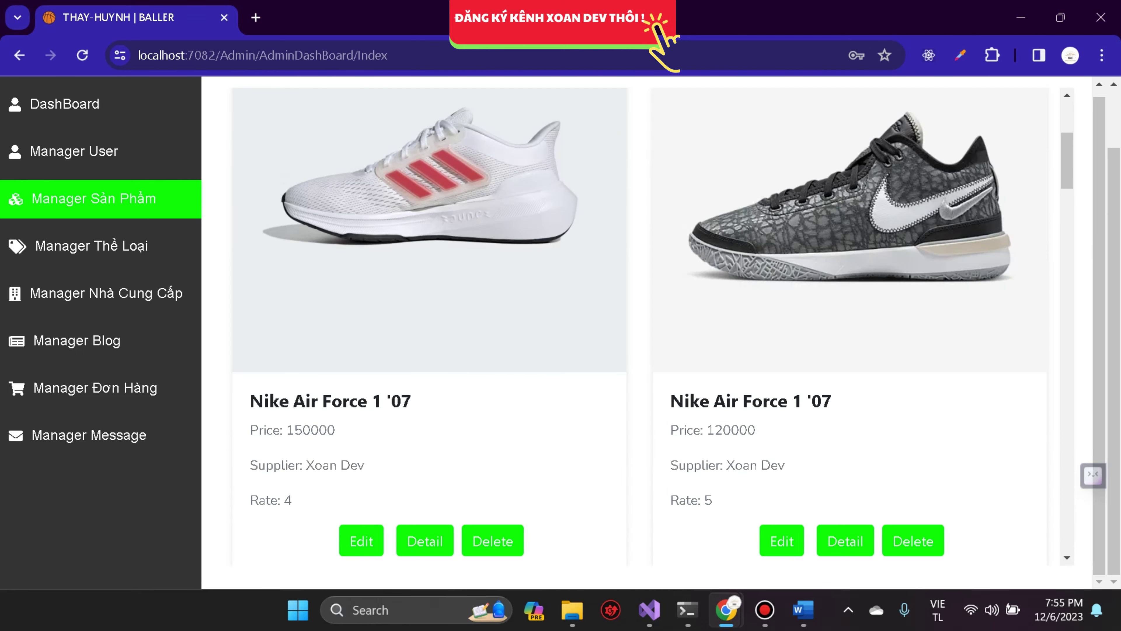
scroll(424, 366, down, 4)
scroll(424, 365, down, 4)
scroll(424, 366, down, 4)
scroll(424, 365, down, 4)
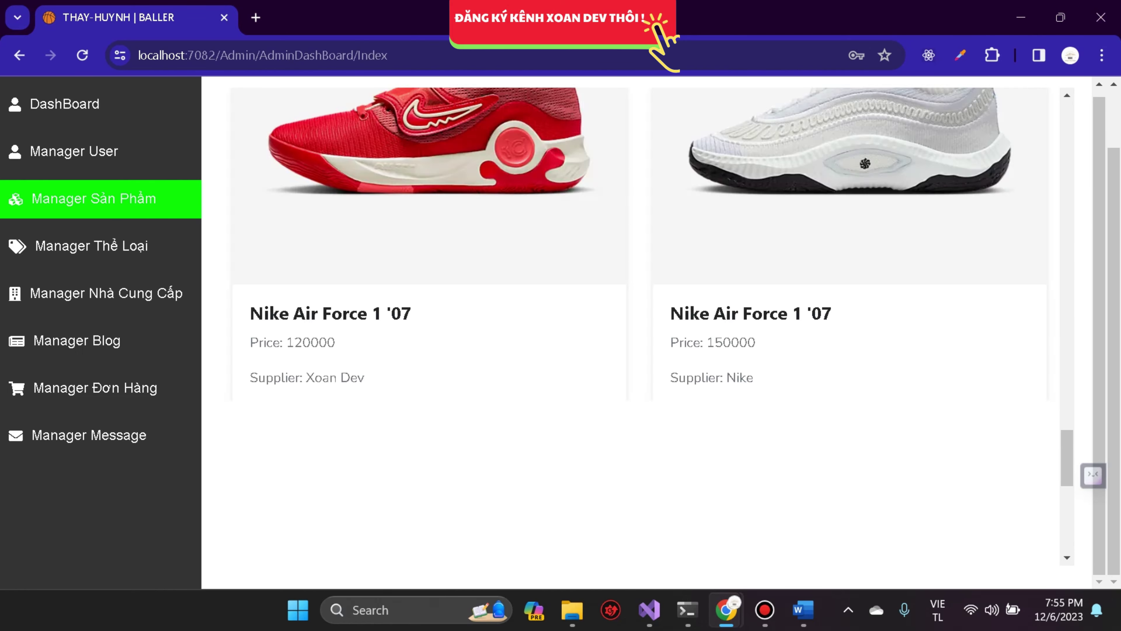
scroll(425, 365, down, 4)
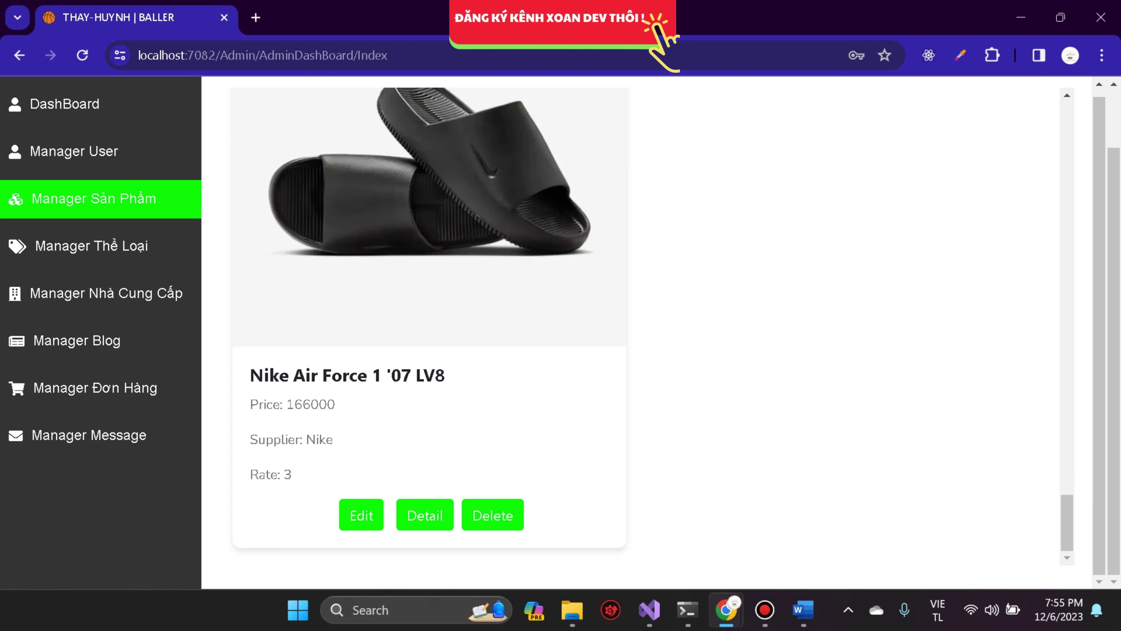
drag(264, 375, 411, 375)
scroll(411, 375, up, 2)
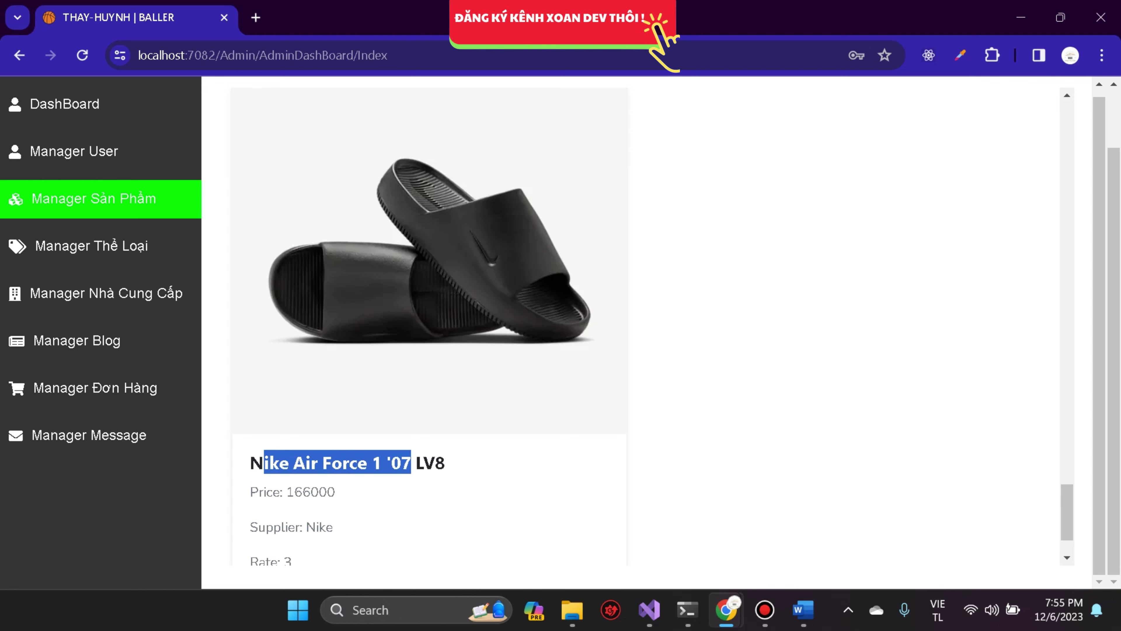
scroll(429, 331, down, 2)
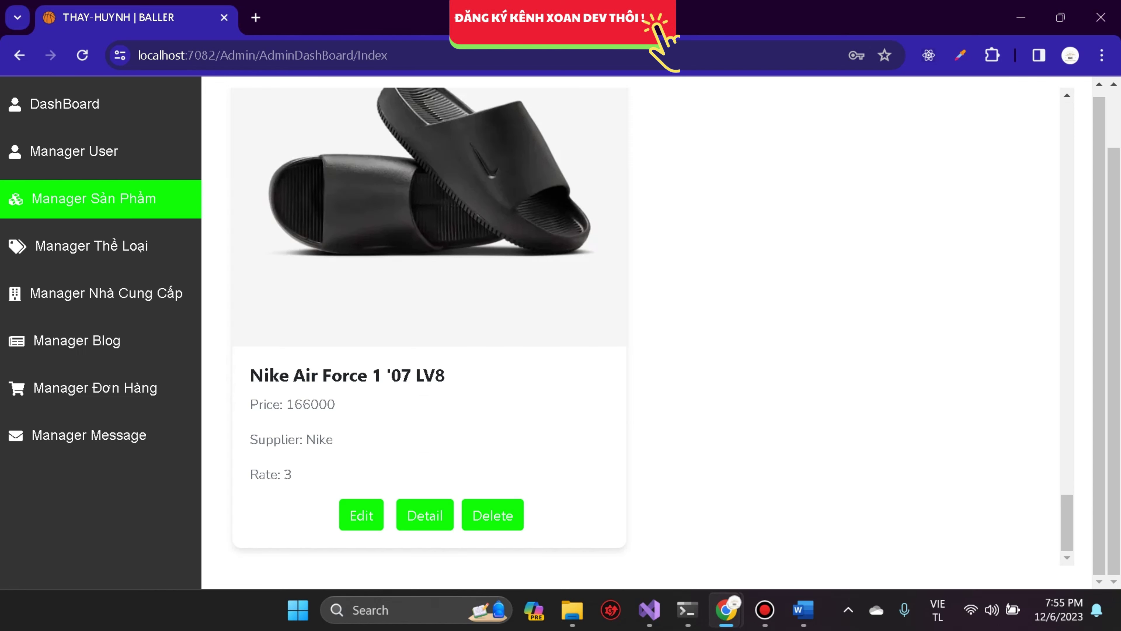
View Nike Air Force 1 '07 LV8 details, then open Manager Thể Loại showing Air Force
click(424, 516)
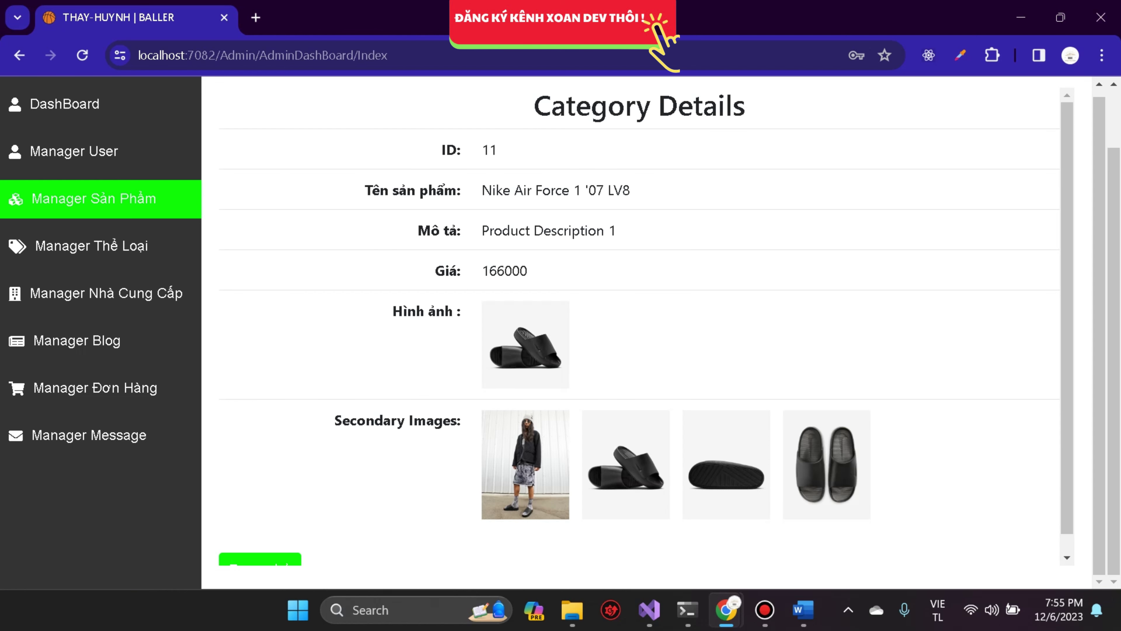
scroll(646, 322, down, 1)
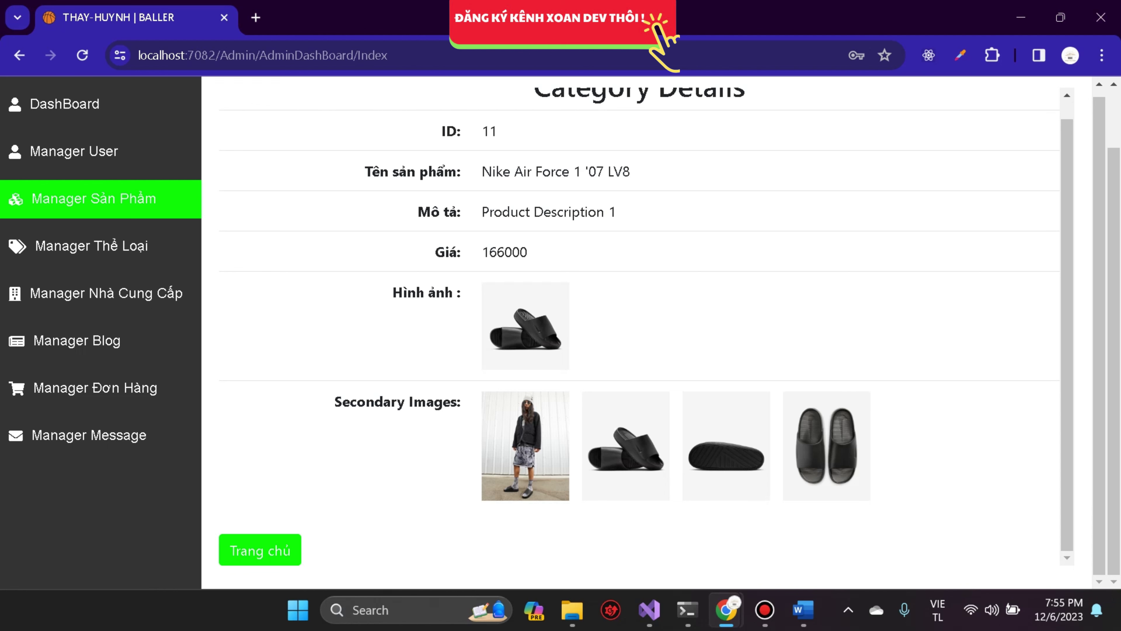
click(260, 550)
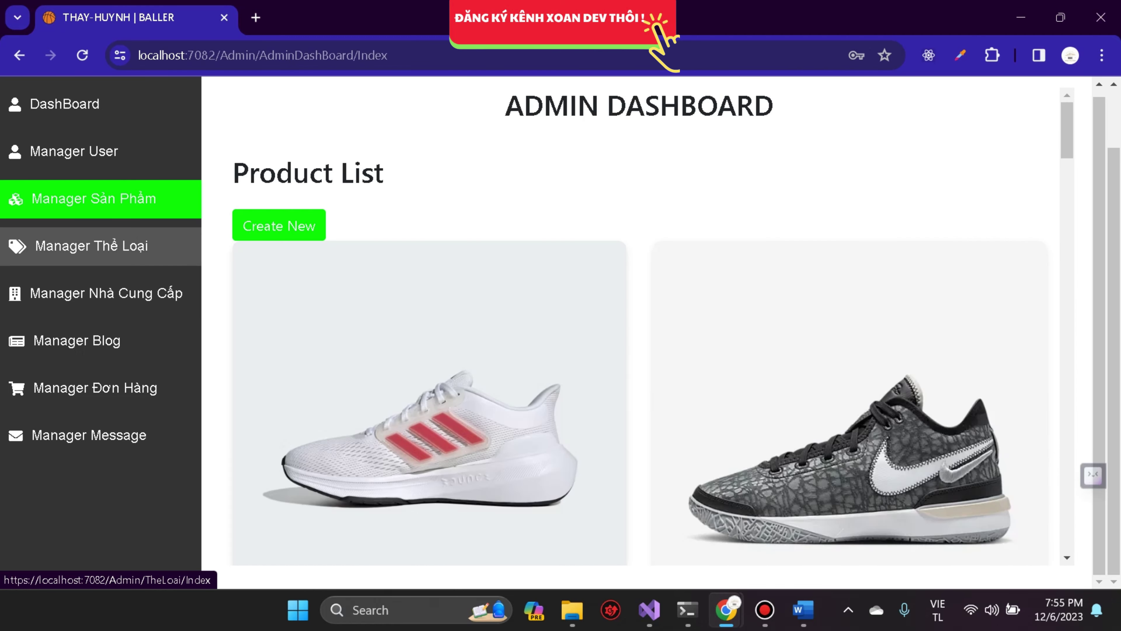
click(91, 246)
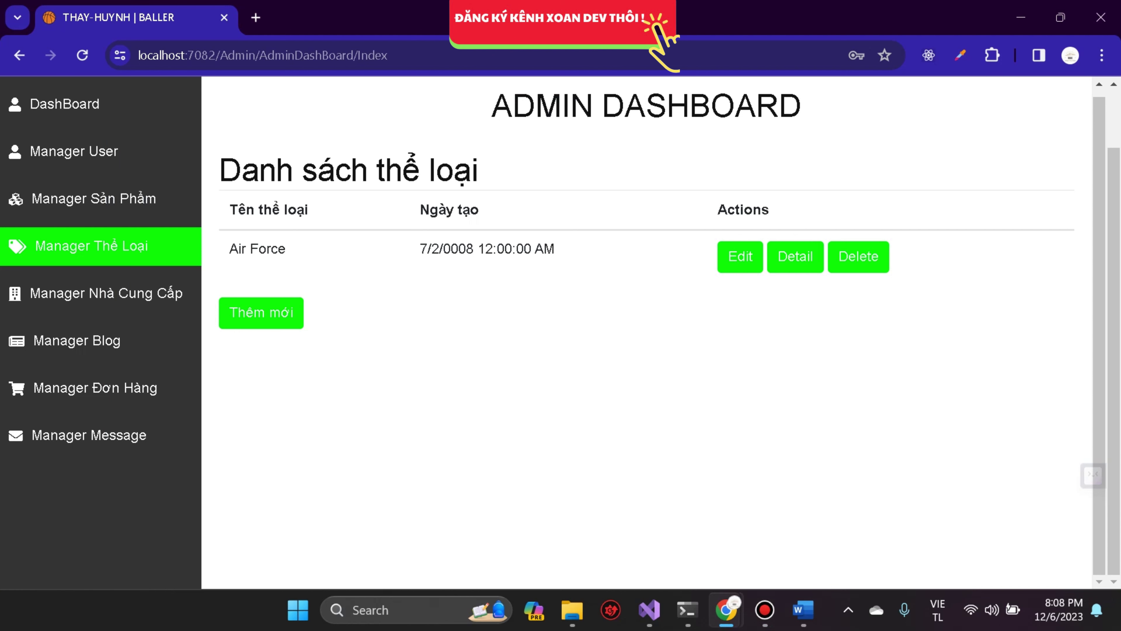
Add the category Indoor with creation date 12/6/2023
click(261, 312)
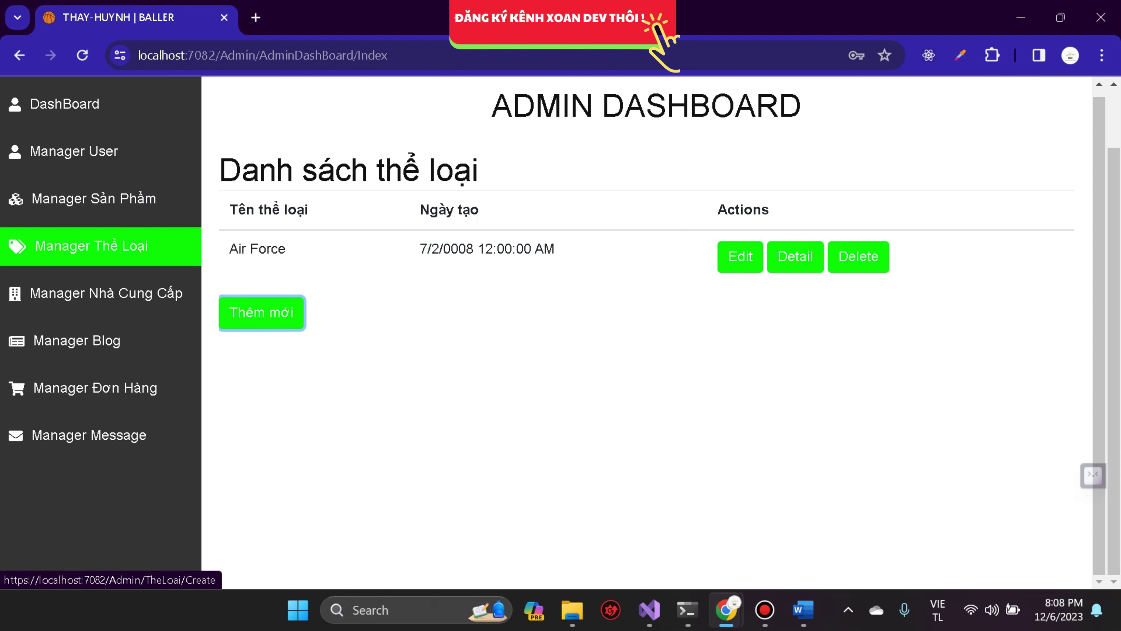
click(450, 164)
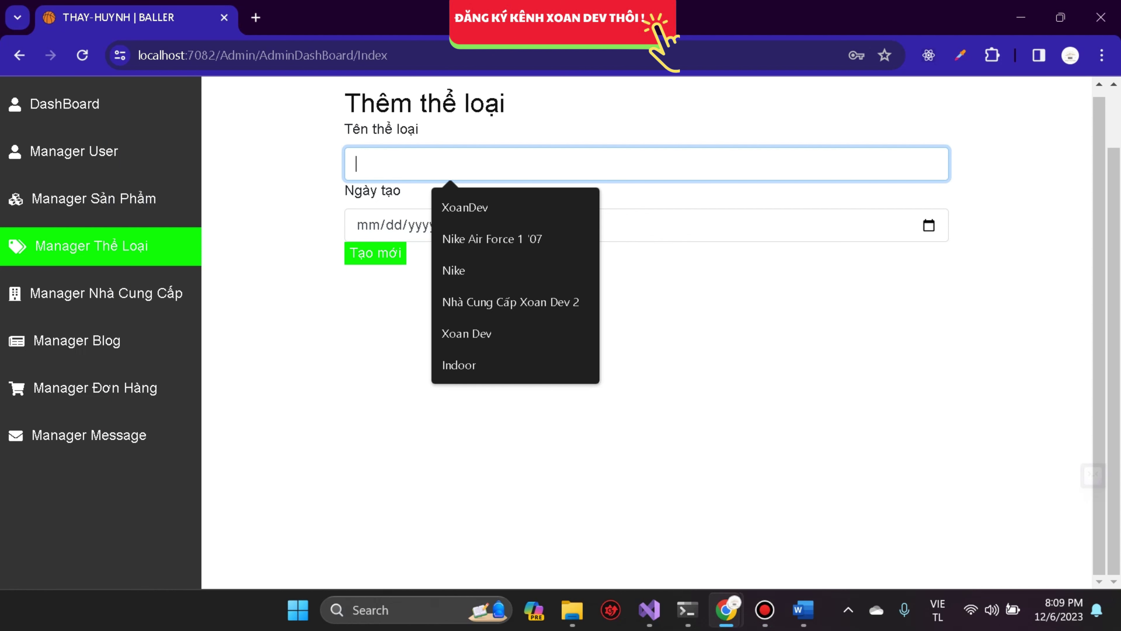
text(In)
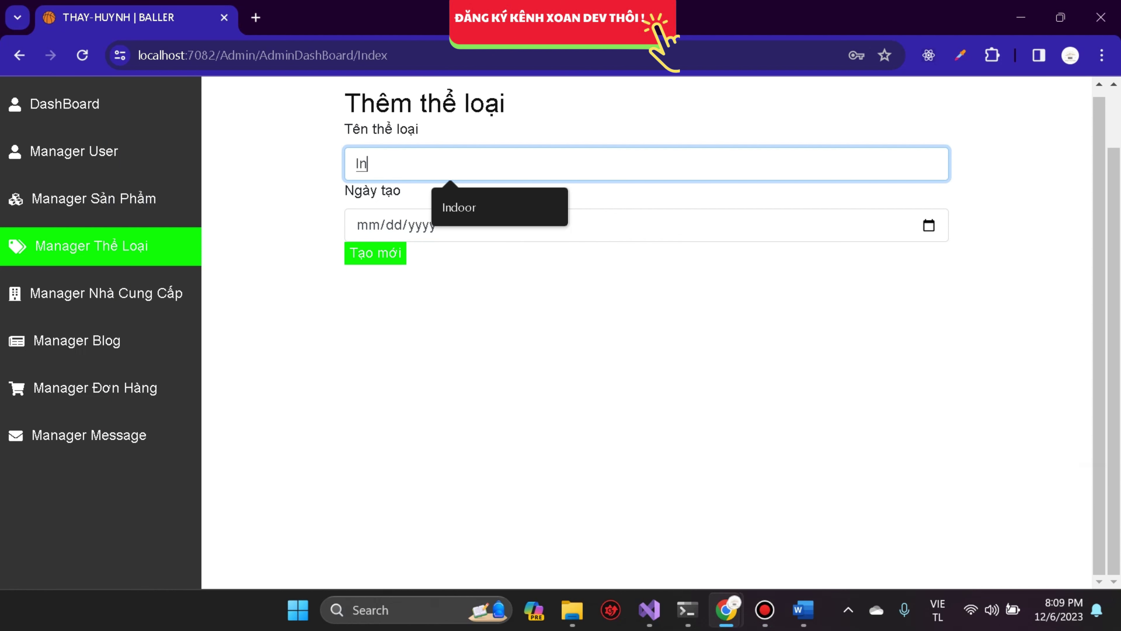
key(Down)
key(Return)
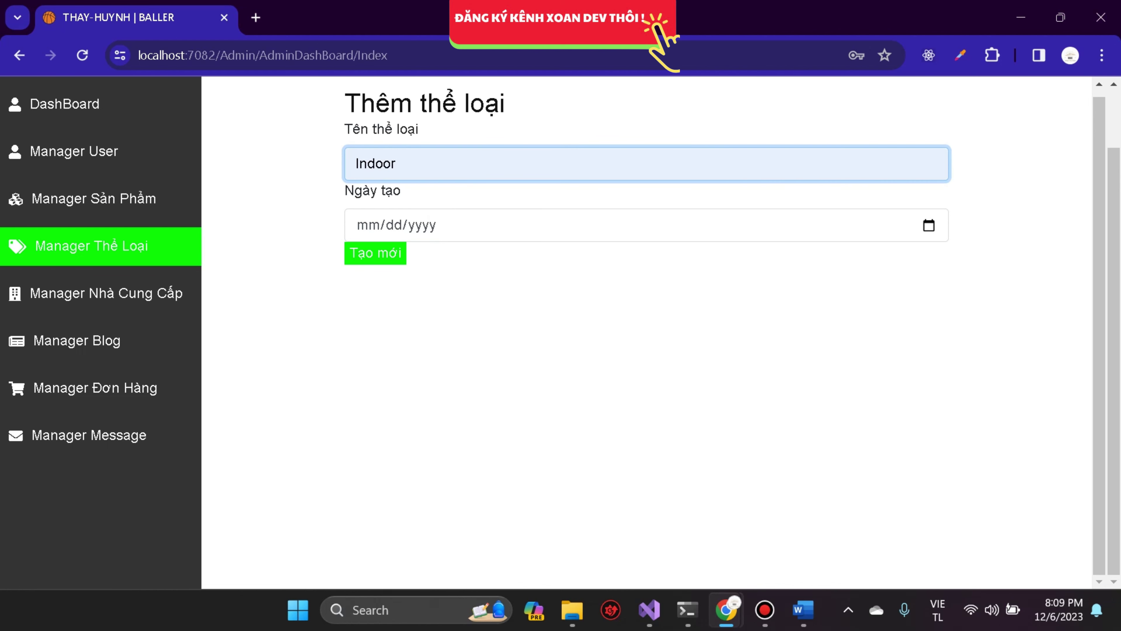
click(367, 225)
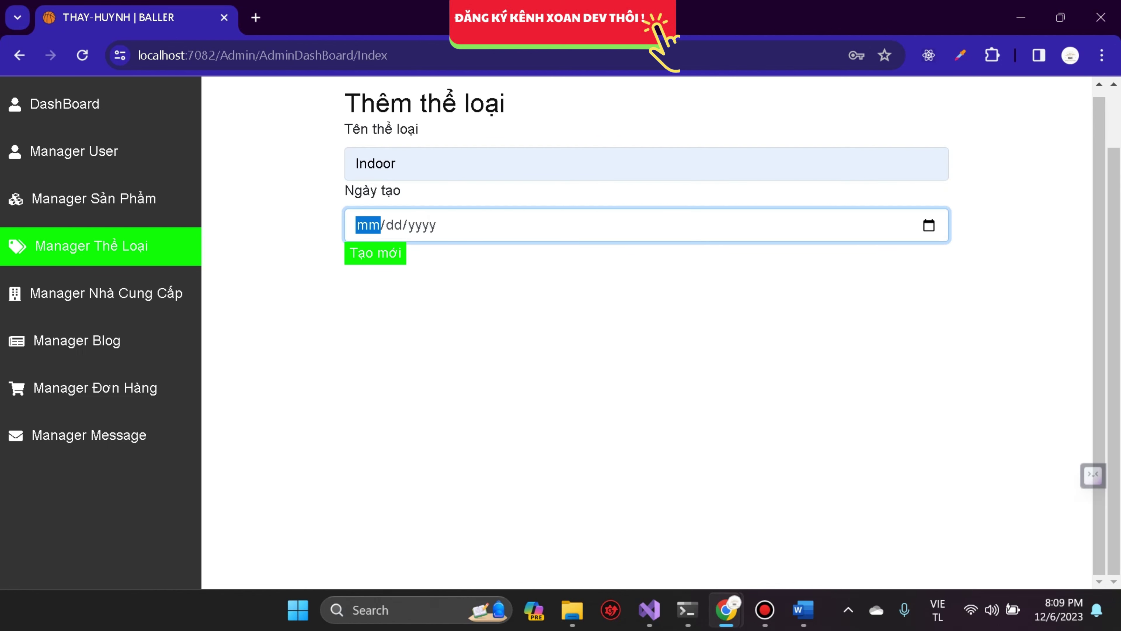
key(alt+Down)
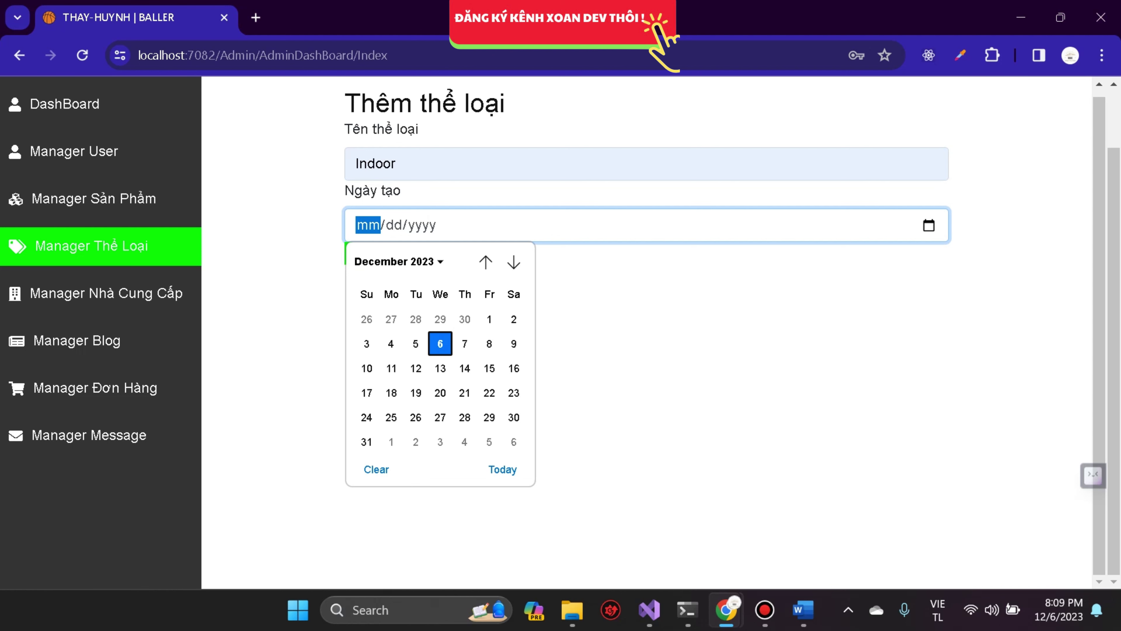
key(Return)
key(Return)
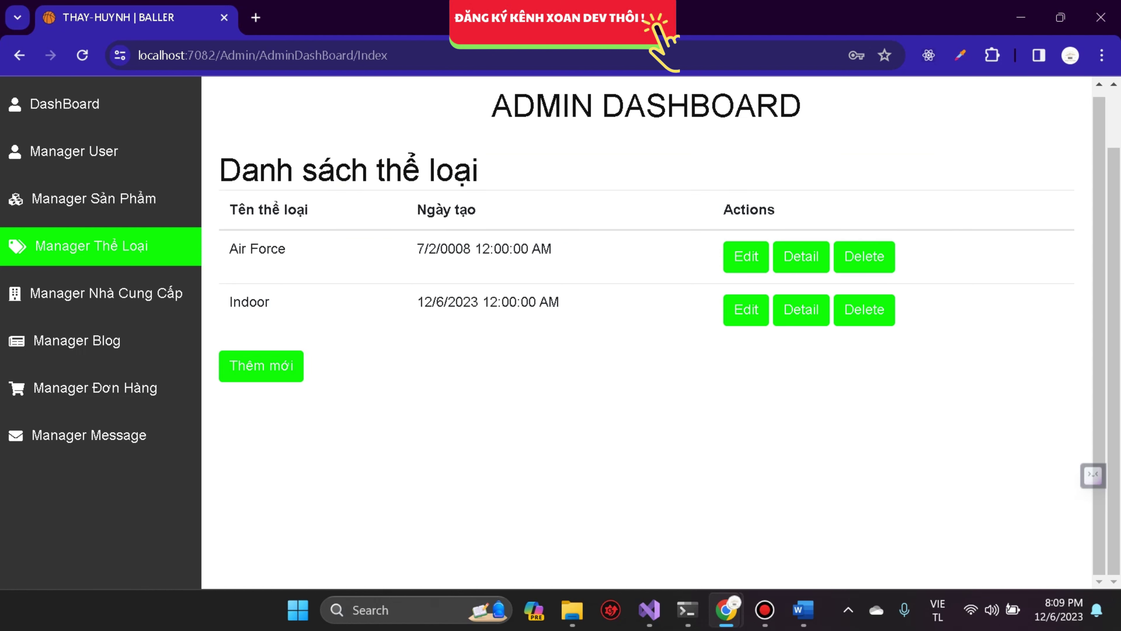
drag(229, 302, 559, 304)
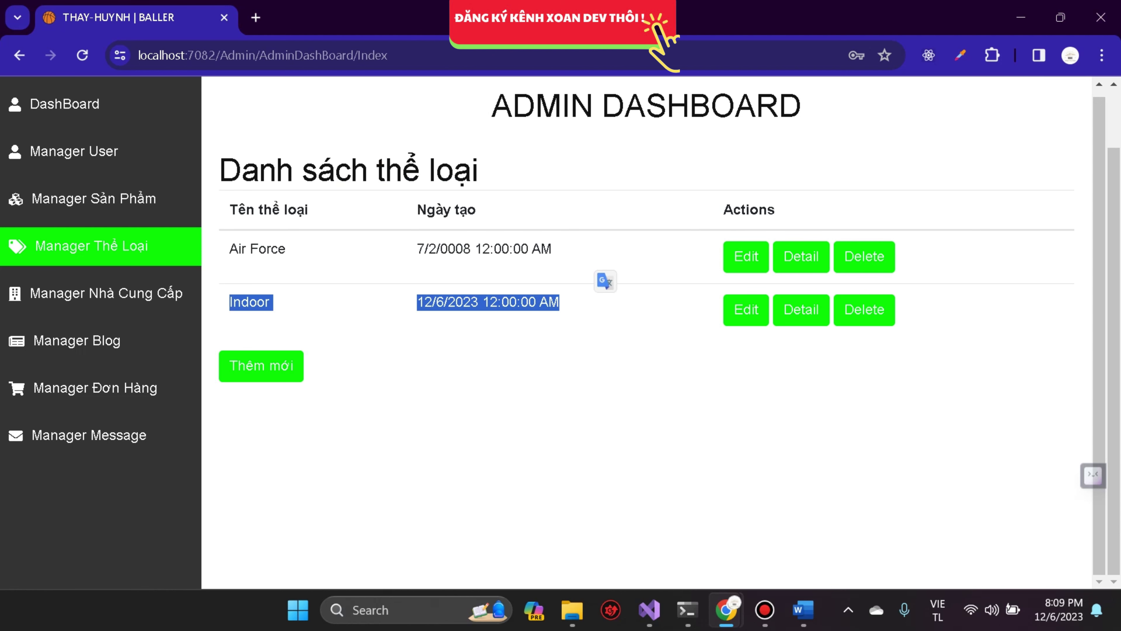
Add a second category named Ou, also dated 12/6/2023
click(261, 366)
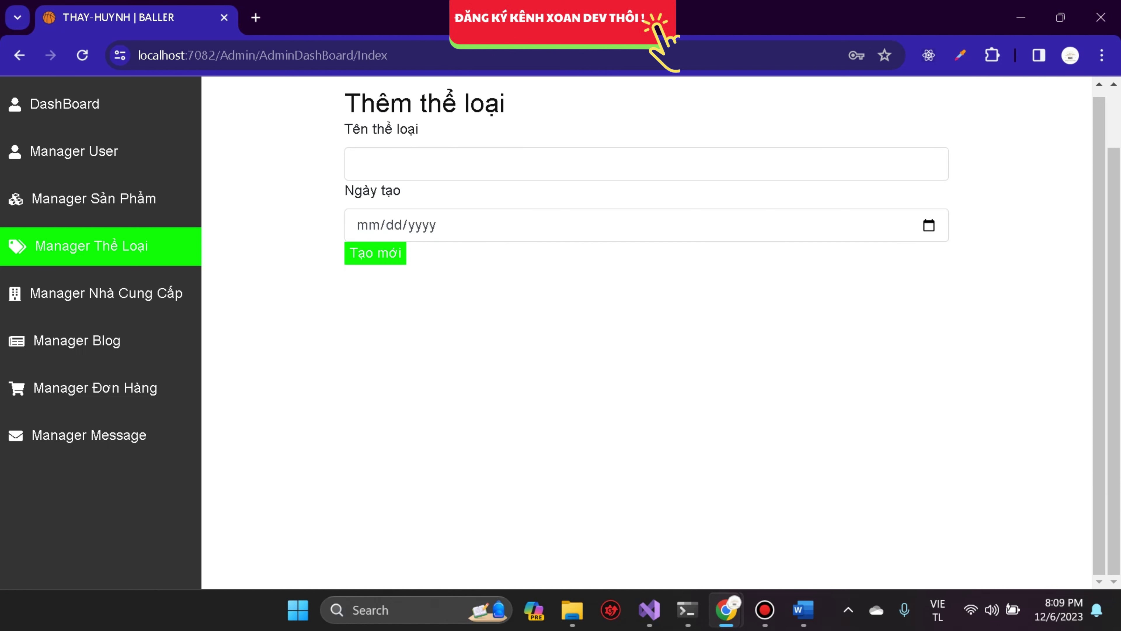
key(Down)
key(Down)
key(Down)
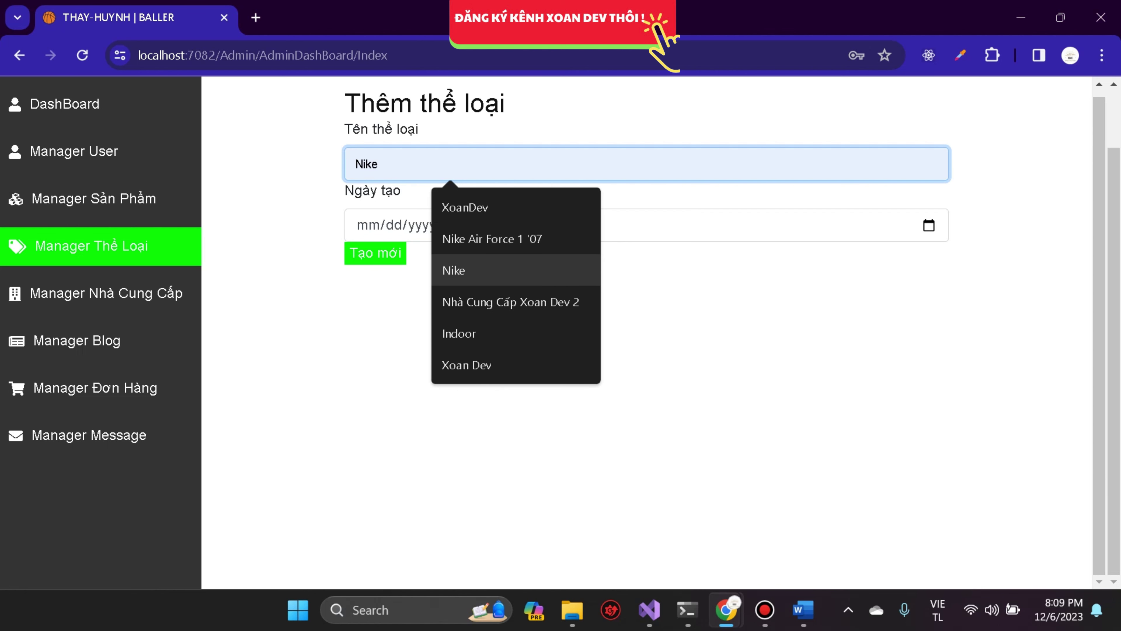
text(Ou)
key(Down)
key(Return)
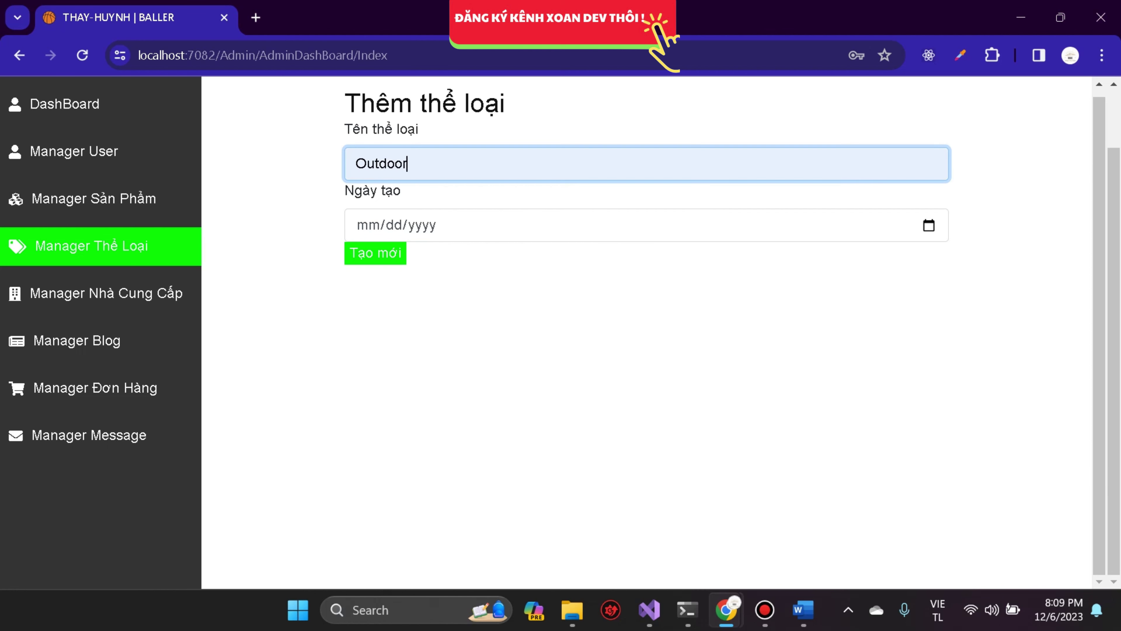
click(929, 225)
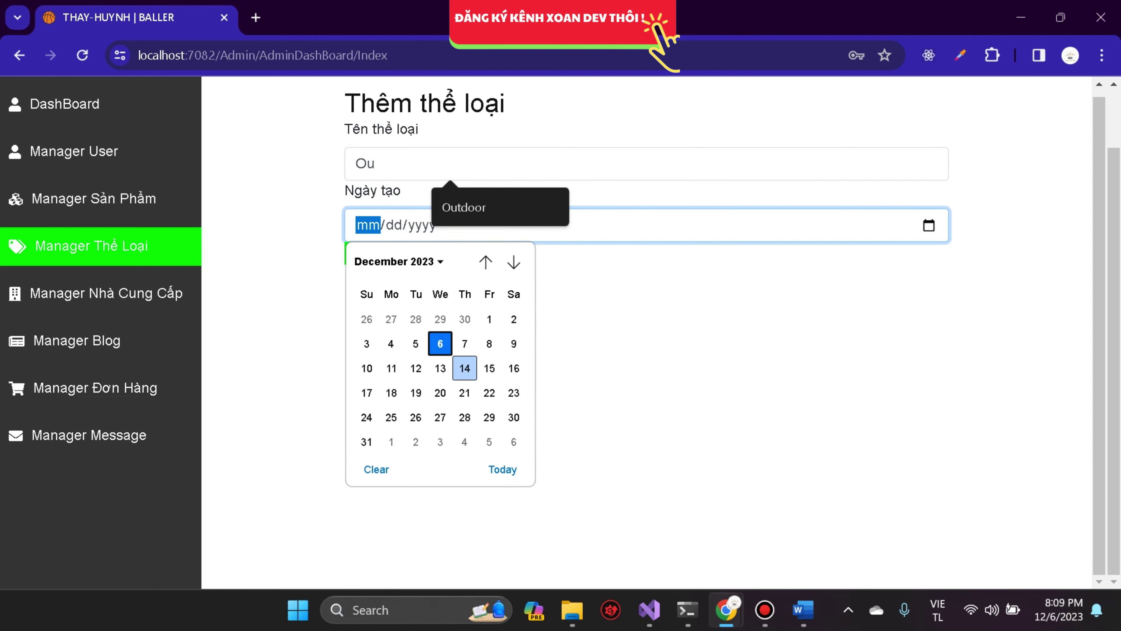
click(440, 343)
key(Return)
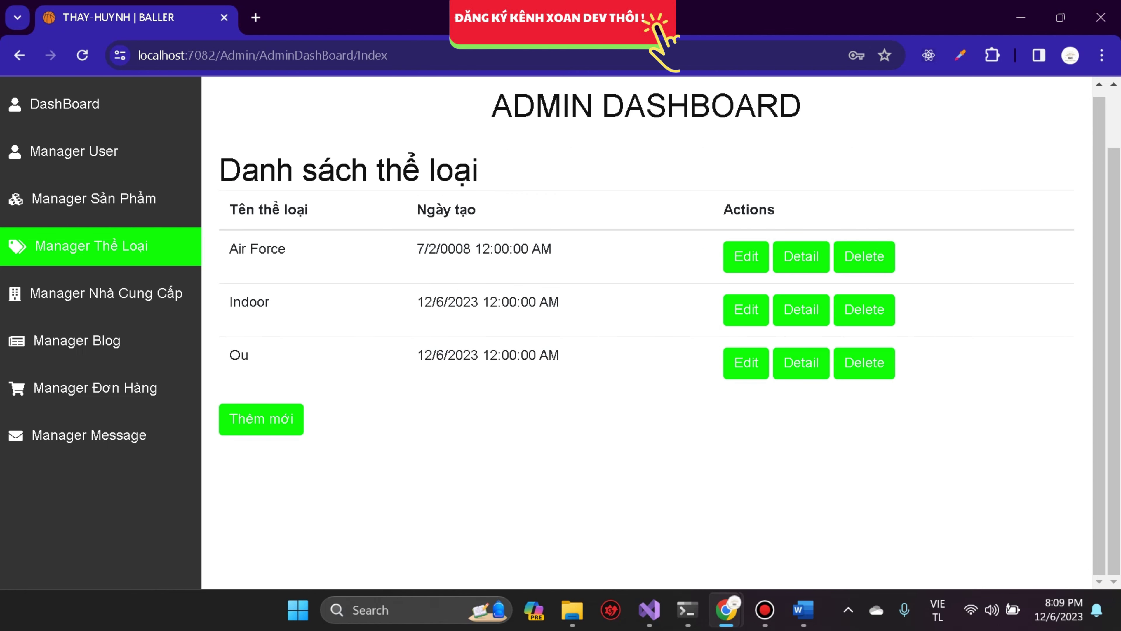
Rename the Ou category to Outdoor and save it
double_click(239, 355)
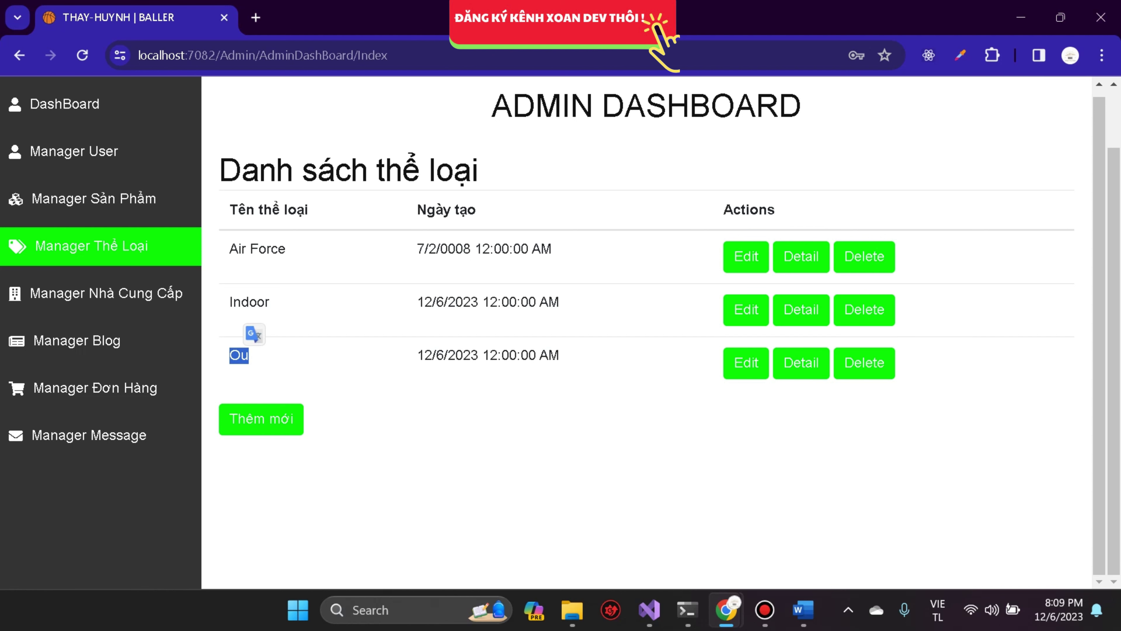
click(746, 362)
click(450, 163)
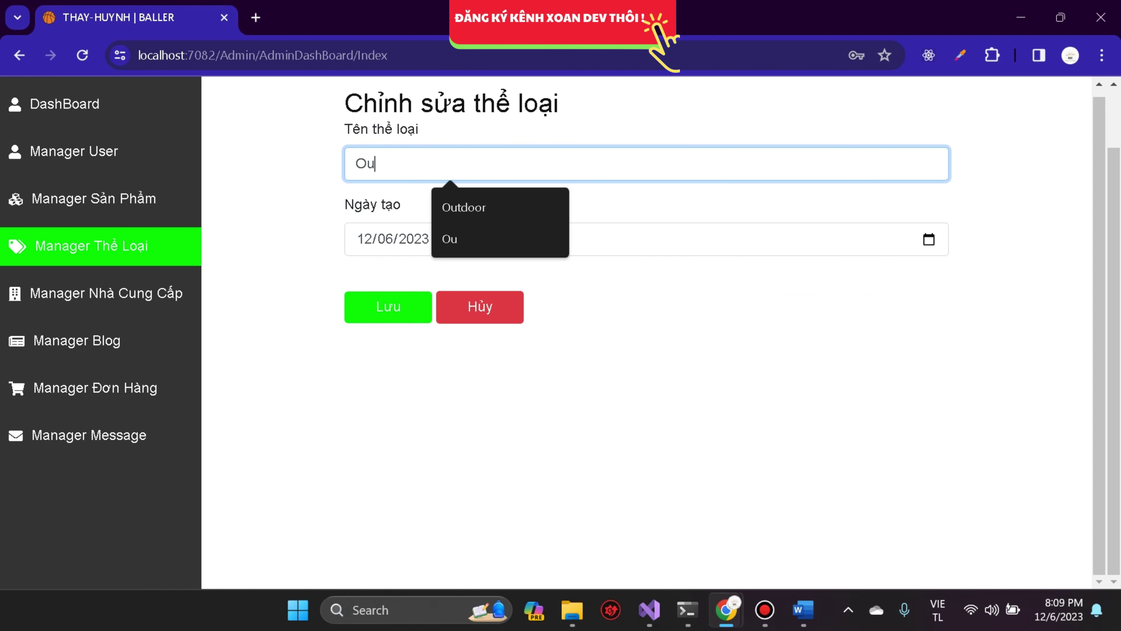
key(Down)
key(Return)
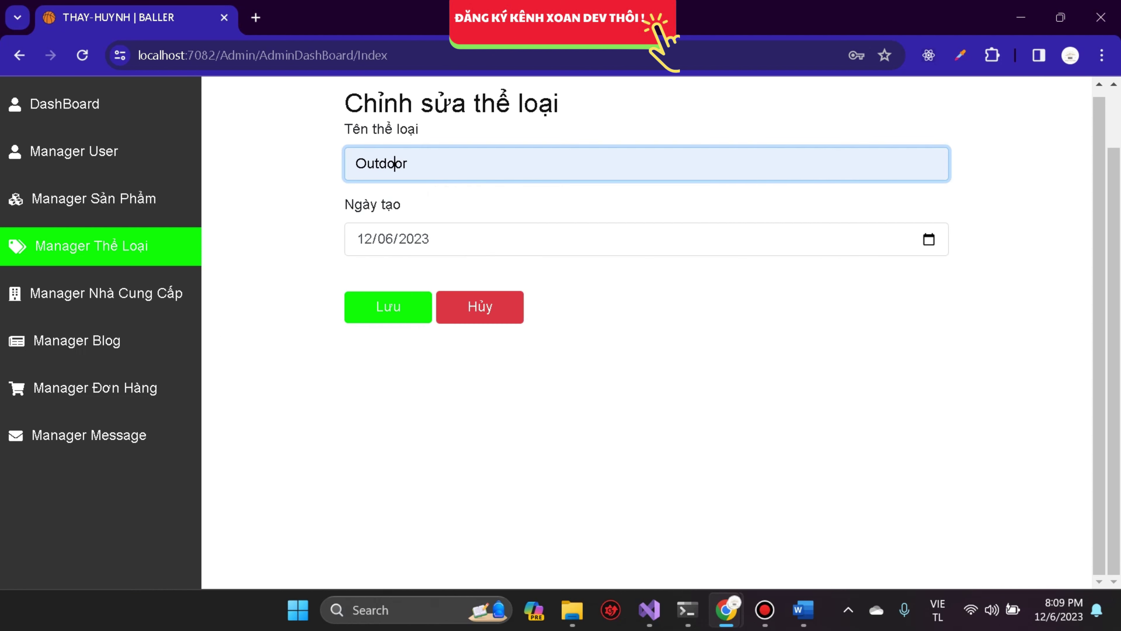
key(Return)
Delete the Outdoor category, confirming the deletion
drag(240, 356, 320, 373)
drag(228, 356, 517, 355)
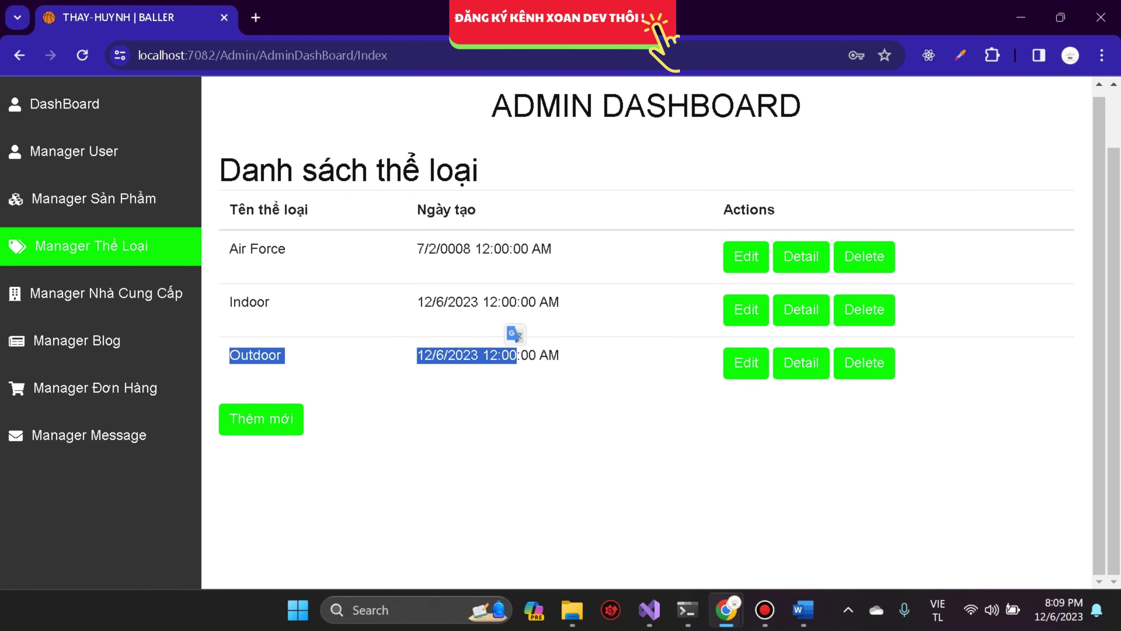
drag(444, 356, 600, 366)
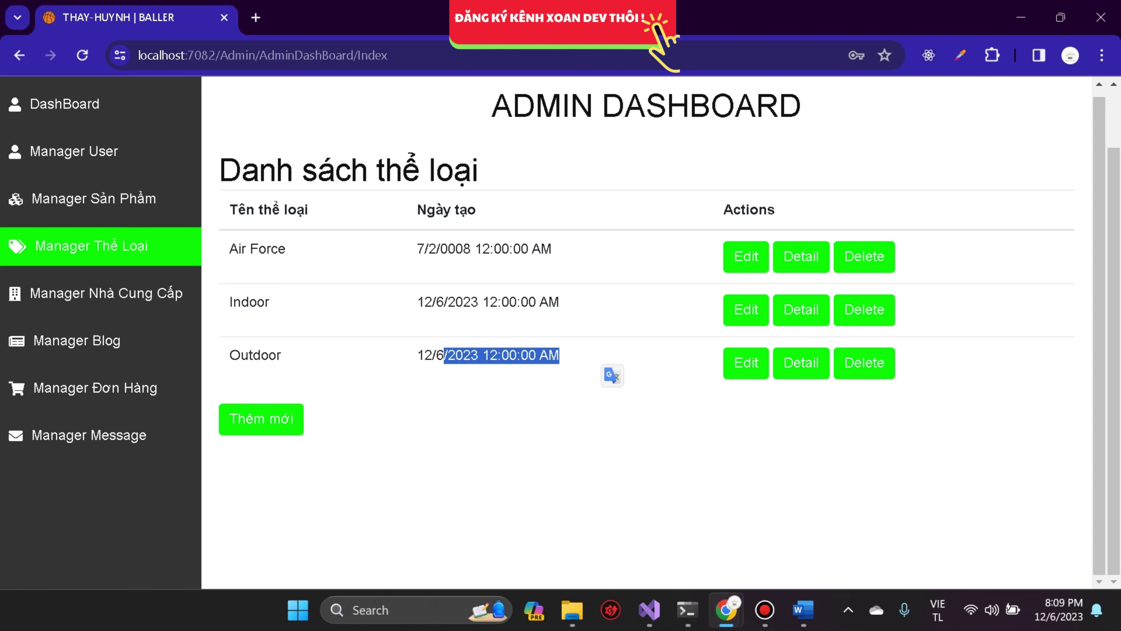
drag(252, 356, 501, 355)
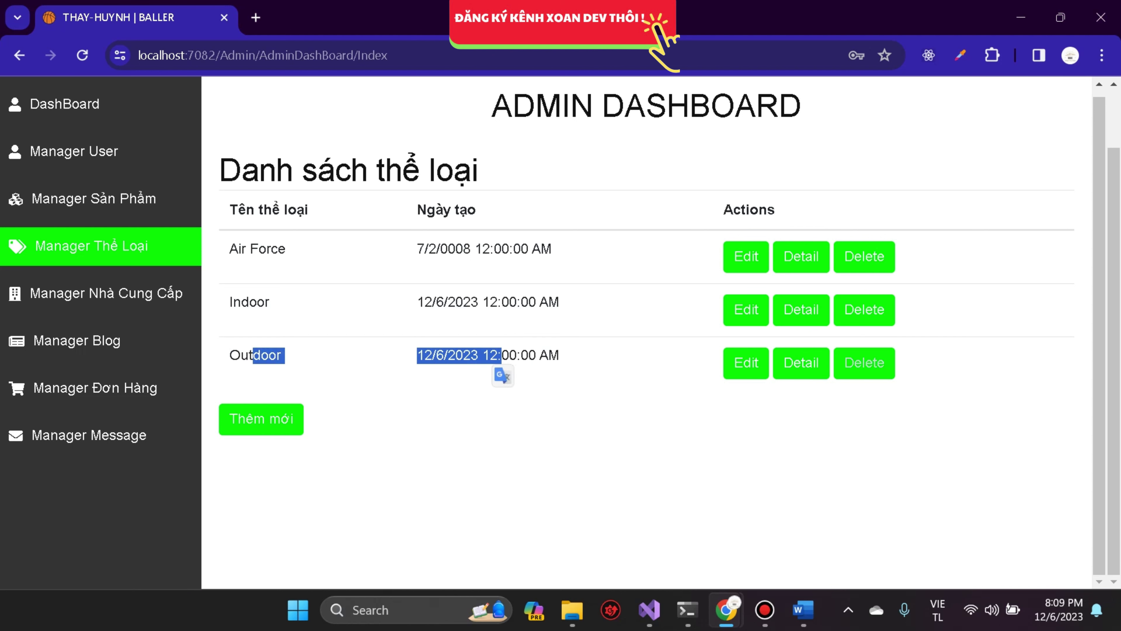
click(864, 363)
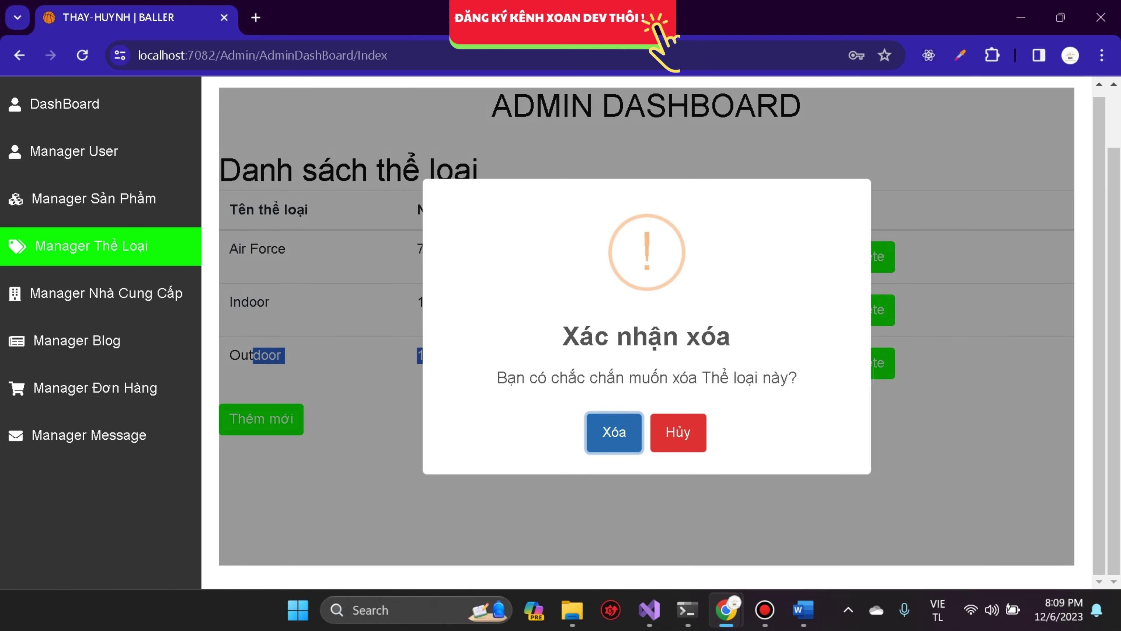
key(Return)
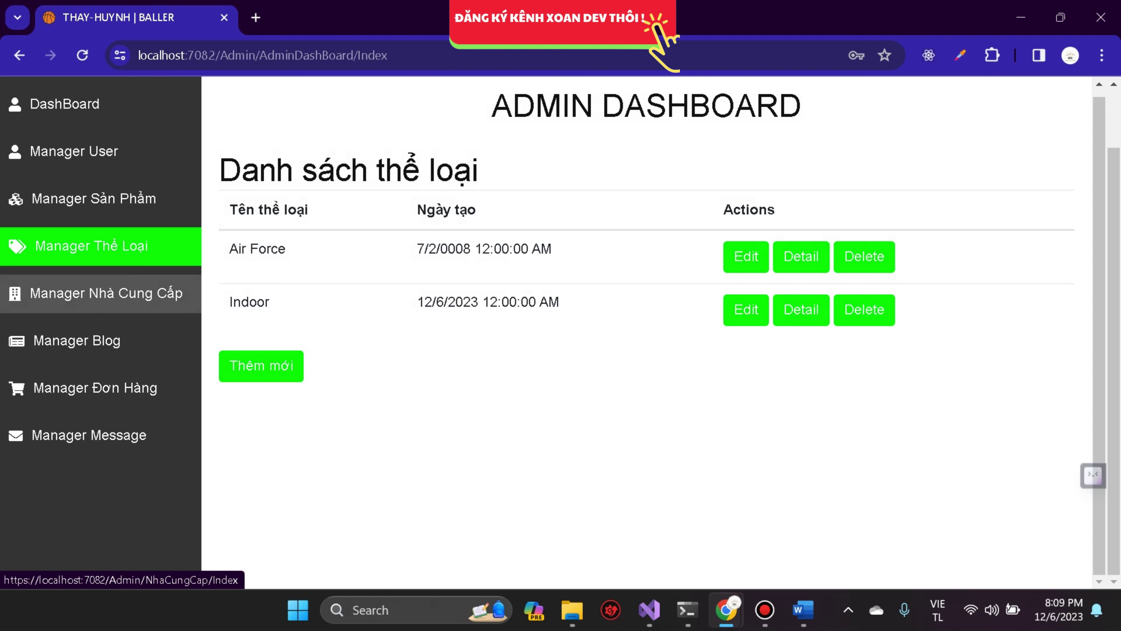
Add supplier XoanDev with address Sai Gon City and a phone number
click(106, 293)
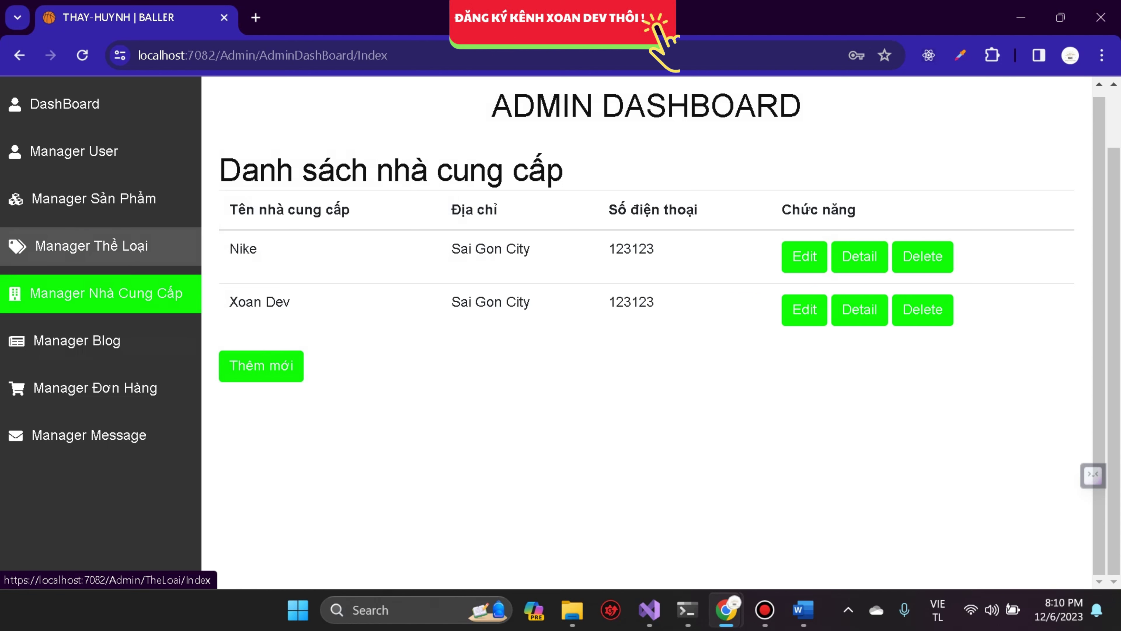
click(261, 365)
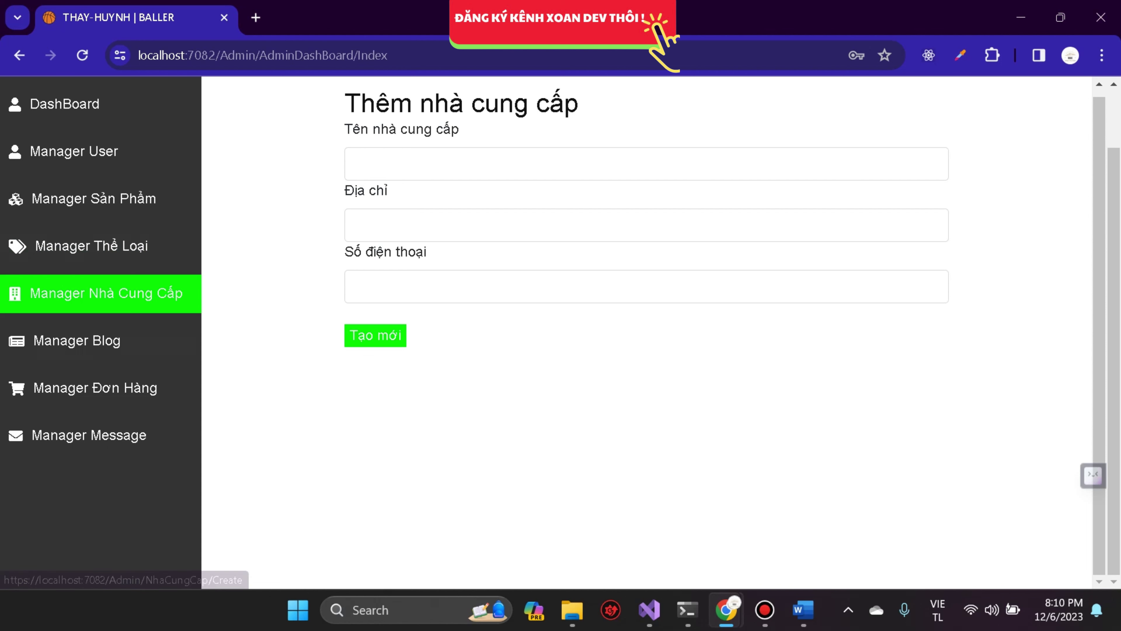
click(450, 164)
key(Down)
key(Return)
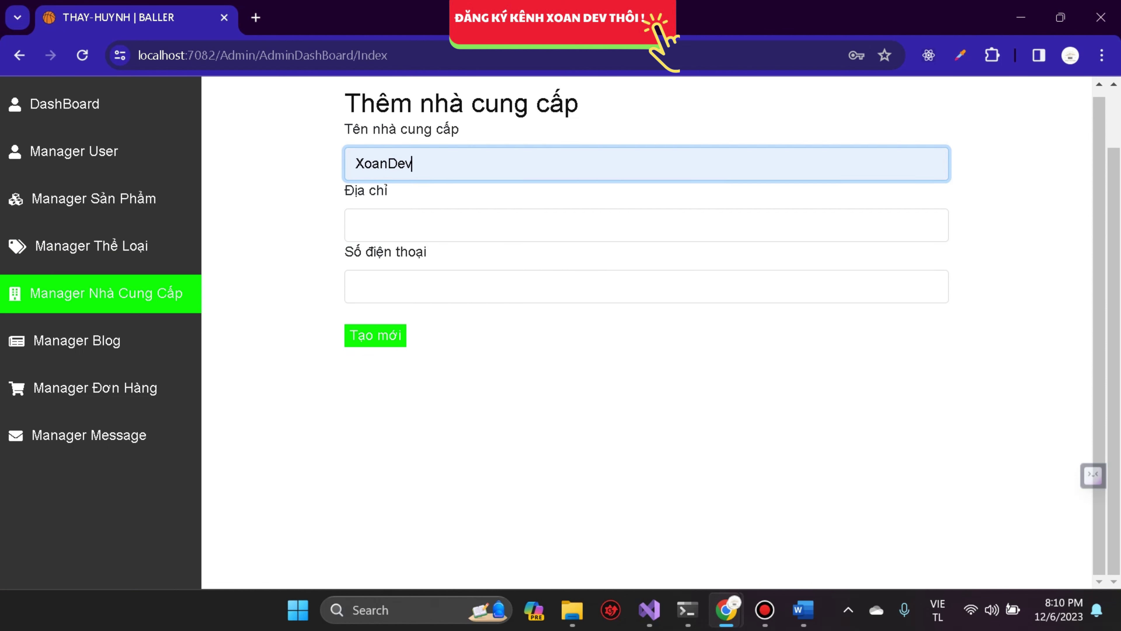
click(450, 225)
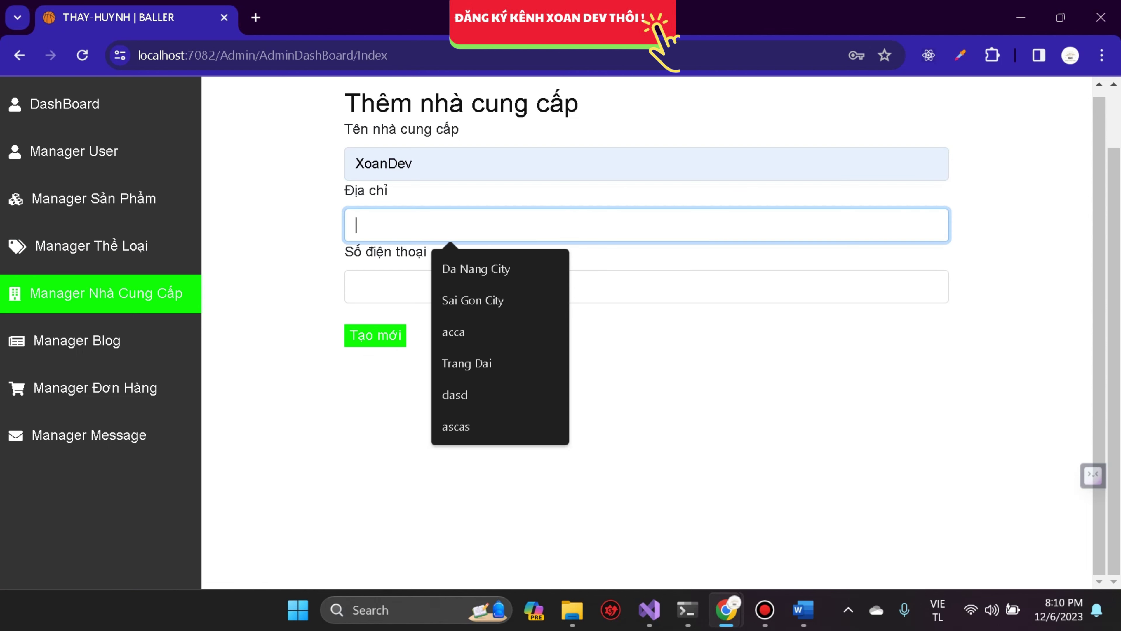
key(Down)
key(Down)
key(Return)
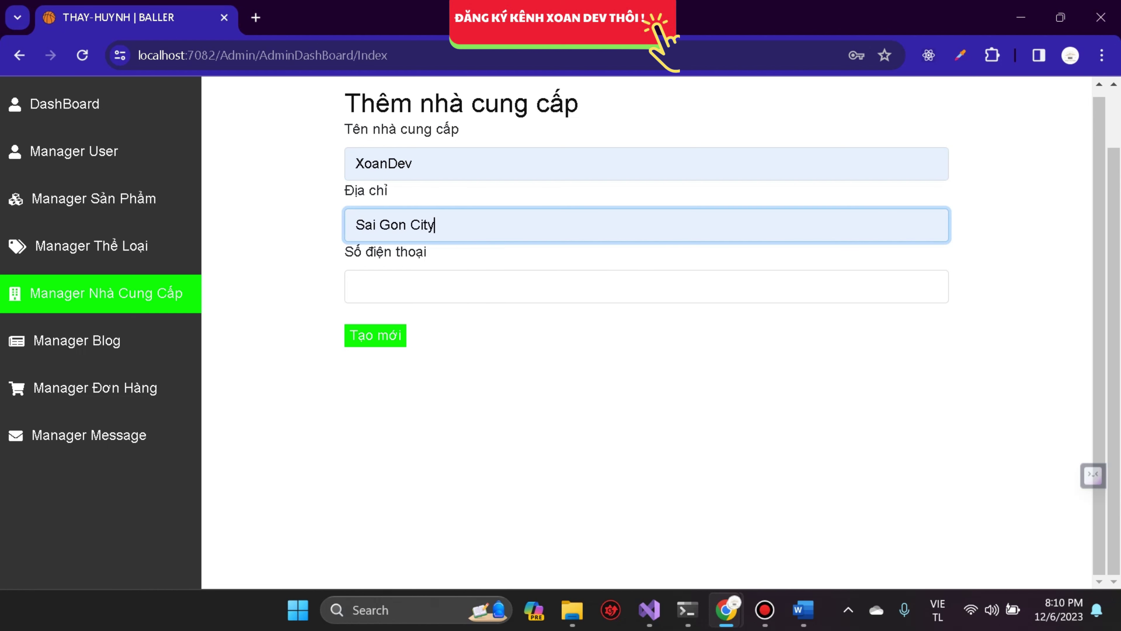
click(450, 286)
key(Down)
key(Return)
key(Tab)
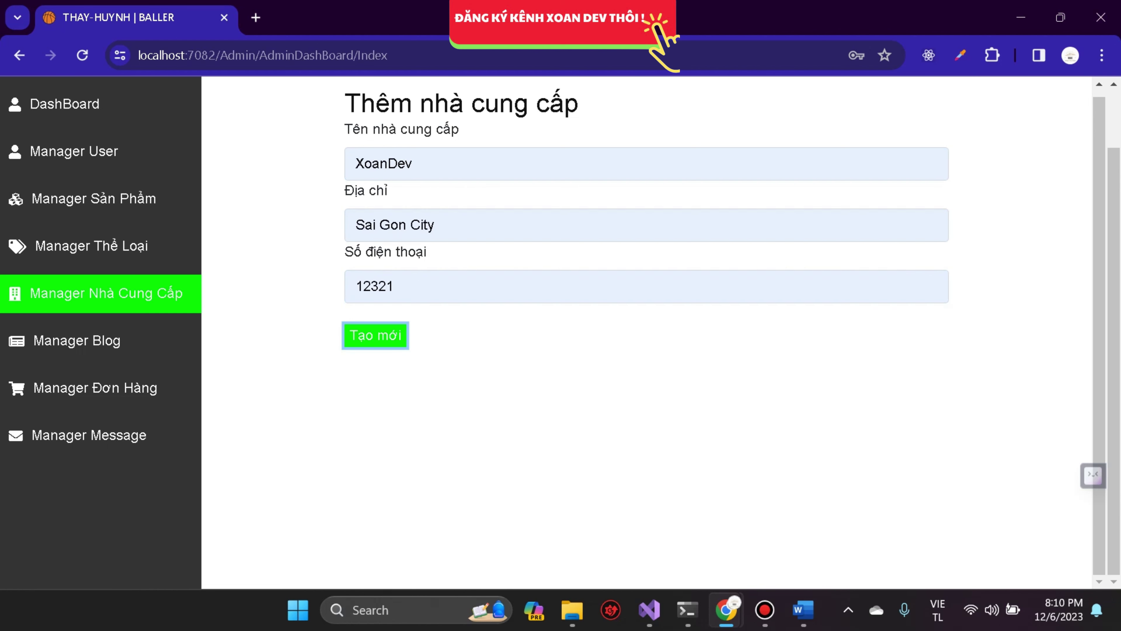
key(Return)
Delete the XoanDev supplier and dismiss the success message
drag(253, 356, 632, 356)
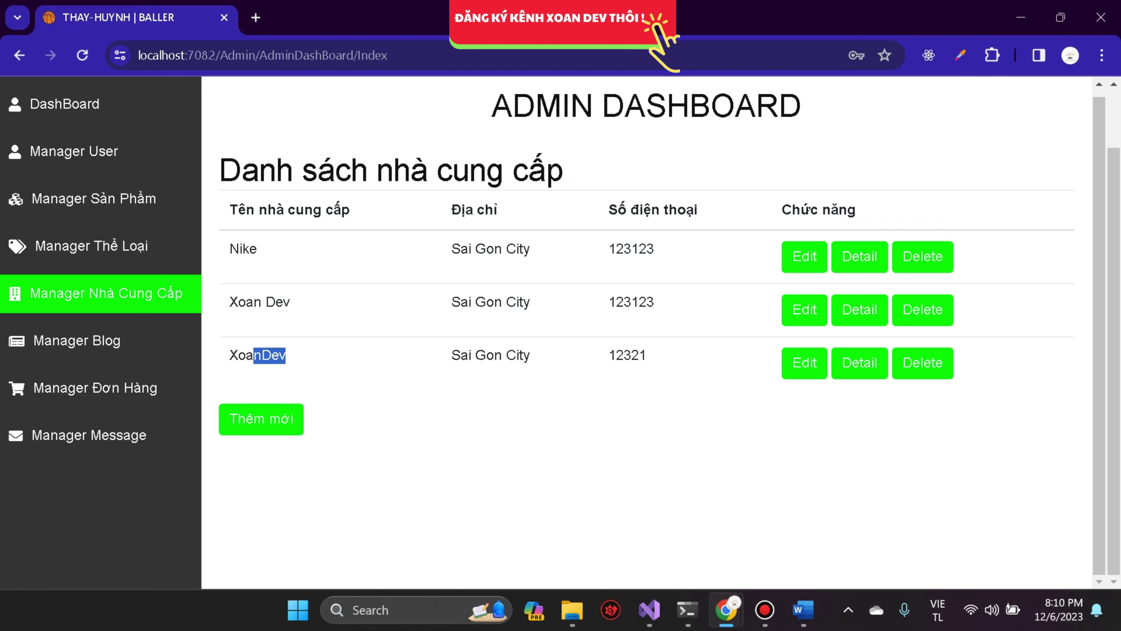
click(631, 356)
click(923, 362)
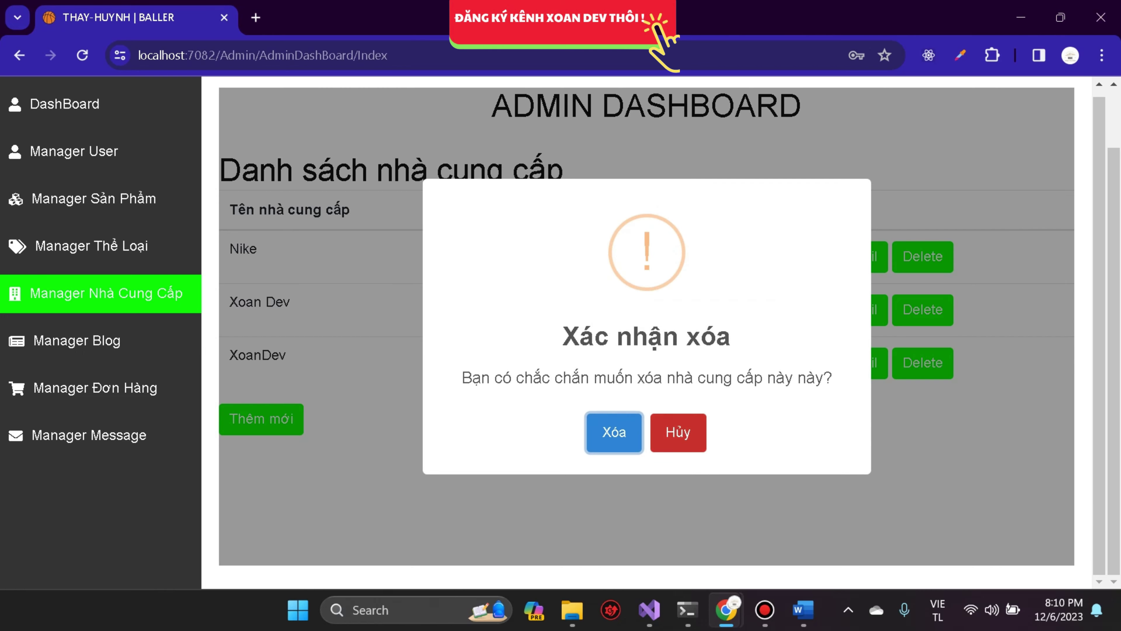
click(614, 432)
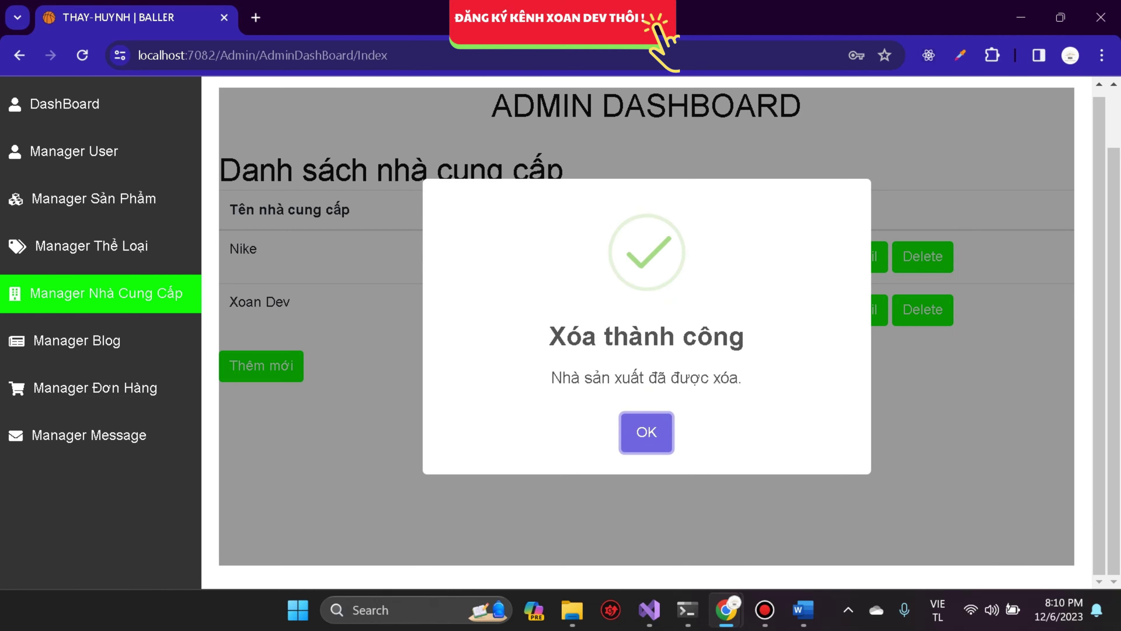
click(646, 432)
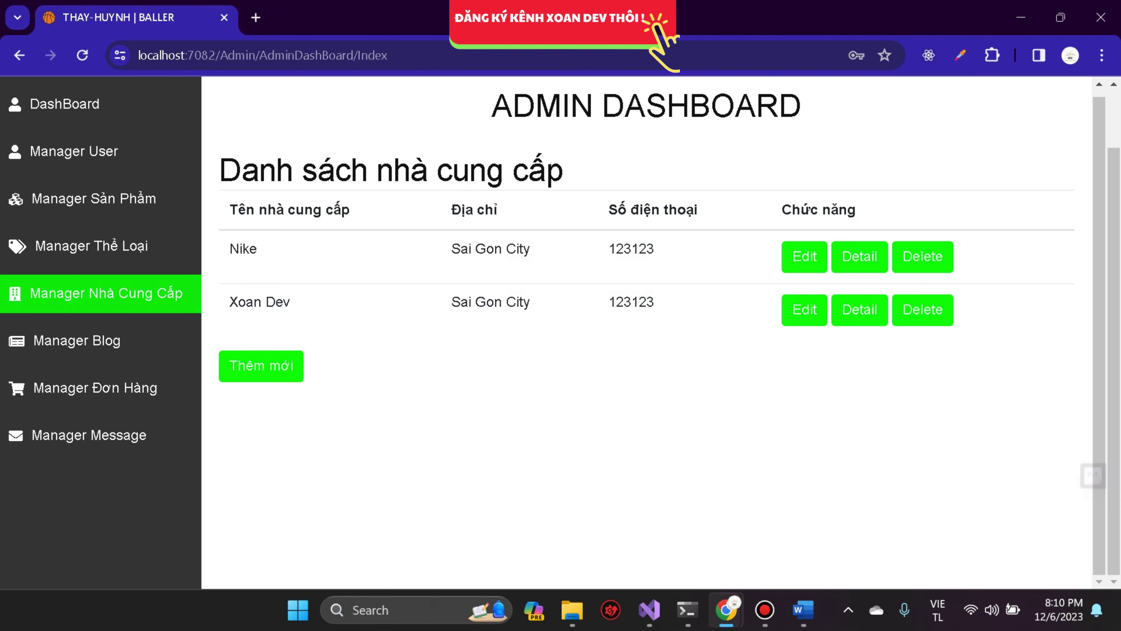
Start a new blog post titled 'Chanel Xoan Dev'
click(77, 341)
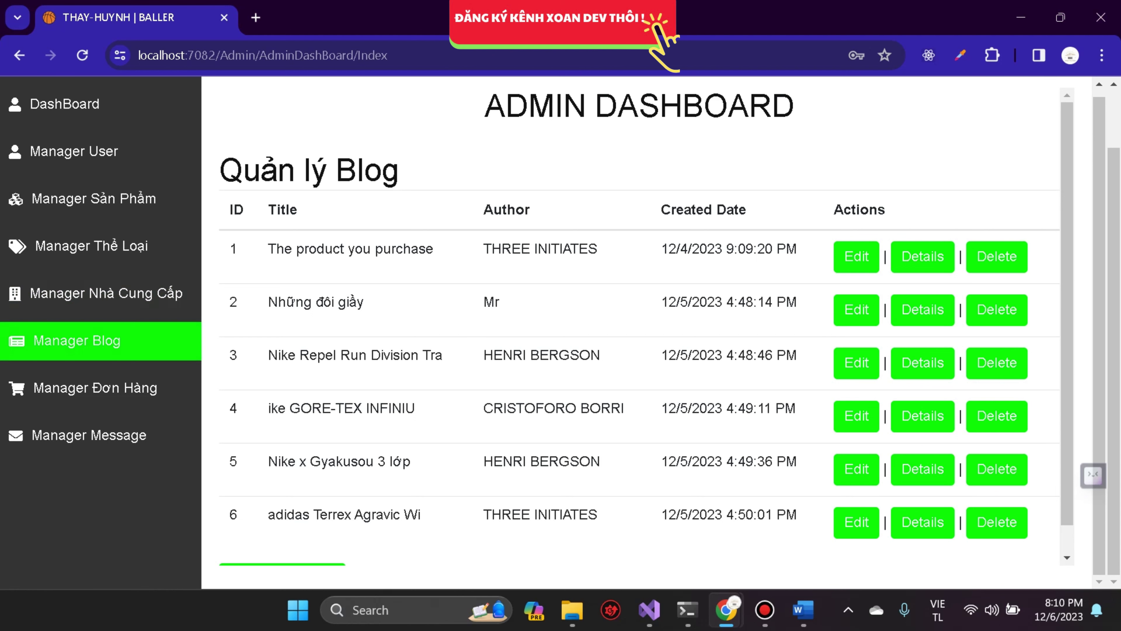
scroll(645, 330, down, 1)
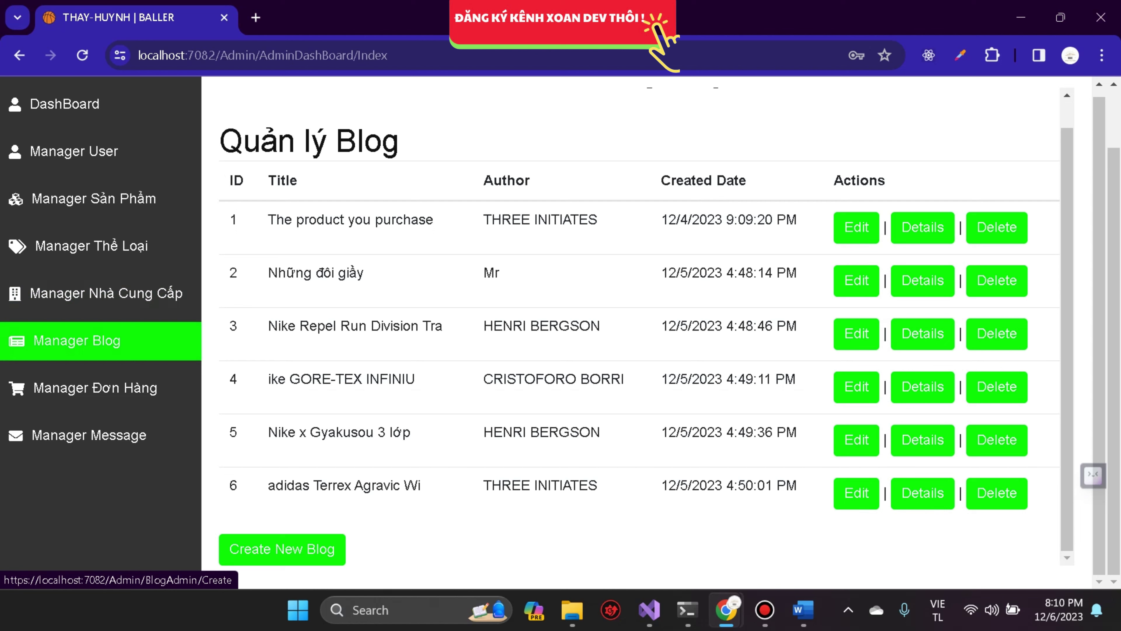
click(282, 549)
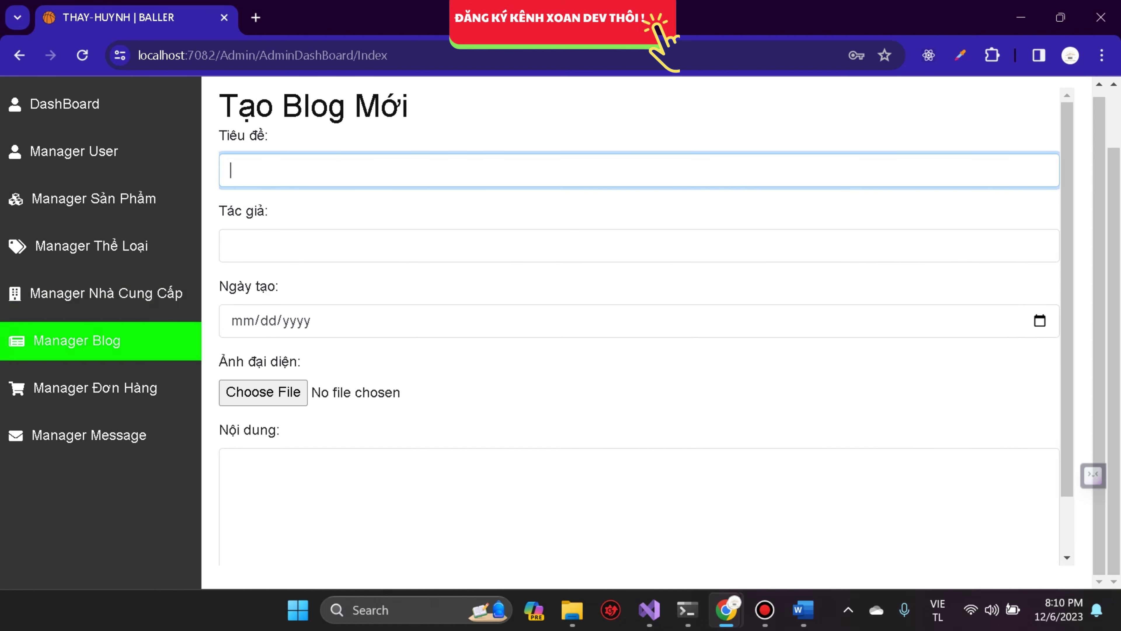
text(Xoan)
key(BackSpace)
key(BackSpace)
key(BackSpace)
key(BackSpace)
text(ch)
key(BackSpace)
key(BackSpace)
text(Chane)
text(l C)
key(BackSpace)
text(Xoa)
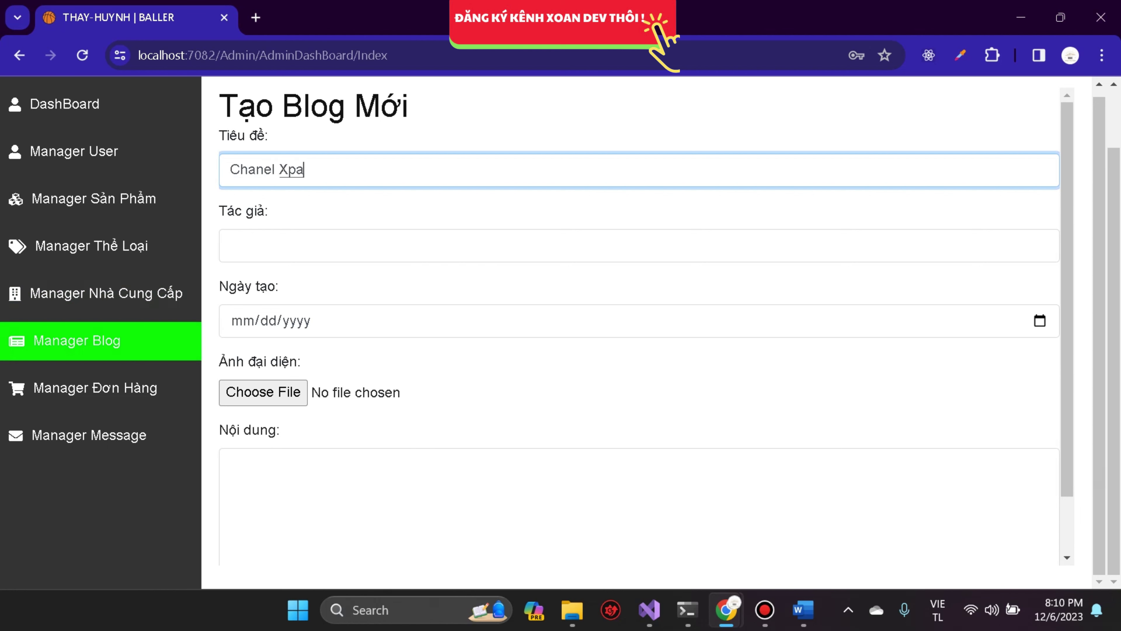
key(BackSpace)
key(BackSpace)
text(opan)
key(BackSpace)
key(BackSpace)
key(BackSpace)
key(BackSpace)
text(oan Dev)
Fill in the author name and set the creation date to 12/6/2023
click(231, 246)
text(X)
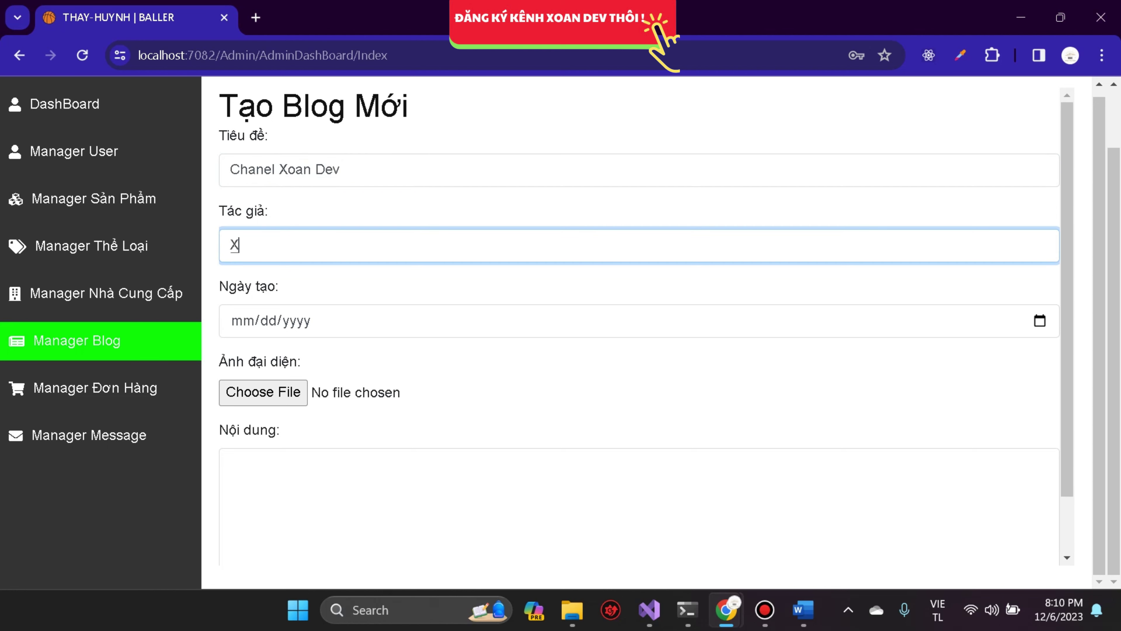
text(oan Dev)
click(1040, 320)
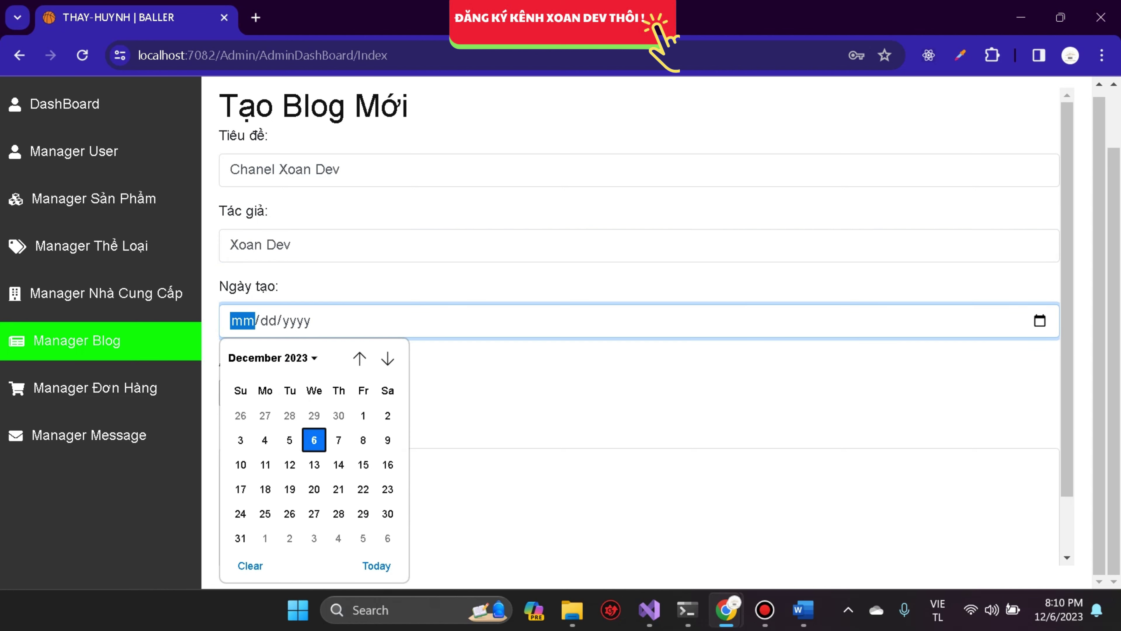
click(314, 440)
Choose newban12.jpg from the BLOG image folder as the cover image
click(263, 392)
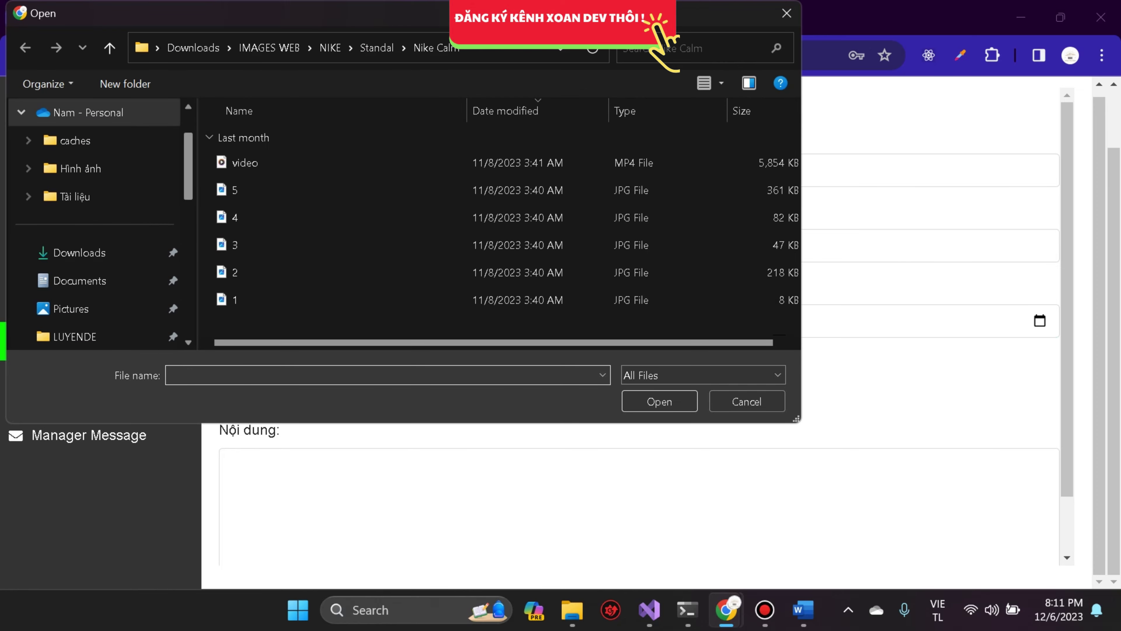
click(235, 245)
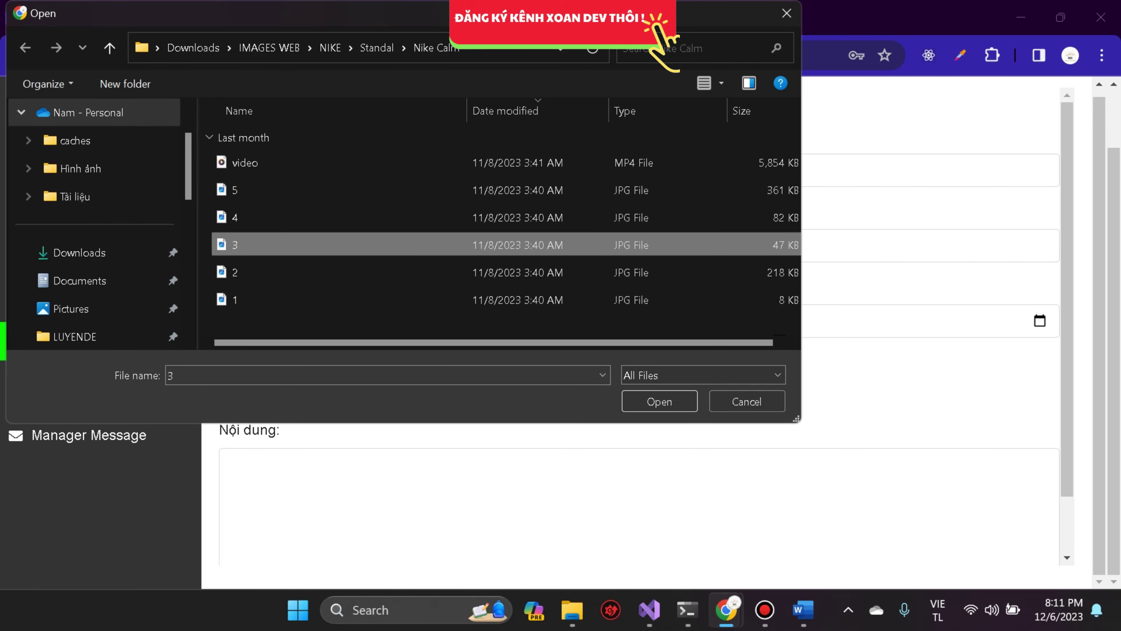
click(110, 47)
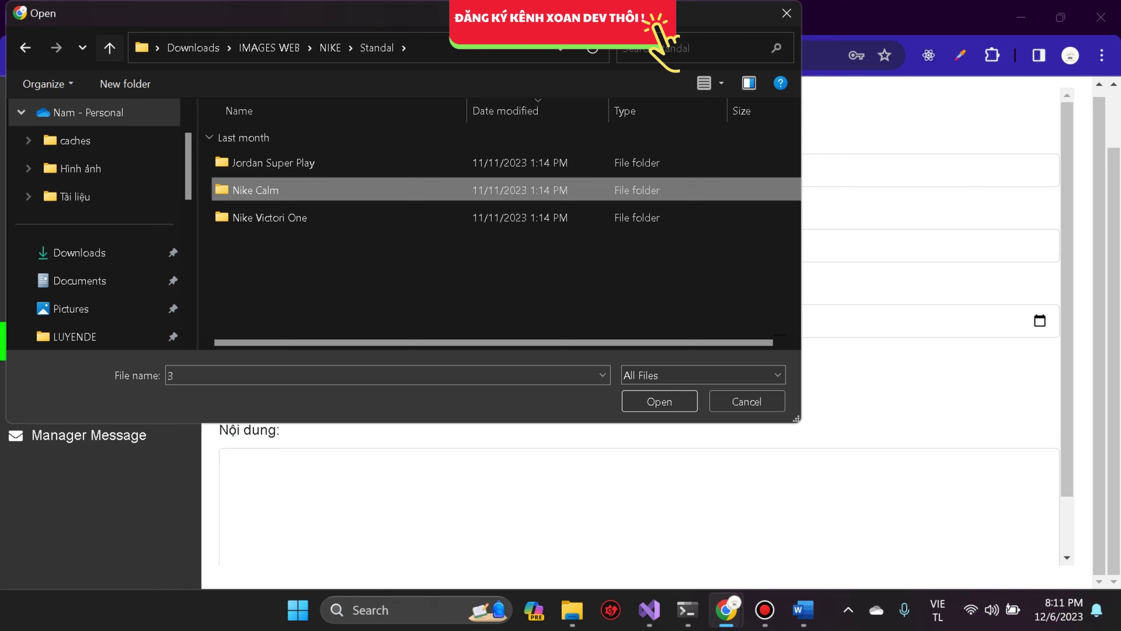
click(109, 48)
click(109, 48)
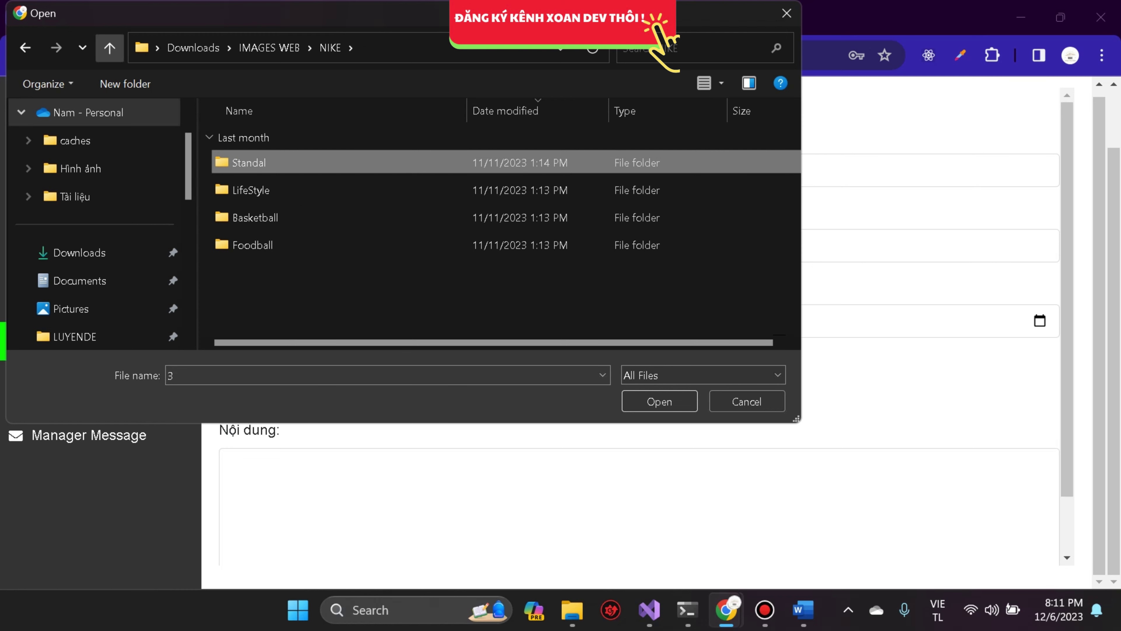
double_click(353, 162)
scroll(353, 239, down, 5)
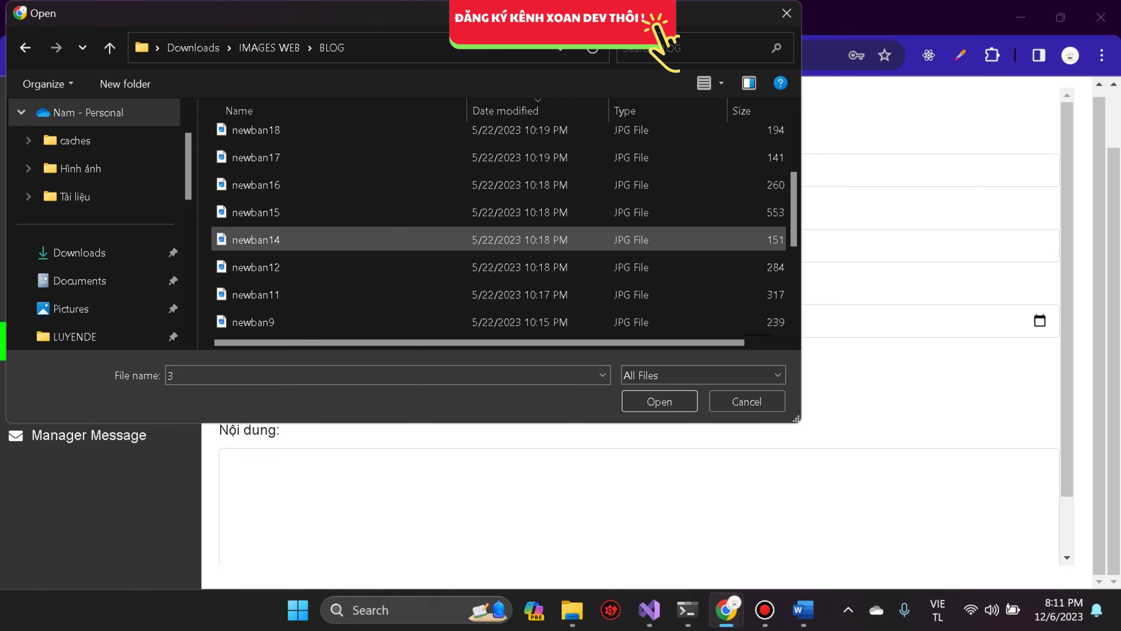
scroll(353, 238, down, 5)
scroll(353, 219, up, 4)
click(256, 274)
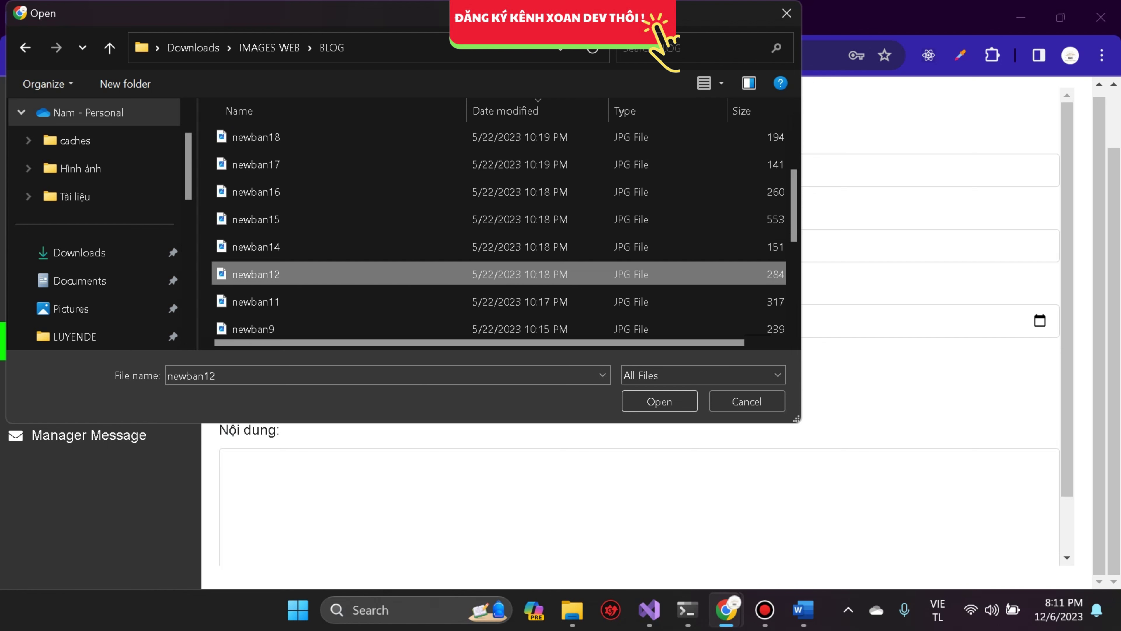
key(Return)
Enter the content 'Xoan Dev Content' and submit the post
scroll(636, 309, down, 2)
click(265, 397)
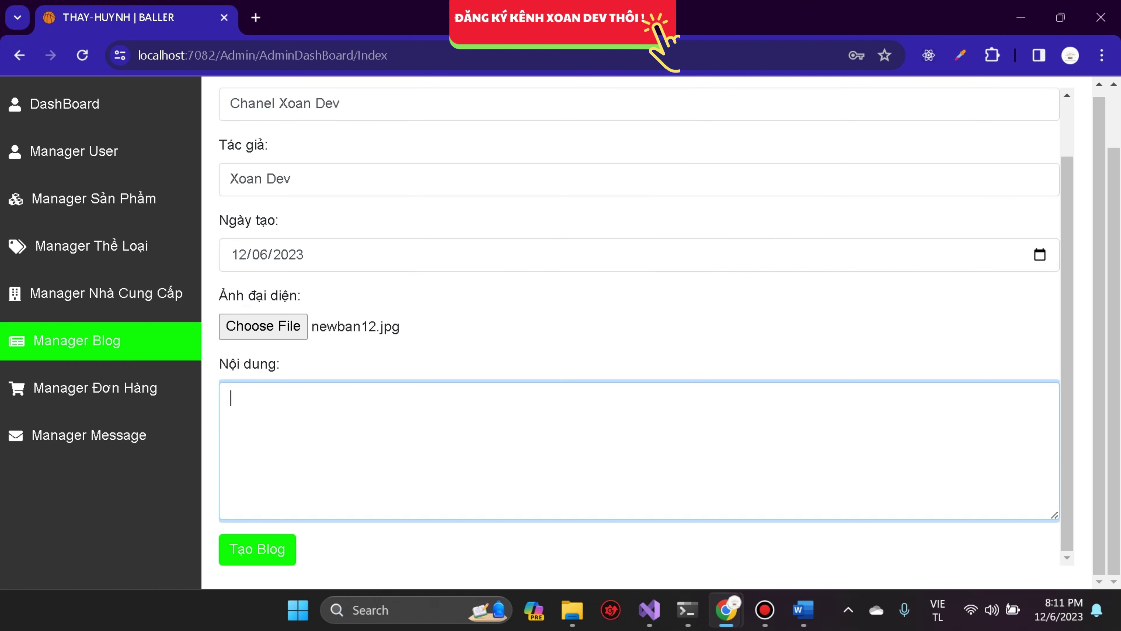
text(Xoan )
text(Dev Con)
key(BackSpace)
key(BackSpace)
text(ontent)
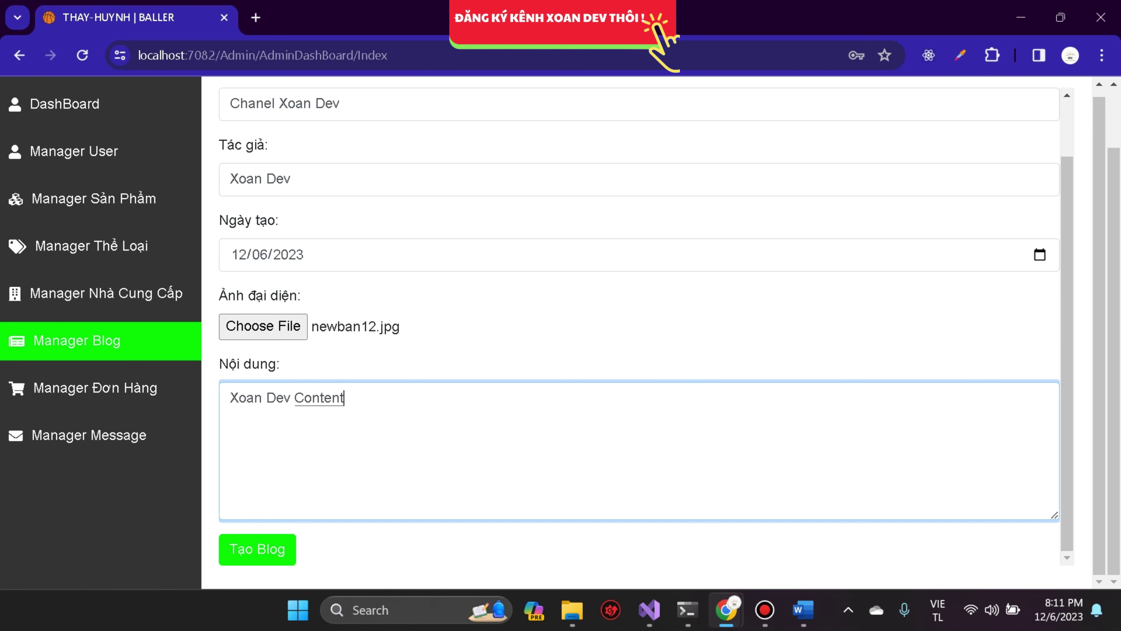
key(Tab)
key(Return)
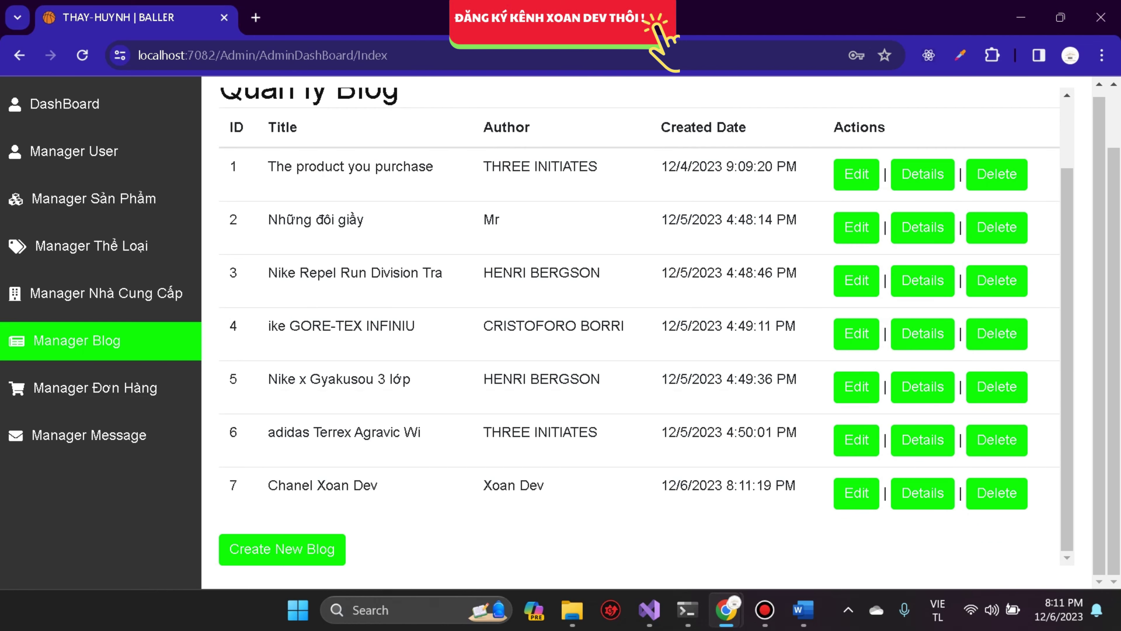
Review blog entry 7's ID, title, author and creation date in the list
double_click(233, 485)
drag(278, 485, 544, 486)
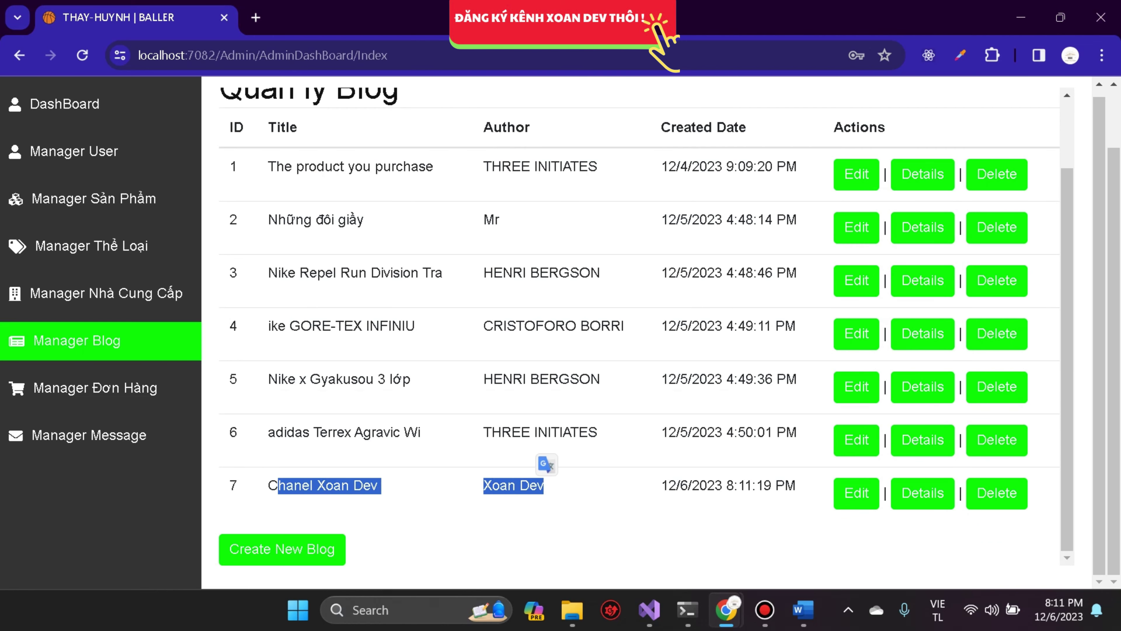
drag(504, 127, 530, 127)
drag(501, 485, 544, 486)
click(544, 485)
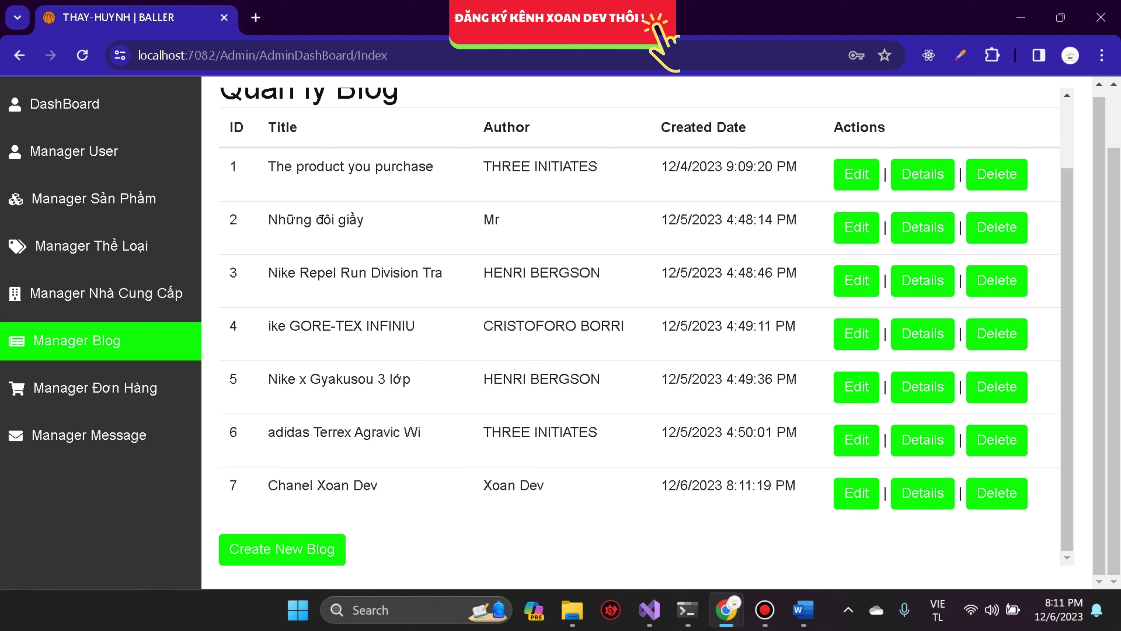
drag(683, 127, 746, 127)
drag(695, 485, 759, 485)
click(758, 485)
Give blog 7 image newban21.jpg and content 'Xoan Dev Content 1', then save
click(857, 493)
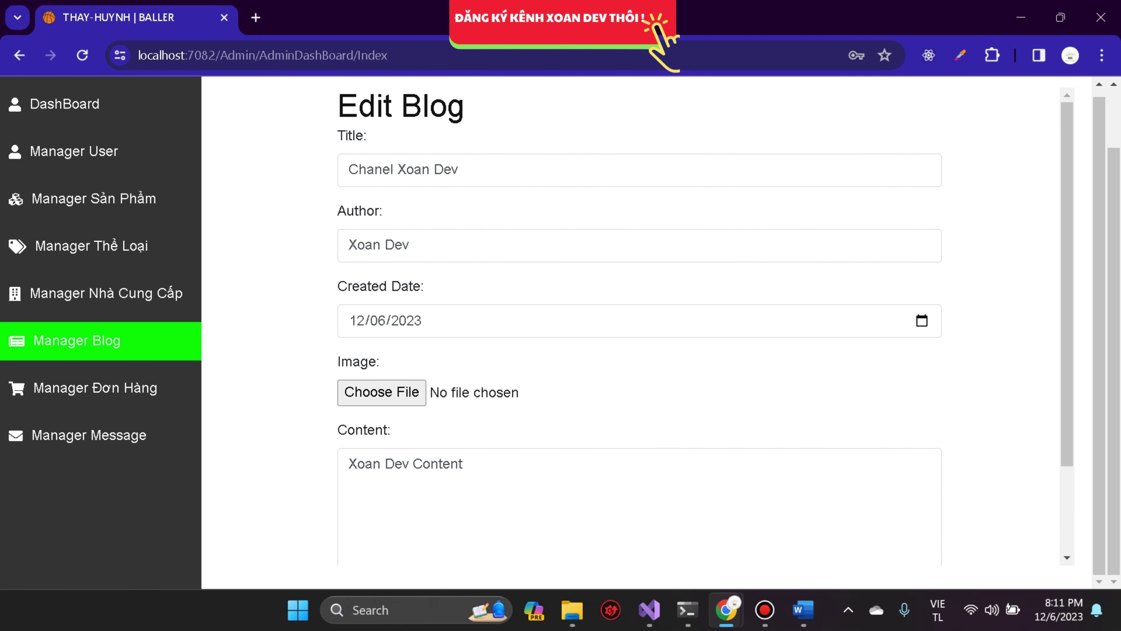
scroll(639, 331, down, 2)
click(381, 304)
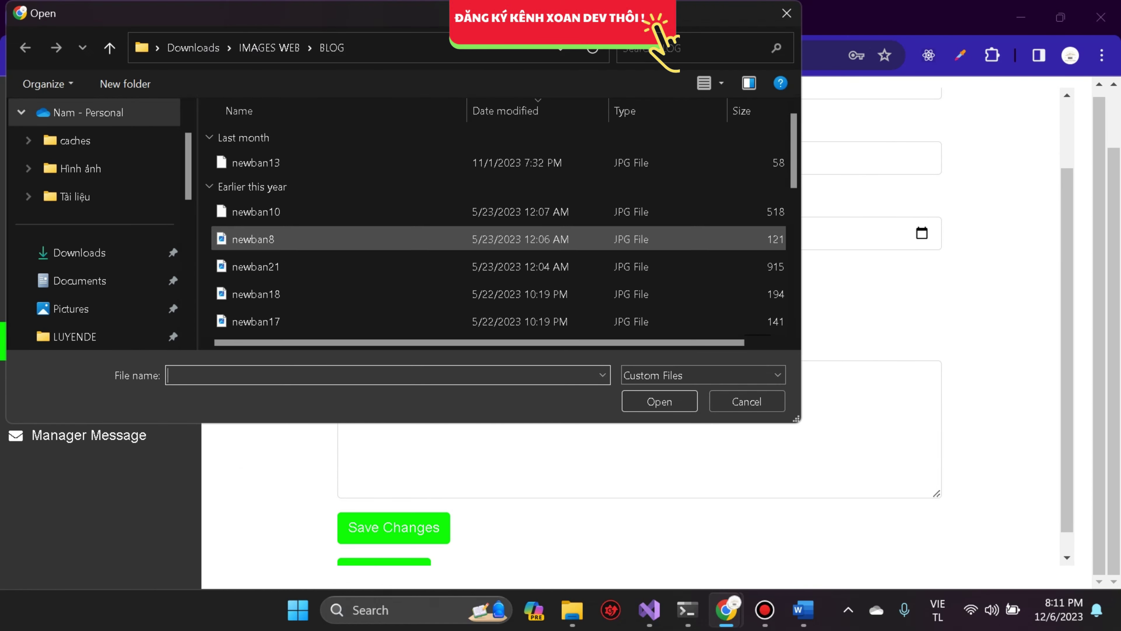
click(256, 266)
click(660, 401)
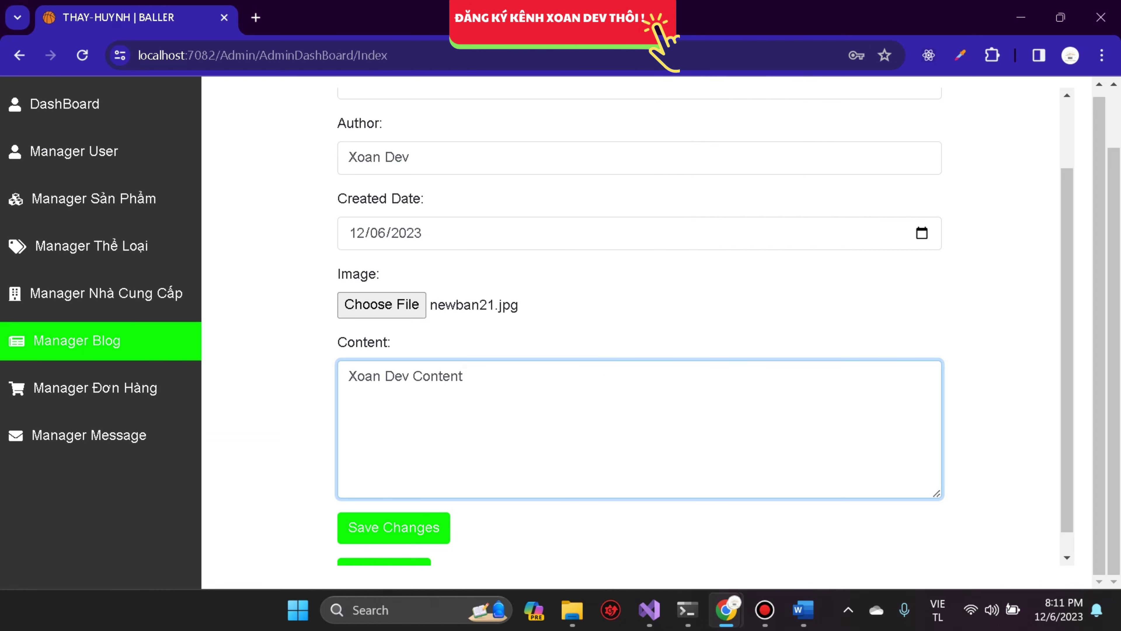
text(1)
click(394, 527)
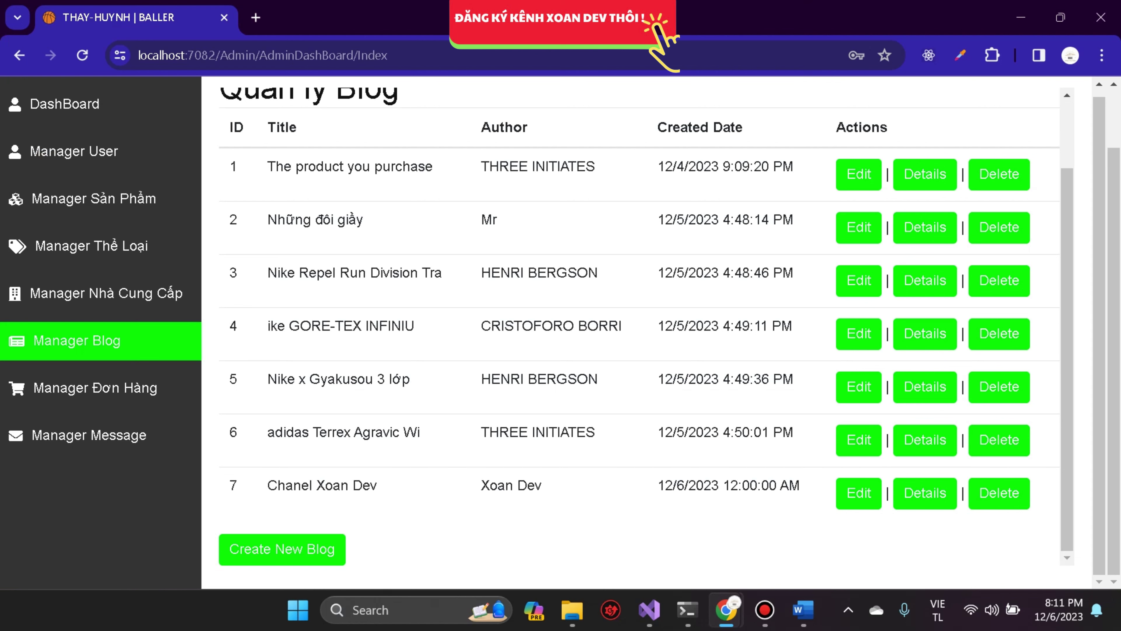
click(925, 492)
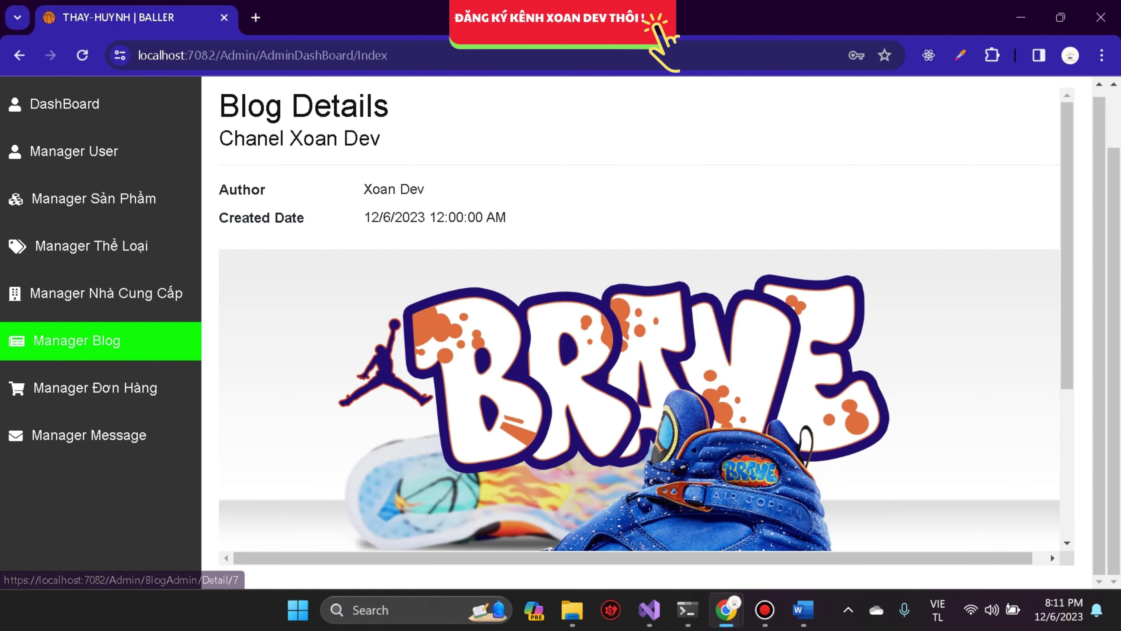
scroll(639, 309, down, 2)
scroll(639, 309, up, 2)
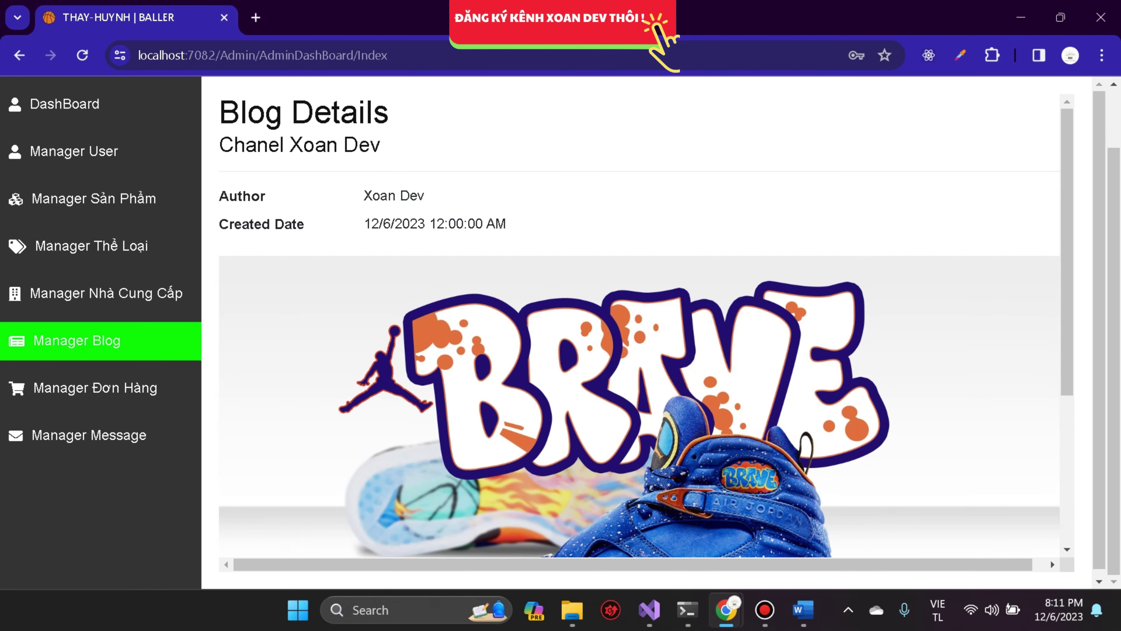
drag(303, 145, 380, 145)
triple_click(394, 195)
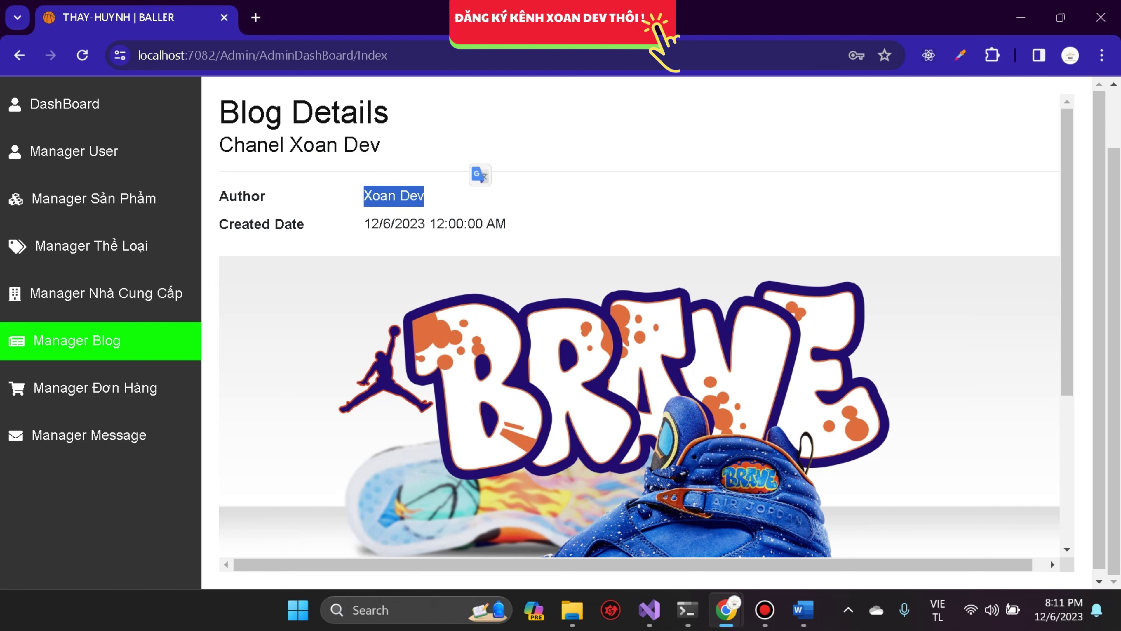
scroll(639, 309, down, 5)
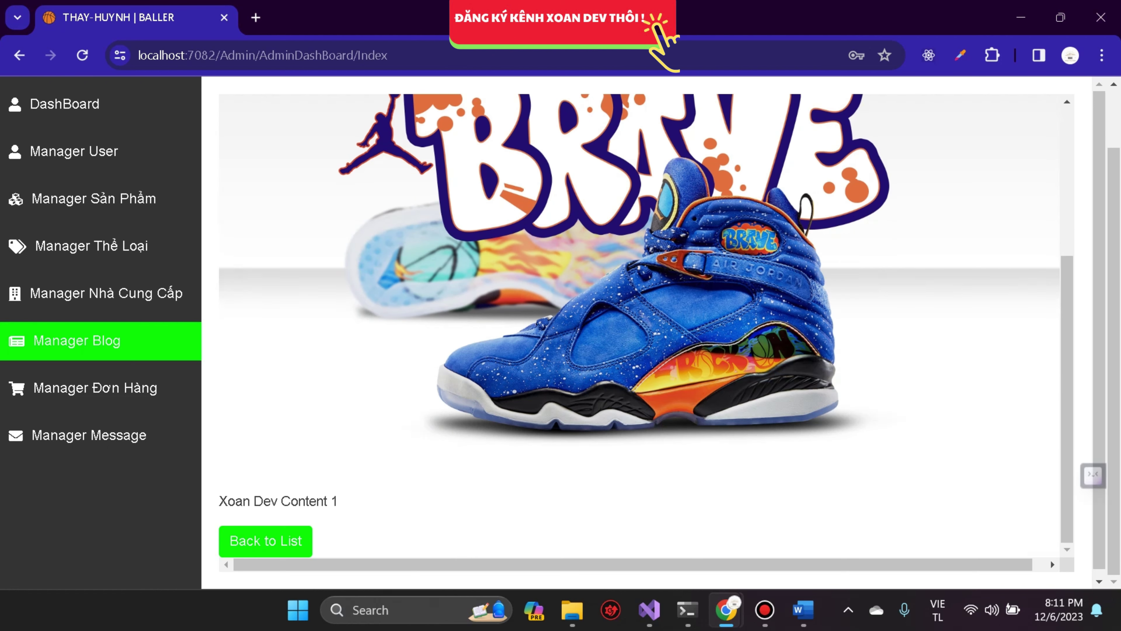
drag(337, 501, 300, 501)
key(ctrl+a)
click(269, 540)
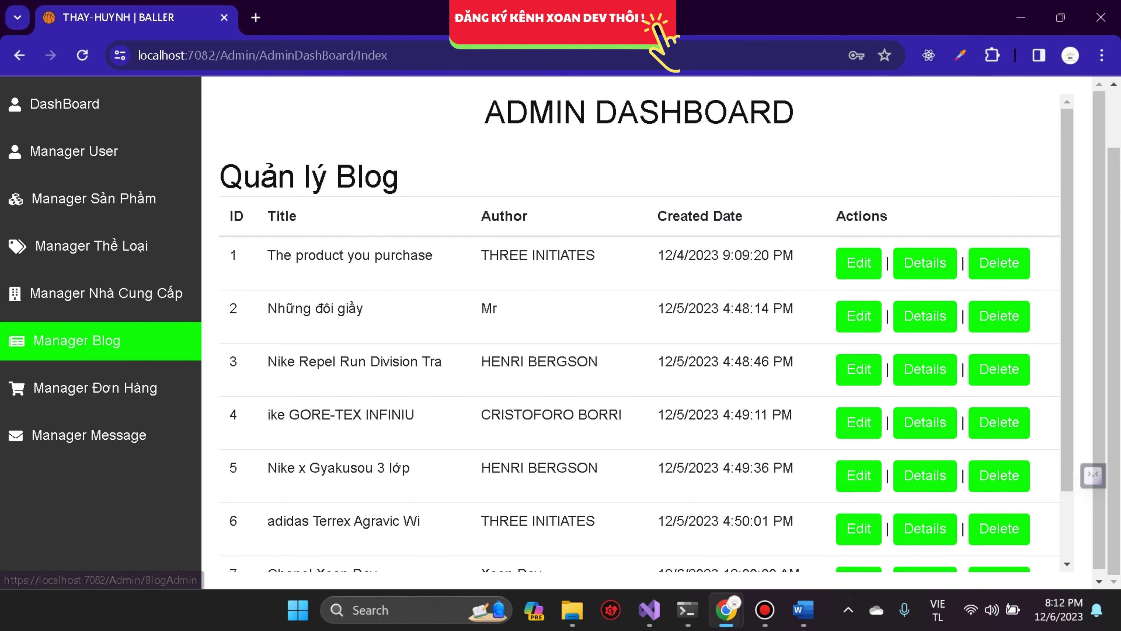
scroll(639, 331, down, 3)
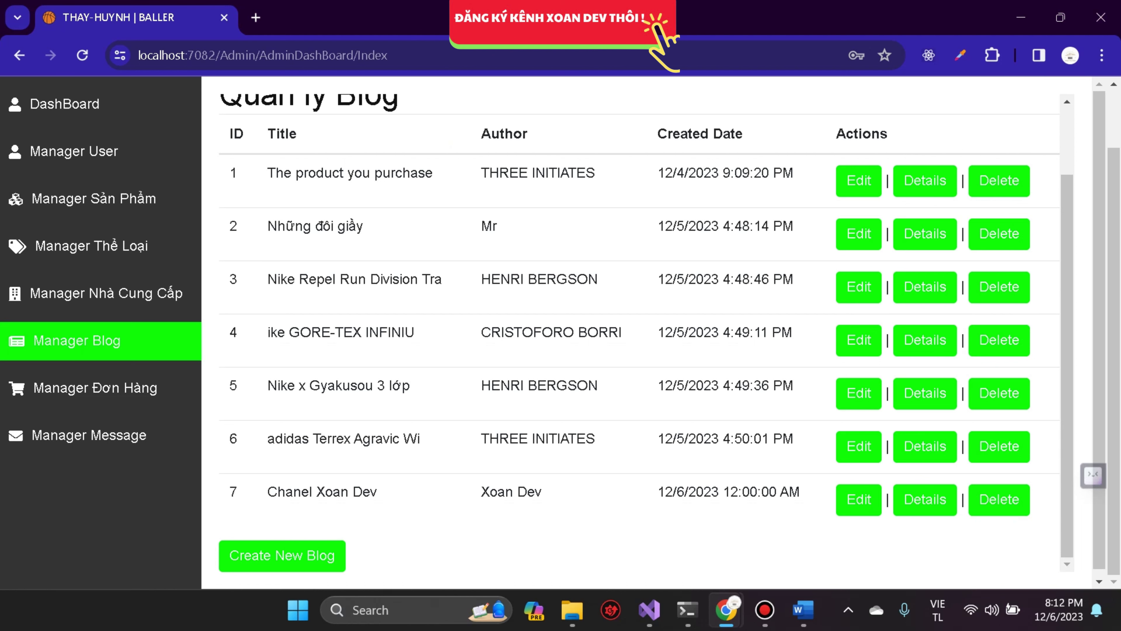
Show the orders list and highlight its customer, phone, address, status Đang xác nhận and total columns
click(95, 388)
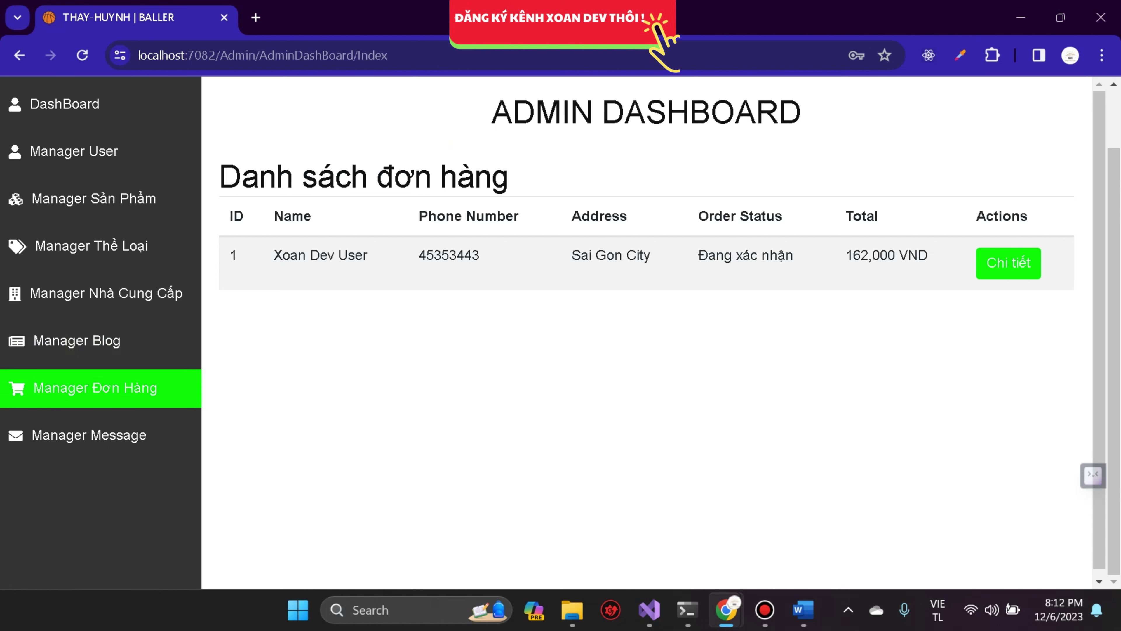
drag(275, 256, 367, 255)
drag(446, 216, 519, 216)
drag(591, 216, 628, 216)
drag(709, 216, 783, 216)
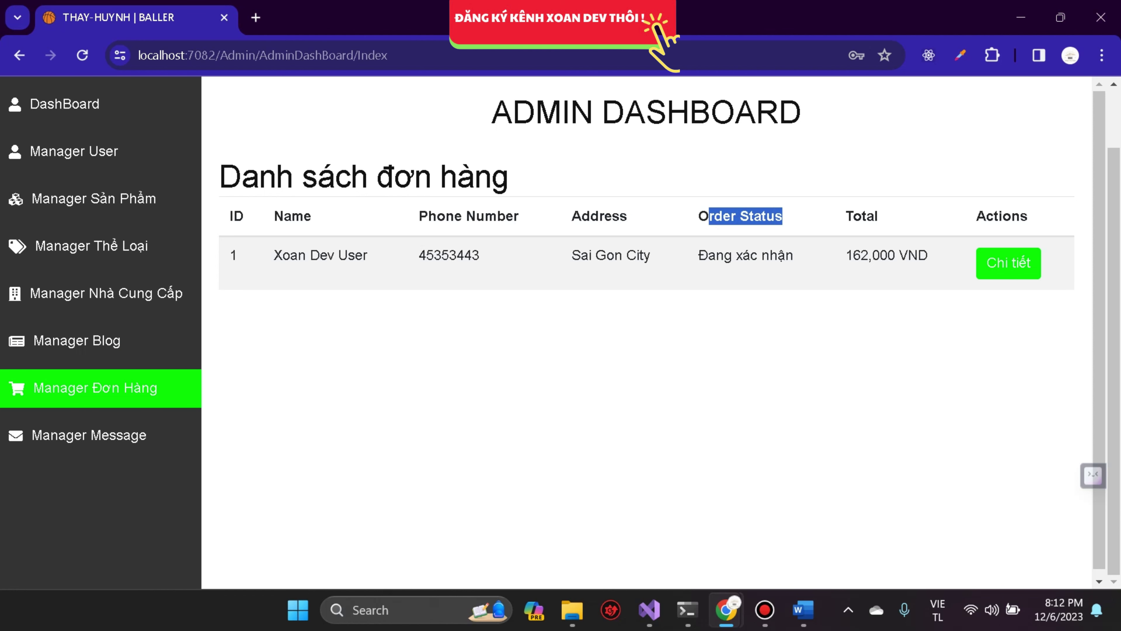
drag(714, 216, 775, 216)
mouse_move(709, 256)
mouse_down()
mouse_move(750, 255)
mouse_move(788, 230)
mouse_up()
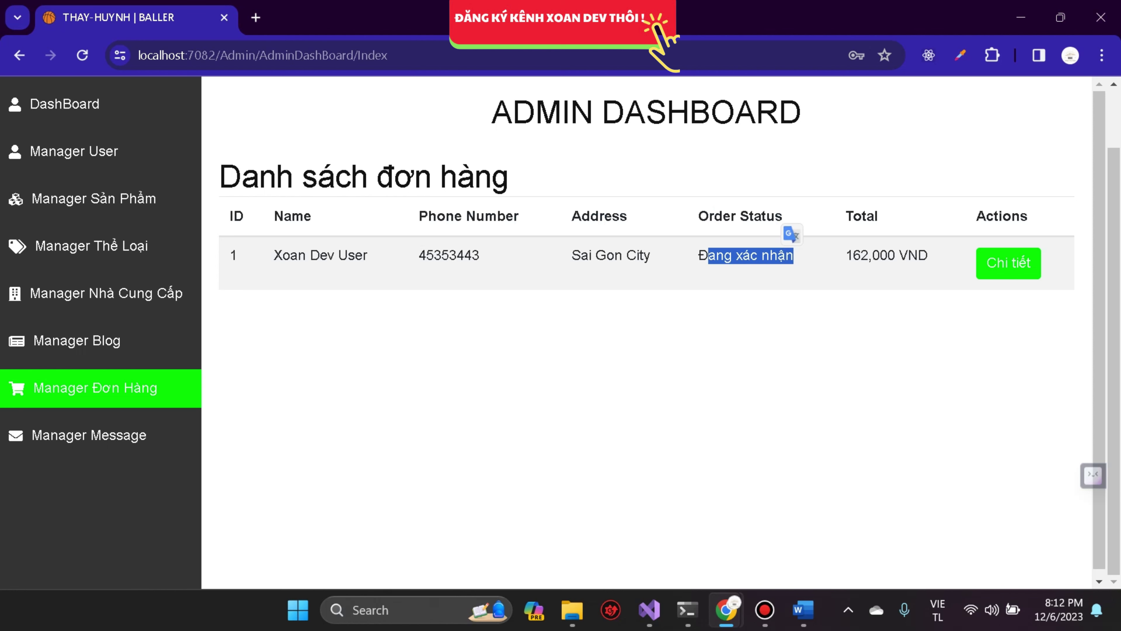
drag(862, 216, 878, 216)
mouse_move(853, 255)
mouse_down()
mouse_move(916, 230)
mouse_move(1020, 216)
mouse_up()
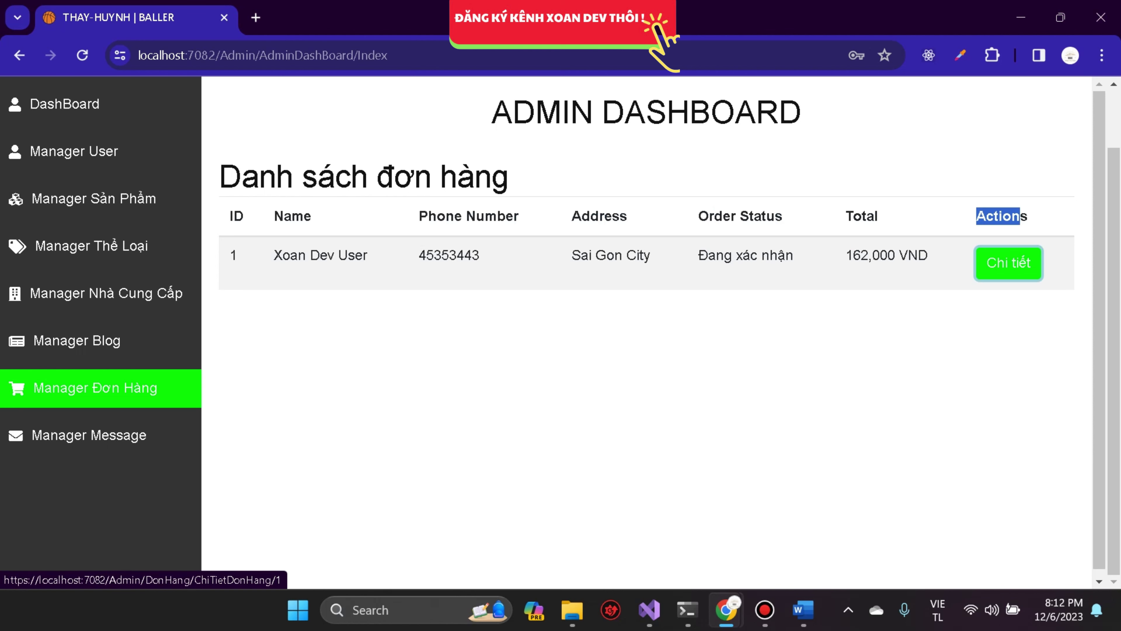
Check order 1's product, price and quantity in its details, then return to the list
click(1009, 263)
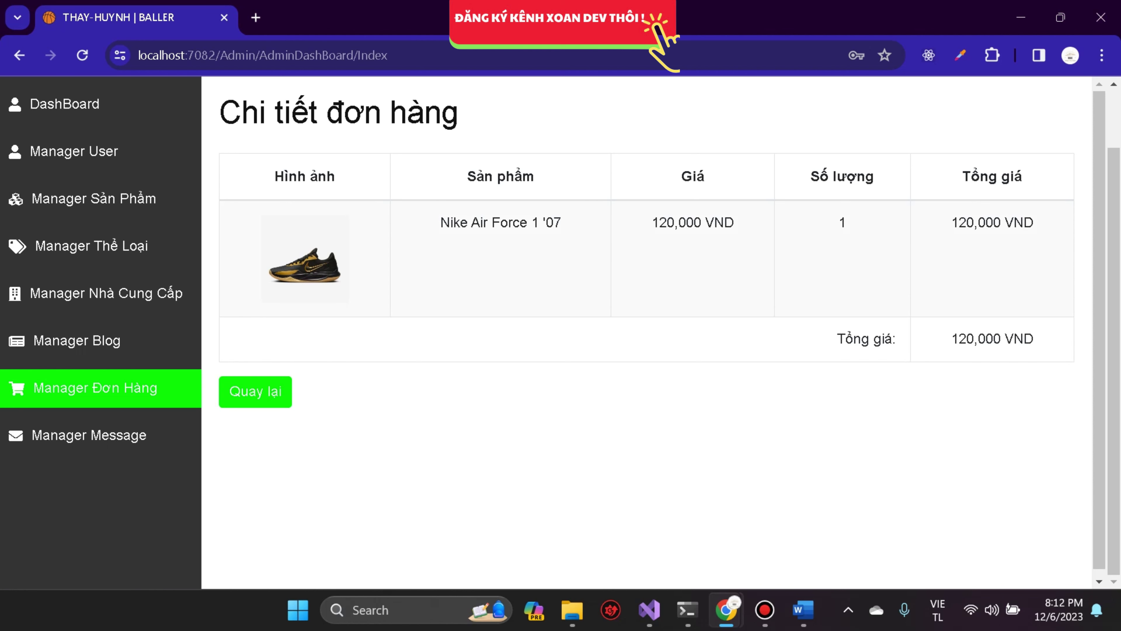
drag(501, 223, 845, 223)
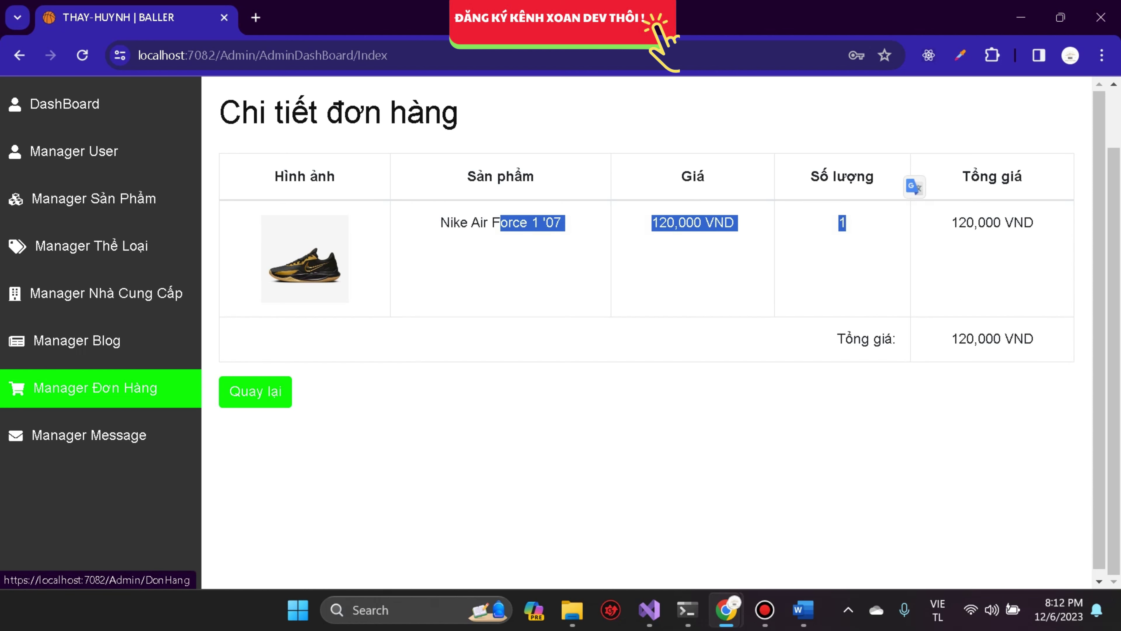
click(255, 391)
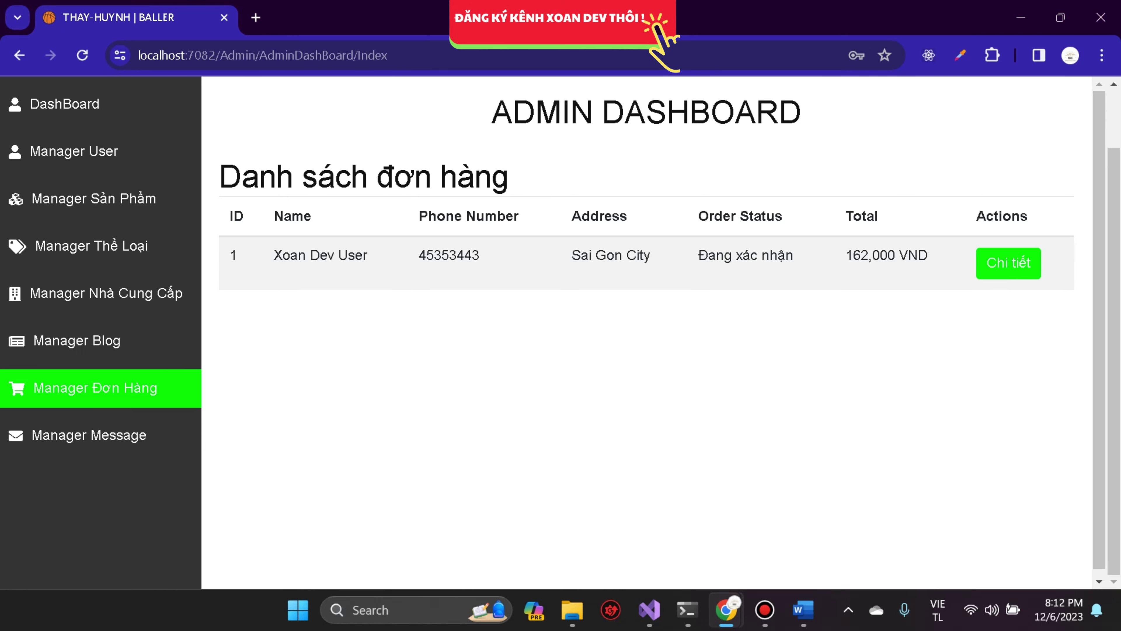
Check the empty customer messages list, then scroll through the dashboard overview totals
click(88, 435)
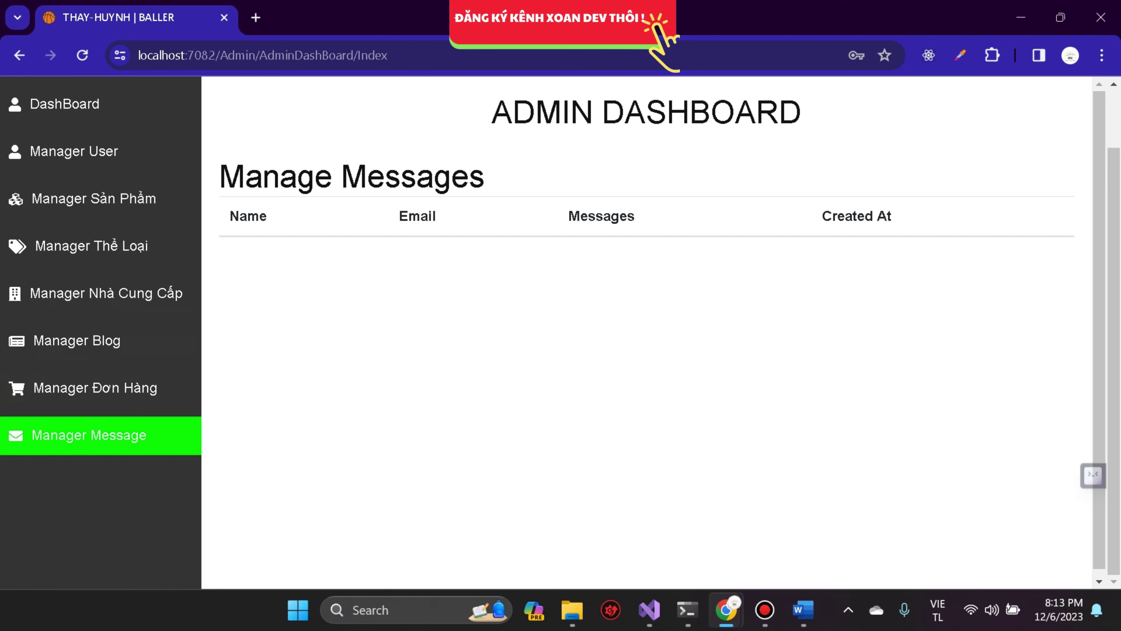
click(65, 103)
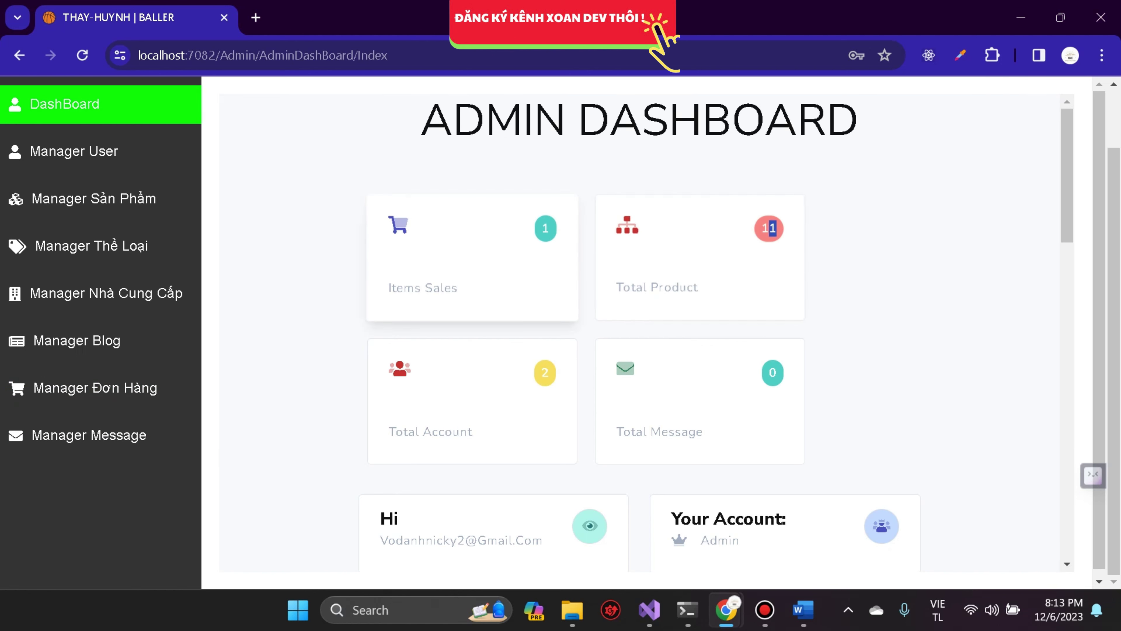
scroll(772, 141, down, 2)
scroll(772, 141, down, 2)
scroll(772, 141, down, 2)
scroll(772, 140, down, 10)
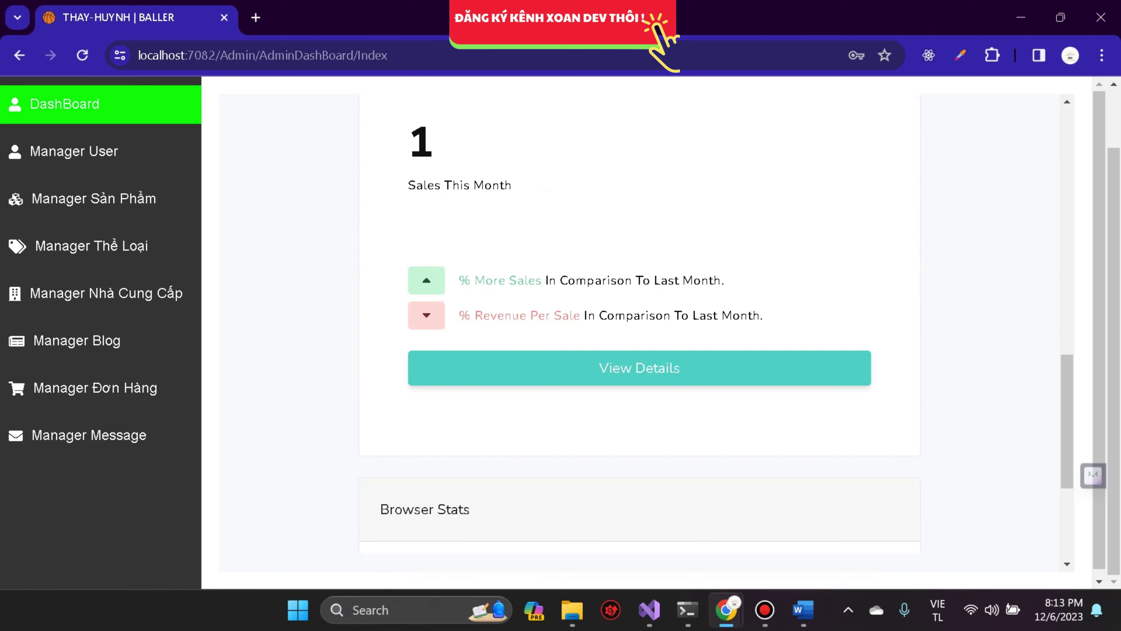
scroll(771, 140, down, 2)
scroll(771, 228, up, 8)
scroll(772, 228, up, 6)
scroll(772, 228, up, 8)
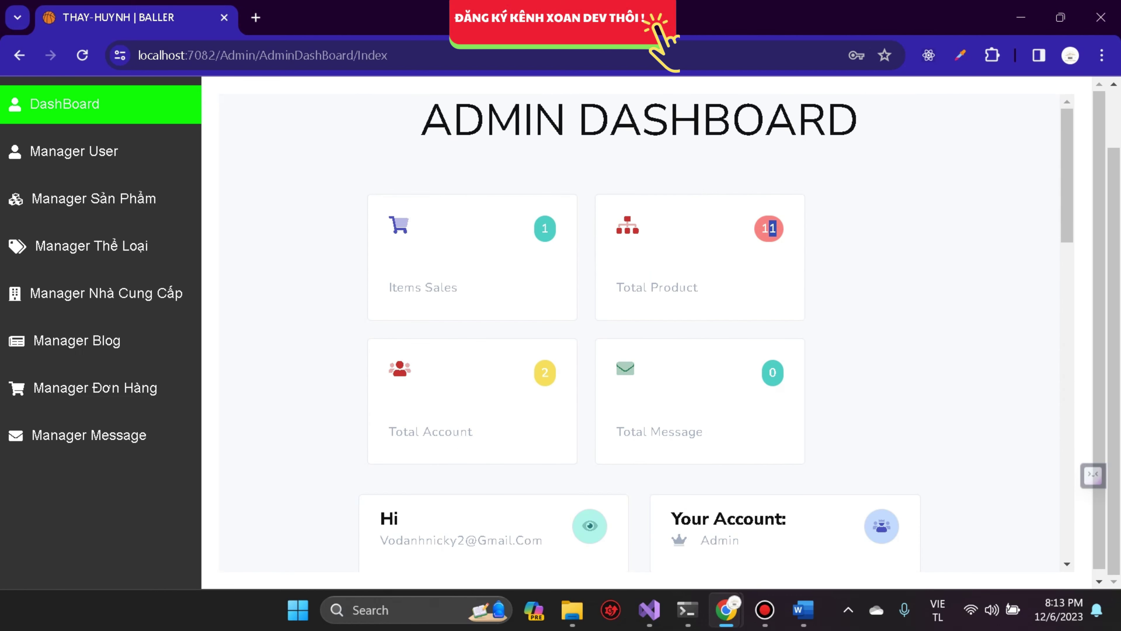
scroll(772, 229, up, 2)
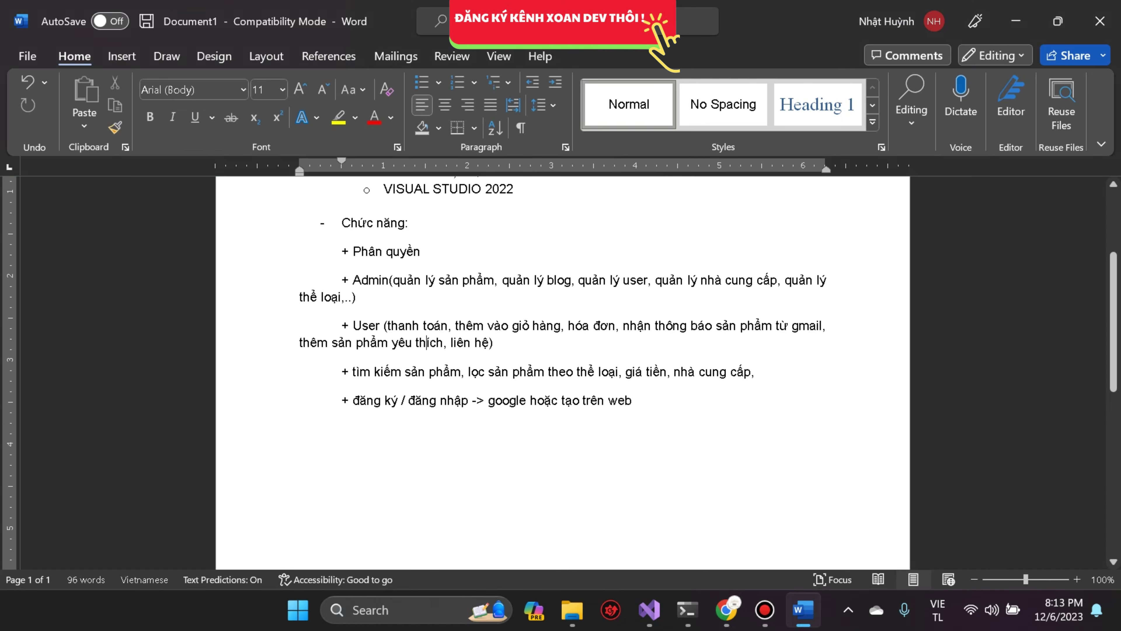
Highlight the product search/filter and sign-up/login feature lines in Word, then minimize Word
click(368, 326)
drag(353, 372, 752, 372)
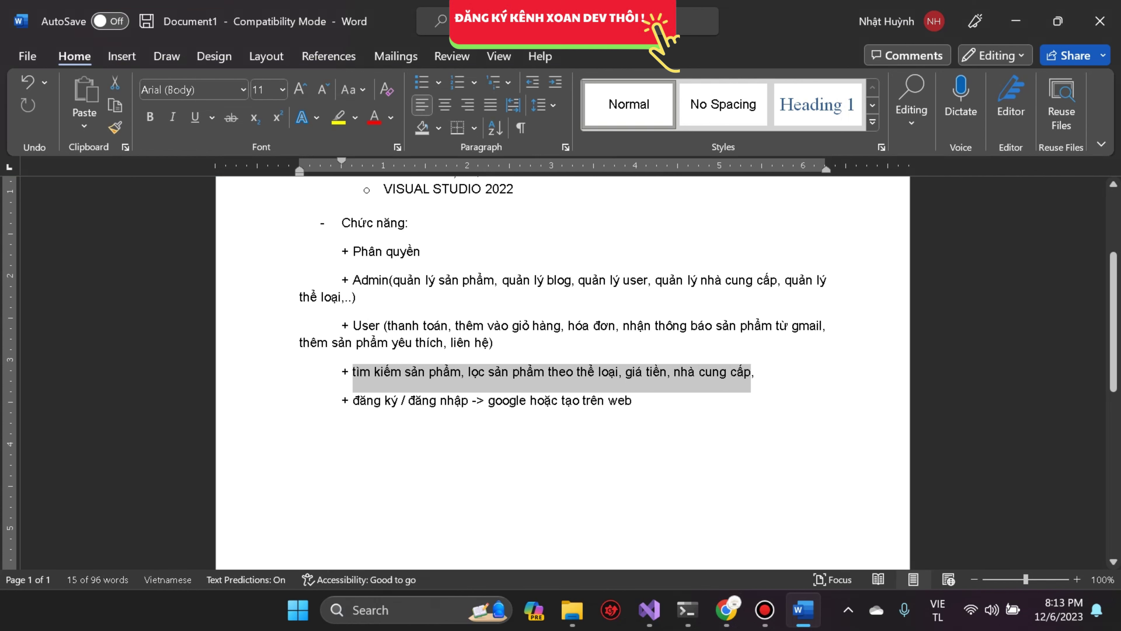
drag(353, 400, 631, 400)
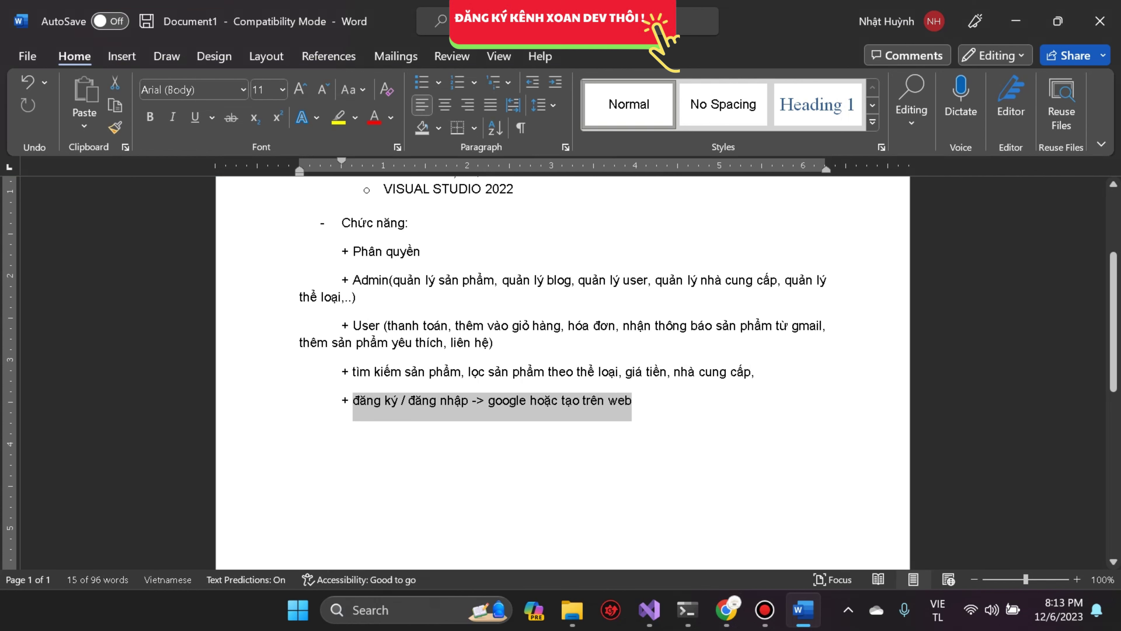
scroll(662, 371, up, 2)
scroll(662, 371, up, 1)
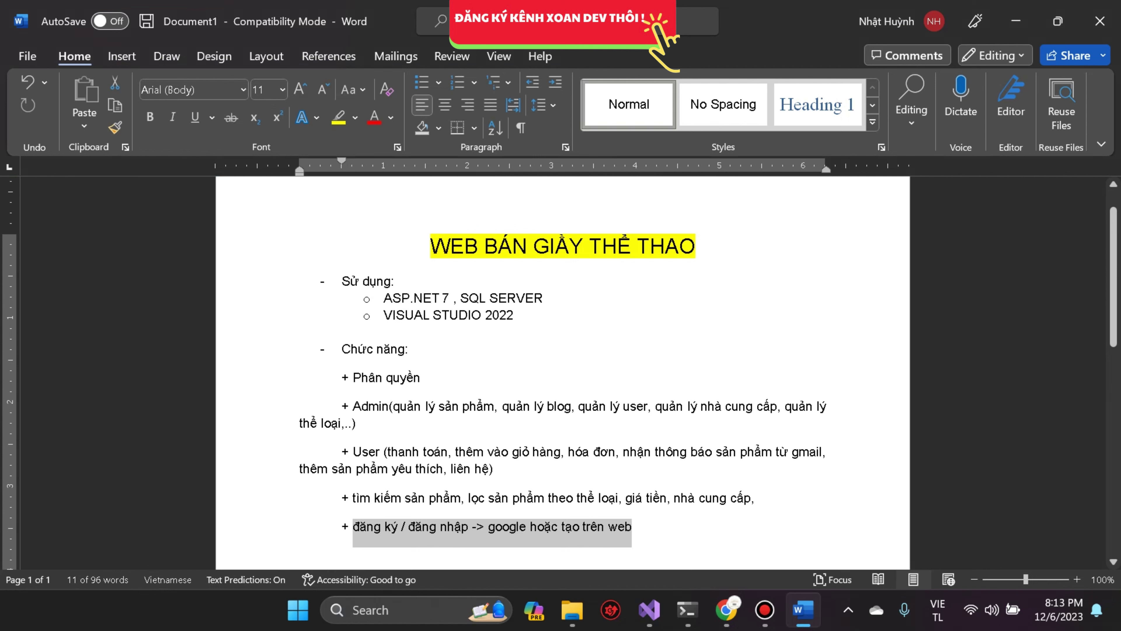
click(1016, 21)
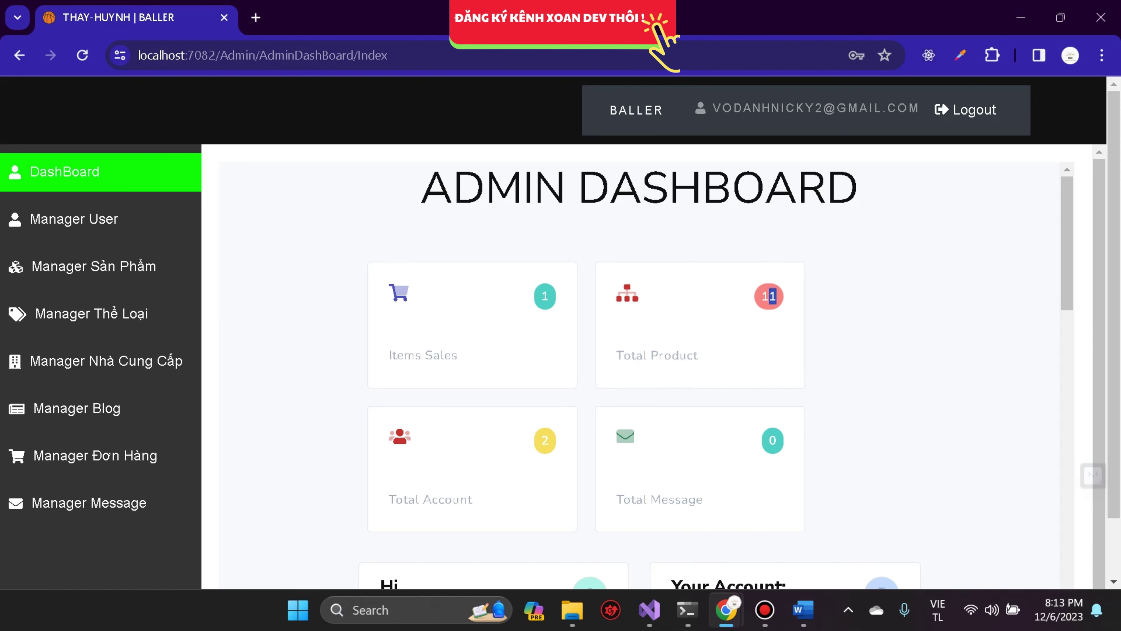